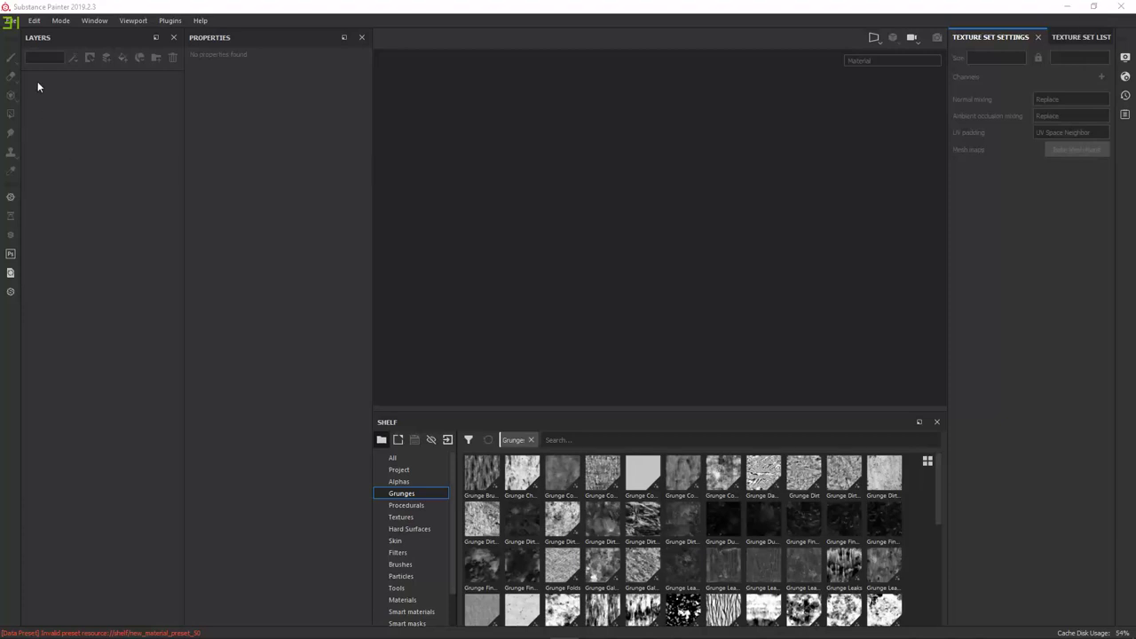
Step: Create a new project from the Unreal Engine 4 template using the M_L.fbx mesh from the desktop
{"action": "left_click", "coordinate": [11, 20]}
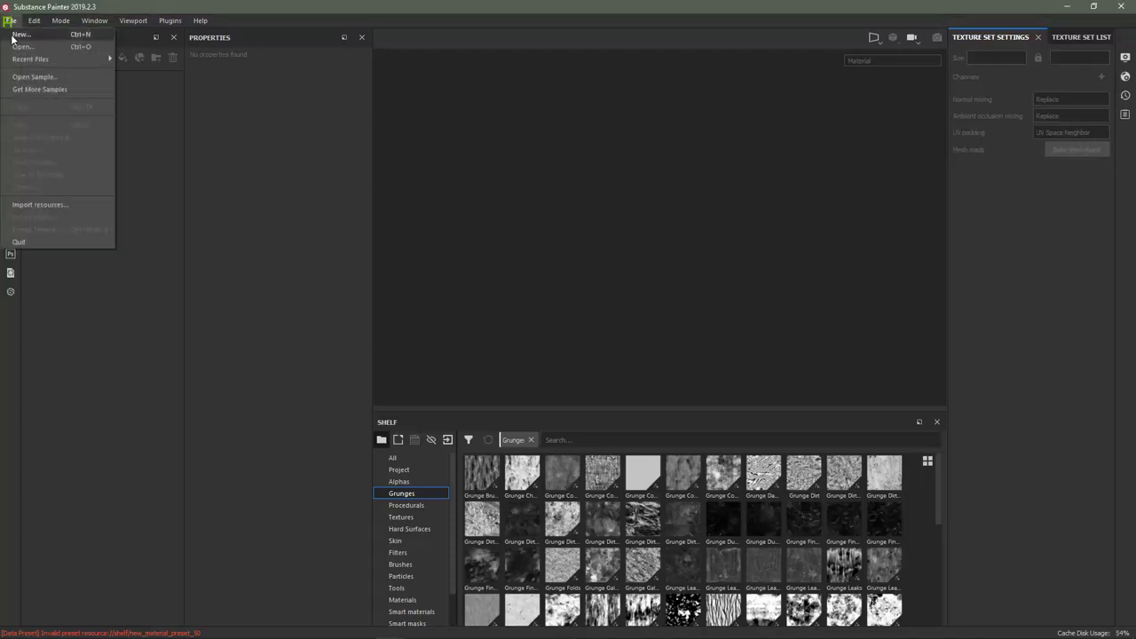
{"action": "left_click", "coordinate": [27, 33]}
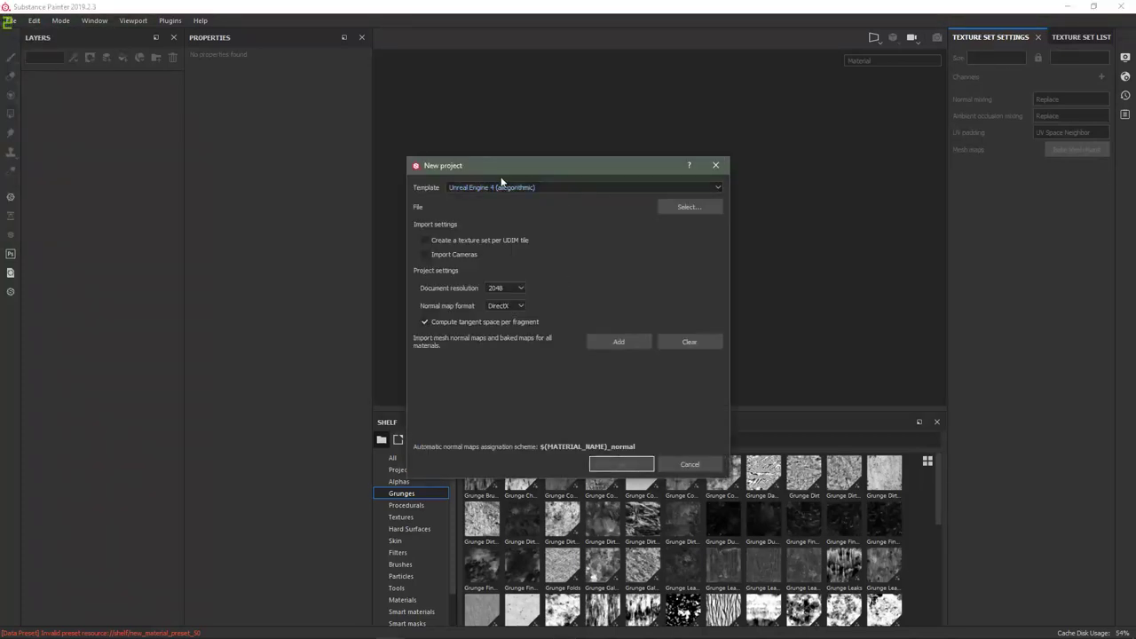
{"action": "left_click", "coordinate": [482, 190]}
{"action": "scroll", "coordinate": [475, 264], "scroll_direction": "down", "scroll_amount": 1}
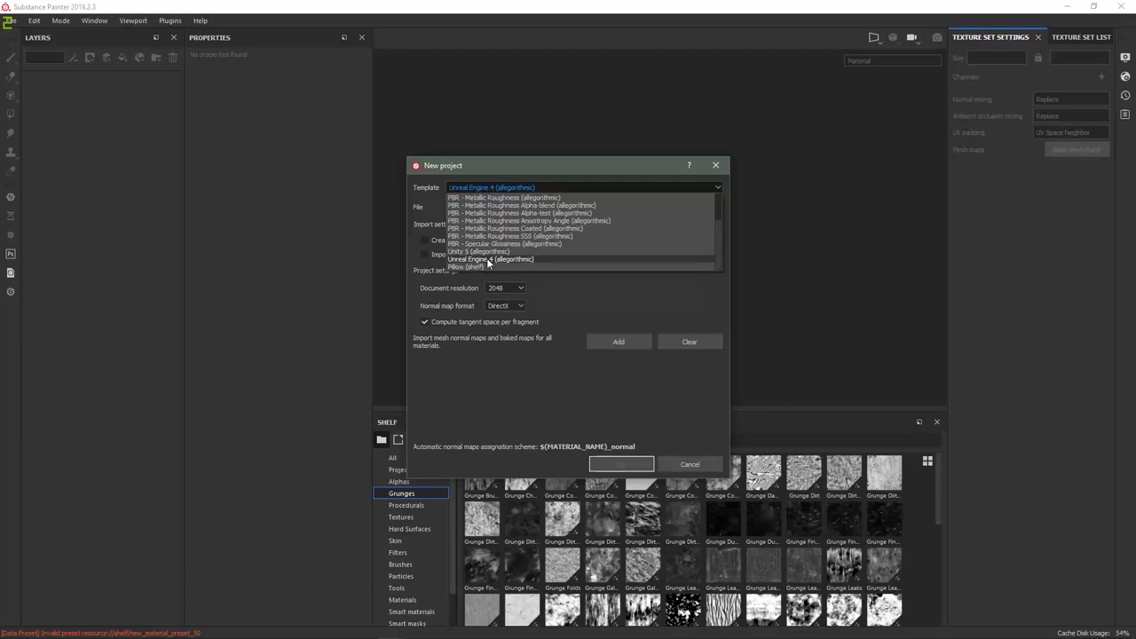
{"action": "left_click", "coordinate": [488, 259]}
{"action": "left_click", "coordinate": [685, 211]}
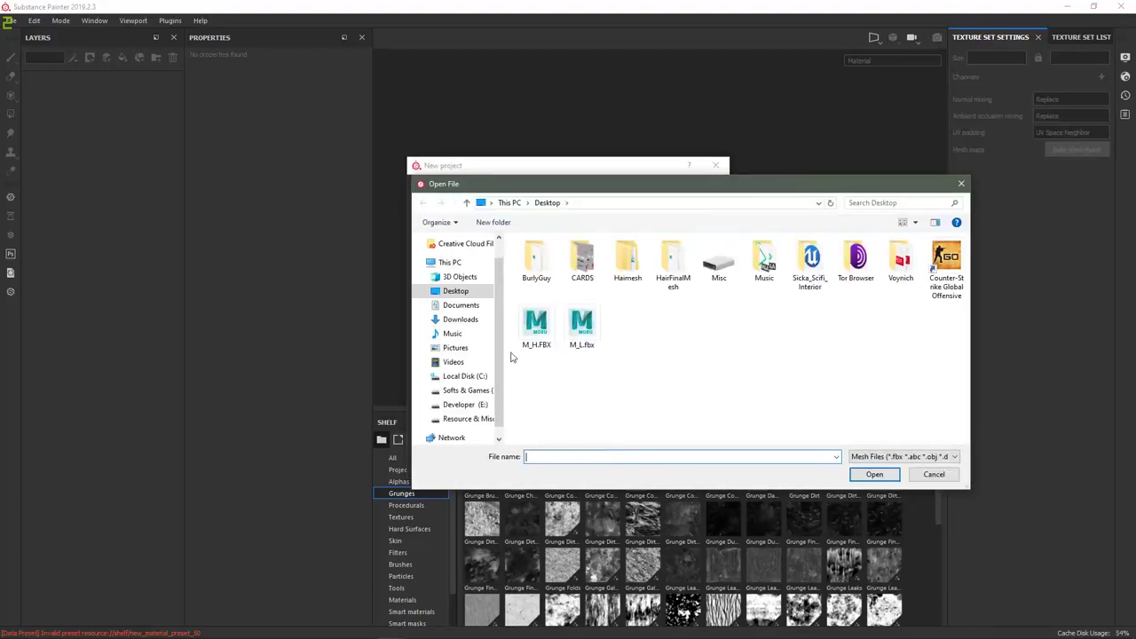
{"action": "double_click", "coordinate": [581, 336]}
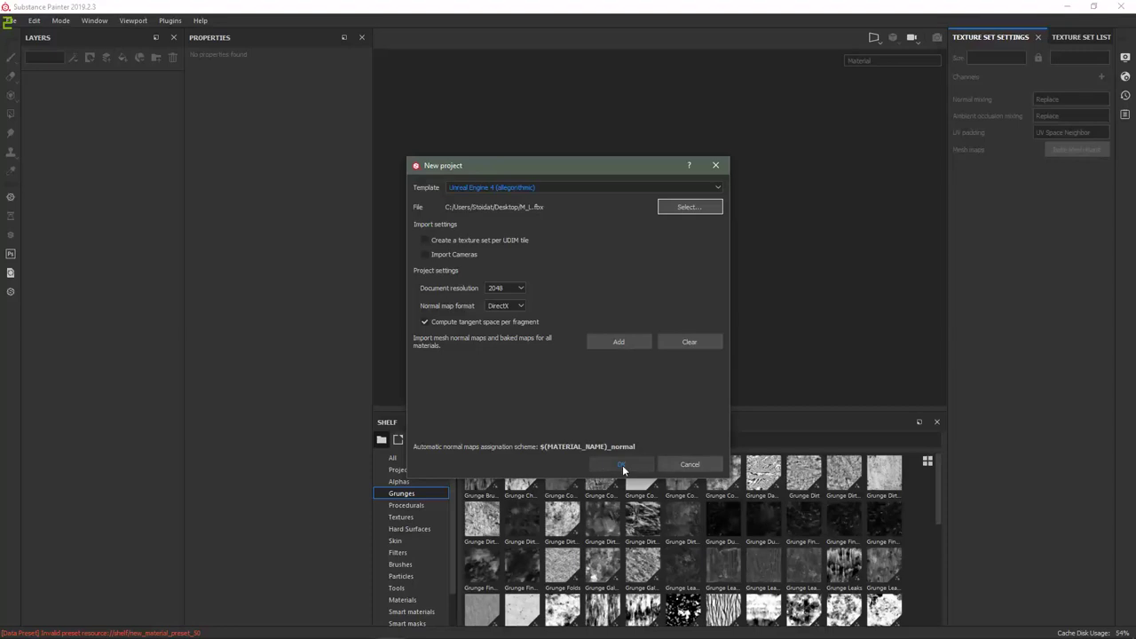
{"action": "left_click", "coordinate": [622, 465]}
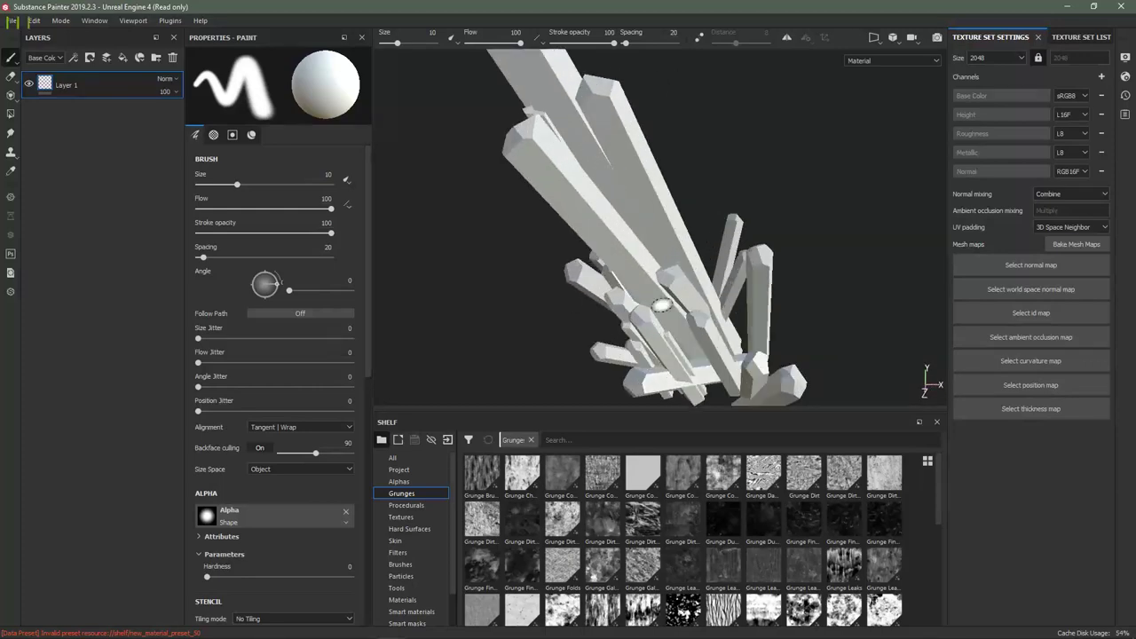
Step: Examine the imported crystal cluster mesh from several angles and distances, including in an enlarged viewport
{"action": "scroll", "coordinate": [662, 305], "scroll_direction": "down", "scroll_amount": 4}
{"action": "left_click_drag", "start_coordinate": [662, 305], "coordinate": [639, 326], "text": "alt"}
{"action": "scroll", "coordinate": [672, 317], "scroll_direction": "up", "scroll_amount": 3}
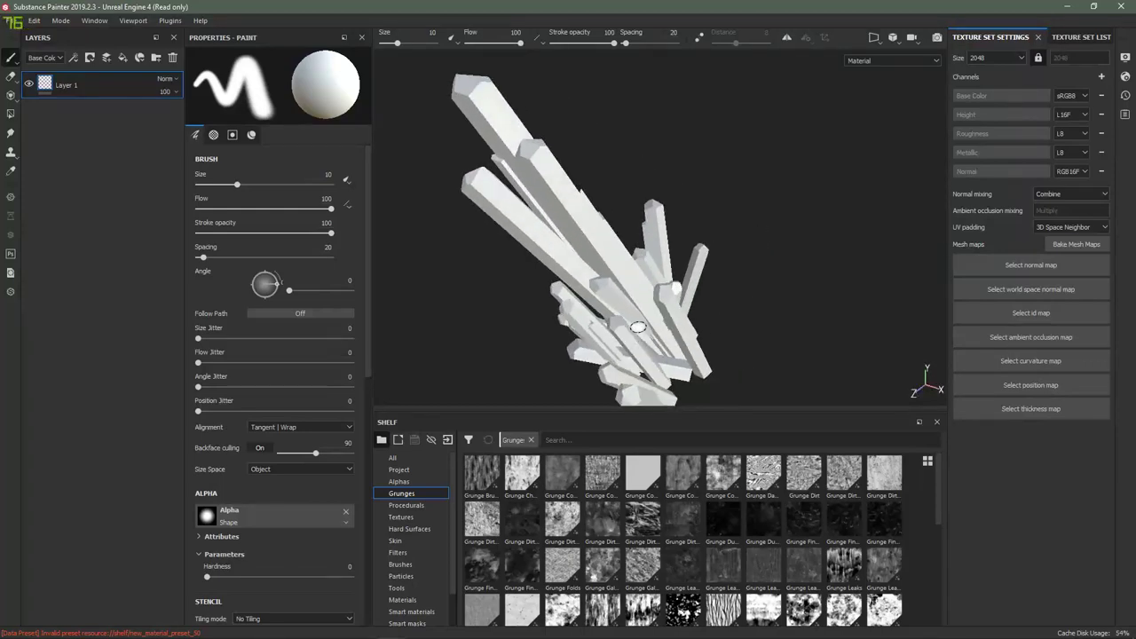
{"action": "scroll", "coordinate": [639, 327], "scroll_direction": "down", "scroll_amount": 3}
{"action": "key", "text": "Tab"}
{"action": "mouse_move", "coordinate": [441, 408]}
{"action": "left_mouse_down", "text": "alt"}
{"action": "mouse_move", "coordinate": [764, 381]}
{"action": "mouse_move", "coordinate": [664, 451]}
{"action": "mouse_move", "coordinate": [619, 381]}
{"action": "mouse_move", "coordinate": [563, 446]}
{"action": "mouse_move", "coordinate": [609, 423]}
{"action": "left_mouse_up", "text": "alt"}
{"action": "scroll", "coordinate": [519, 401], "scroll_direction": "up", "scroll_amount": 5}
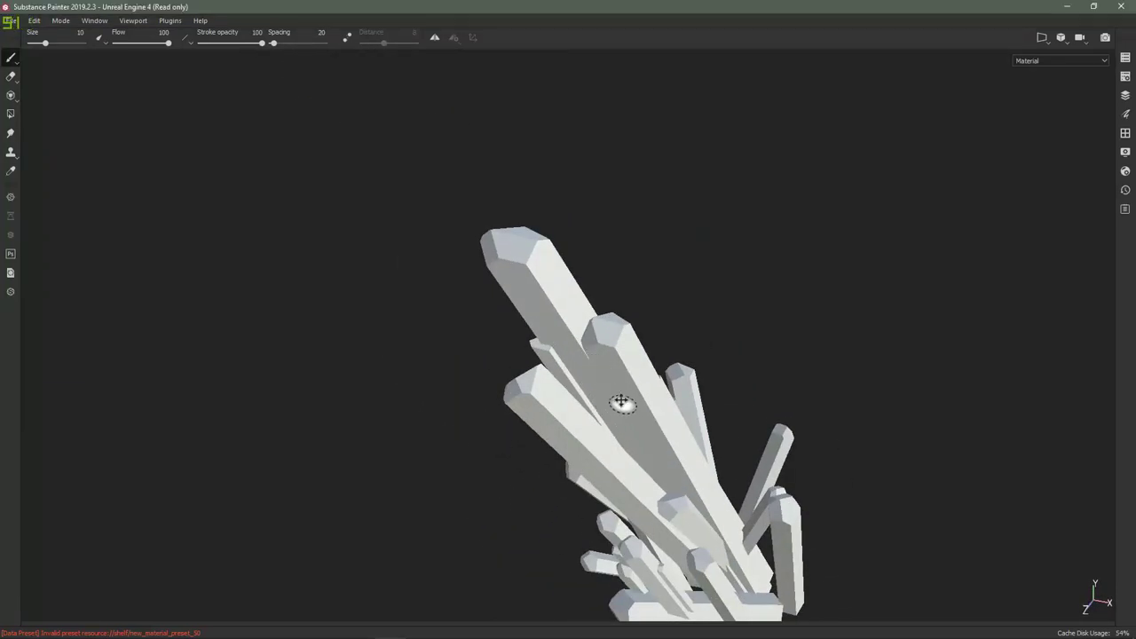
{"action": "middle_click_drag", "start_coordinate": [621, 402], "coordinate": [607, 368], "text": "alt"}
{"action": "key", "text": "Tab"}
{"action": "left_click_drag", "start_coordinate": [769, 383], "coordinate": [664, 277], "text": "alt"}
{"action": "scroll", "coordinate": [664, 276], "scroll_direction": "up", "scroll_amount": 2}
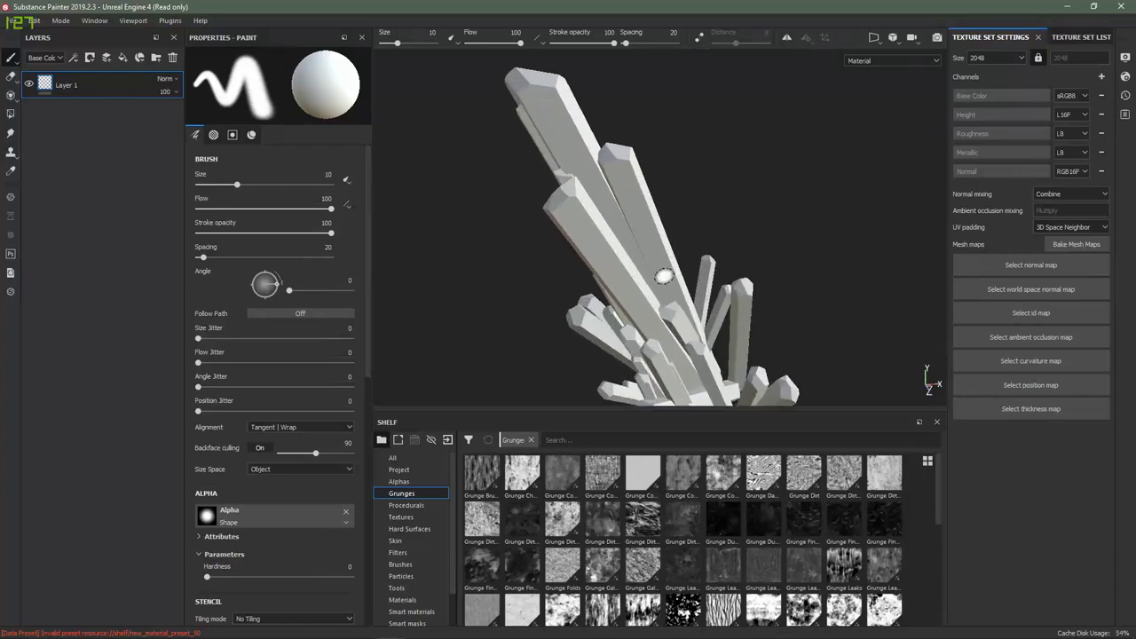
{"action": "left_click_drag", "start_coordinate": [710, 321], "coordinate": [656, 304], "text": "alt"}
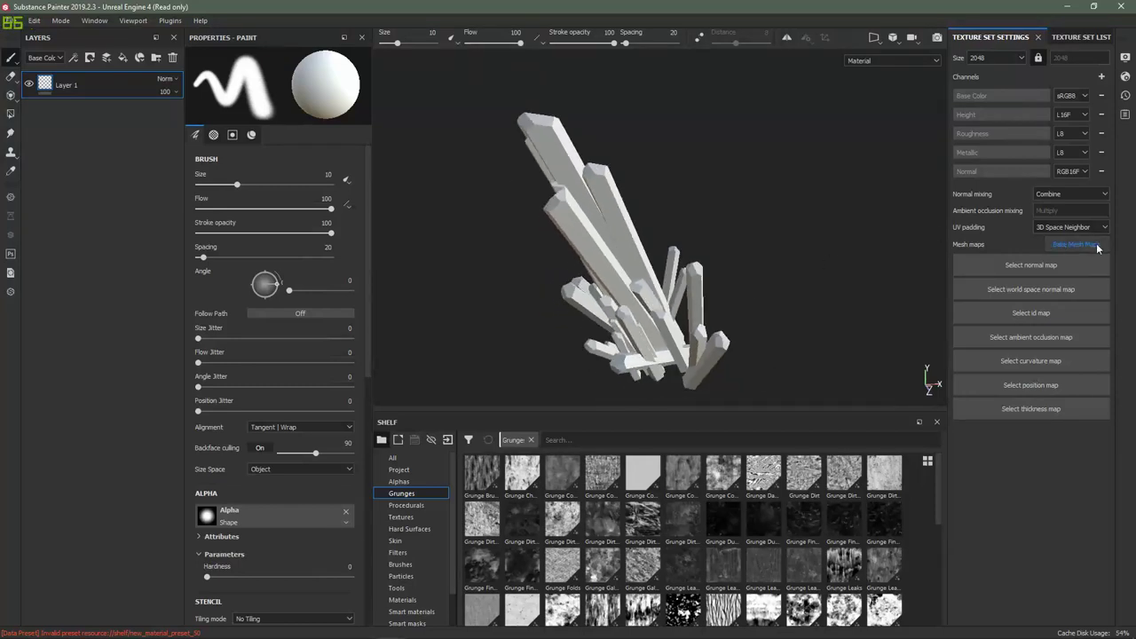
Step: Bake all mesh maps except ID at 2048 output size, with max frontal and max rear distances of 0.005
{"action": "left_click", "coordinate": [1076, 244]}
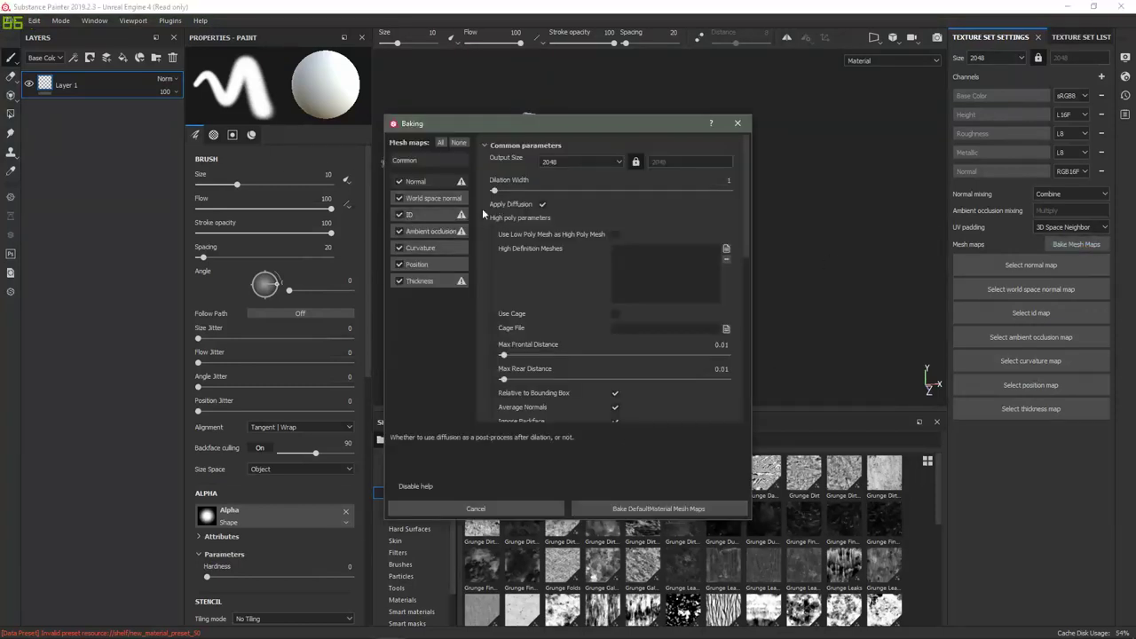
{"action": "left_click", "coordinate": [398, 216]}
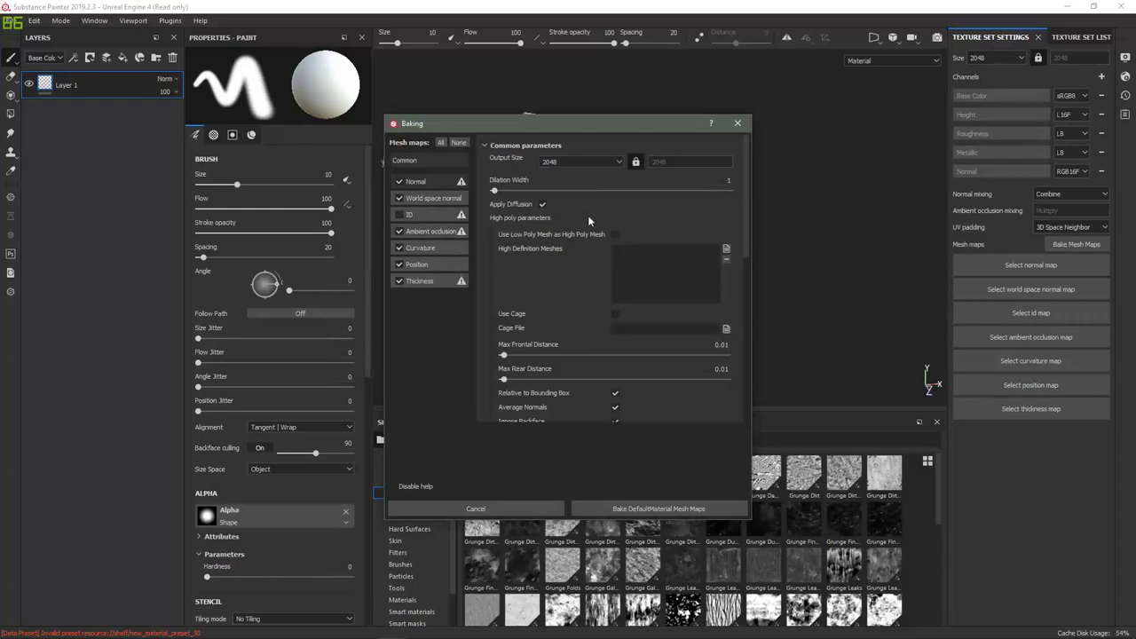
{"action": "left_click", "coordinate": [575, 162]}
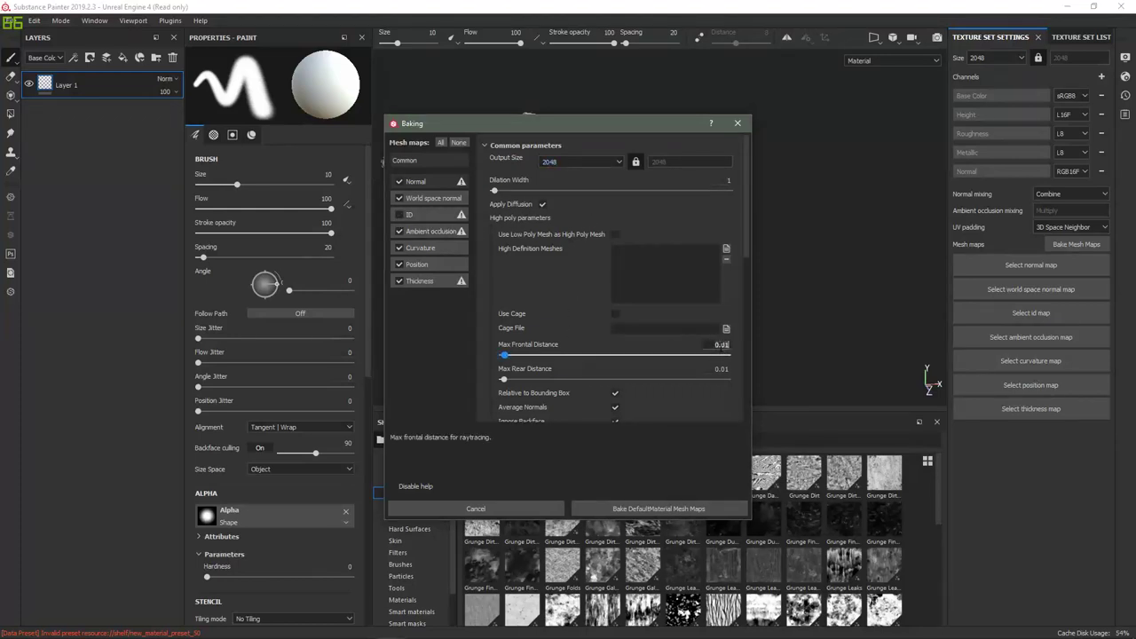
{"action": "type", "text": "0.005"}
{"action": "key", "text": "Tab"}
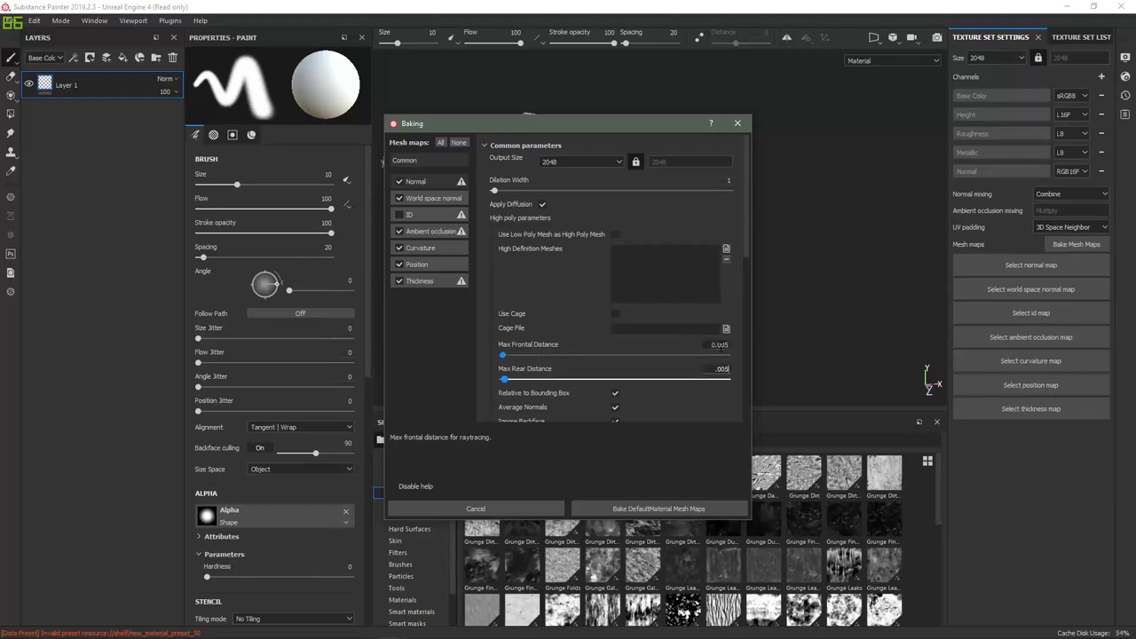
{"action": "key", "text": "Return"}
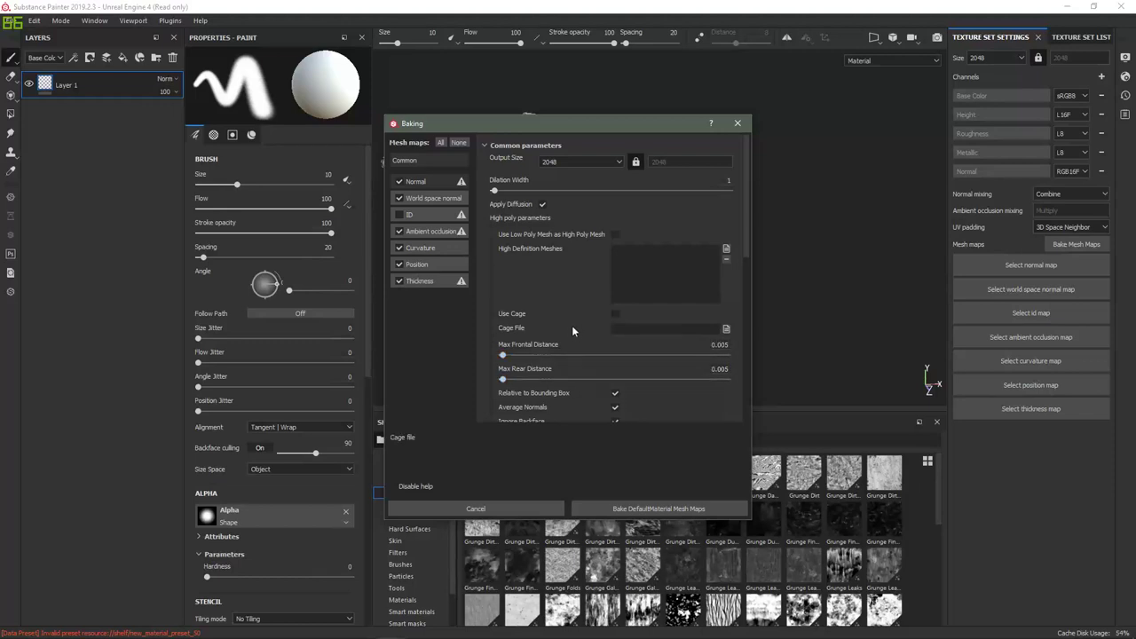
{"action": "left_click", "coordinate": [666, 510]}
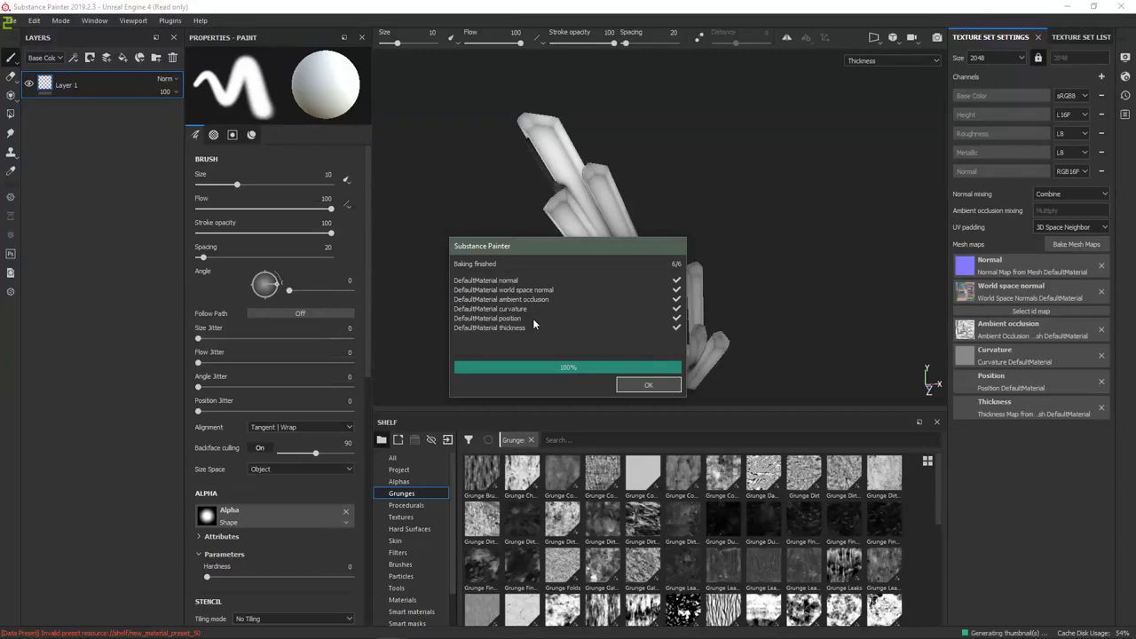
{"action": "left_click", "coordinate": [649, 385]}
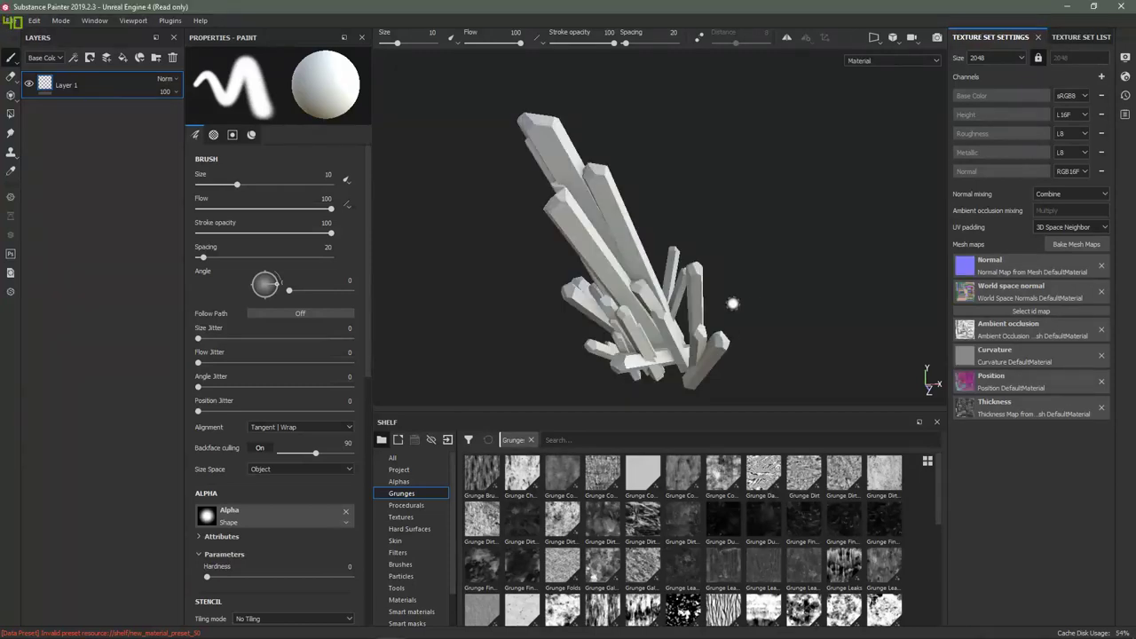
Step: Delete the existing layers to empty the layer stack and add an Emissive channel to the texture set
{"action": "left_click", "coordinate": [173, 58]}
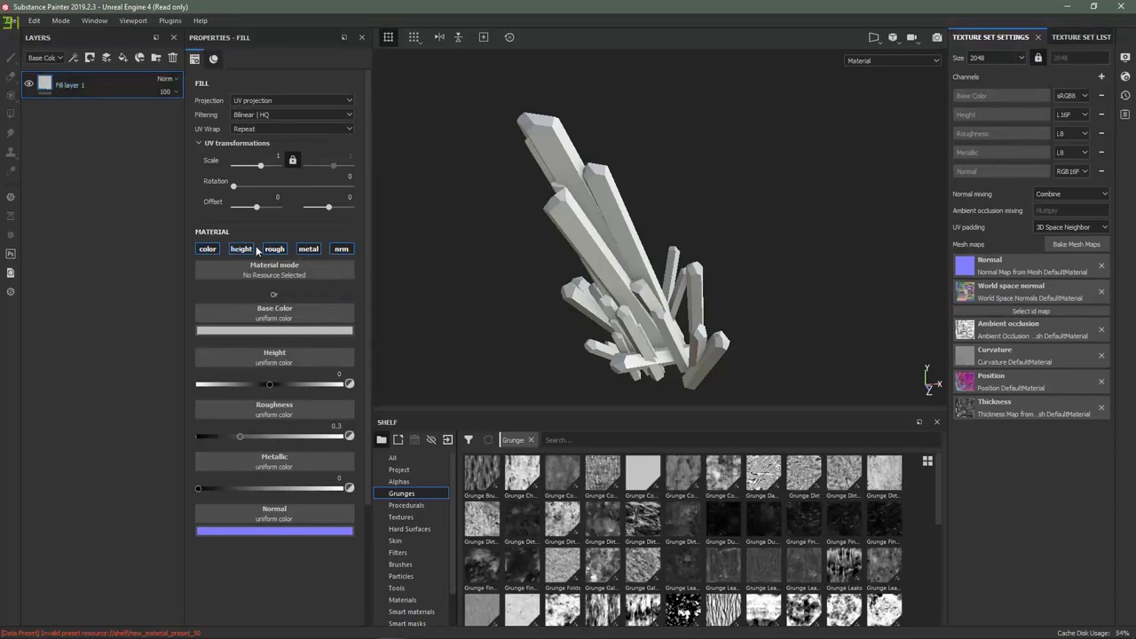
{"action": "left_click", "coordinate": [173, 58]}
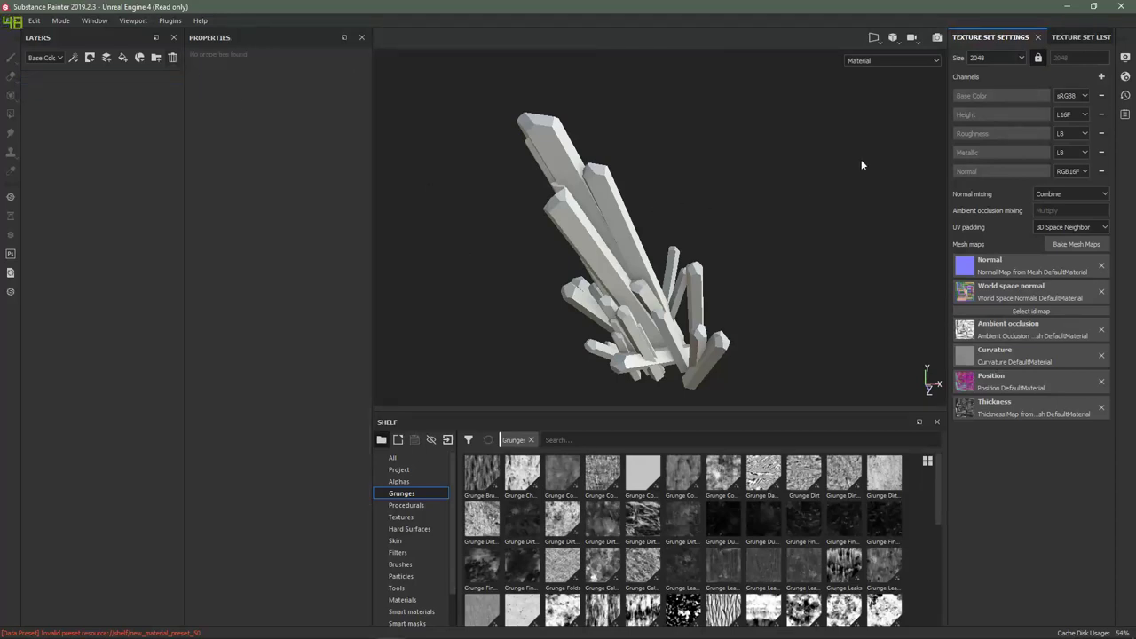
{"action": "left_click", "coordinate": [1099, 76]}
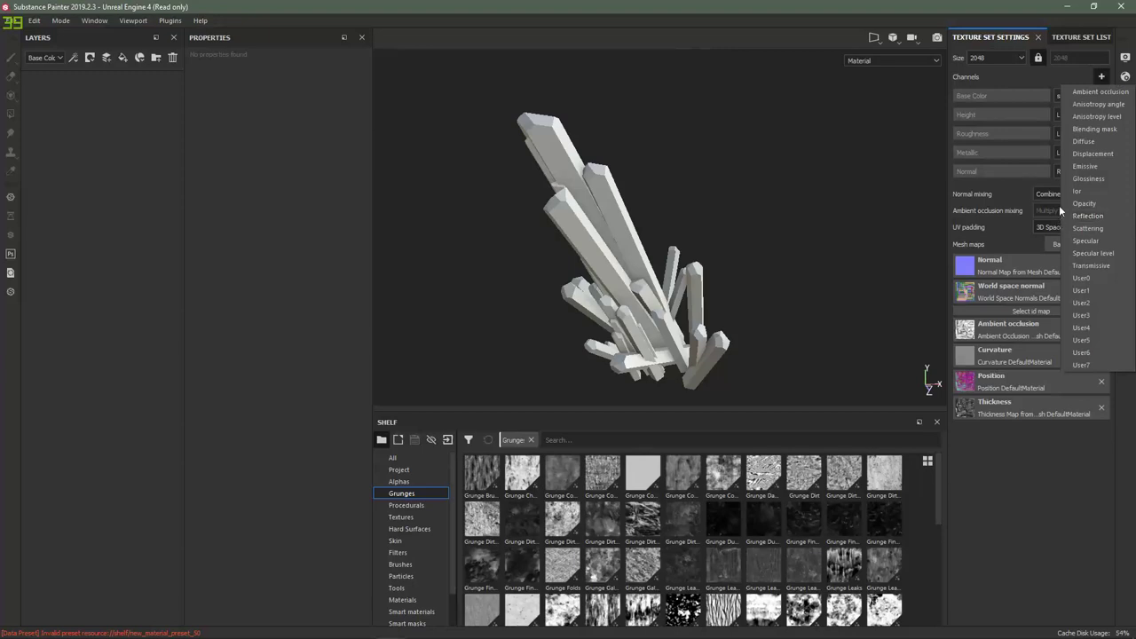
{"action": "left_click", "coordinate": [1078, 171]}
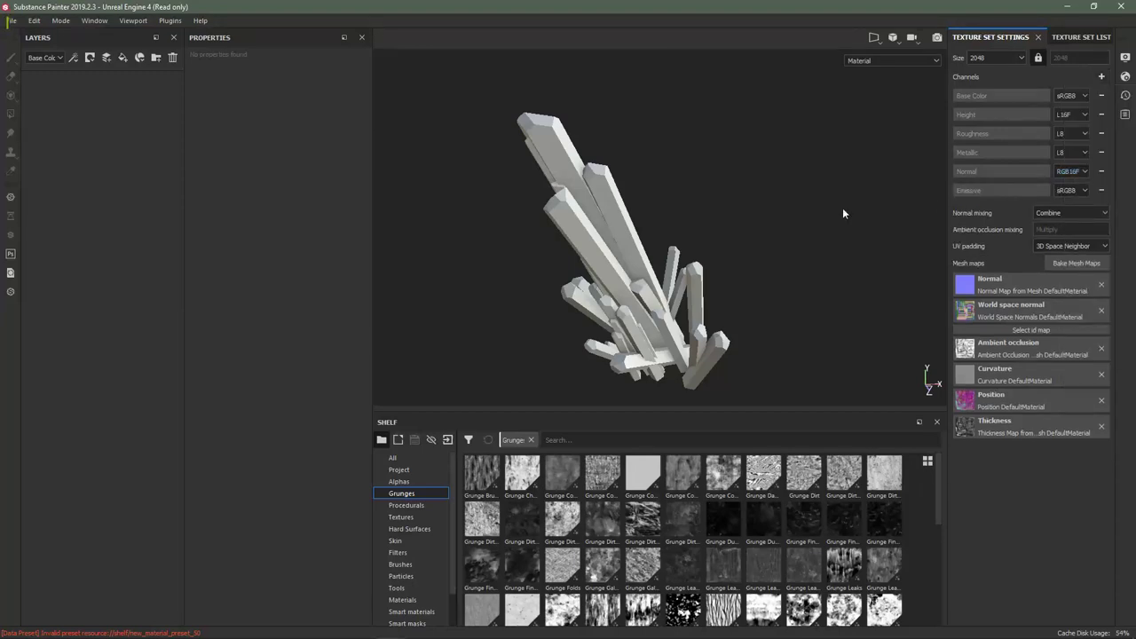
{"action": "left_click", "coordinate": [1101, 76]}
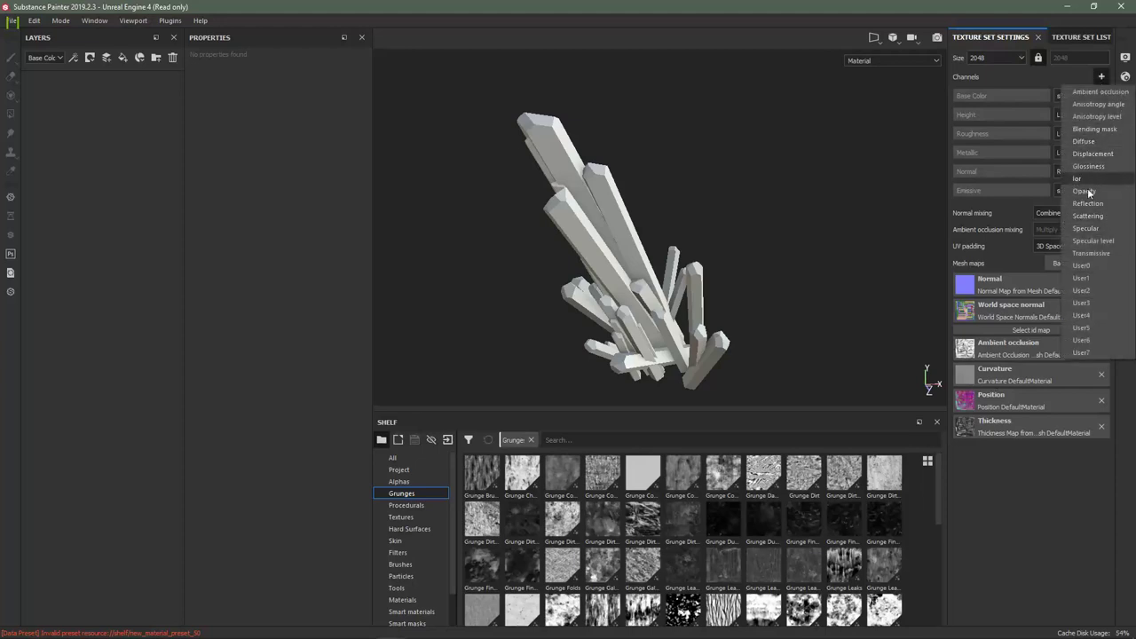
{"action": "left_click", "coordinate": [973, 87]}
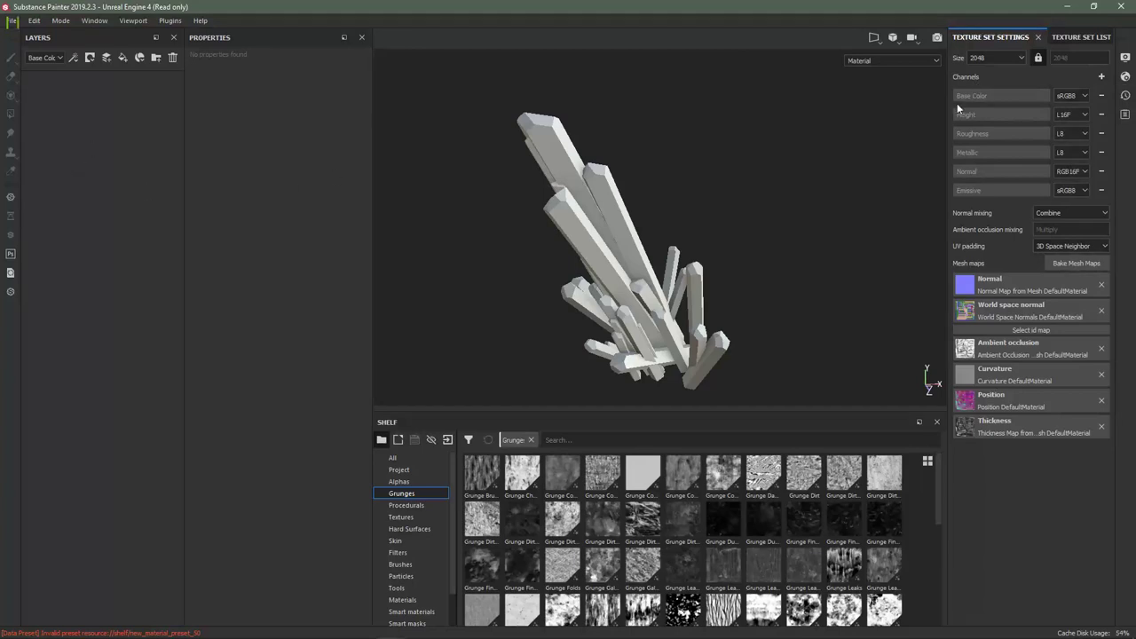
Step: Add a fill layer named Base with only the color and roughness channels enabled
{"action": "left_click", "coordinate": [123, 58]}
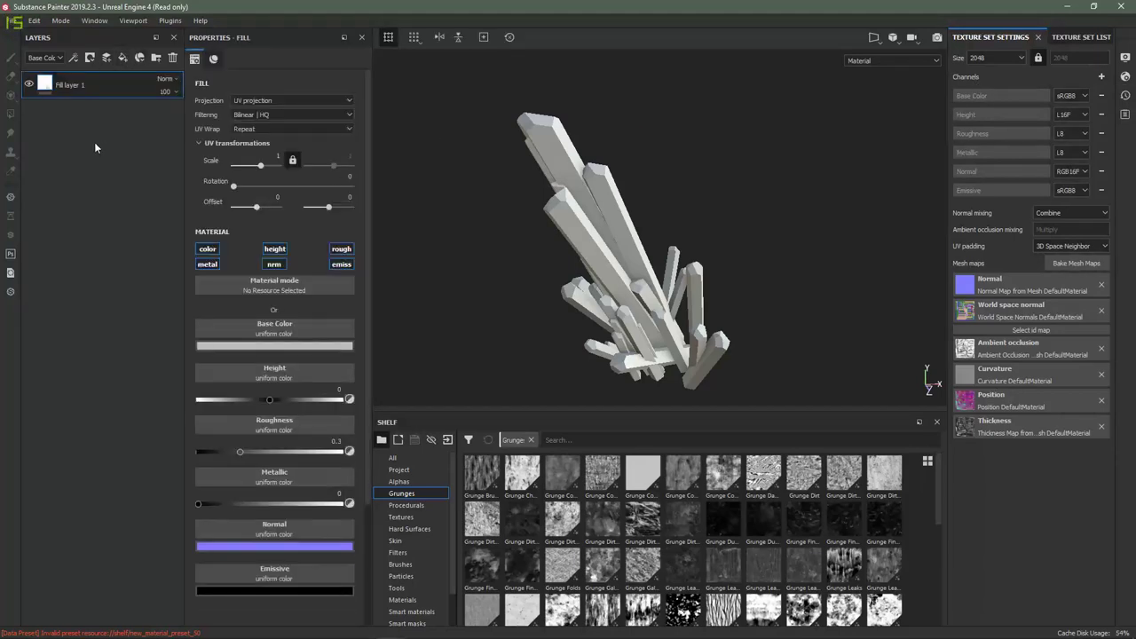
{"action": "left_click", "coordinate": [211, 266]}
{"action": "left_click", "coordinate": [275, 265]}
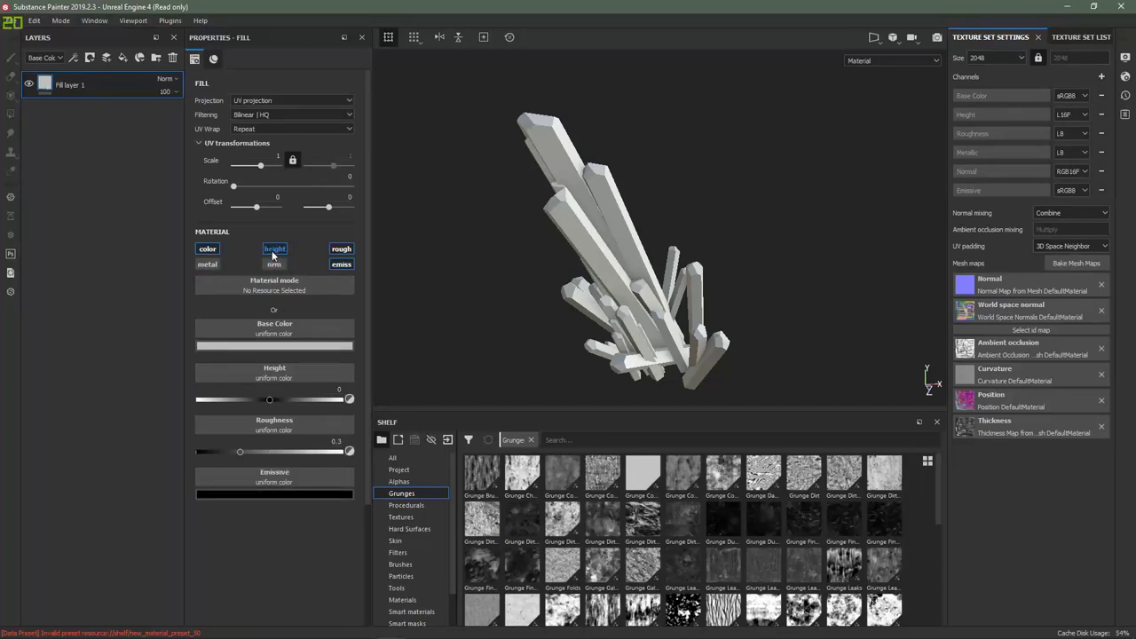
{"action": "left_click", "coordinate": [271, 250]}
{"action": "double_click", "coordinate": [73, 86]}
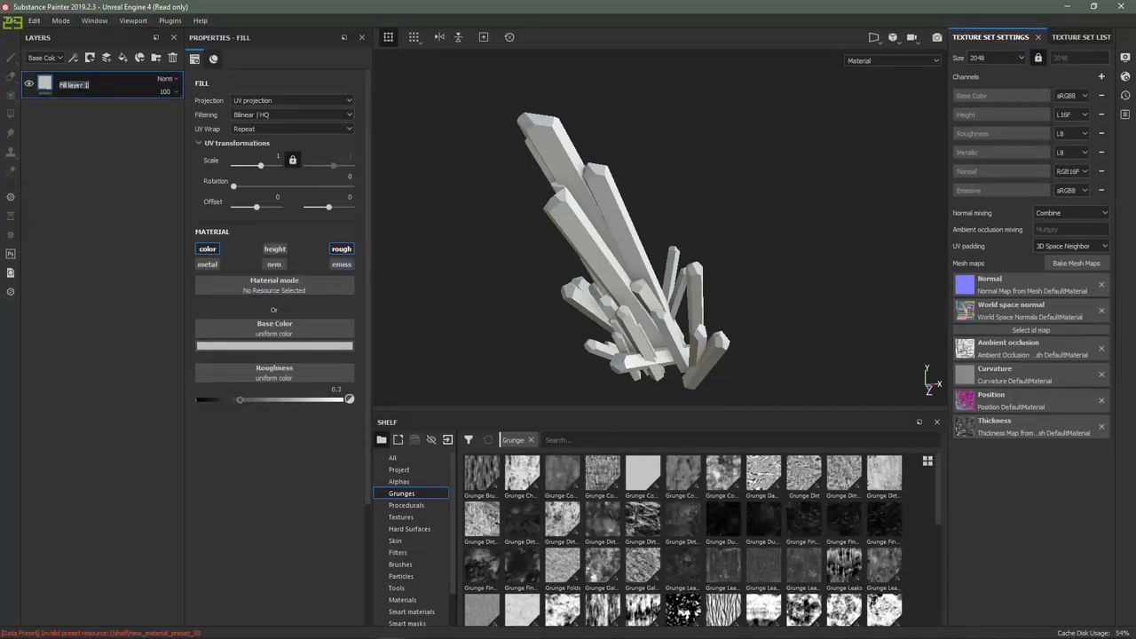
{"action": "type", "text": "Base"}
{"action": "key", "text": "Return"}
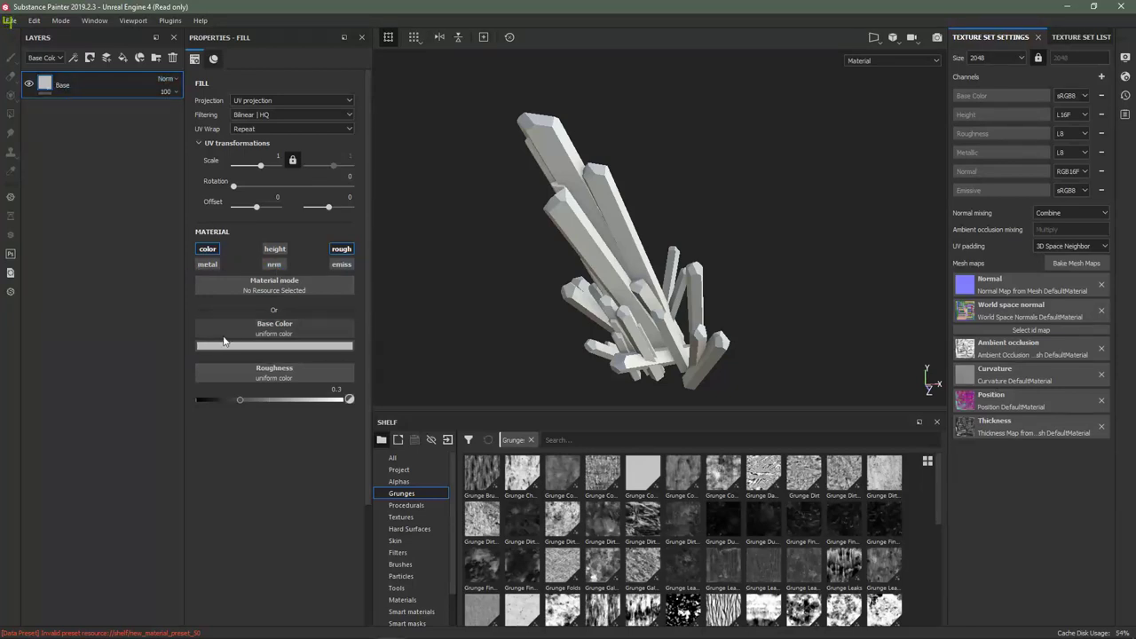
Step: Set the Base layer's base color to a very dark blue, about H 0.677, S 1, V 0.009
{"action": "left_click", "coordinate": [274, 345]}
{"action": "left_click_drag", "start_coordinate": [300, 433], "coordinate": [351, 454]}
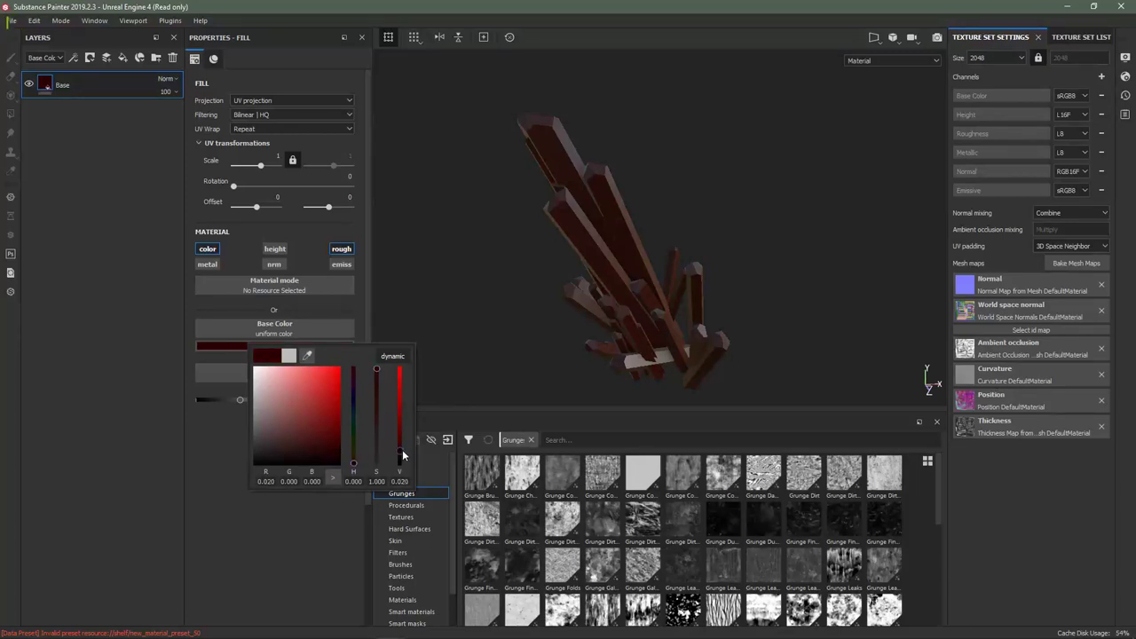
{"action": "left_click_drag", "start_coordinate": [399, 449], "coordinate": [404, 459]}
{"action": "left_click_drag", "start_coordinate": [350, 428], "coordinate": [350, 404]}
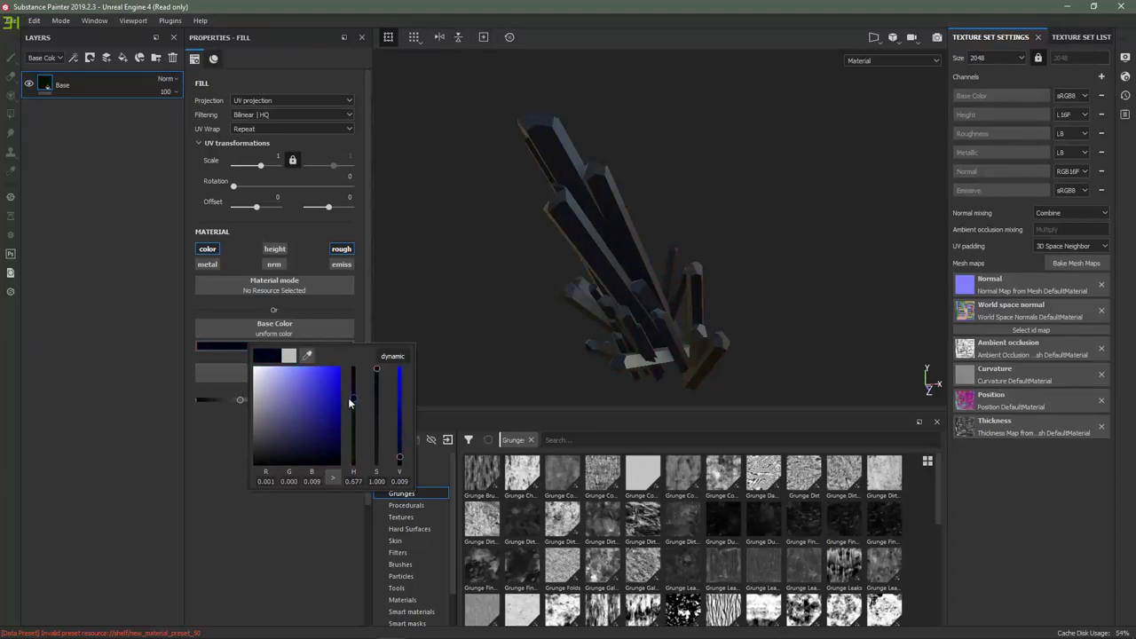
{"action": "left_click", "coordinate": [93, 296]}
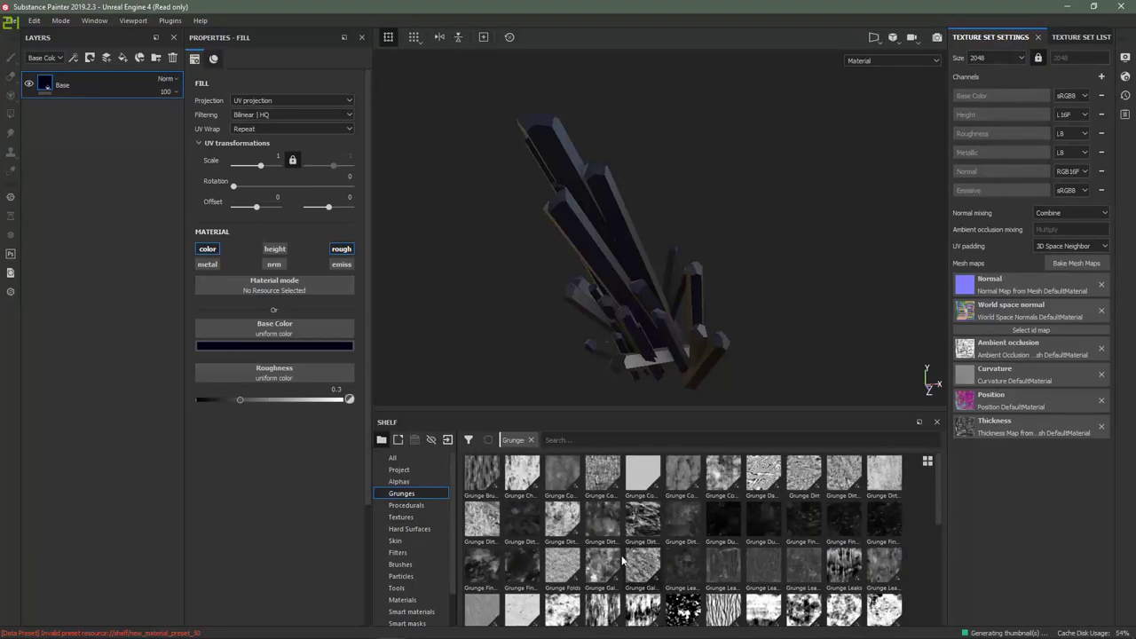
Step: Assign the Grunge Wipe Brushed texture to the Base layer's roughness and inspect it on the crystals in a taller viewport
{"action": "scroll", "coordinate": [680, 552], "scroll_direction": "down", "scroll_amount": 3}
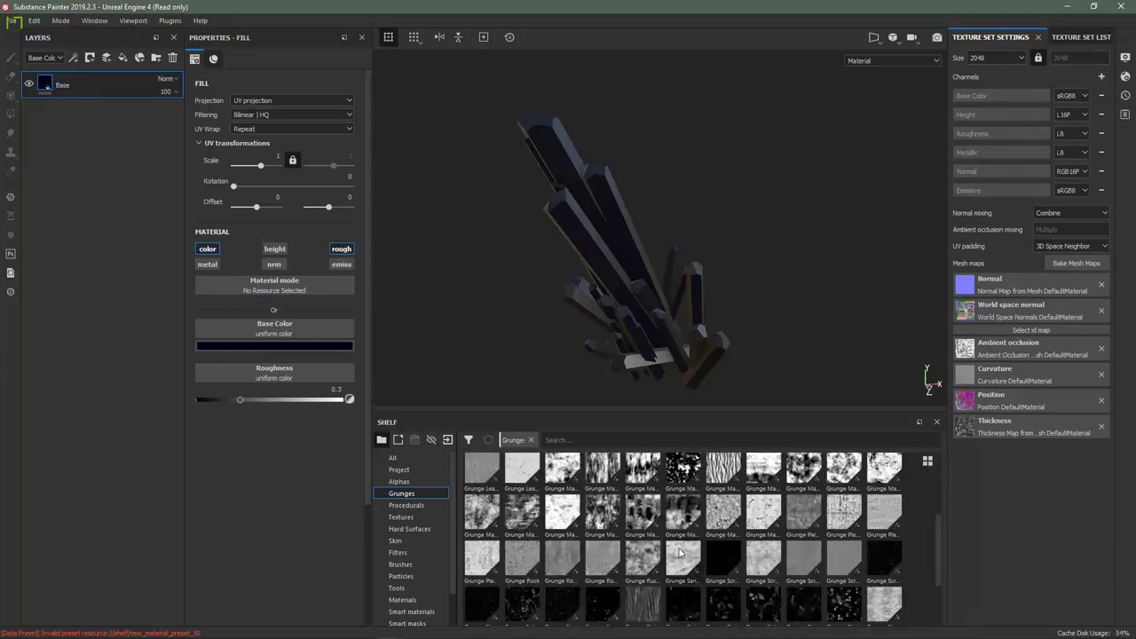
{"action": "scroll", "coordinate": [639, 559], "scroll_direction": "down", "scroll_amount": 2}
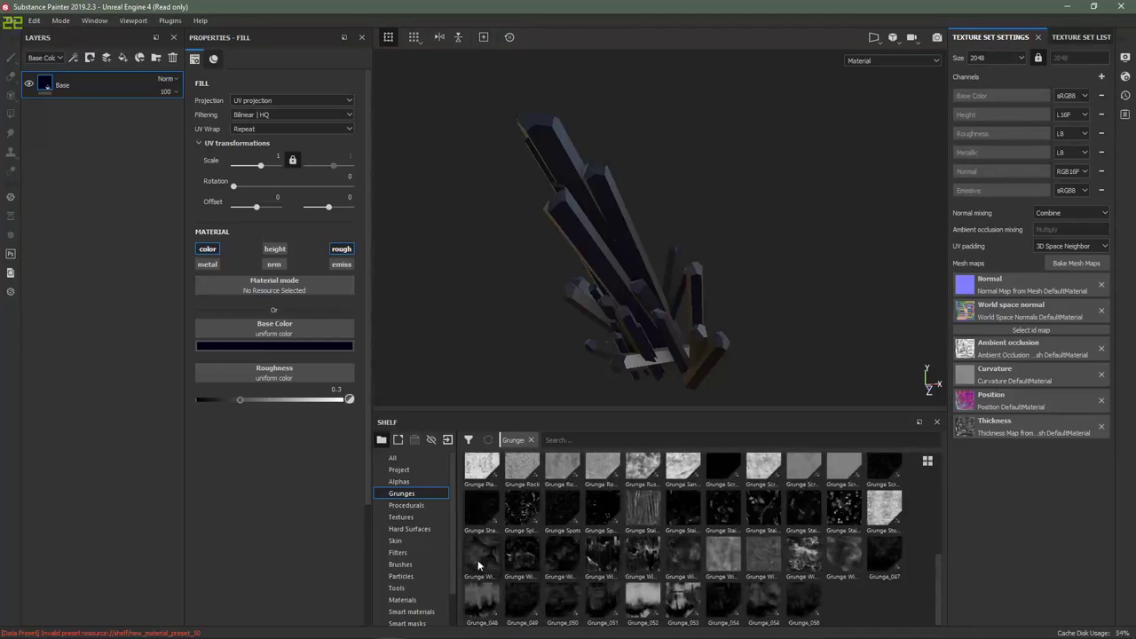
{"action": "mouse_move", "coordinate": [480, 564]}
{"action": "left_mouse_down"}
{"action": "mouse_move", "coordinate": [254, 394]}
{"action": "mouse_move", "coordinate": [258, 373]}
{"action": "left_mouse_up"}
{"action": "scroll", "coordinate": [647, 302], "scroll_direction": "up", "scroll_amount": 2}
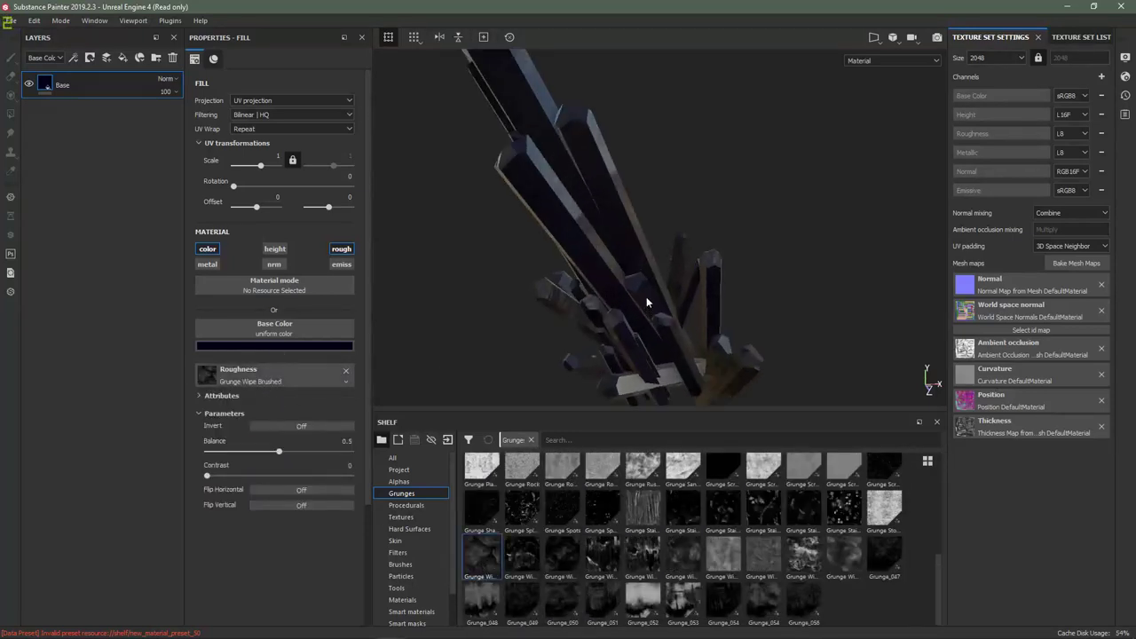
{"action": "left_click_drag", "start_coordinate": [647, 302], "coordinate": [586, 296], "text": "alt"}
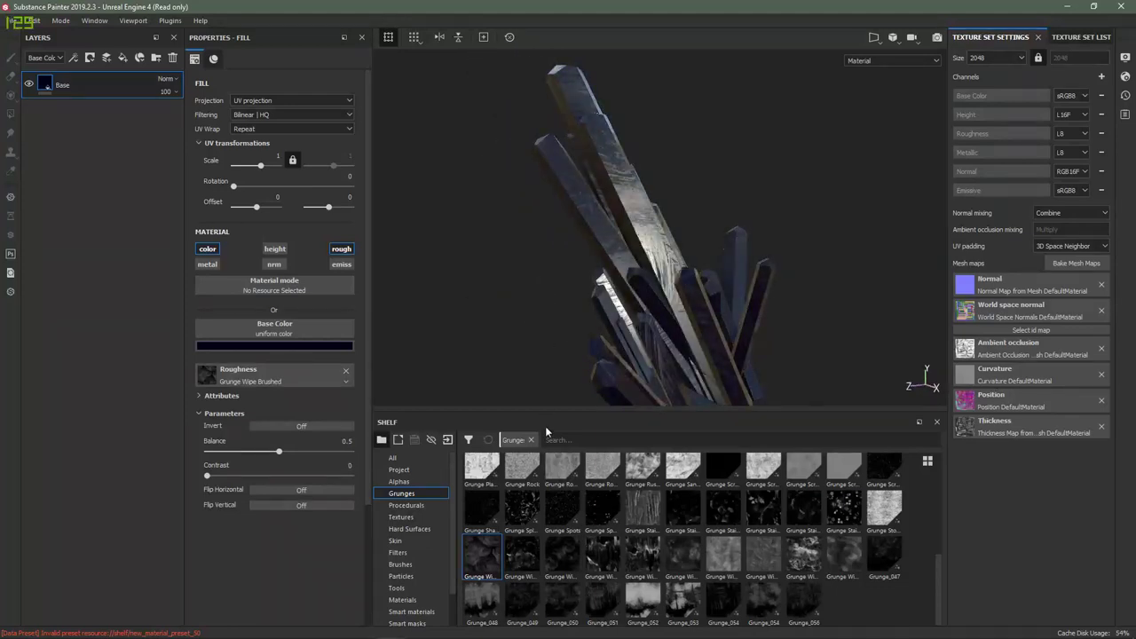
{"action": "left_click_drag", "start_coordinate": [549, 409], "coordinate": [497, 487]}
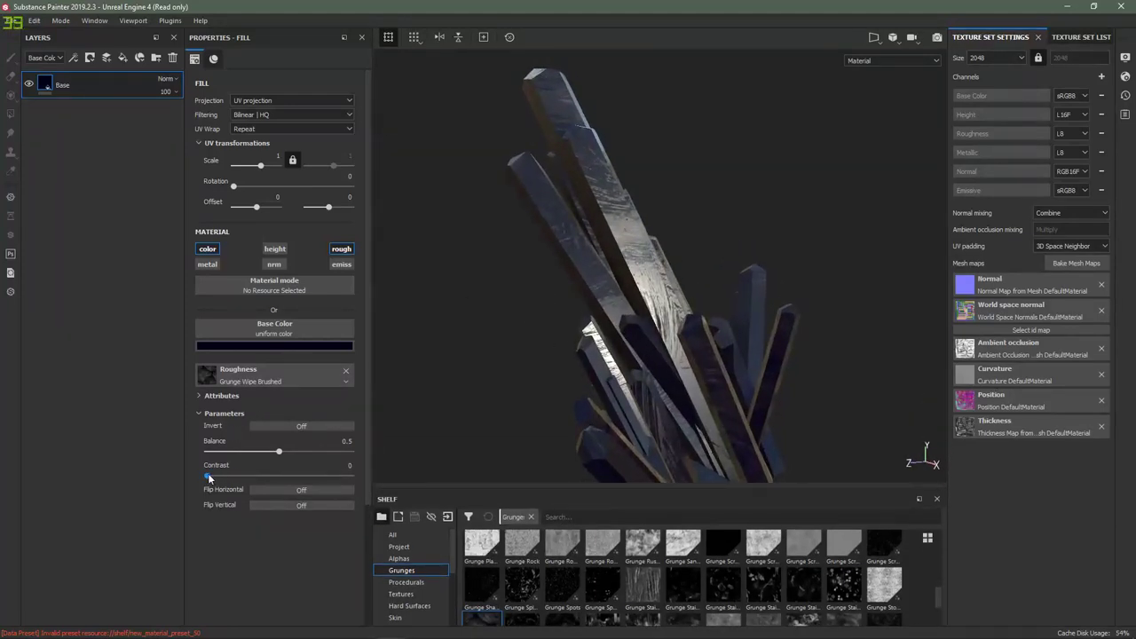
Step: Try a contrast of 0.25 on the Base layer's roughness grunge, then the Grunge Stains Heavy texture with contrast 0.3
{"action": "mouse_move", "coordinate": [209, 478]}
{"action": "left_mouse_down"}
{"action": "mouse_move", "coordinate": [254, 478]}
{"action": "mouse_move", "coordinate": [242, 476]}
{"action": "left_mouse_up"}
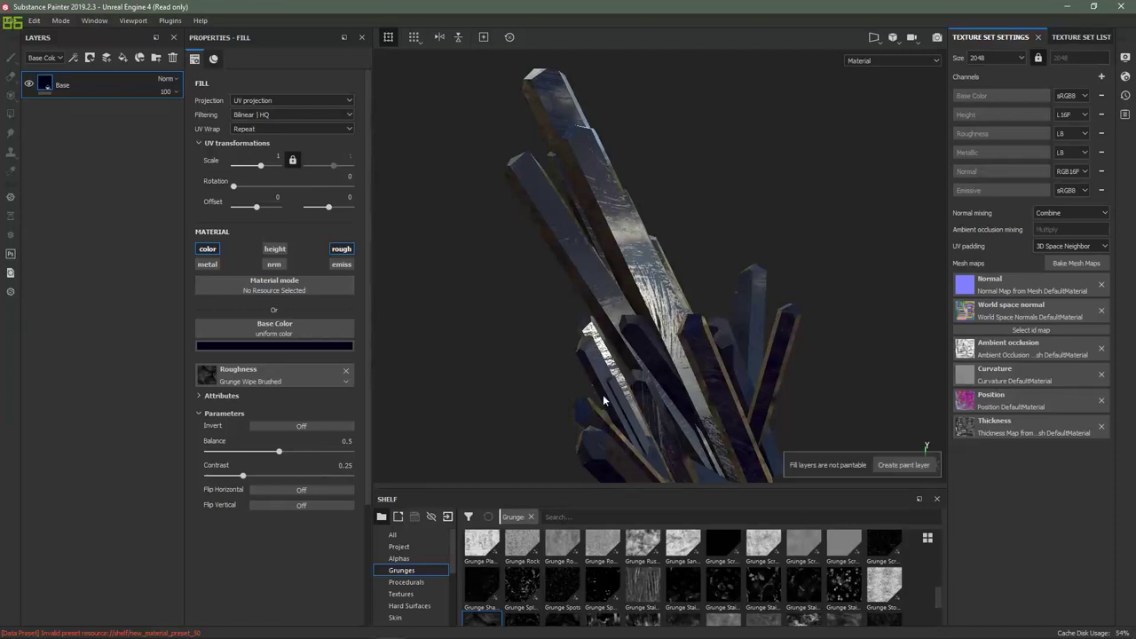
{"action": "mouse_move", "coordinate": [603, 402]}
{"action": "left_mouse_down", "text": "alt"}
{"action": "mouse_move", "coordinate": [579, 347]}
{"action": "mouse_move", "coordinate": [614, 336]}
{"action": "left_mouse_up", "text": "alt"}
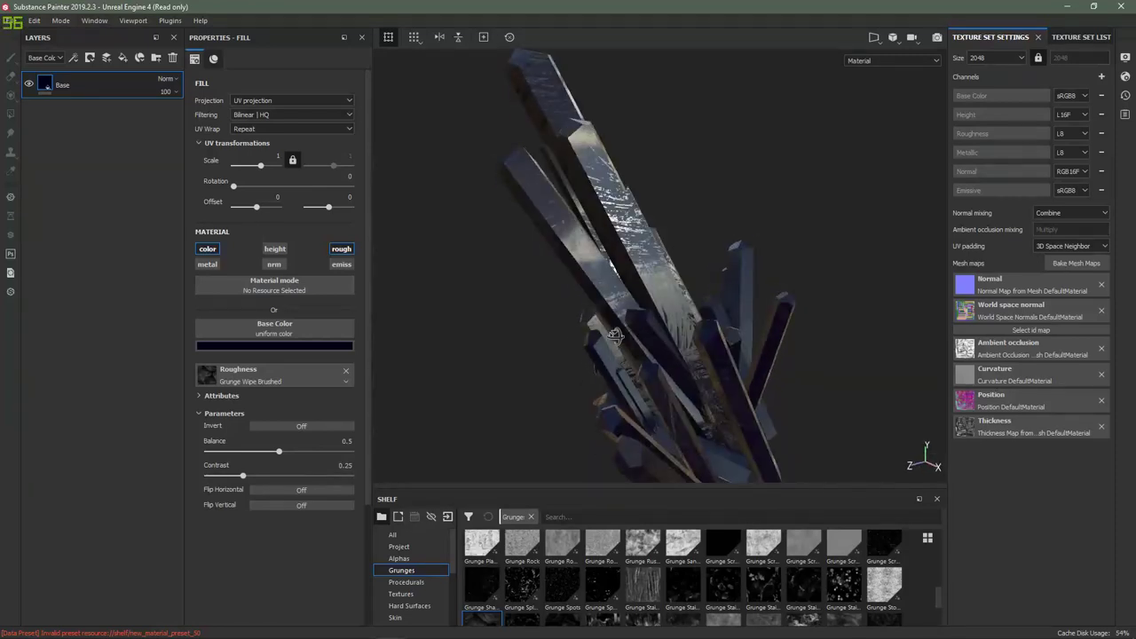
{"action": "left_click_drag", "start_coordinate": [640, 589], "coordinate": [247, 382]}
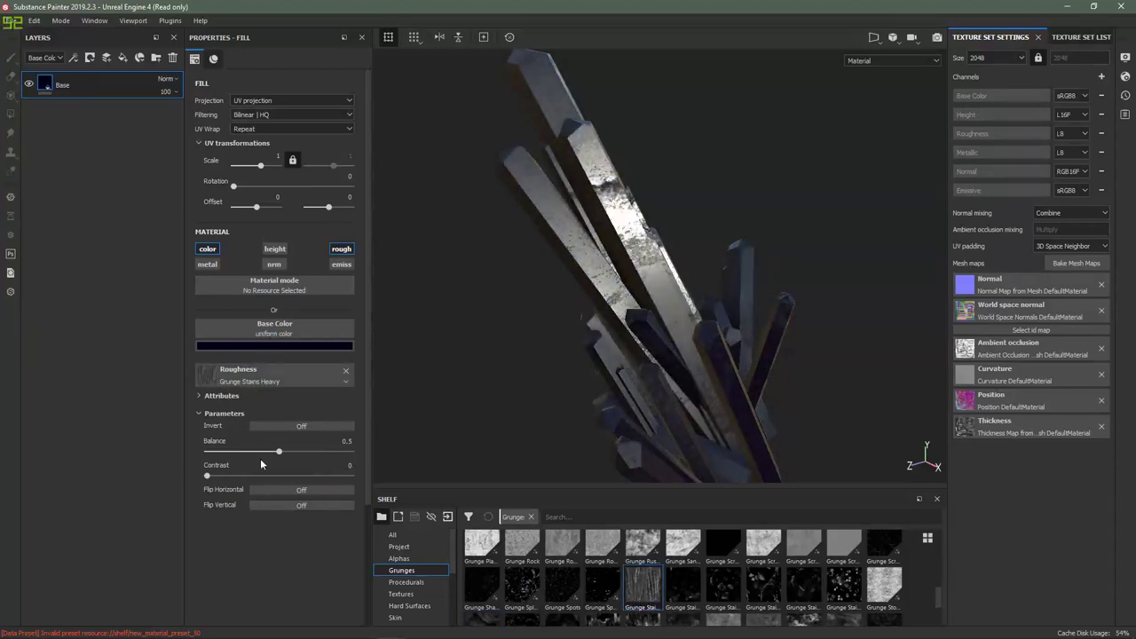
{"action": "left_click_drag", "start_coordinate": [209, 476], "coordinate": [250, 477]}
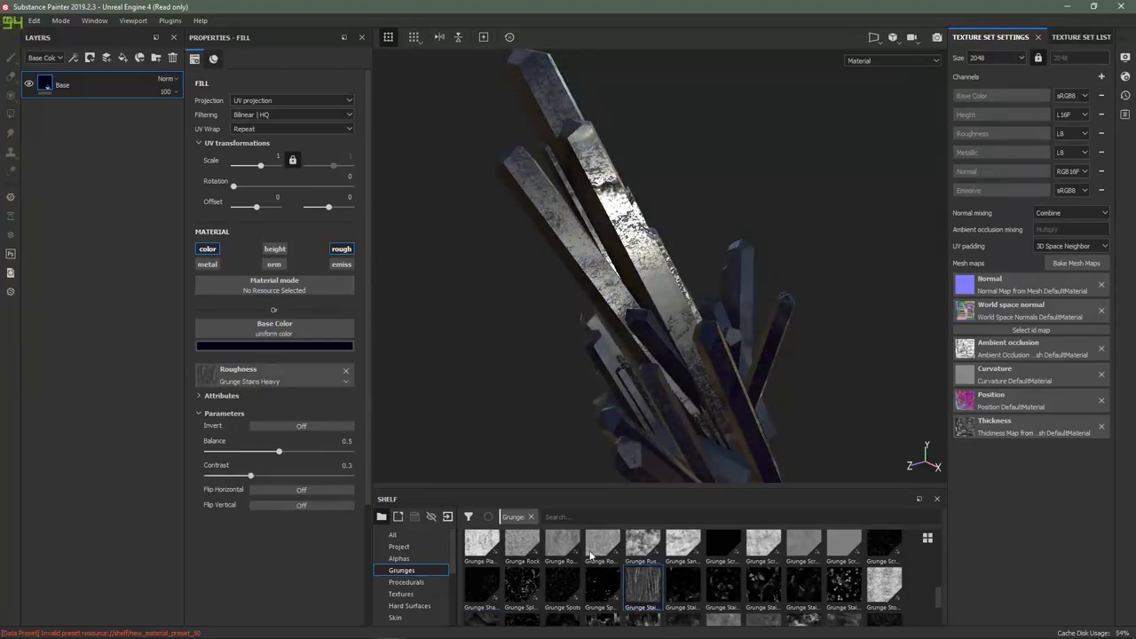
Step: Try the Grunge Dust Spread texture as the Base layer's roughness and examine the reflections on the crystals
{"action": "scroll", "coordinate": [733, 590], "scroll_direction": "up", "scroll_amount": 5}
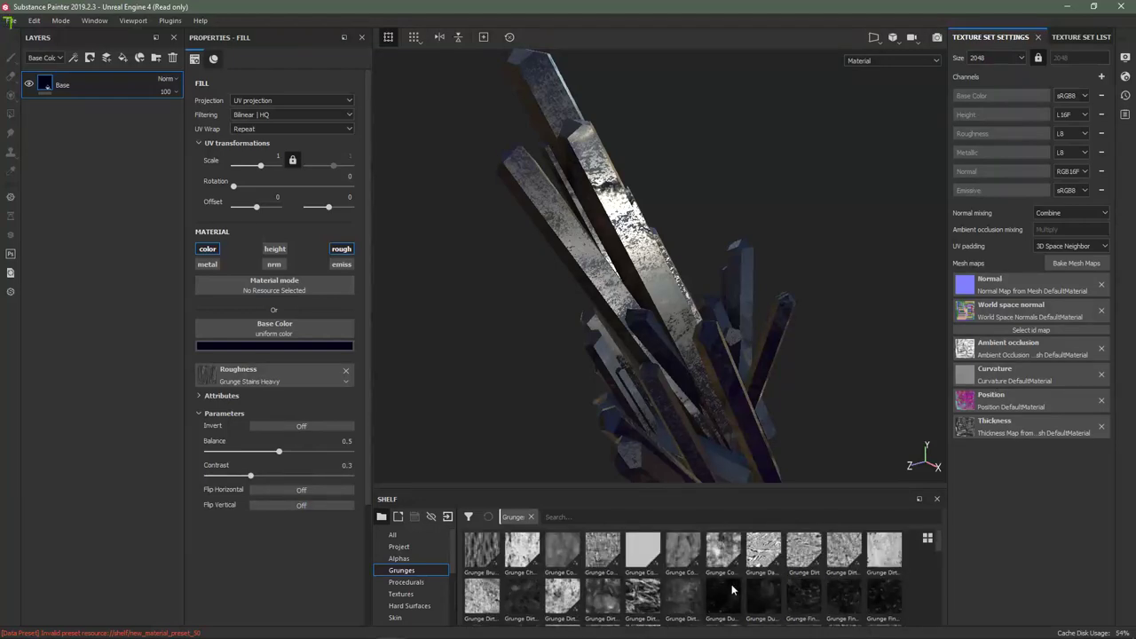
{"action": "left_click_drag", "start_coordinate": [763, 596], "coordinate": [252, 376]}
{"action": "left_click_drag", "start_coordinate": [524, 330], "coordinate": [621, 313], "text": "alt"}
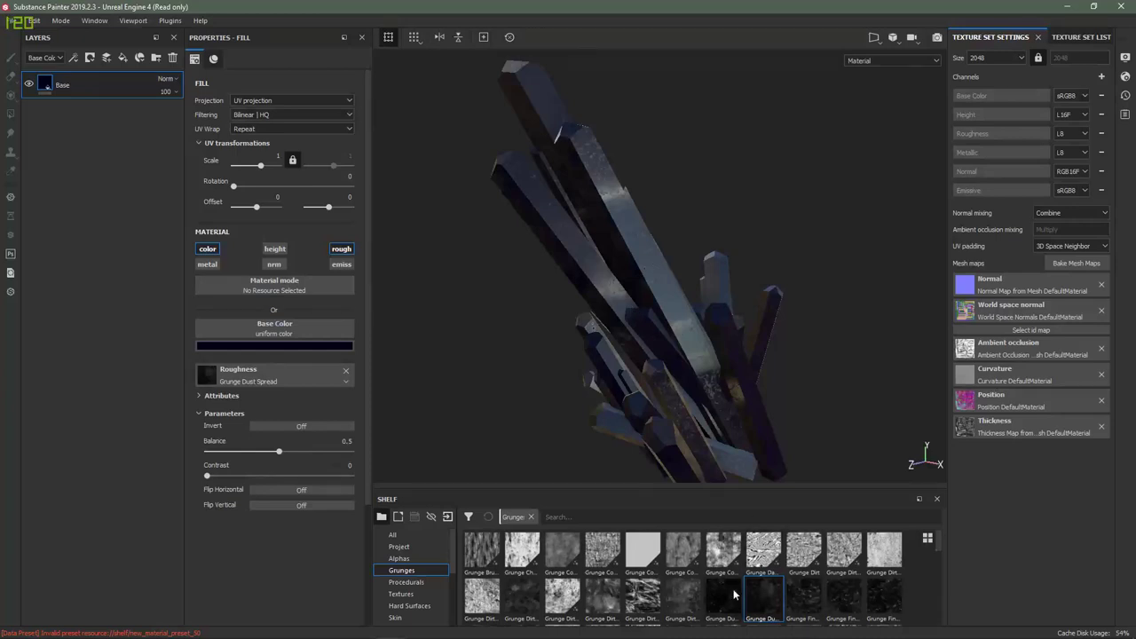
Step: Try the Grunge Fingerprints Smeared texture as the Base layer's roughness with a contrast of 0.26
{"action": "scroll", "coordinate": [733, 593], "scroll_direction": "down", "scroll_amount": 3}
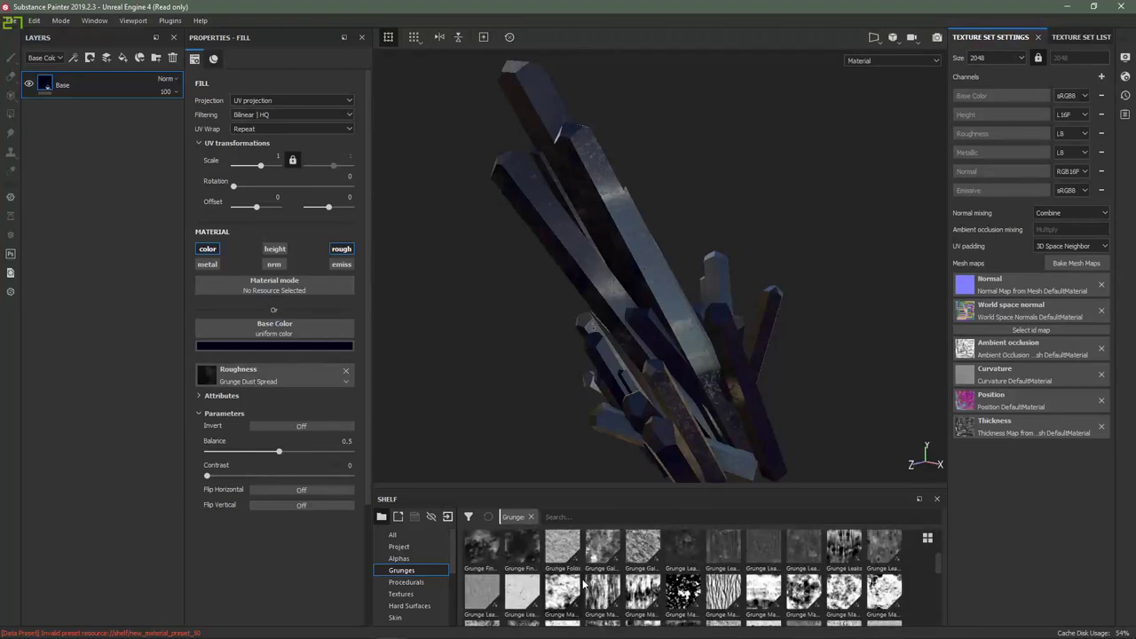
{"action": "left_click_drag", "start_coordinate": [620, 490], "coordinate": [619, 253]}
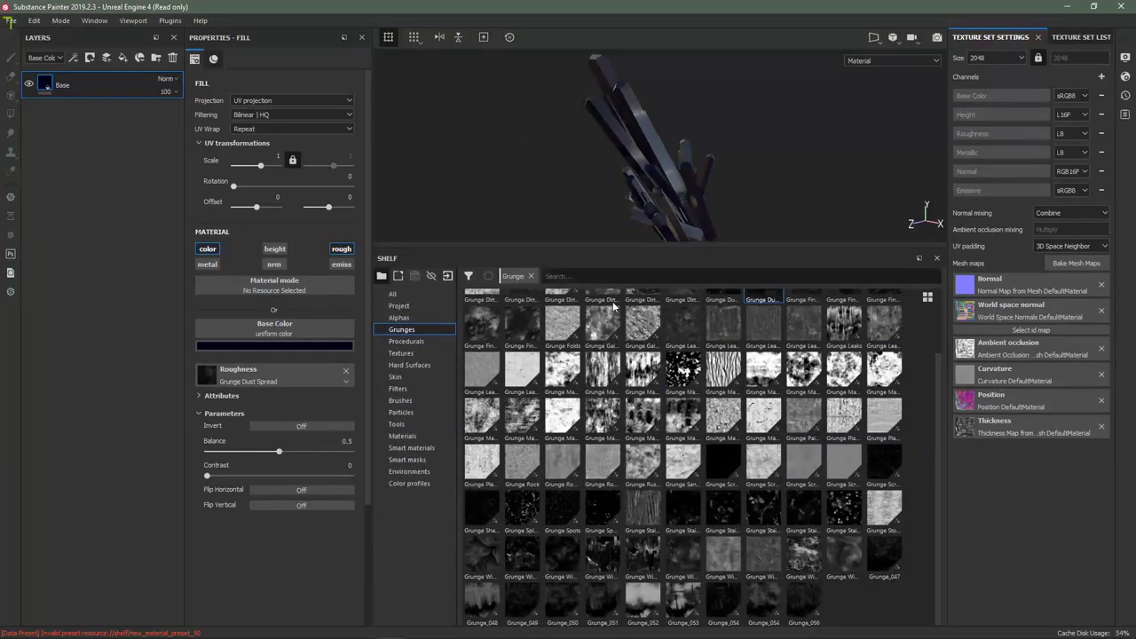
{"action": "scroll", "coordinate": [603, 550], "scroll_direction": "up", "scroll_amount": 2}
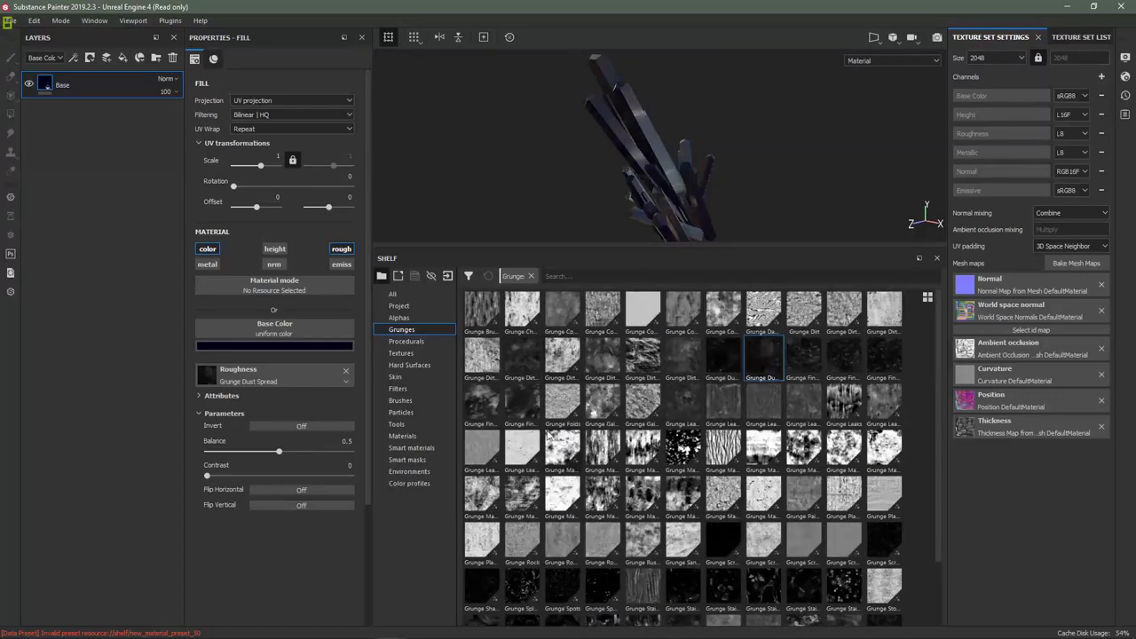
{"action": "left_click_drag", "start_coordinate": [490, 409], "coordinate": [264, 379]}
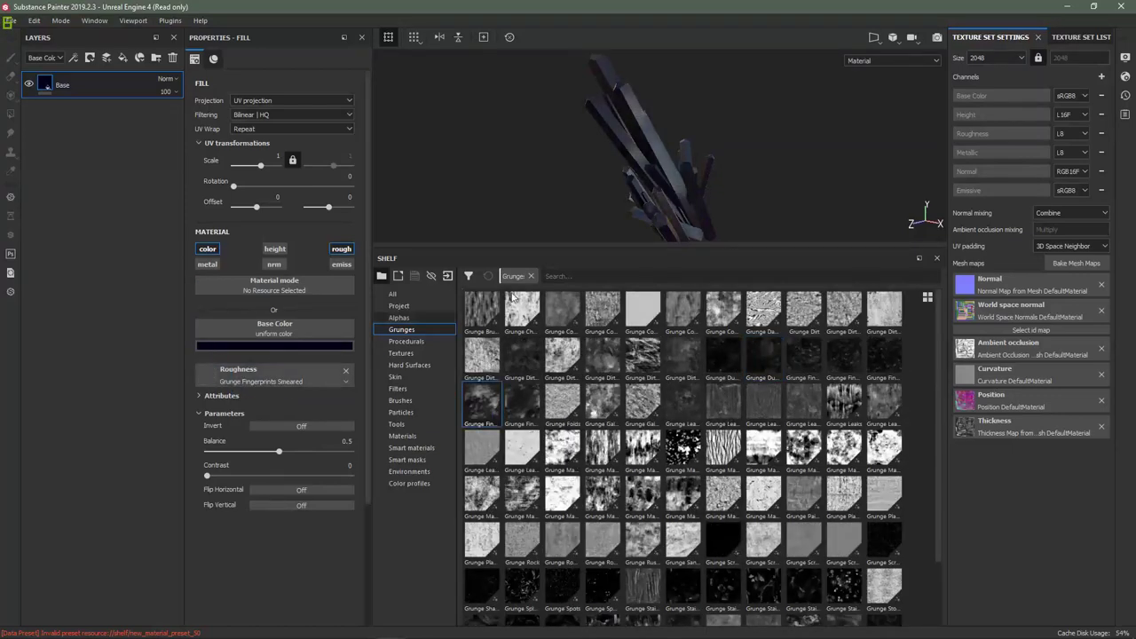
{"action": "left_click_drag", "start_coordinate": [639, 249], "coordinate": [646, 426]}
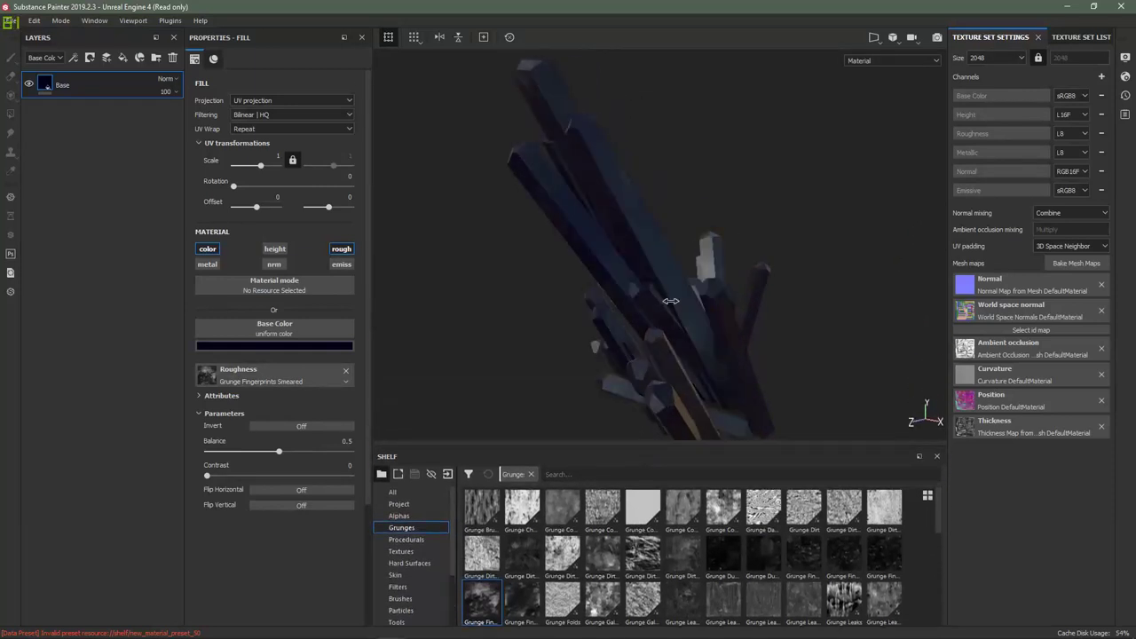
{"action": "mouse_move", "coordinate": [208, 475]}
{"action": "left_mouse_down"}
{"action": "mouse_move", "coordinate": [273, 479]}
{"action": "mouse_move", "coordinate": [244, 479]}
{"action": "left_mouse_up"}
Step: Assign Grunge Wipe Brushed to the Base layer's roughness, raise its contrast and inspect the crystals up close
{"action": "scroll", "coordinate": [778, 568], "scroll_direction": "down", "scroll_amount": 2}
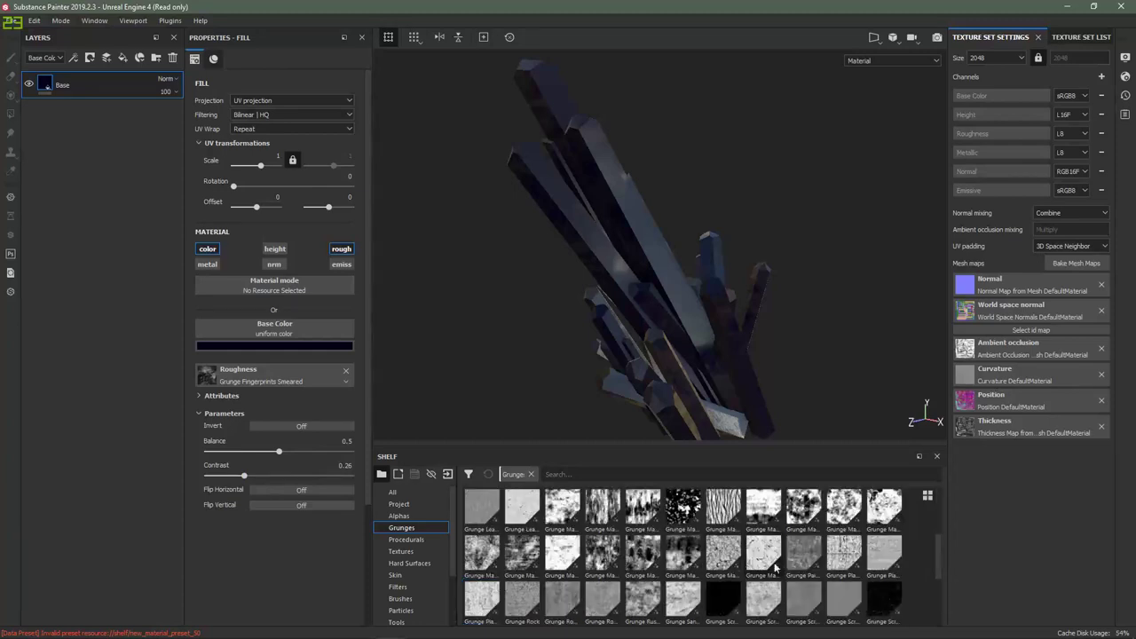
{"action": "scroll", "coordinate": [651, 561], "scroll_direction": "down", "scroll_amount": 2}
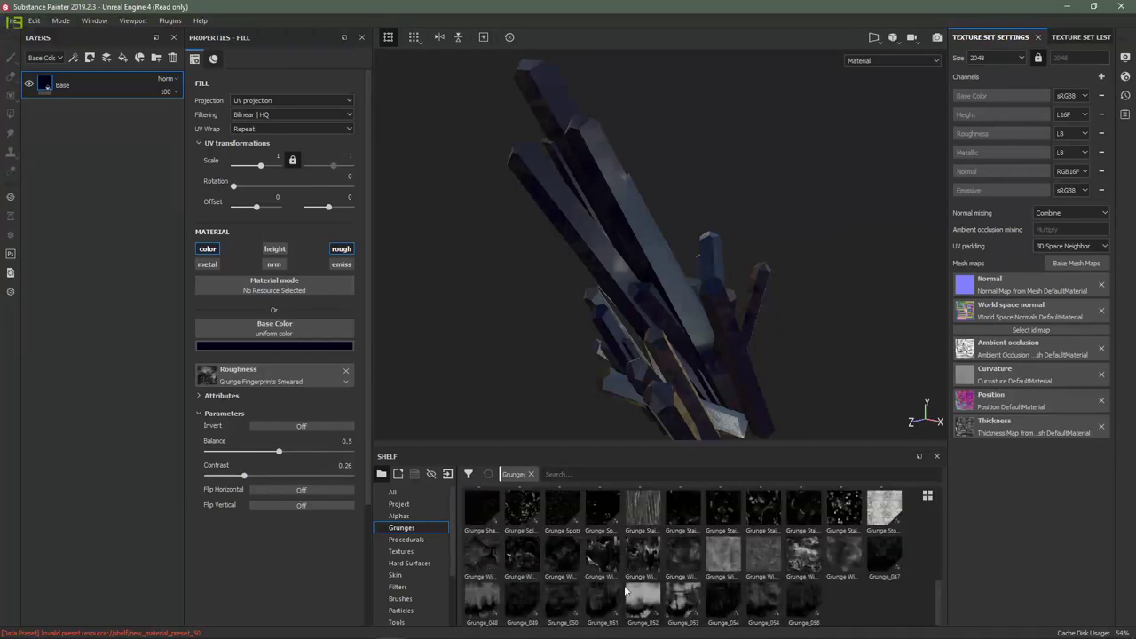
{"action": "mouse_move", "coordinate": [481, 555]}
{"action": "left_mouse_down"}
{"action": "mouse_move", "coordinate": [418, 545]}
{"action": "mouse_move", "coordinate": [231, 376]}
{"action": "left_mouse_up"}
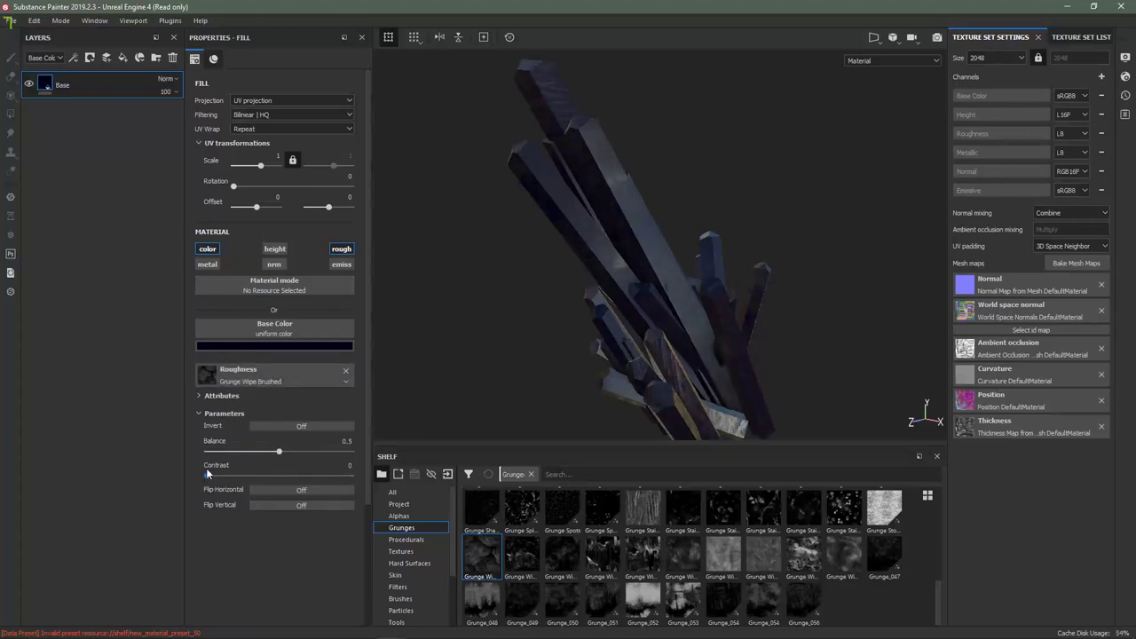
{"action": "left_click_drag", "start_coordinate": [206, 473], "coordinate": [251, 470]}
{"action": "left_click_drag", "start_coordinate": [631, 270], "coordinate": [607, 306], "text": "alt"}
{"action": "scroll", "coordinate": [619, 239], "scroll_direction": "up", "scroll_amount": 4}
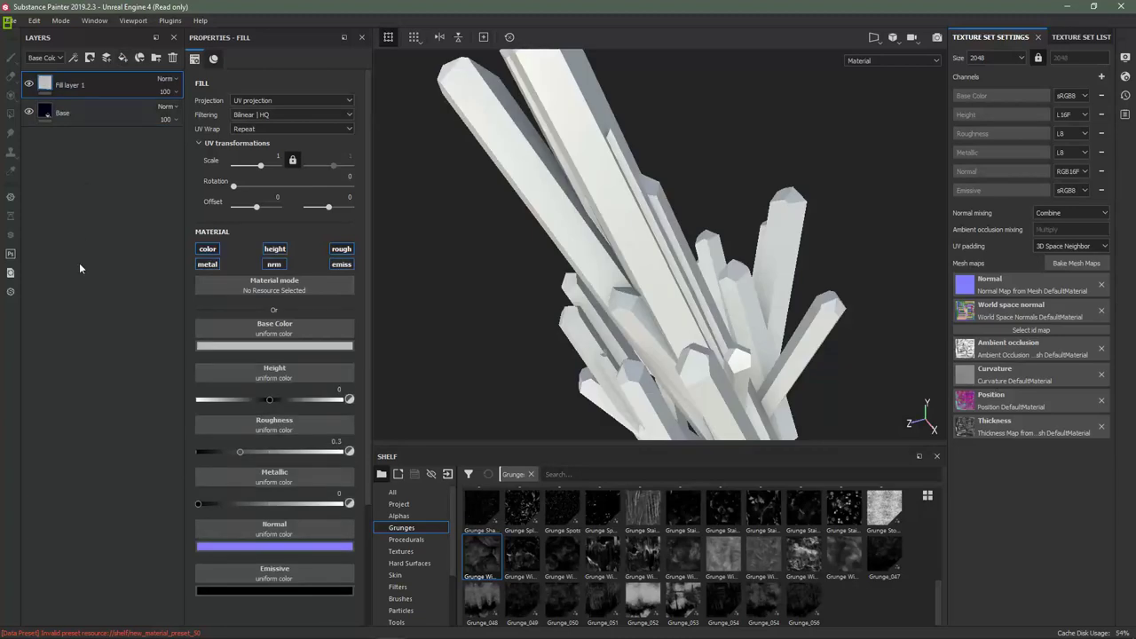
Step: Disable the metallic, normal and emissive channels of the new fill layer above Base, leaving color, height and roughness
{"action": "left_click", "coordinate": [208, 265]}
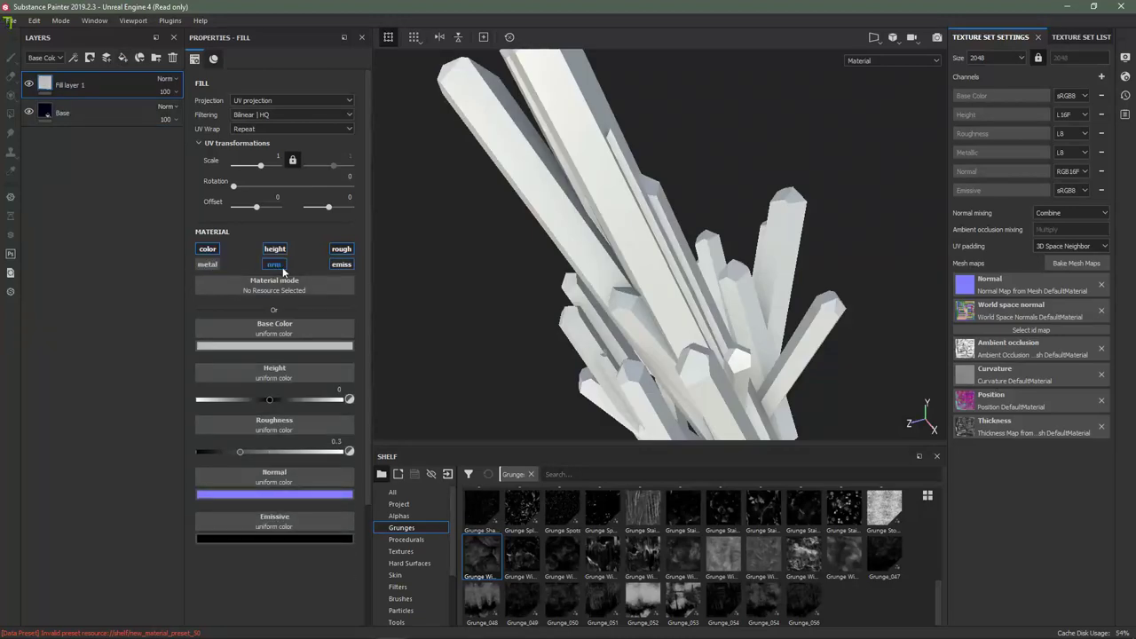
{"action": "left_click", "coordinate": [275, 264]}
{"action": "left_click", "coordinate": [341, 265]}
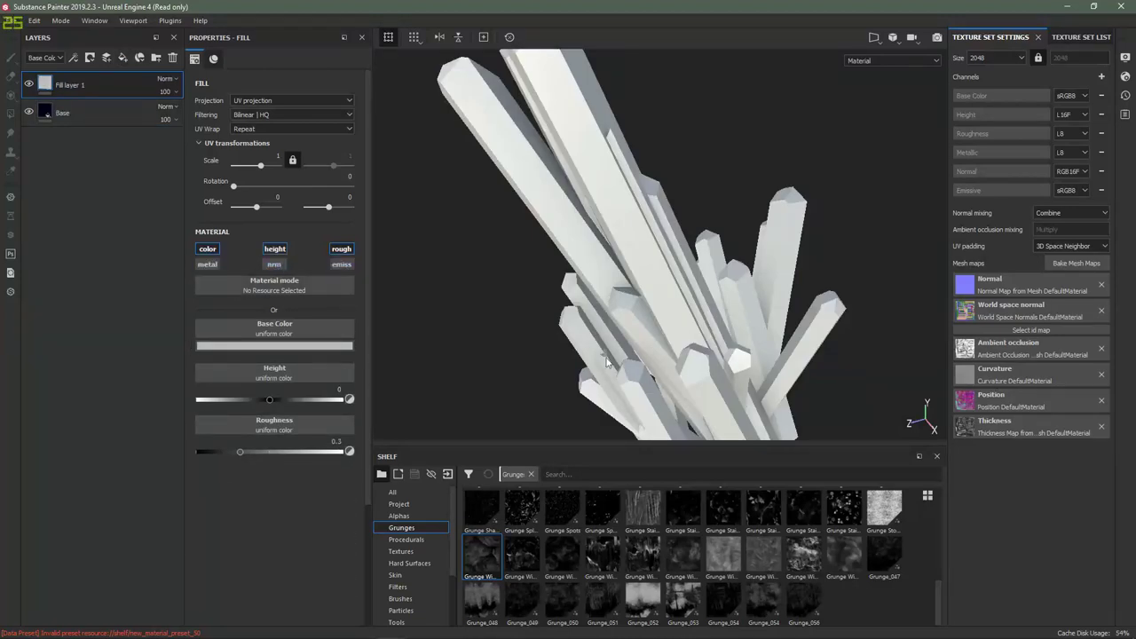
Step: Set the new fill layer's roughness to 0.379 and its height to about -0.2258
{"action": "scroll", "coordinate": [607, 359], "scroll_direction": "up", "scroll_amount": 3}
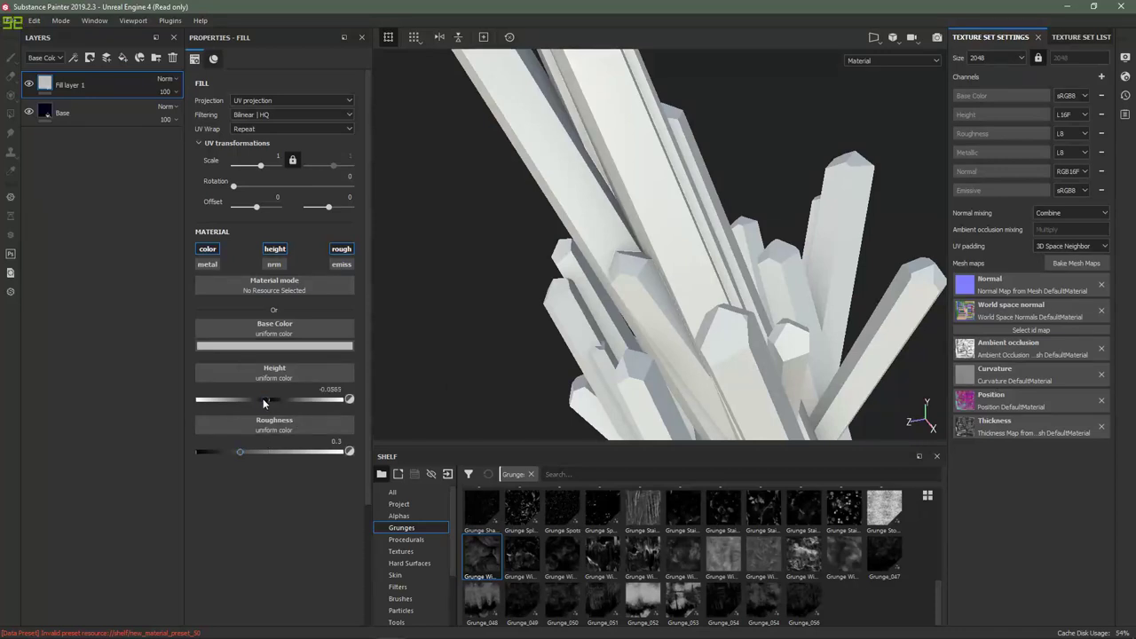
{"action": "left_click_drag", "start_coordinate": [249, 451], "coordinate": [251, 451]}
{"action": "left_click_drag", "start_coordinate": [260, 400], "coordinate": [252, 399]}
Step: Add a black mask to Fill layer 1 and put a Mask Editor generator on it
{"action": "right_click", "coordinate": [81, 88]}
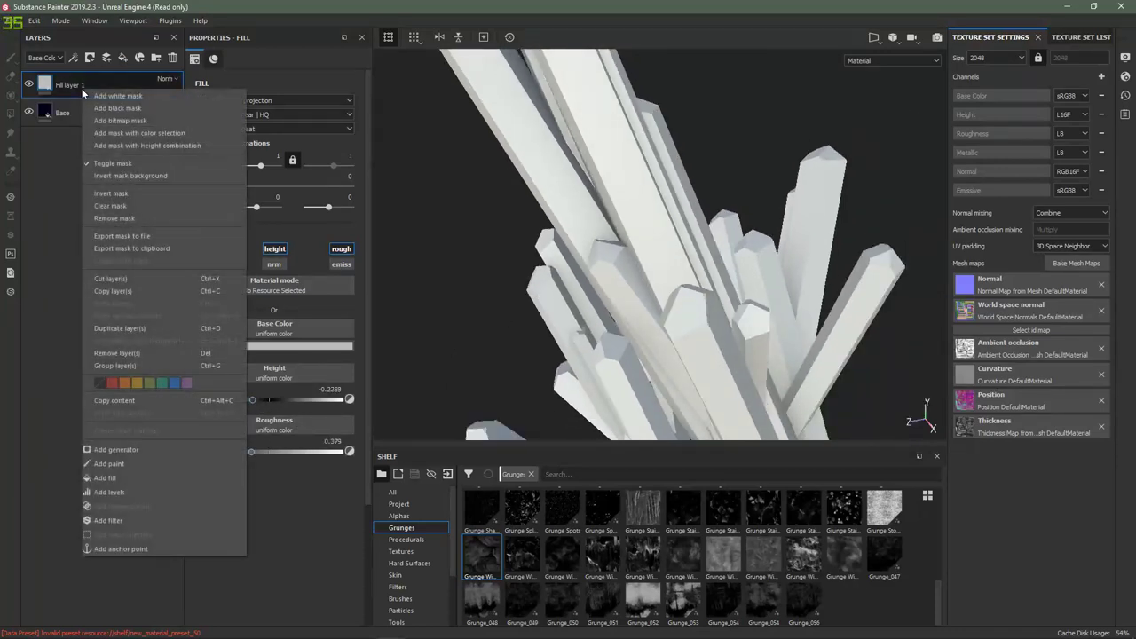
{"action": "left_click", "coordinate": [125, 120]}
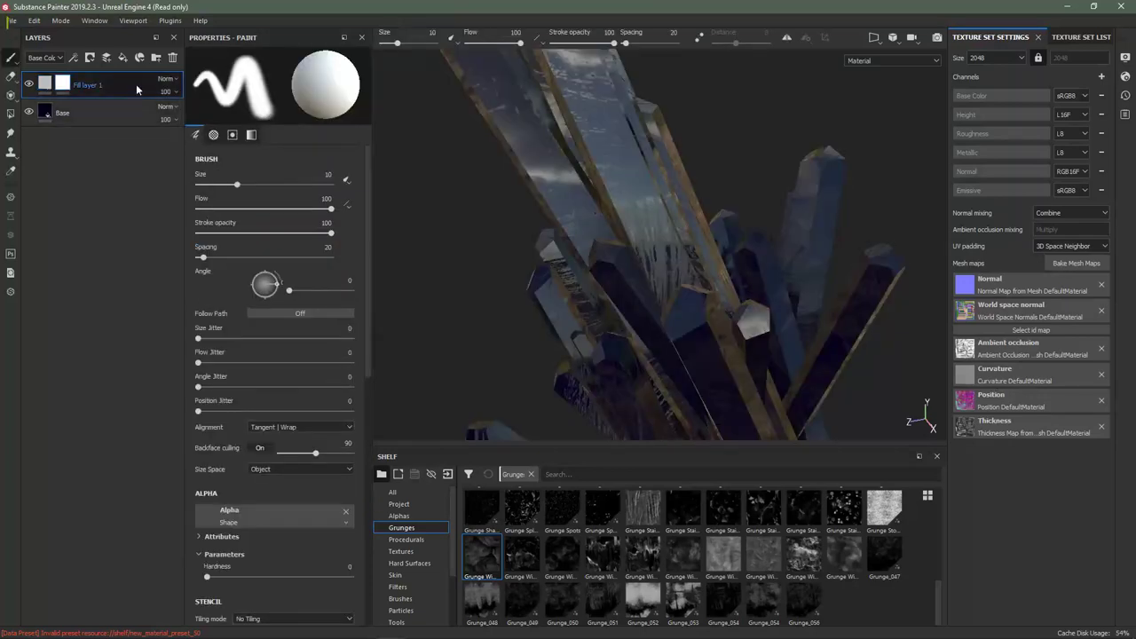
{"action": "right_click", "coordinate": [69, 86]}
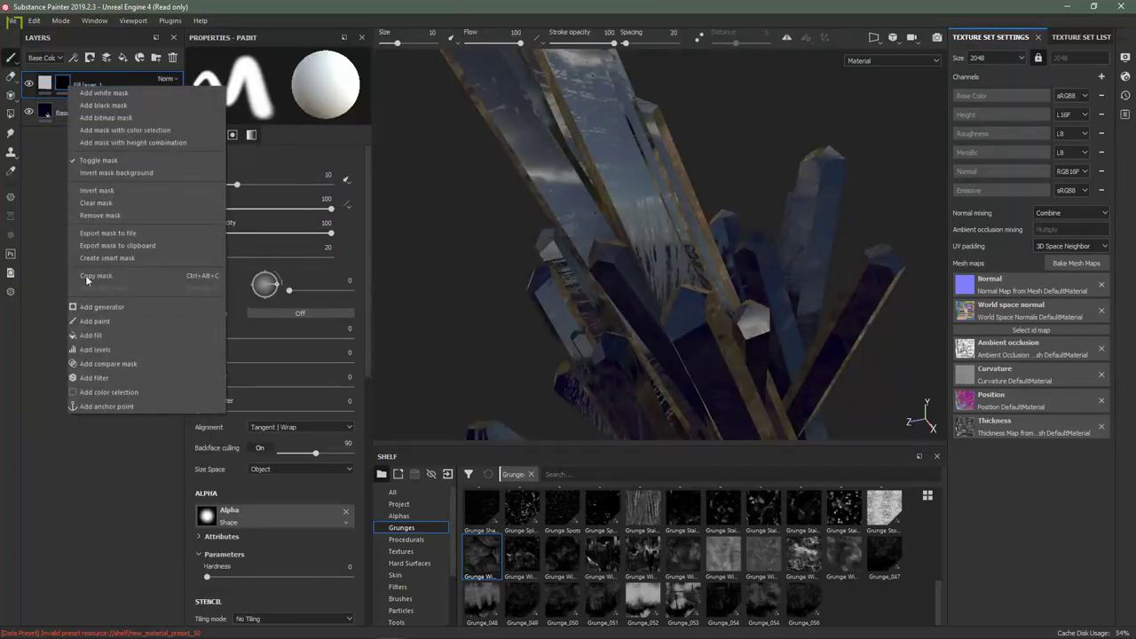
{"action": "left_click", "coordinate": [102, 306]}
{"action": "left_click", "coordinate": [279, 81]}
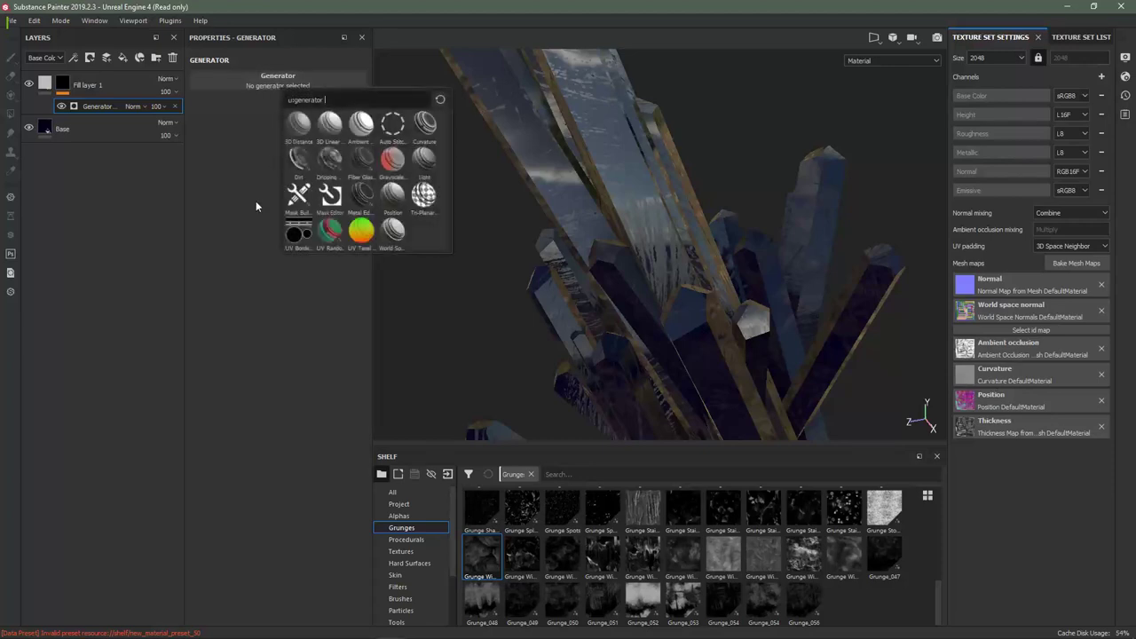
{"action": "left_click", "coordinate": [295, 237]}
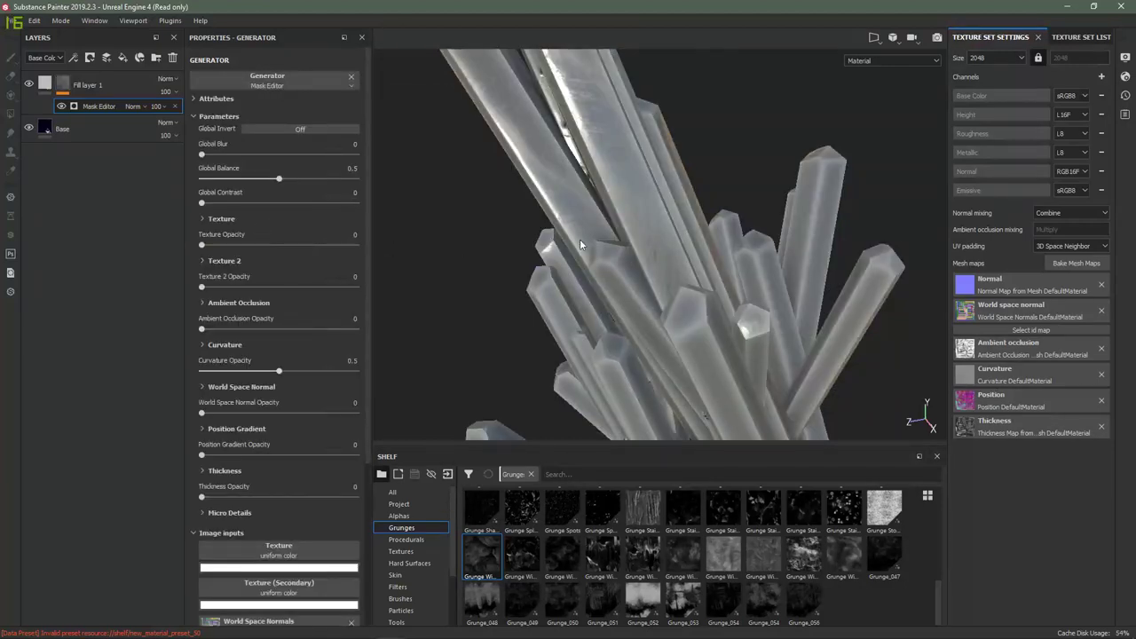
Step: Display only Fill layer 1's mask on the crystals and examine the edge wear from several angles
{"action": "scroll", "coordinate": [580, 244], "scroll_direction": "down", "scroll_amount": 2}
{"action": "left_click", "coordinate": [64, 87]}
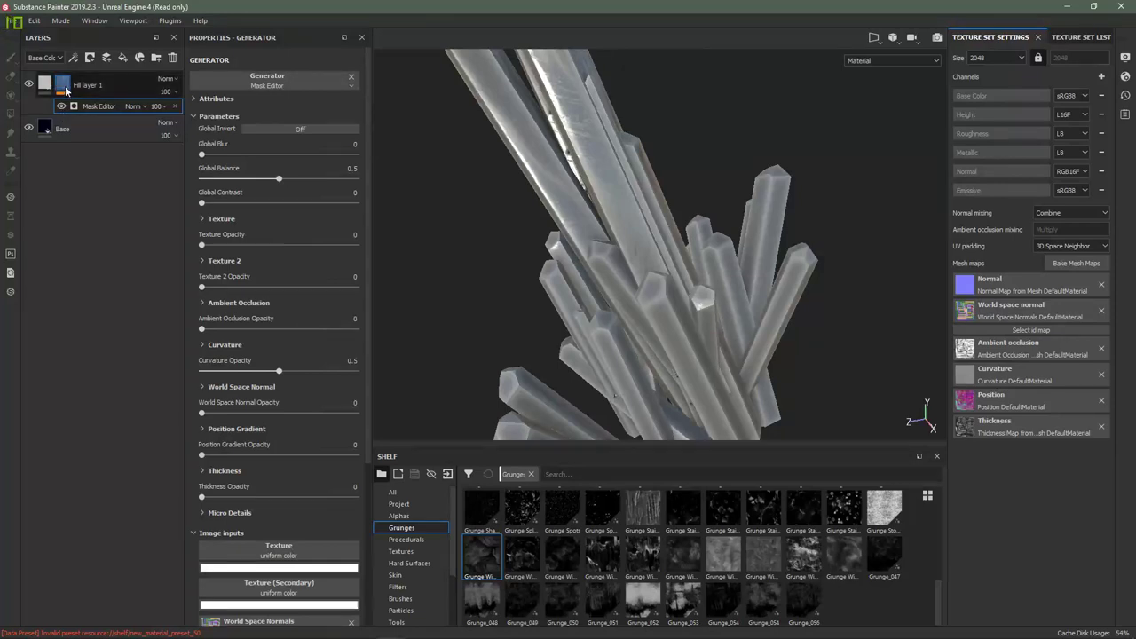
{"action": "left_click", "coordinate": [64, 88], "text": "alt"}
{"action": "mouse_move", "coordinate": [553, 215]}
{"action": "left_mouse_down", "text": "alt"}
{"action": "mouse_move", "coordinate": [500, 253]}
{"action": "mouse_move", "coordinate": [525, 241]}
{"action": "mouse_move", "coordinate": [505, 223]}
{"action": "left_mouse_up", "text": "alt"}
{"action": "scroll", "coordinate": [252, 354], "scroll_direction": "down", "scroll_amount": 3}
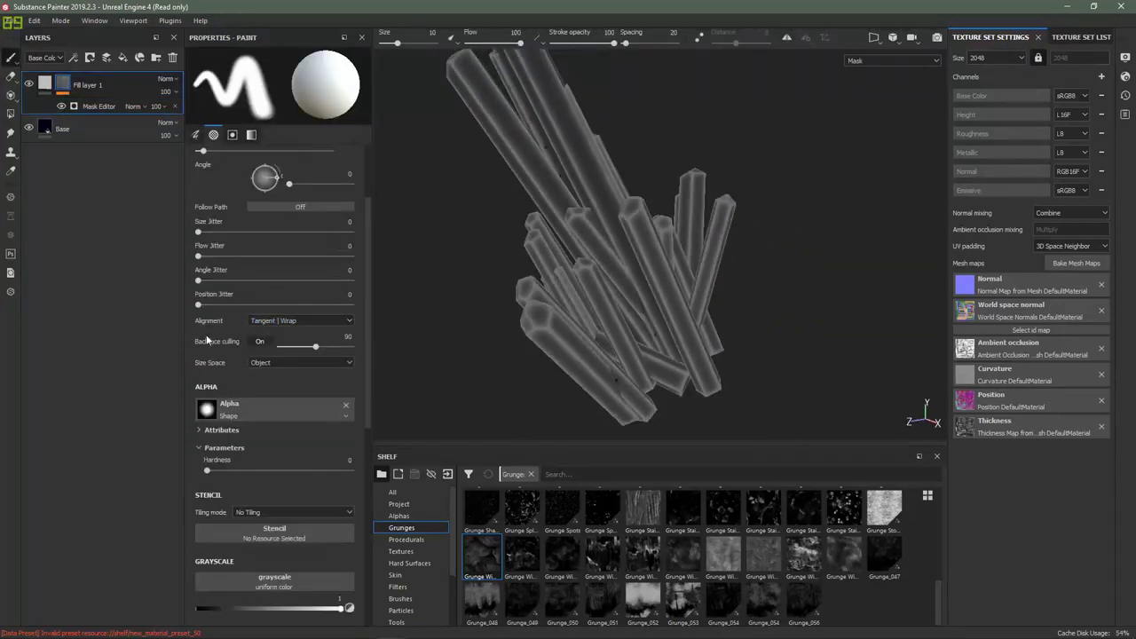
Step: Assign Grunge Wipe Directional Heavy as the Mask Editor's primary texture input and set its contrast to 0.19
{"action": "left_click", "coordinate": [95, 107]}
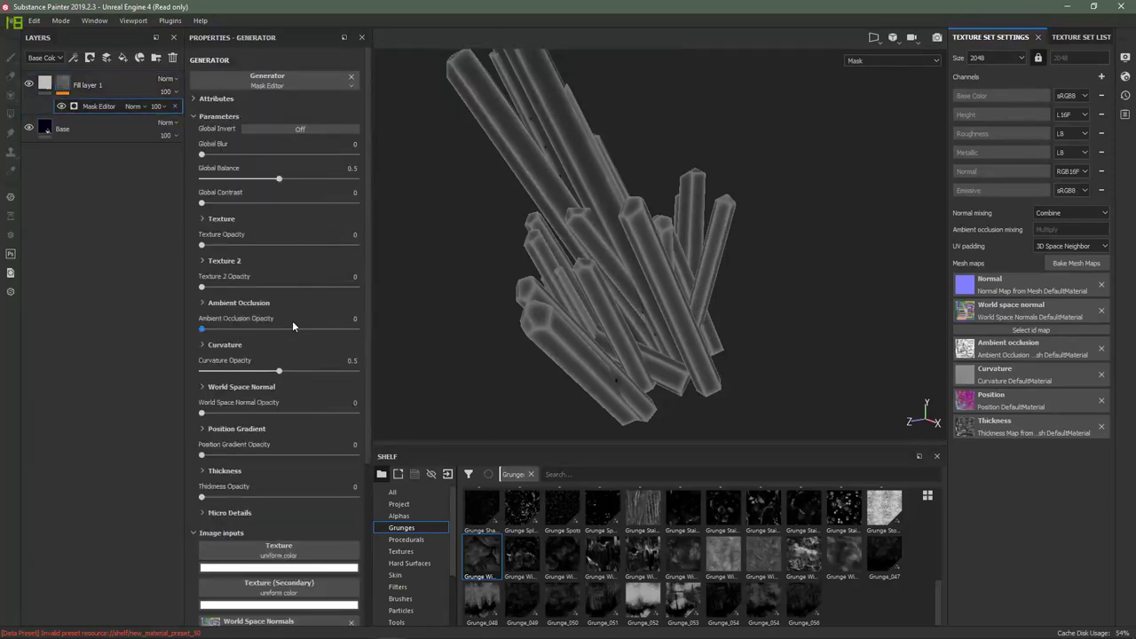
{"action": "scroll", "coordinate": [292, 320], "scroll_direction": "down", "scroll_amount": 3}
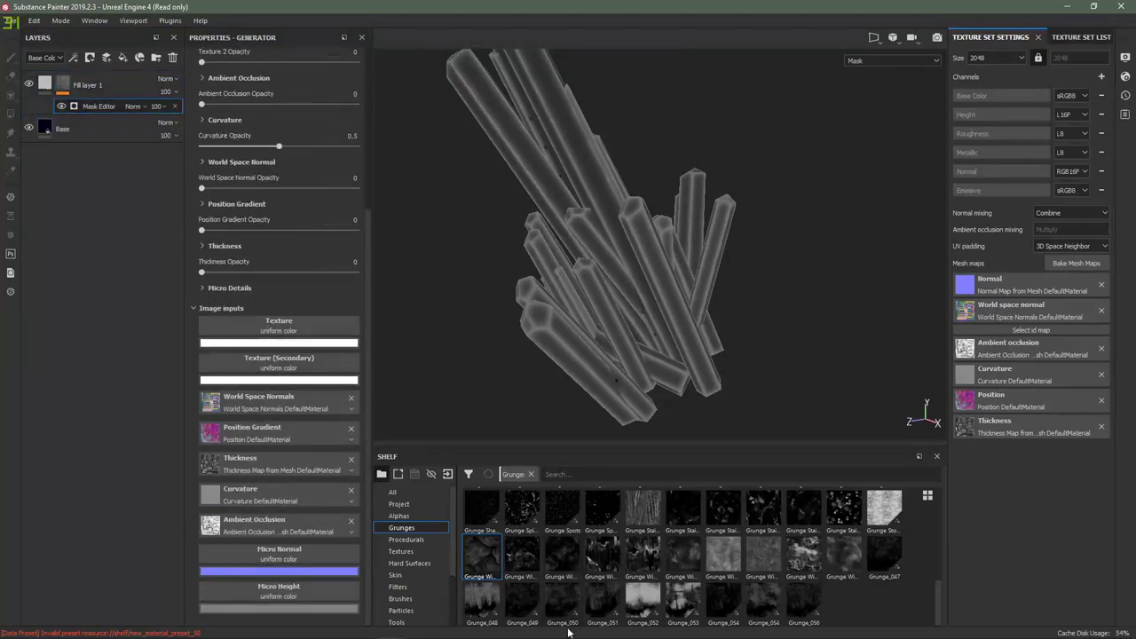
{"action": "scroll", "coordinate": [586, 561], "scroll_direction": "up", "scroll_amount": 3}
{"action": "scroll", "coordinate": [666, 577], "scroll_direction": "down", "scroll_amount": 3}
{"action": "left_click_drag", "start_coordinate": [639, 561], "coordinate": [266, 348]}
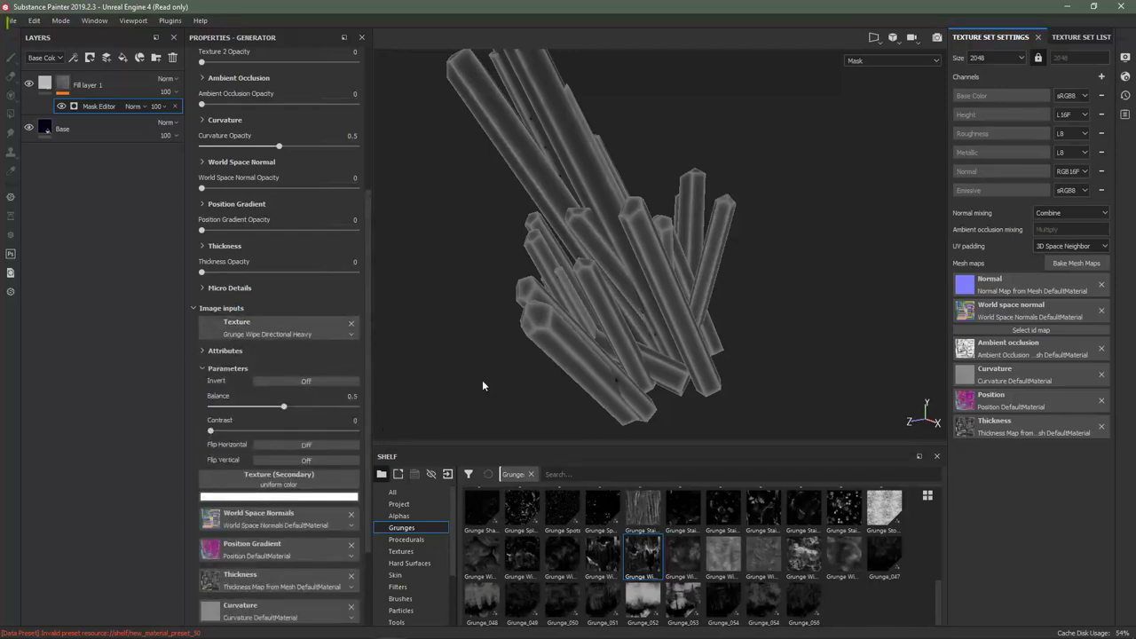
{"action": "left_click_drag", "start_coordinate": [482, 384], "coordinate": [570, 352], "text": "alt"}
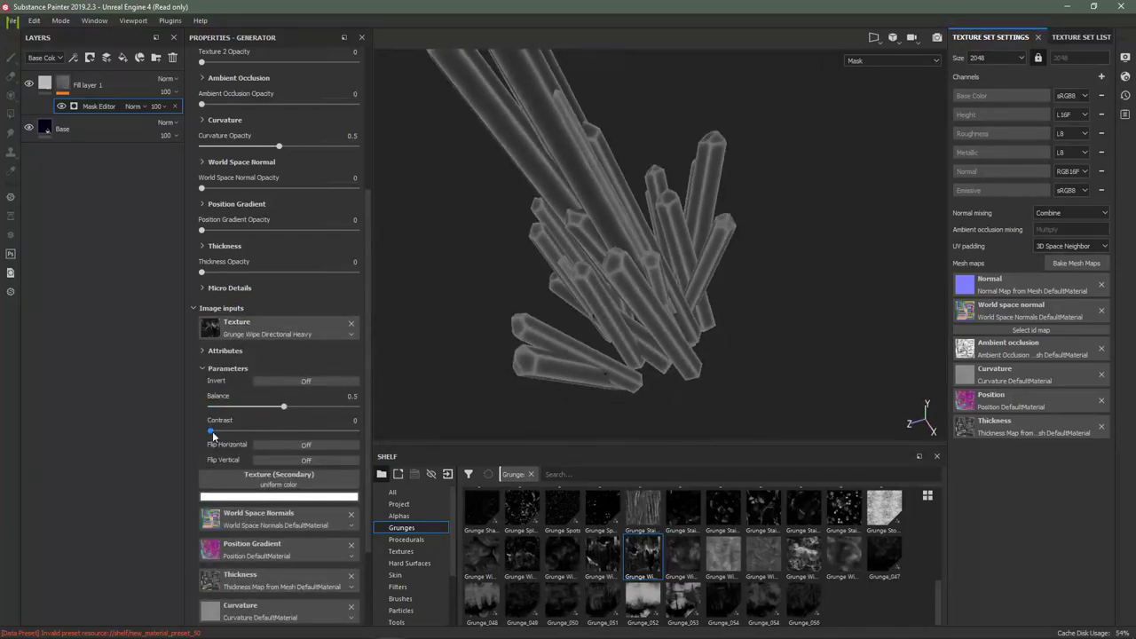
{"action": "left_click_drag", "start_coordinate": [211, 432], "coordinate": [242, 399]}
Step: Return to the material view with Fill layer 1's height at -0.3548 and inspect the crystals up close
{"action": "left_click", "coordinate": [49, 83]}
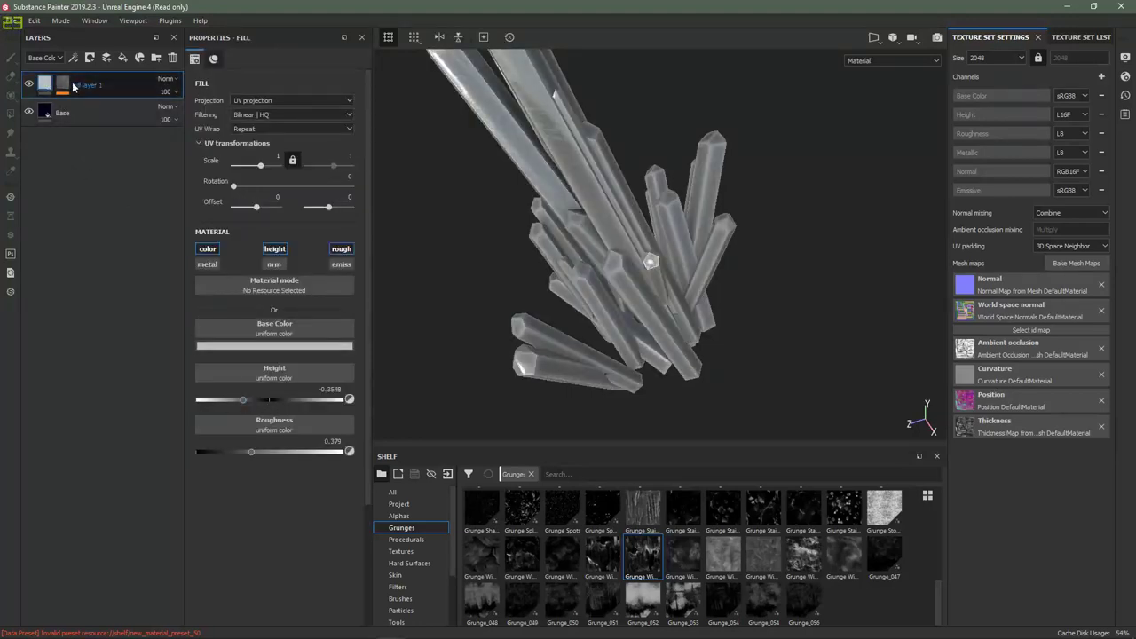
{"action": "scroll", "coordinate": [548, 215], "scroll_direction": "up", "scroll_amount": 2}
{"action": "left_click_drag", "start_coordinate": [548, 214], "coordinate": [569, 183], "text": "alt"}
Step: Set the Mask Editor's texture opacity to 1 on Fill layer 1 and inspect the grunge breakup on the crystals
{"action": "left_click", "coordinate": [77, 112]}
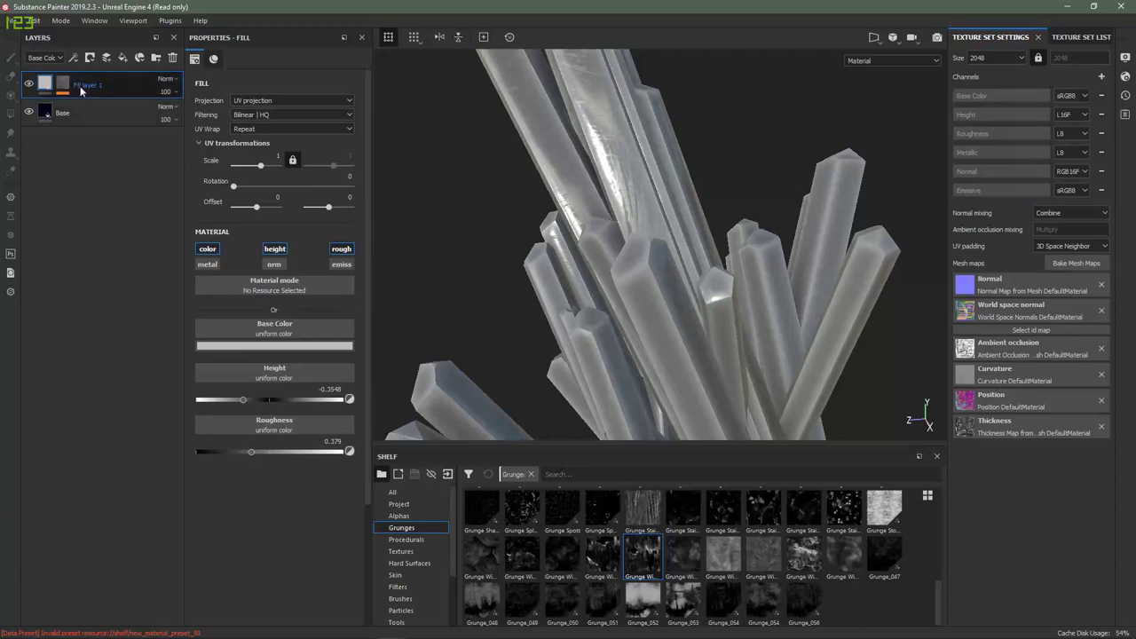
{"action": "key", "text": "ctrl+y"}
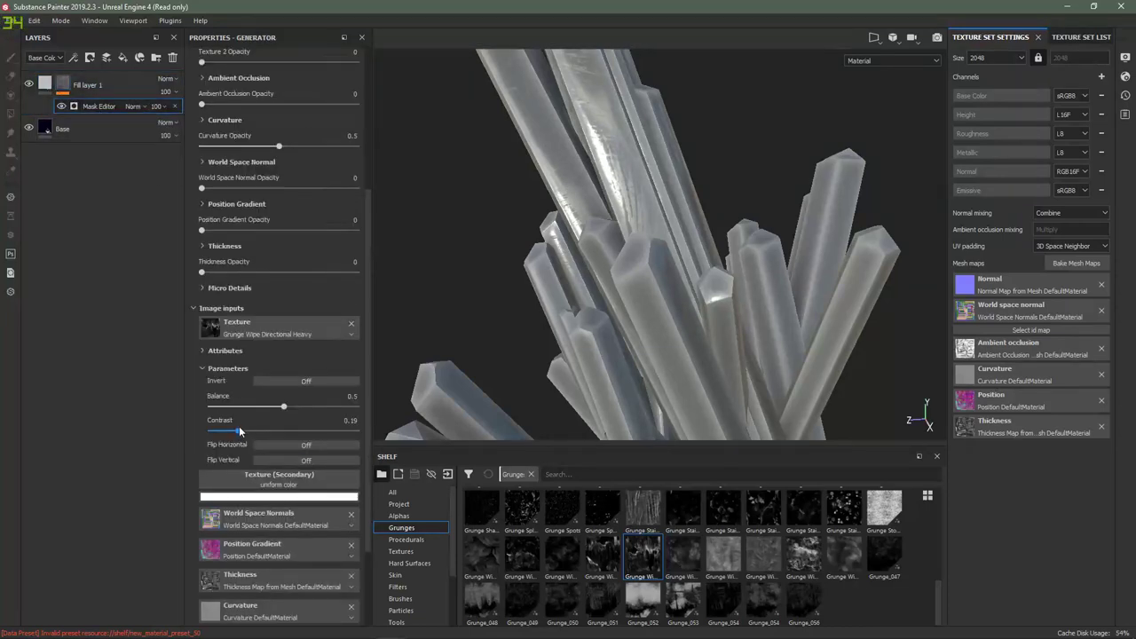
{"action": "scroll", "coordinate": [254, 305], "scroll_direction": "up", "scroll_amount": 5}
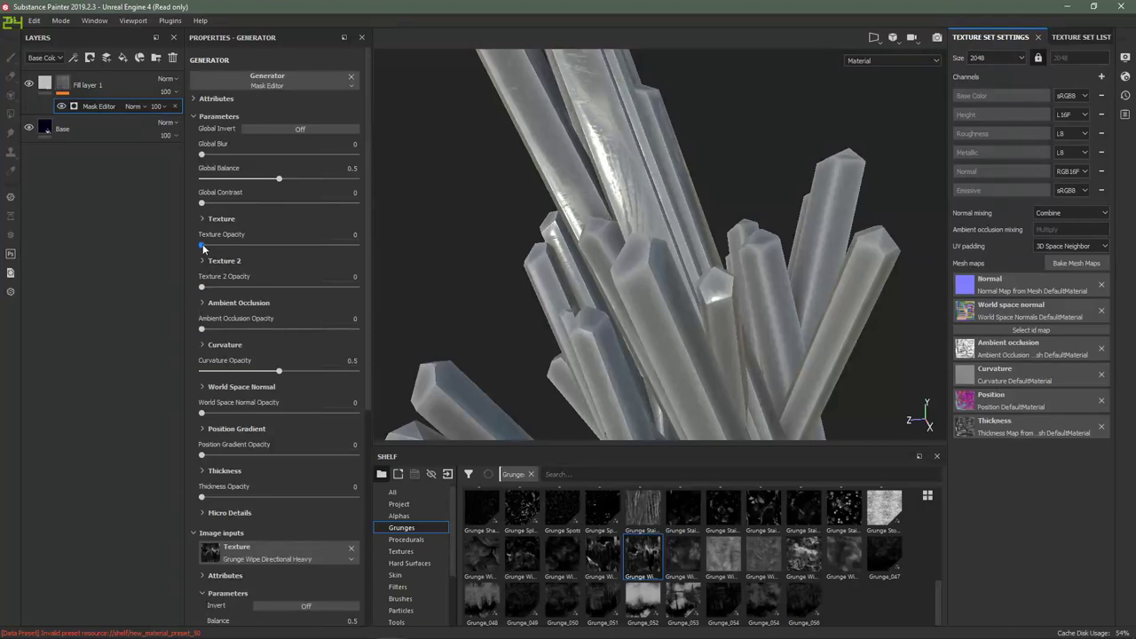
{"action": "left_click_drag", "start_coordinate": [203, 244], "coordinate": [355, 244]}
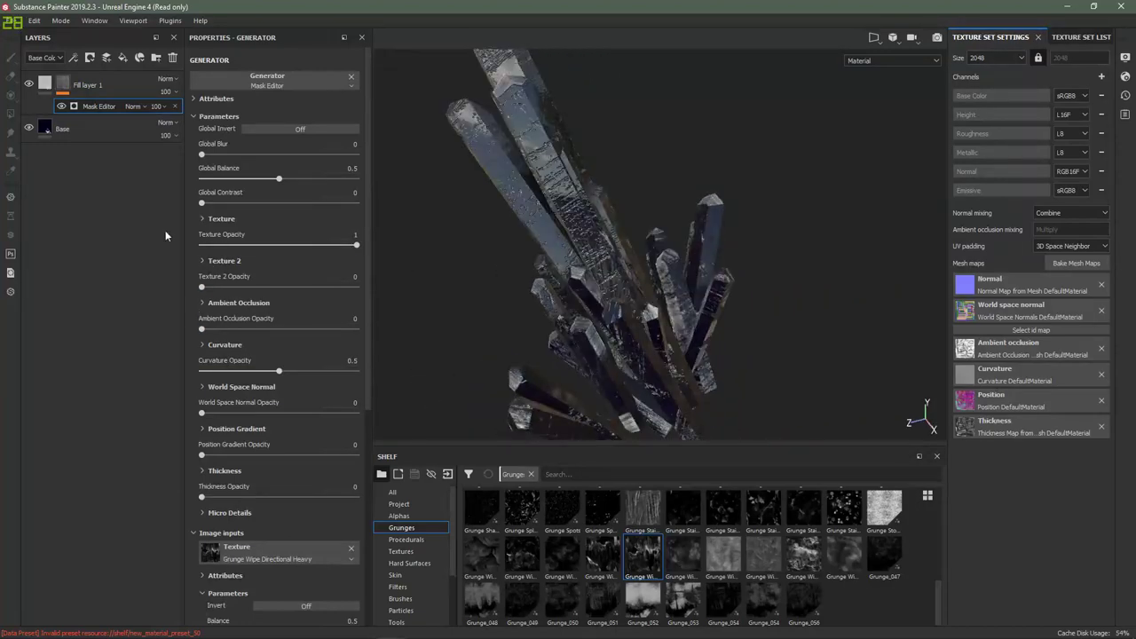
{"action": "right_click_drag", "start_coordinate": [669, 331], "coordinate": [561, 303], "text": "shift"}
{"action": "scroll", "coordinate": [568, 307], "scroll_direction": "up", "scroll_amount": 2}
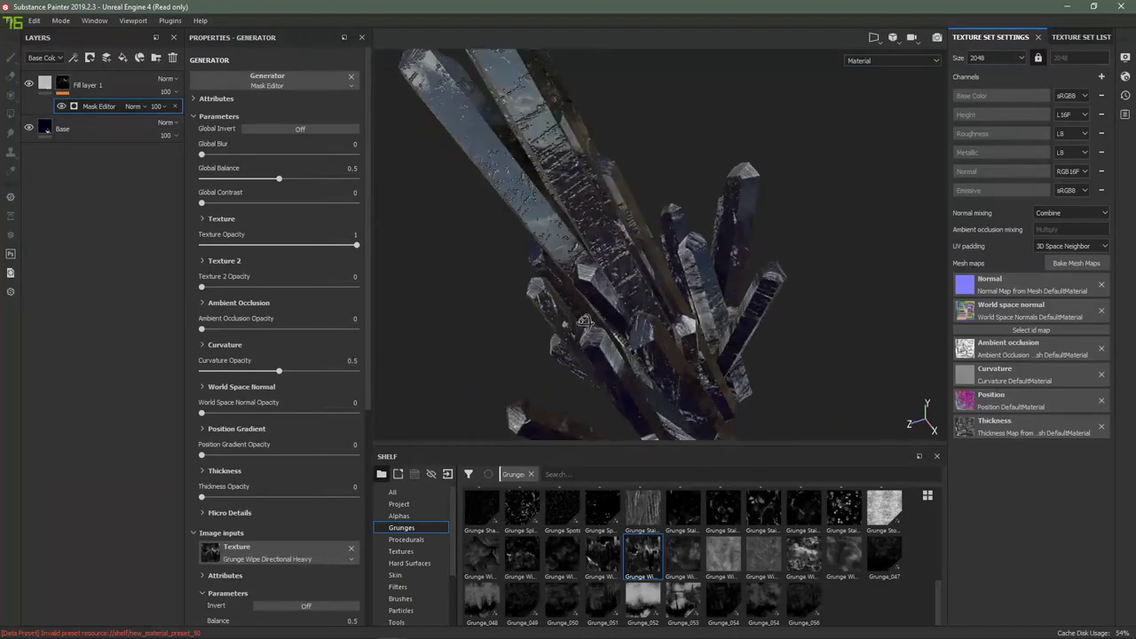
Step: Set the grunge texture's contrast to 0.28 and the Mask Editor's global balance to 0.72, checking Fill layer 1's mask on its own
{"action": "left_click_drag", "start_coordinate": [568, 306], "coordinate": [586, 307], "text": "alt"}
{"action": "right_click_drag", "start_coordinate": [586, 307], "coordinate": [603, 307], "text": "shift"}
{"action": "scroll", "coordinate": [304, 347], "scroll_direction": "down", "scroll_amount": 5}
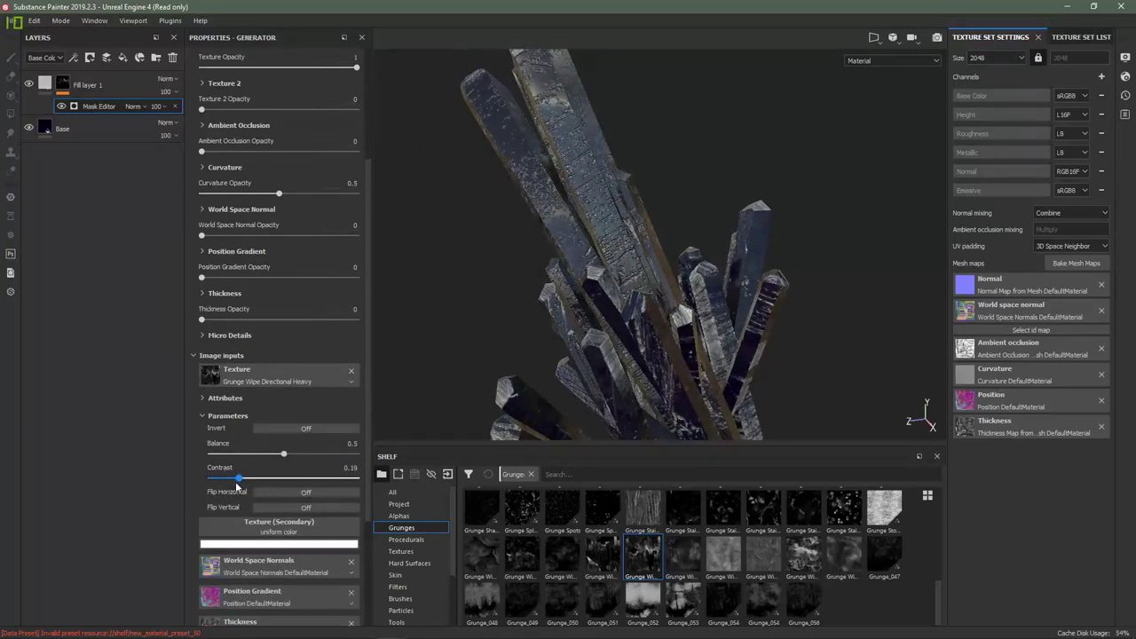
{"action": "scroll", "coordinate": [280, 331], "scroll_direction": "up", "scroll_amount": 5}
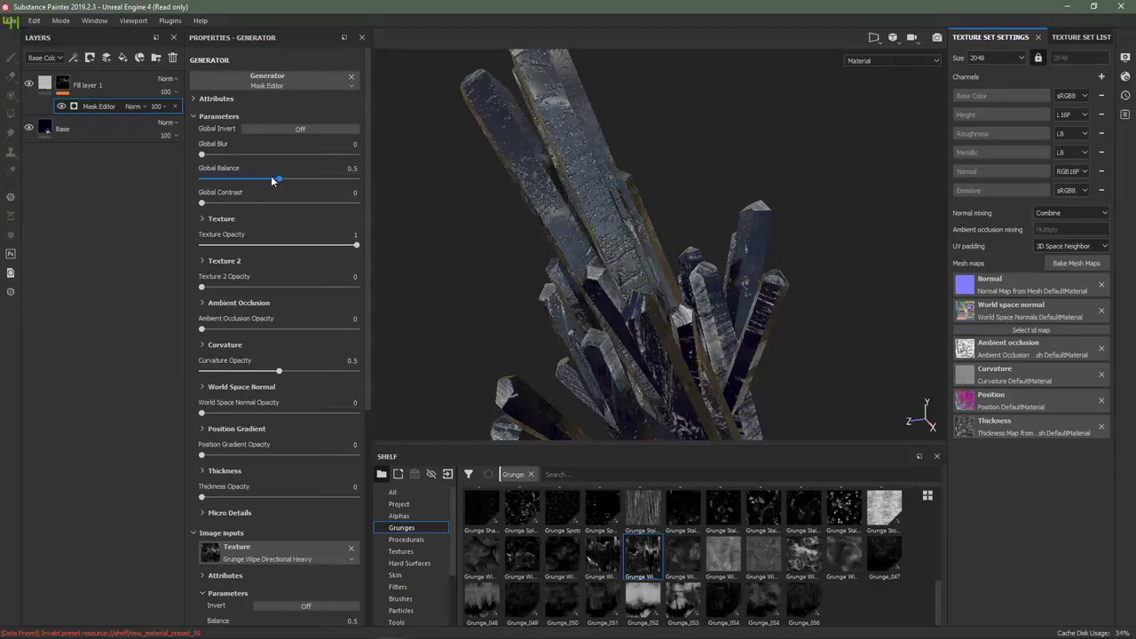
{"action": "left_click_drag", "start_coordinate": [280, 180], "coordinate": [315, 181]}
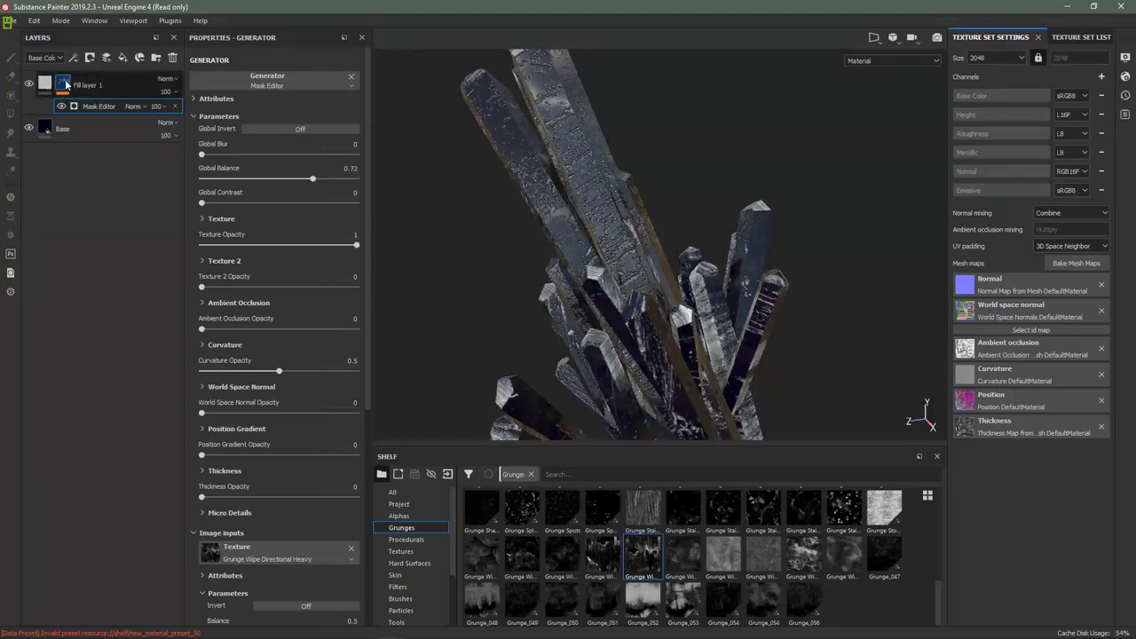
{"action": "left_click", "coordinate": [63, 83], "text": "alt"}
{"action": "left_click_drag", "start_coordinate": [562, 289], "coordinate": [559, 263], "text": "alt"}
{"action": "scroll", "coordinate": [560, 264], "scroll_direction": "up", "scroll_amount": 4}
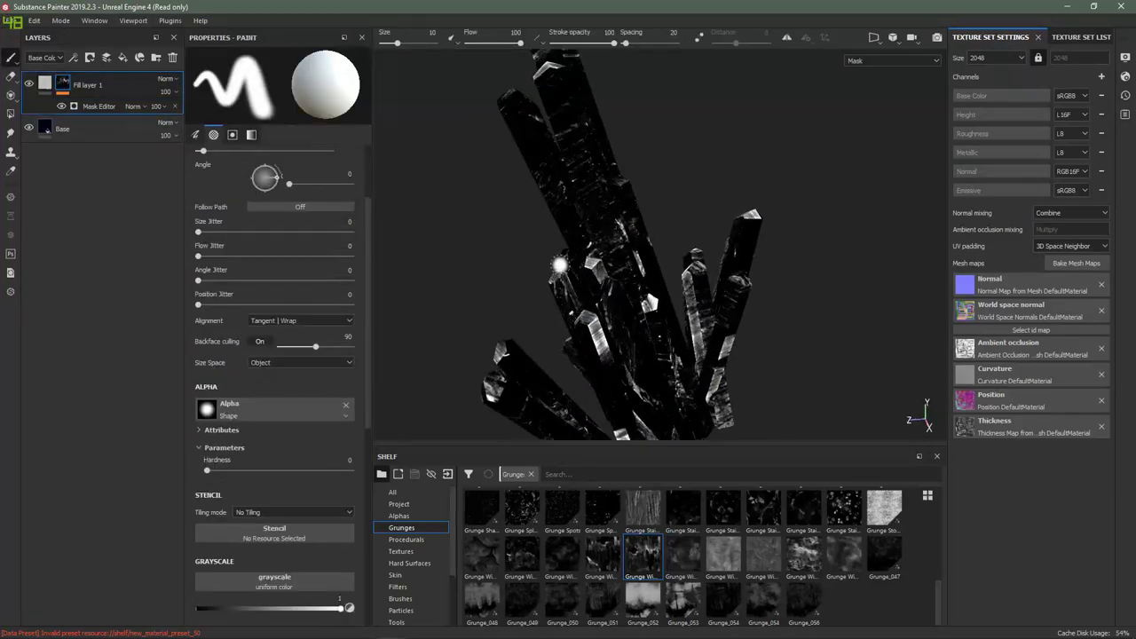
Step: Set Fill layer 1's UV rotation to 90 and switch its projection to tri-planar
{"action": "left_click", "coordinate": [65, 114]}
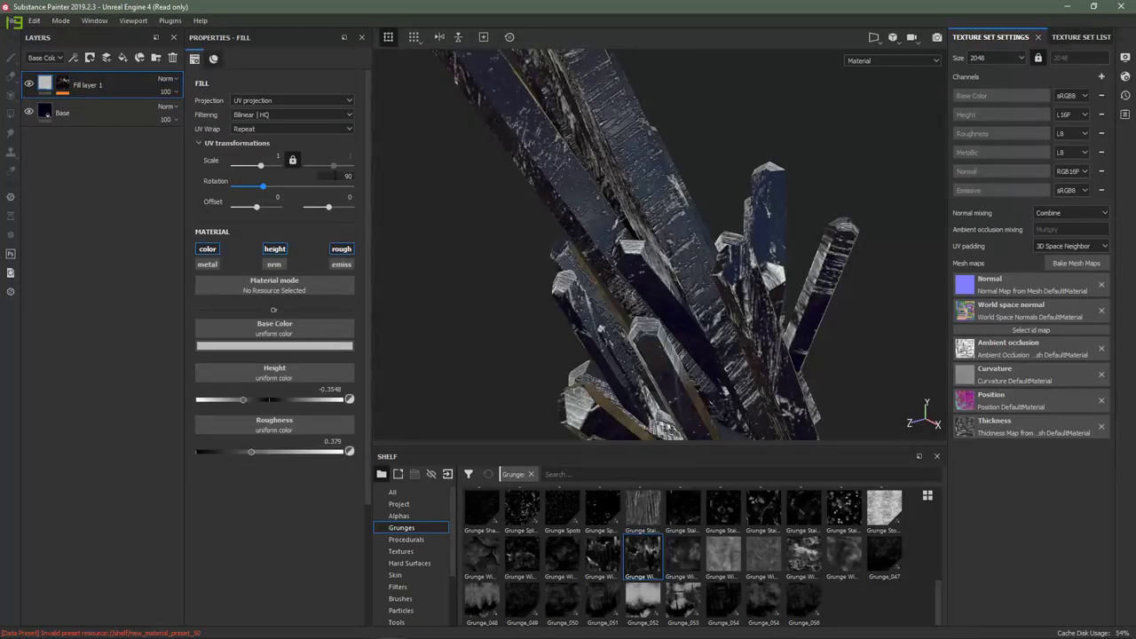
{"action": "left_click_drag", "start_coordinate": [385, 215], "coordinate": [418, 258], "text": "alt"}
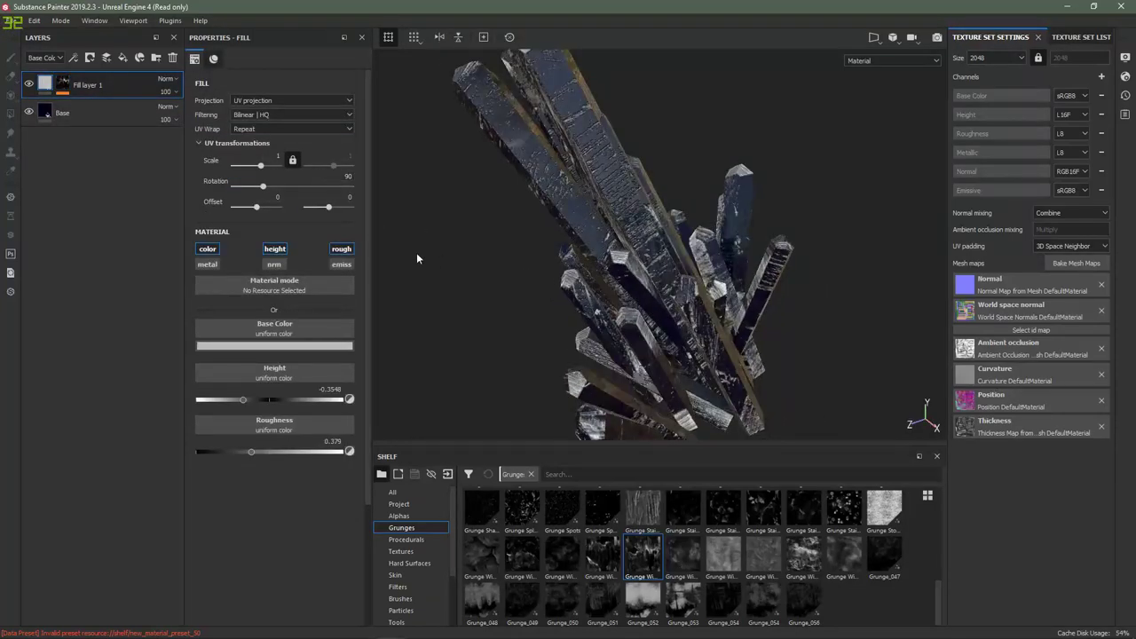
{"action": "left_click", "coordinate": [266, 100]}
{"action": "left_click", "coordinate": [257, 118]}
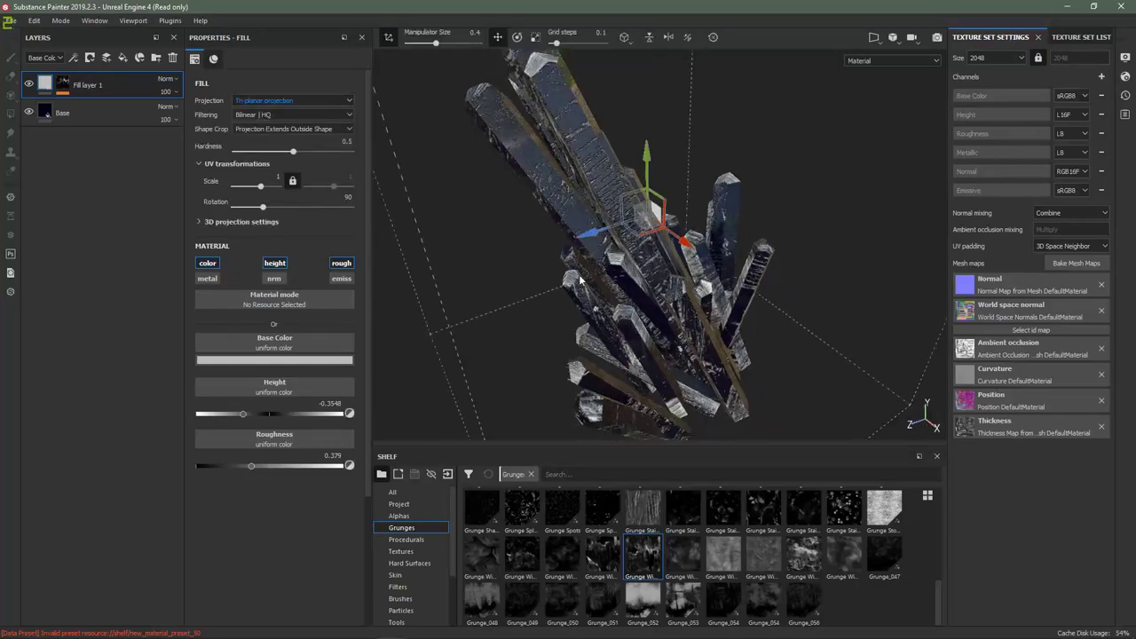
{"action": "left_click_drag", "start_coordinate": [580, 279], "coordinate": [538, 271], "text": "alt"}
{"action": "scroll", "coordinate": [538, 271], "scroll_direction": "up", "scroll_amount": 2}
Step: Set the Mask Editor's global balance to 0.61 and its curvature opacity to 1
{"action": "left_click", "coordinate": [62, 83]}
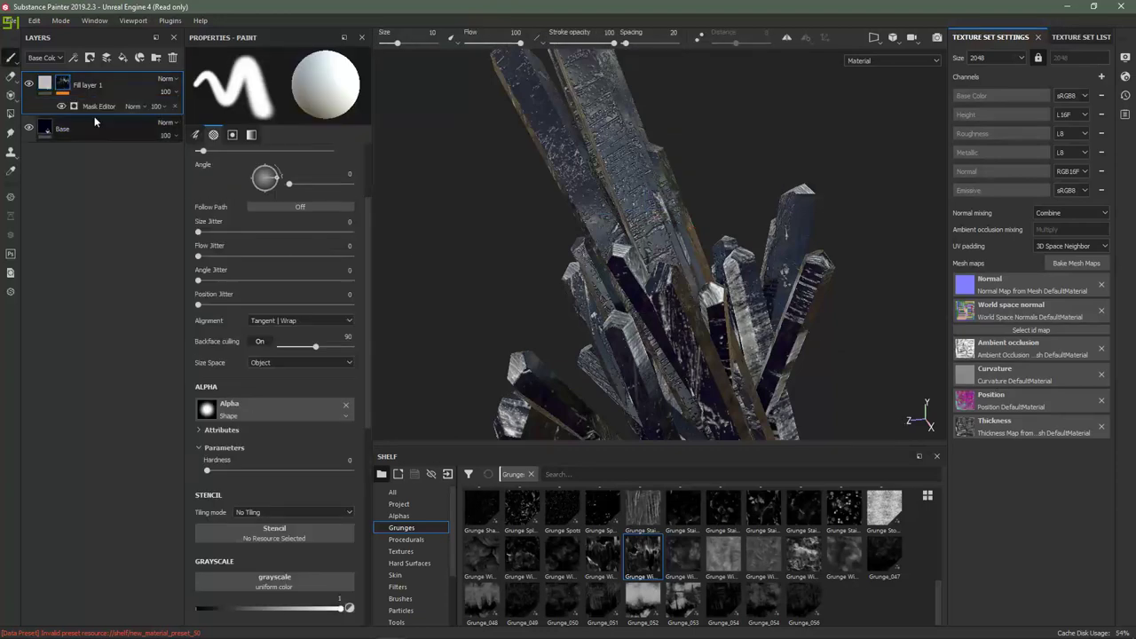
{"action": "left_click", "coordinate": [97, 107]}
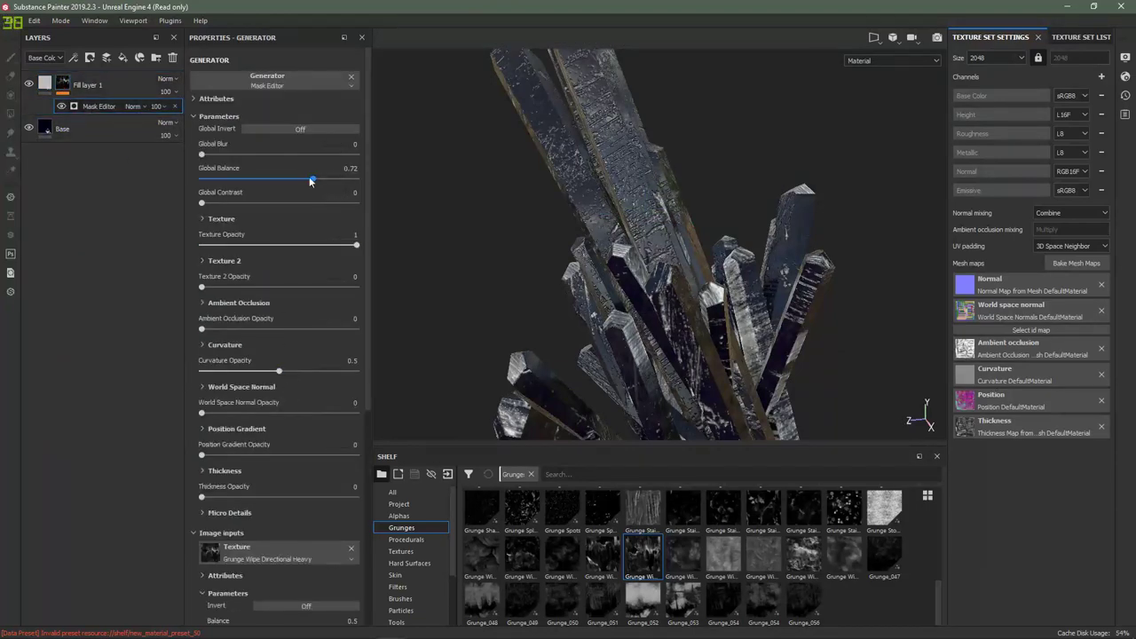
{"action": "mouse_move", "coordinate": [314, 185]}
{"action": "left_mouse_down"}
{"action": "mouse_move", "coordinate": [284, 181]}
{"action": "mouse_move", "coordinate": [297, 200]}
{"action": "left_mouse_up"}
{"action": "left_click_drag", "start_coordinate": [281, 374], "coordinate": [356, 372]}
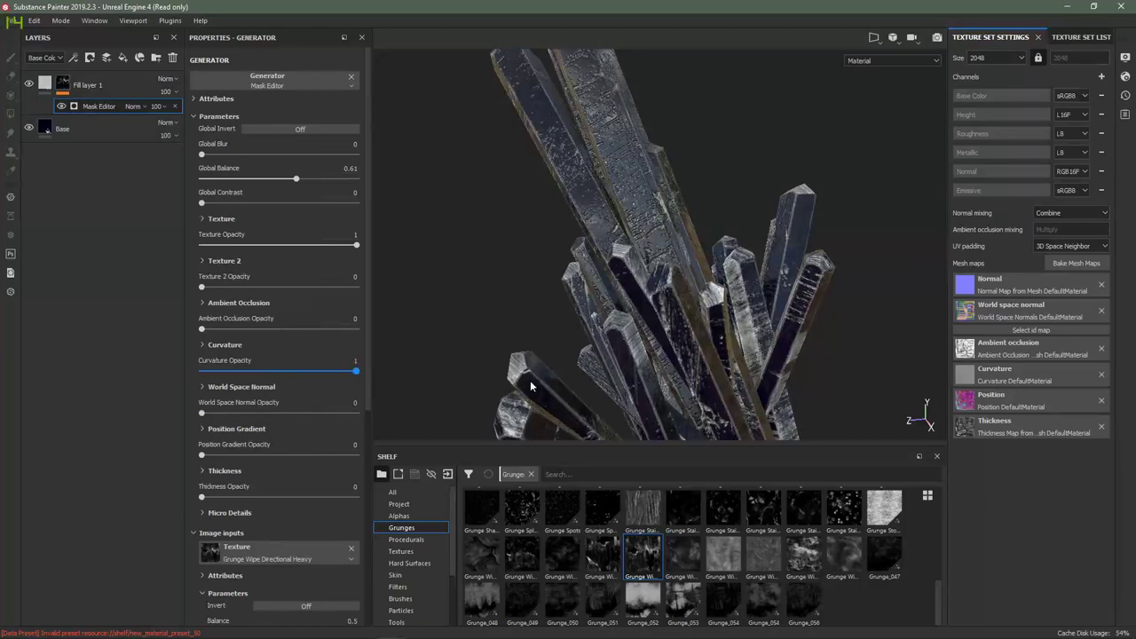
{"action": "left_click_drag", "start_coordinate": [575, 341], "coordinate": [592, 323], "text": "alt"}
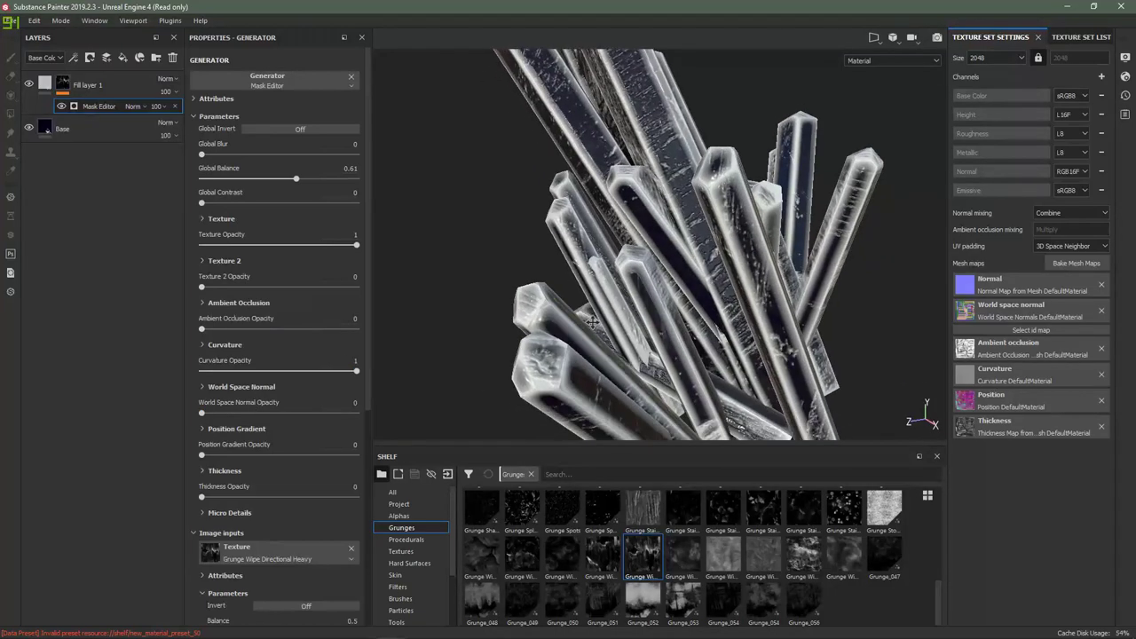
Step: Lower the Mask Editor's global balance to 0.44 and examine Fill layer 1's isolated mask from several angles
{"action": "left_click_drag", "start_coordinate": [294, 181], "coordinate": [270, 181]}
{"action": "left_click", "coordinate": [61, 84], "text": "alt"}
{"action": "scroll", "coordinate": [644, 278], "scroll_direction": "down", "scroll_amount": 2}
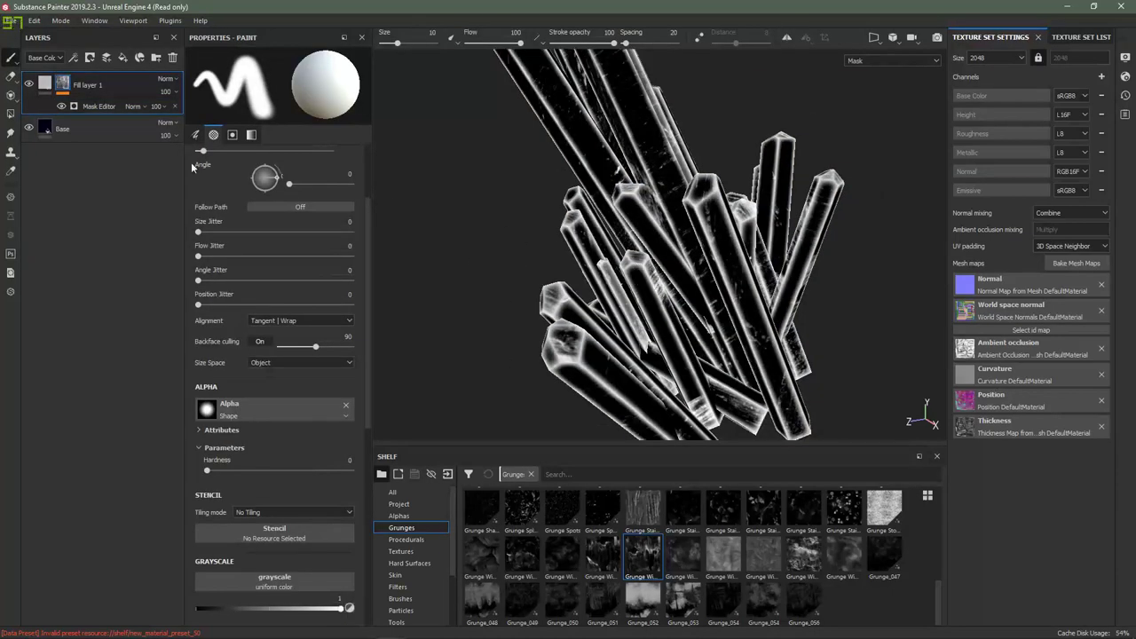
{"action": "left_click", "coordinate": [97, 106]}
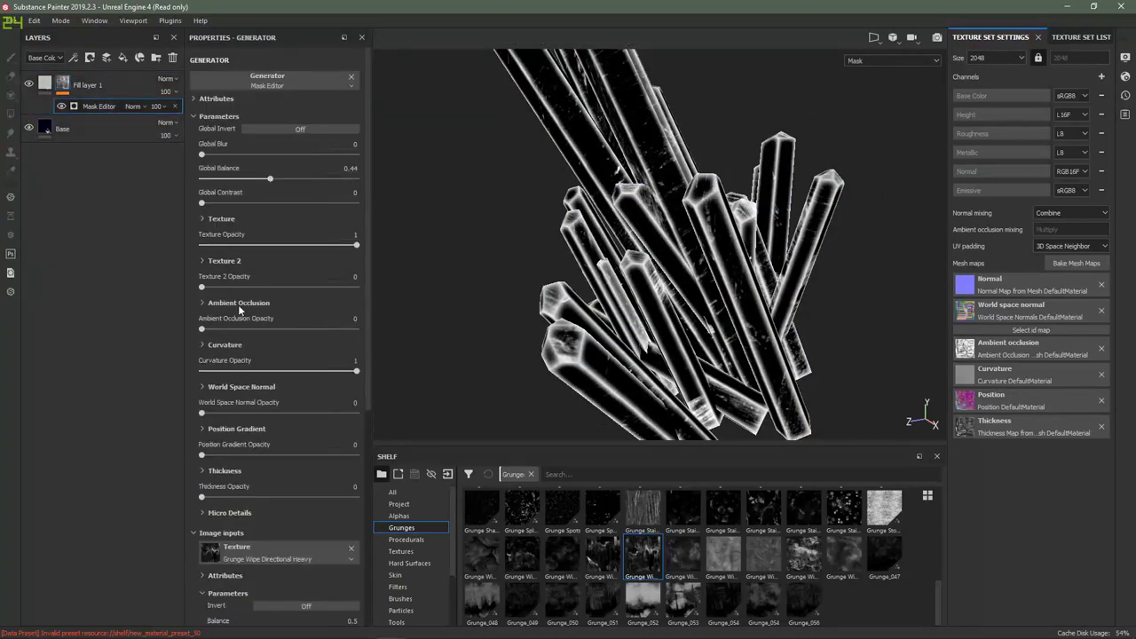
{"action": "scroll", "coordinate": [587, 237], "scroll_direction": "down", "scroll_amount": 1}
{"action": "left_click_drag", "start_coordinate": [653, 245], "coordinate": [597, 284], "text": "alt"}
{"action": "scroll", "coordinate": [578, 261], "scroll_direction": "up", "scroll_amount": 3}
{"action": "scroll", "coordinate": [597, 284], "scroll_direction": "down", "scroll_amount": 4}
{"action": "left_click_drag", "start_coordinate": [579, 207], "coordinate": [577, 231], "text": "alt"}
{"action": "scroll", "coordinate": [576, 231], "scroll_direction": "up", "scroll_amount": 1}
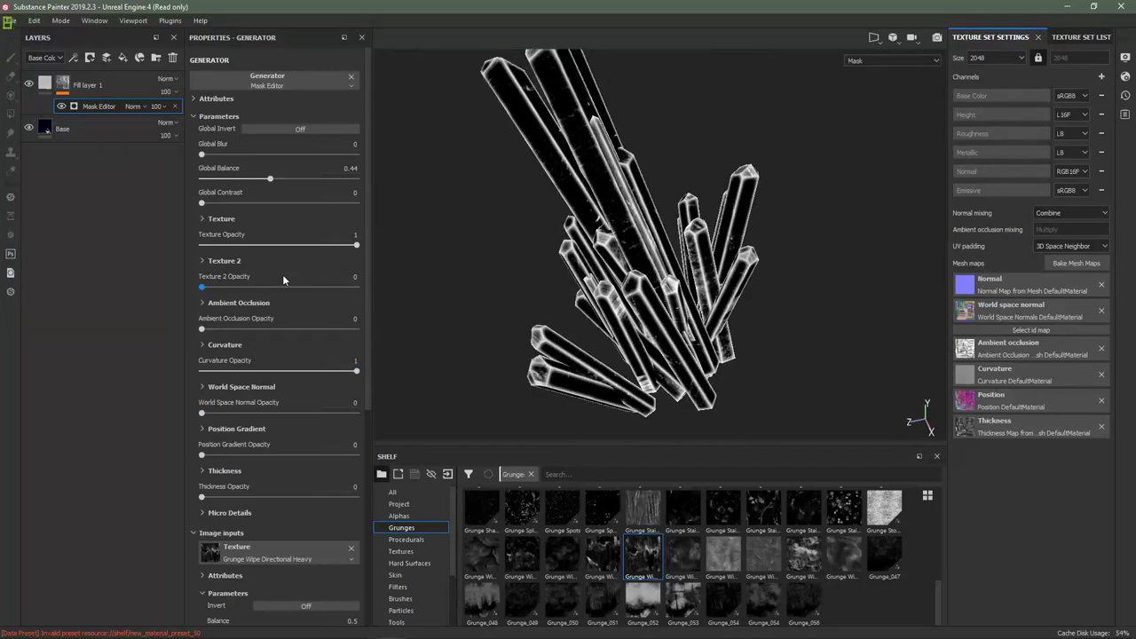
Step: Set the Mask Editor's global balance to 0.23 and check the thinner edge lines in the mask
{"action": "left_click_drag", "start_coordinate": [269, 179], "coordinate": [237, 177]}
{"action": "left_click_drag", "start_coordinate": [617, 274], "coordinate": [578, 274], "text": "alt"}
{"action": "scroll", "coordinate": [578, 274], "scroll_direction": "up", "scroll_amount": 4}
{"action": "scroll", "coordinate": [577, 275], "scroll_direction": "down", "scroll_amount": 1}
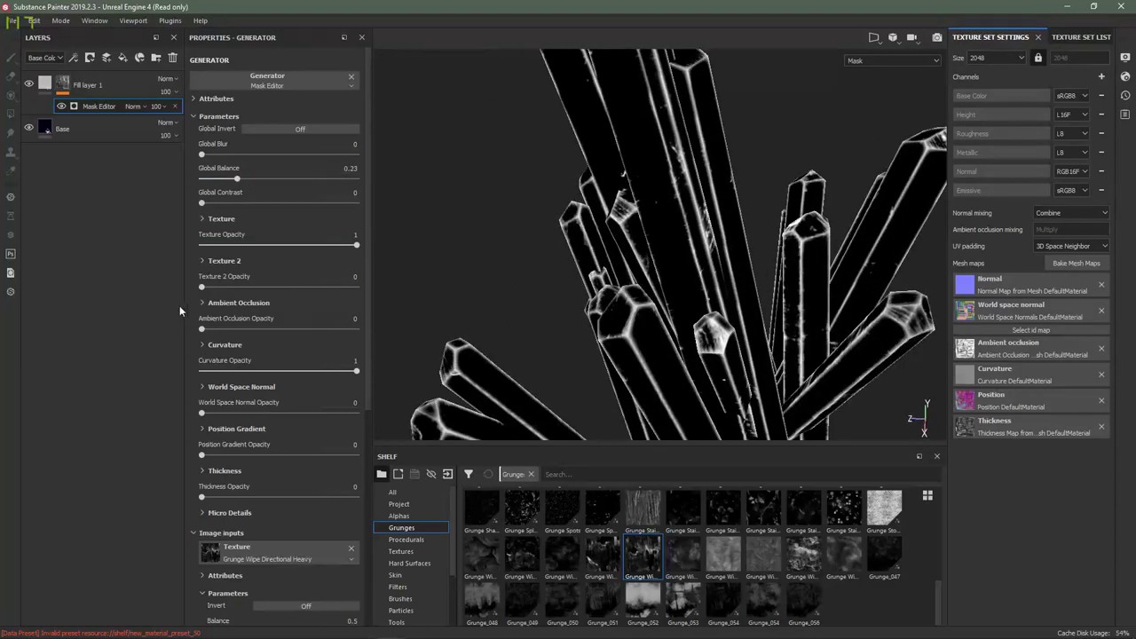
{"action": "scroll", "coordinate": [270, 405], "scroll_direction": "down", "scroll_amount": 1}
Step: Set Fill layer 1's height to -0.379 and inspect the crystals in the material view
{"action": "left_click", "coordinate": [44, 85]}
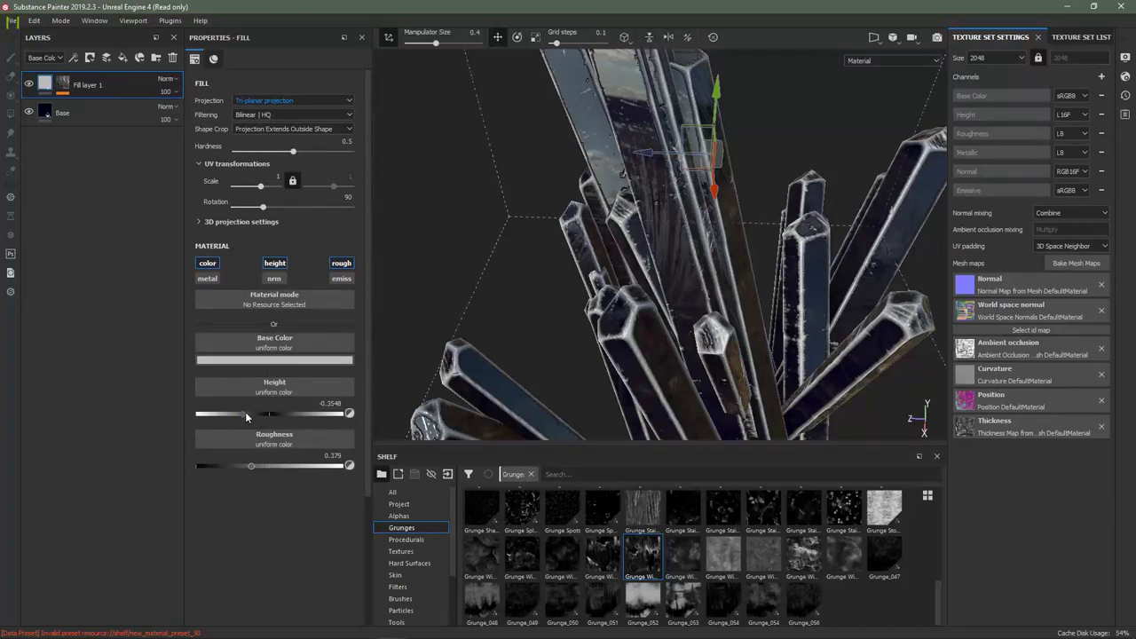
{"action": "mouse_move", "coordinate": [245, 416]}
{"action": "left_mouse_down"}
{"action": "mouse_move", "coordinate": [216, 416]}
{"action": "mouse_move", "coordinate": [241, 417]}
{"action": "left_mouse_up"}
{"action": "mouse_move", "coordinate": [568, 284]}
{"action": "left_mouse_down", "text": "alt"}
{"action": "mouse_move", "coordinate": [583, 278]}
{"action": "mouse_move", "coordinate": [578, 269]}
{"action": "mouse_move", "coordinate": [533, 255]}
{"action": "mouse_move", "coordinate": [575, 299]}
{"action": "mouse_move", "coordinate": [565, 303]}
{"action": "mouse_move", "coordinate": [563, 265]}
{"action": "left_mouse_up", "text": "alt"}
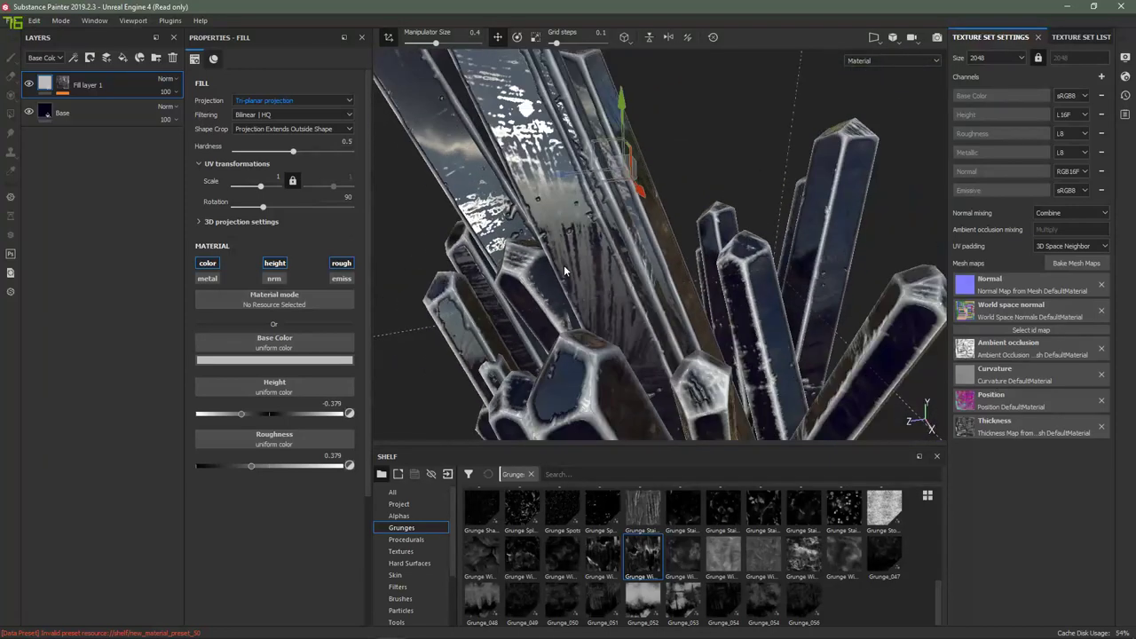
Step: Set the balance of the Mask Editor's Grunge Wipe Directional Heavy texture to 0.63
{"action": "left_click", "coordinate": [63, 83]}
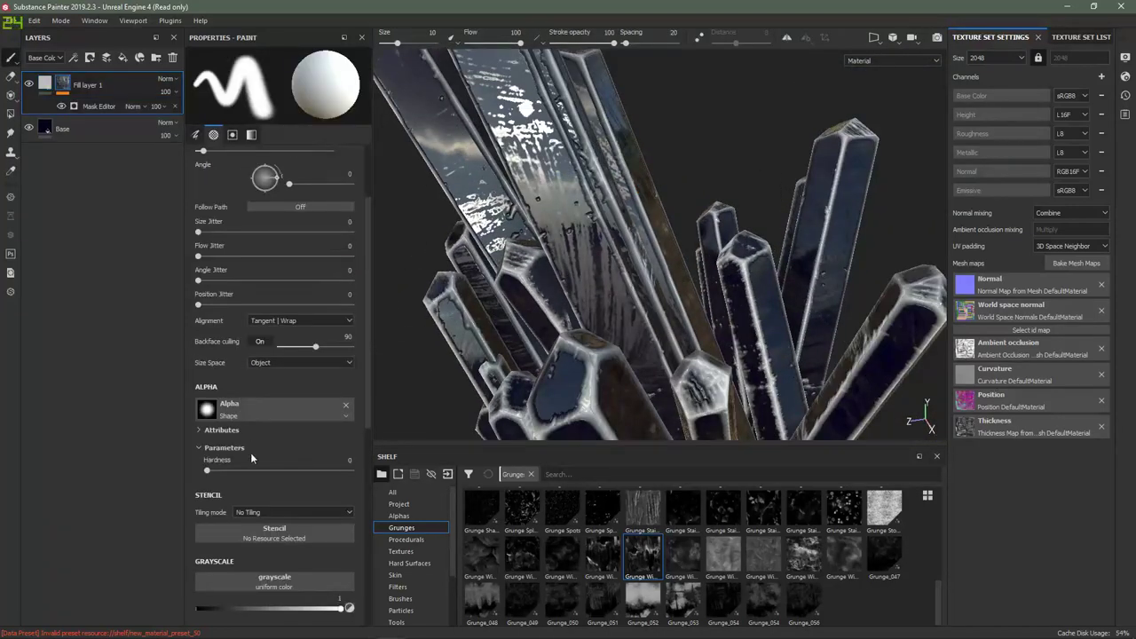
{"action": "left_click", "coordinate": [99, 105]}
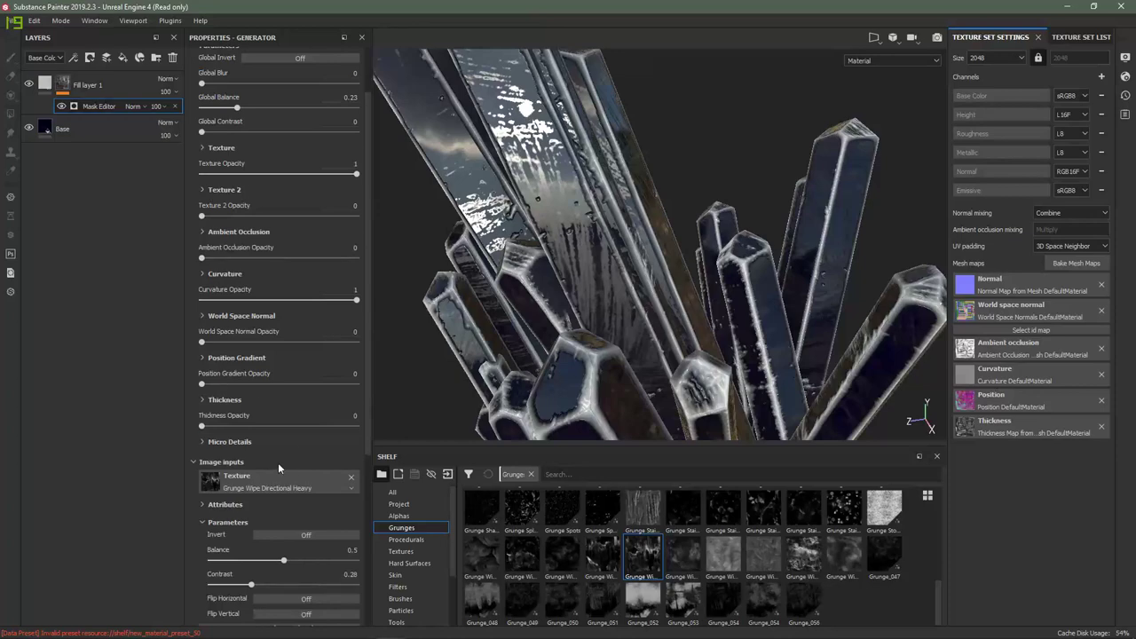
{"action": "scroll", "coordinate": [254, 544], "scroll_direction": "down", "scroll_amount": 2}
{"action": "left_click_drag", "start_coordinate": [282, 493], "coordinate": [301, 495]}
Step: Replace the Mask Editor's texture input with Grunge Brushed, using contrast 0.2 and balance 0.28
{"action": "scroll", "coordinate": [575, 590], "scroll_direction": "up", "scroll_amount": 10}
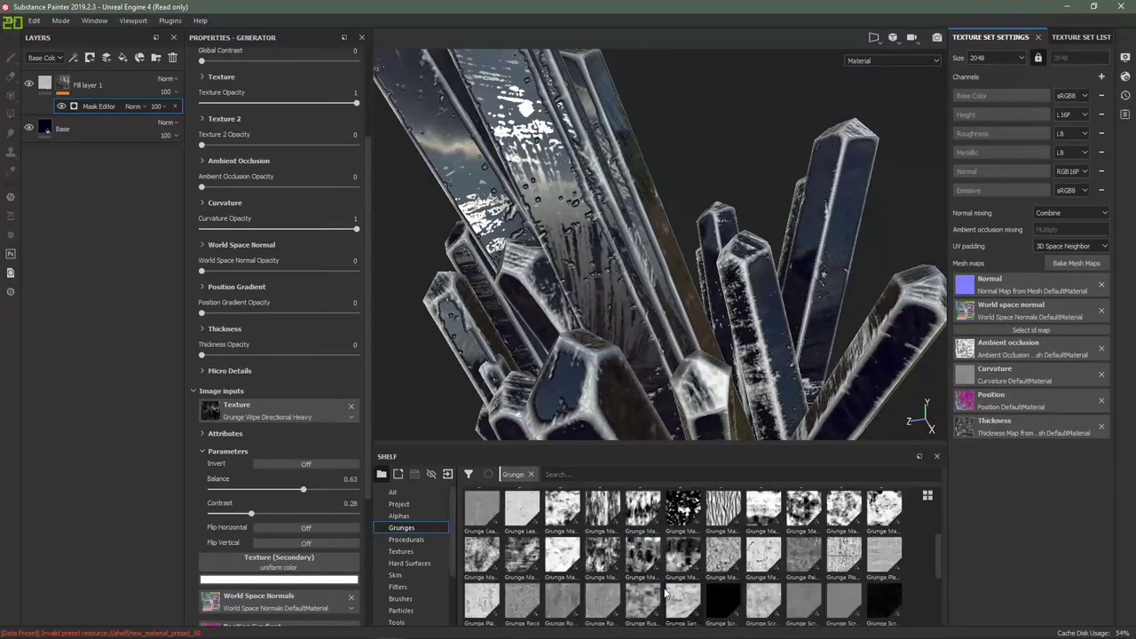
{"action": "left_click_drag", "start_coordinate": [484, 510], "coordinate": [245, 416]}
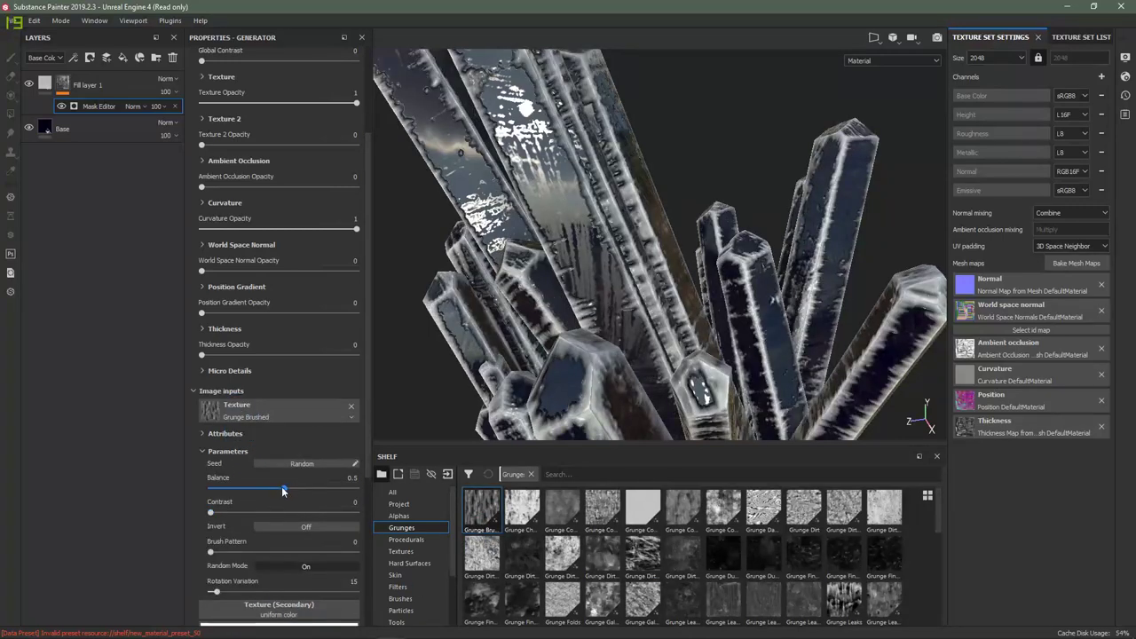
{"action": "left_click_drag", "start_coordinate": [235, 522], "coordinate": [239, 522]}
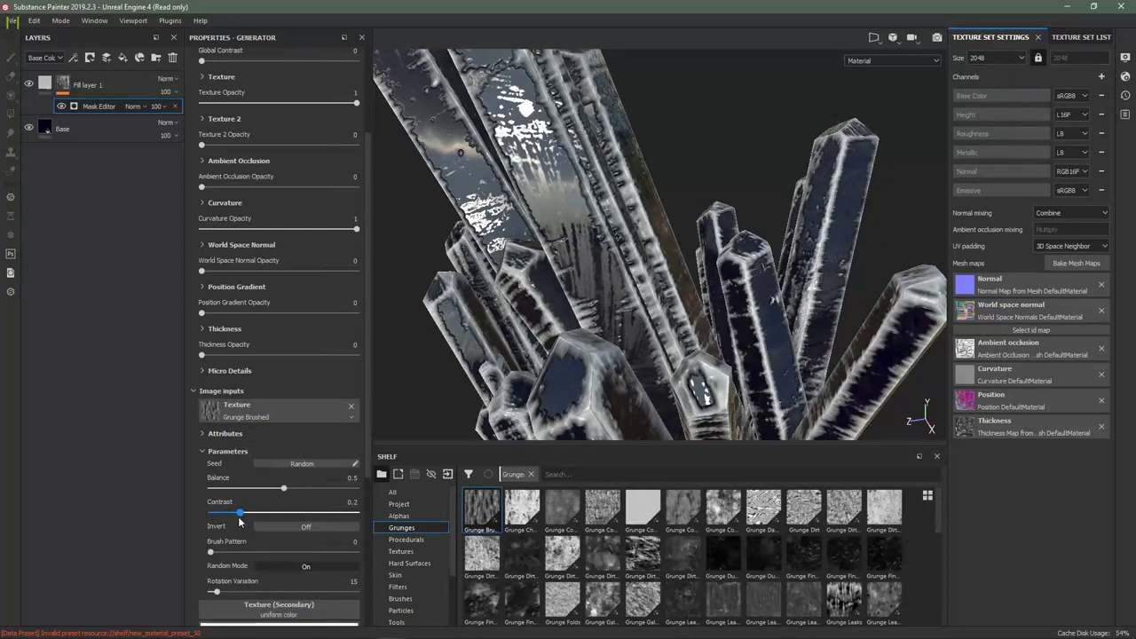
{"action": "left_click_drag", "start_coordinate": [283, 488], "coordinate": [252, 491]}
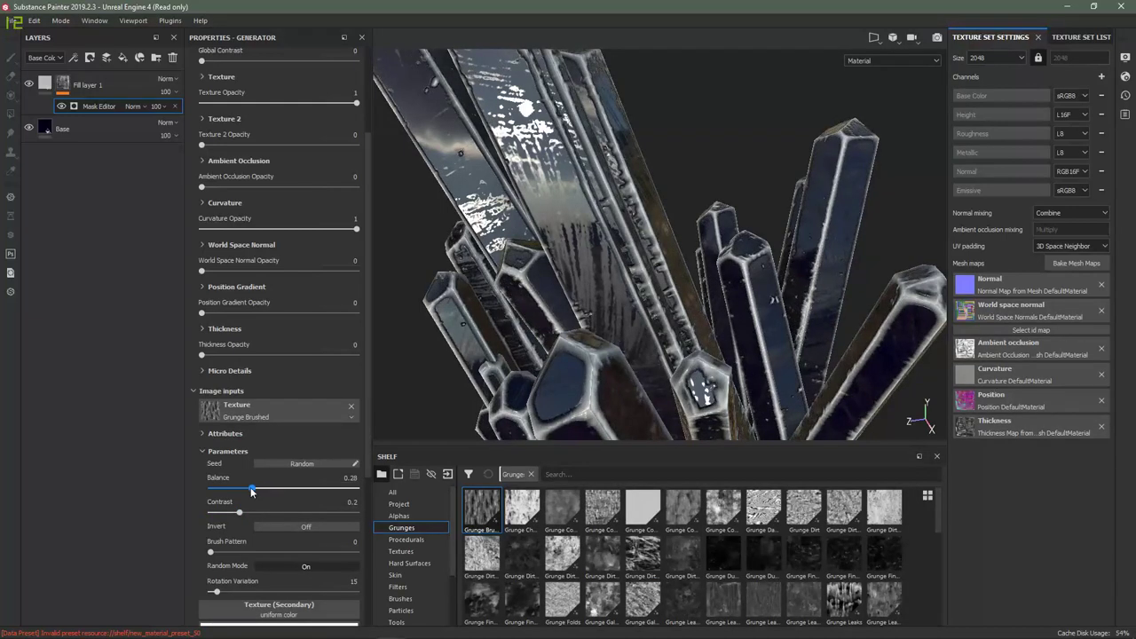
Step: Disable Fill layer 1's color channel and inspect the crystal surfaces under different lighting
{"action": "scroll", "coordinate": [608, 311], "scroll_direction": "down", "scroll_amount": 3}
{"action": "left_click_drag", "start_coordinate": [608, 311], "coordinate": [591, 280], "text": "alt"}
{"action": "left_click", "coordinate": [46, 82]}
{"action": "left_click", "coordinate": [213, 264]}
{"action": "right_click_drag", "start_coordinate": [592, 267], "coordinate": [579, 263], "text": "shift"}
{"action": "left_click_drag", "start_coordinate": [578, 263], "coordinate": [582, 247], "text": "alt"}
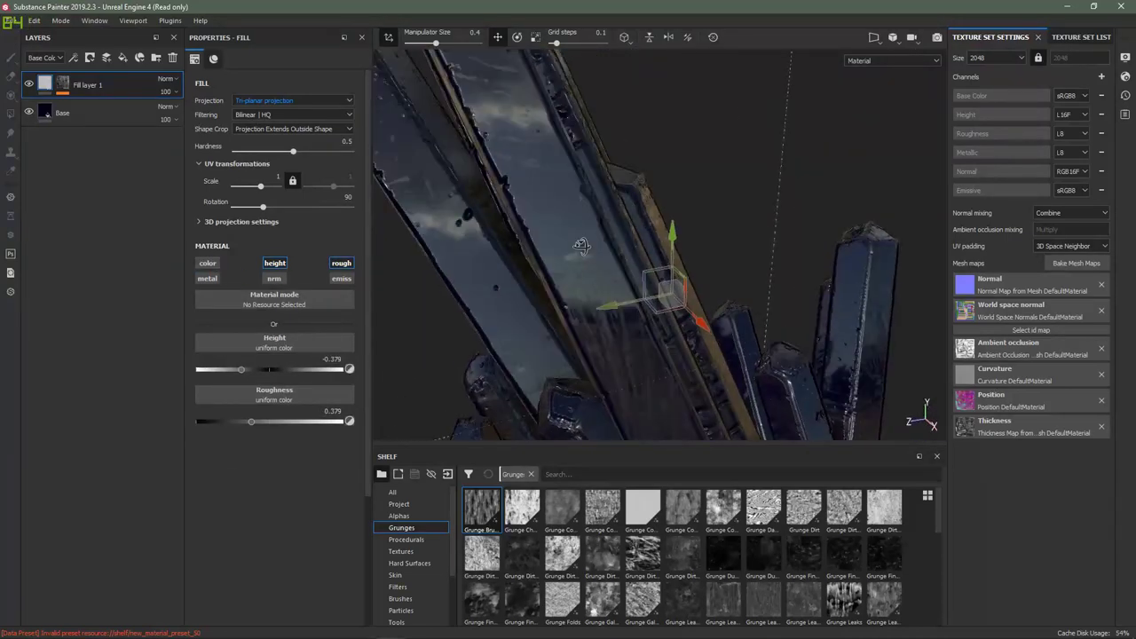
Step: Review the Mask Editor's parameters and examine Fill layer 1's edge wear in both the material and mask-only views
{"action": "left_click", "coordinate": [64, 86]}
{"action": "left_click", "coordinate": [100, 107]}
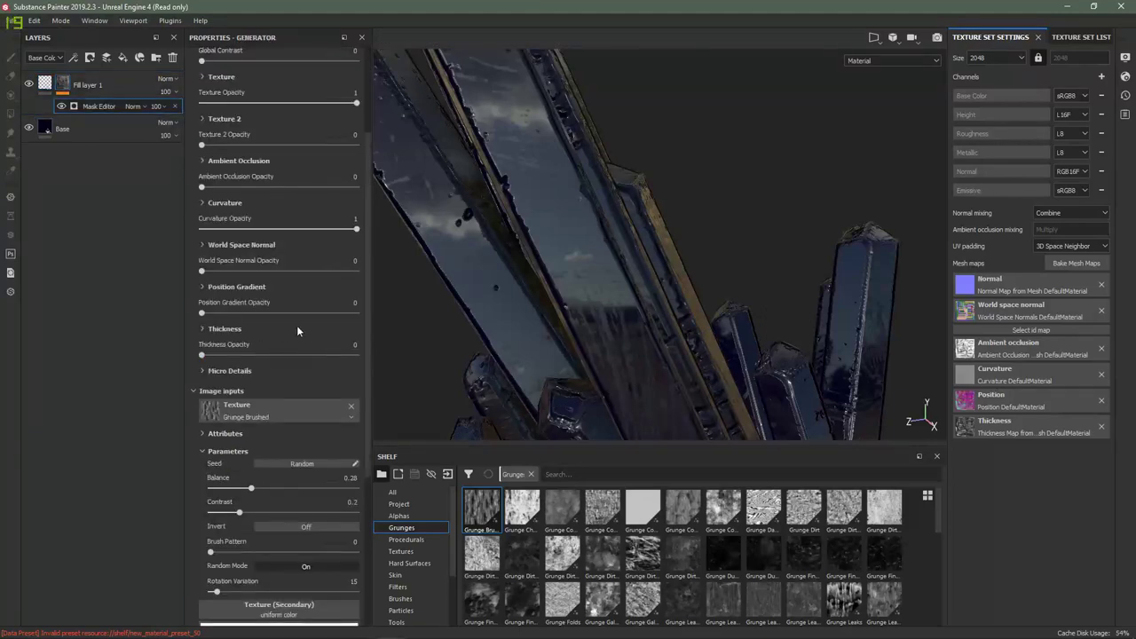
{"action": "mouse_move", "coordinate": [613, 294]}
{"action": "left_mouse_down", "text": "alt"}
{"action": "mouse_move", "coordinate": [629, 293]}
{"action": "mouse_move", "coordinate": [597, 281]}
{"action": "mouse_move", "coordinate": [623, 268]}
{"action": "mouse_move", "coordinate": [485, 286]}
{"action": "mouse_move", "coordinate": [451, 266]}
{"action": "left_mouse_up", "text": "alt"}
{"action": "scroll", "coordinate": [285, 486], "scroll_direction": "down", "scroll_amount": 7}
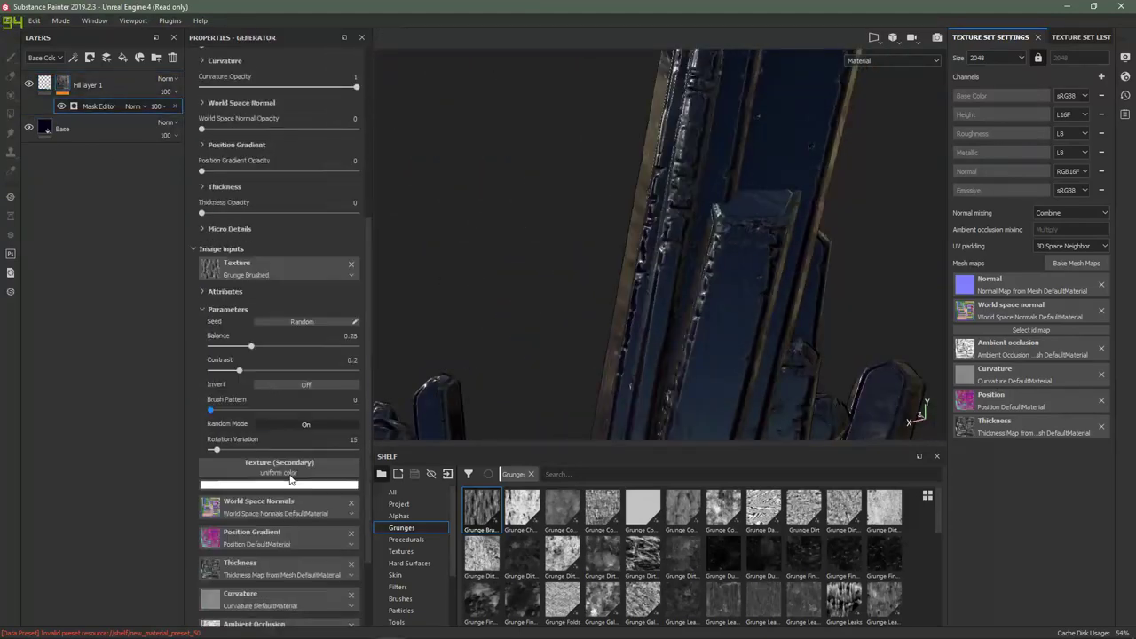
{"action": "scroll", "coordinate": [256, 334], "scroll_direction": "up", "scroll_amount": 2}
{"action": "scroll", "coordinate": [255, 334], "scroll_direction": "up", "scroll_amount": 4}
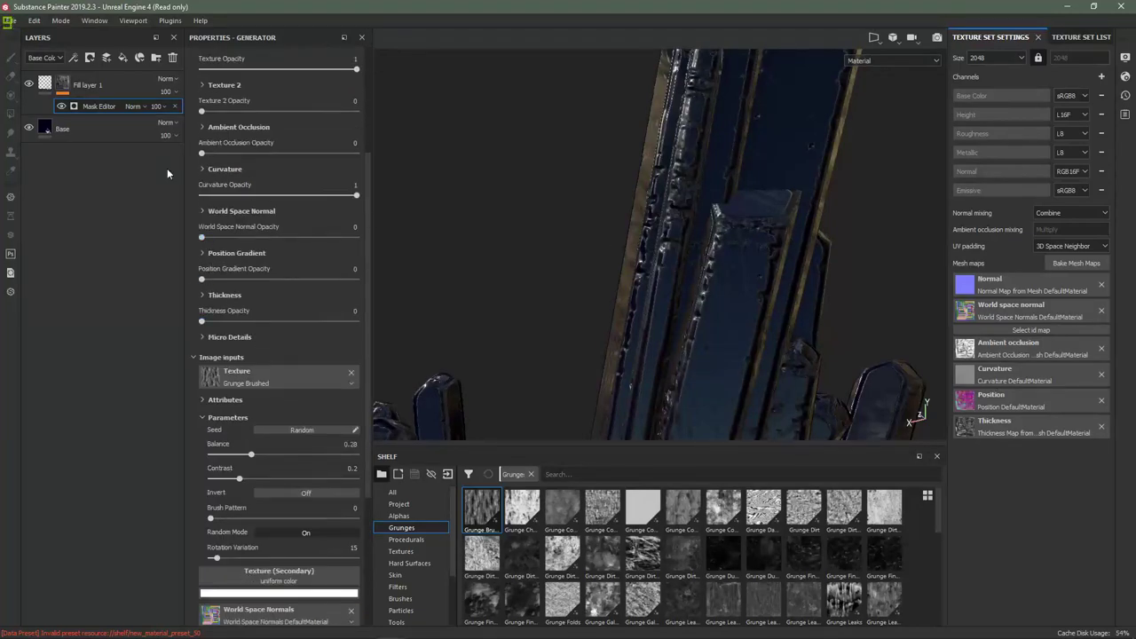
{"action": "left_click", "coordinate": [64, 83]}
{"action": "scroll", "coordinate": [590, 241], "scroll_direction": "down", "scroll_amount": 3}
{"action": "left_click_drag", "start_coordinate": [590, 240], "coordinate": [675, 273], "text": "alt"}
{"action": "scroll", "coordinate": [675, 273], "scroll_direction": "down", "scroll_amount": 1}
{"action": "middle_click_drag", "start_coordinate": [594, 325], "coordinate": [594, 291], "text": "alt"}
{"action": "scroll", "coordinate": [649, 276], "scroll_direction": "up", "scroll_amount": 3}
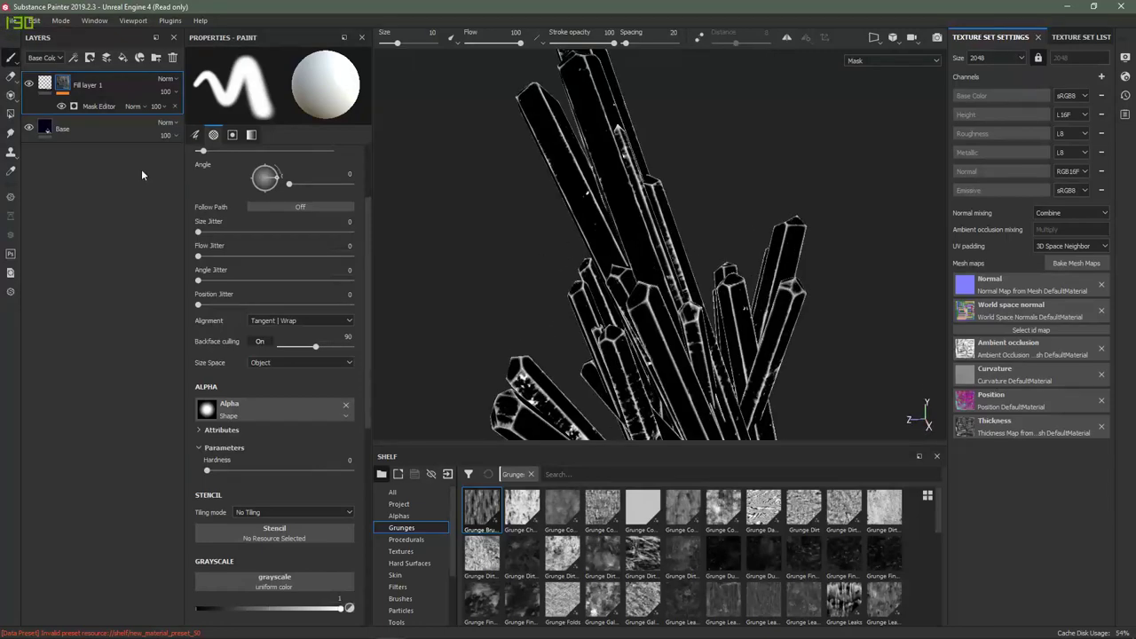
Step: Set the Grunge Brushed texture's balance to 0.39 and inspect the mask breakup up close
{"action": "left_click", "coordinate": [96, 105]}
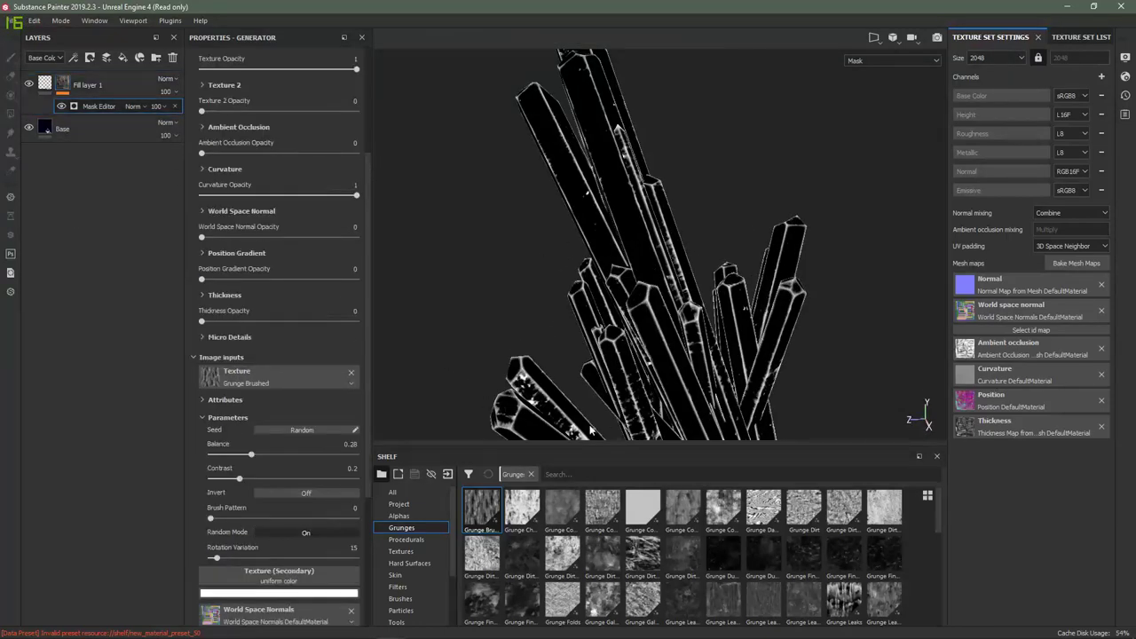
{"action": "scroll", "coordinate": [591, 429], "scroll_direction": "up", "scroll_amount": 2}
{"action": "scroll", "coordinate": [228, 334], "scroll_direction": "down", "scroll_amount": 3}
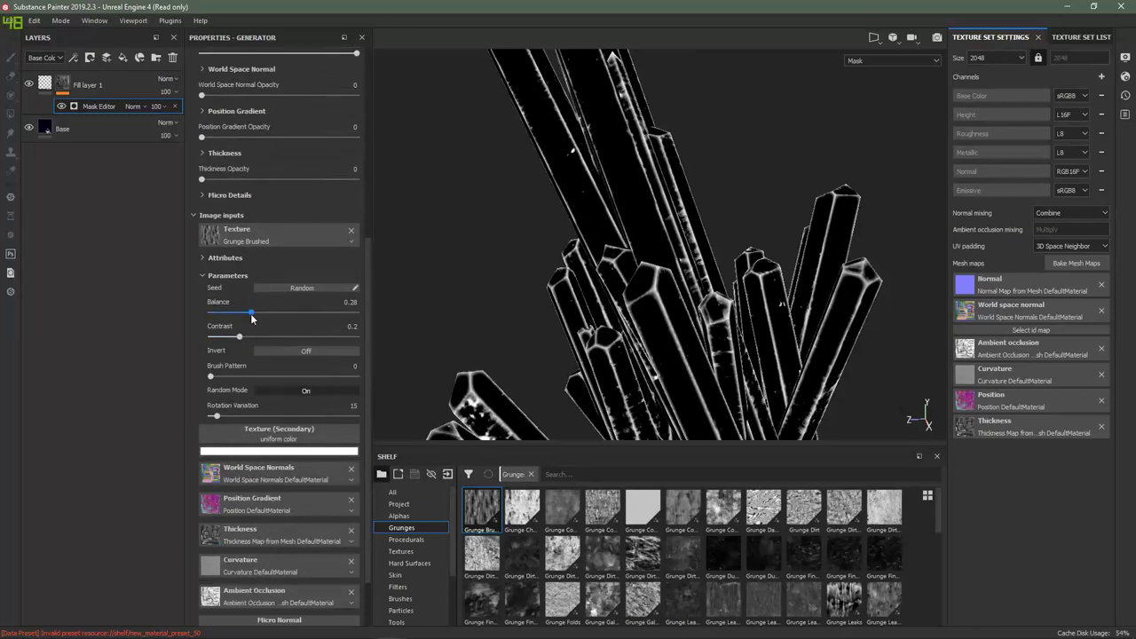
{"action": "left_click_drag", "start_coordinate": [251, 318], "coordinate": [267, 318]}
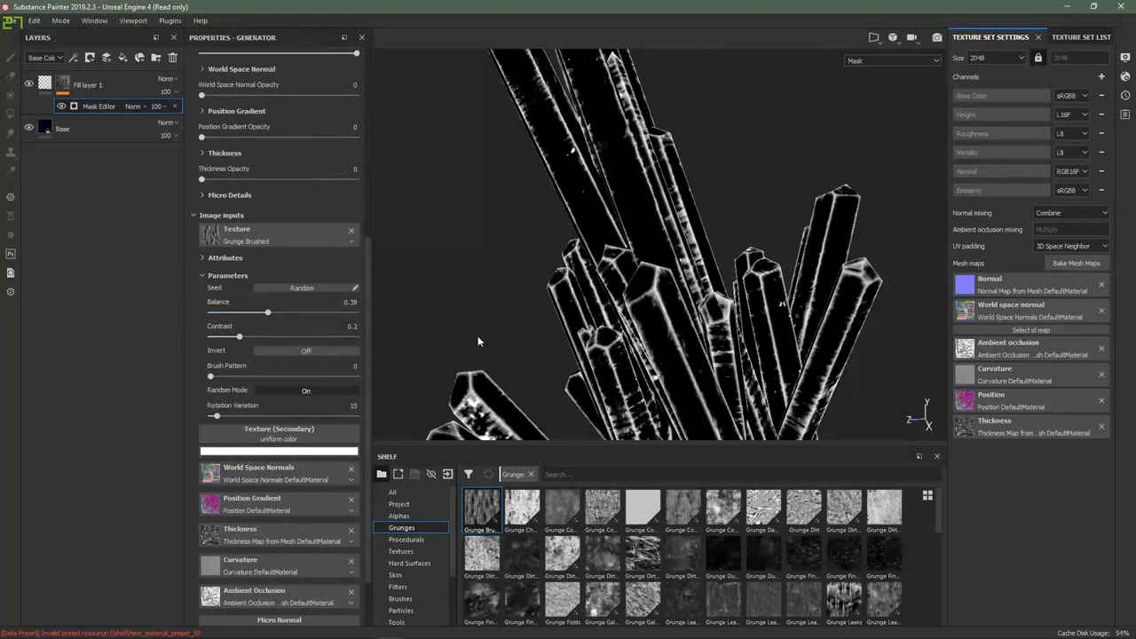
{"action": "left_click_drag", "start_coordinate": [666, 353], "coordinate": [622, 177], "text": "alt"}
{"action": "scroll", "coordinate": [639, 375], "scroll_direction": "up", "scroll_amount": 3}
{"action": "left_click_drag", "start_coordinate": [639, 376], "coordinate": [665, 324], "text": "alt"}
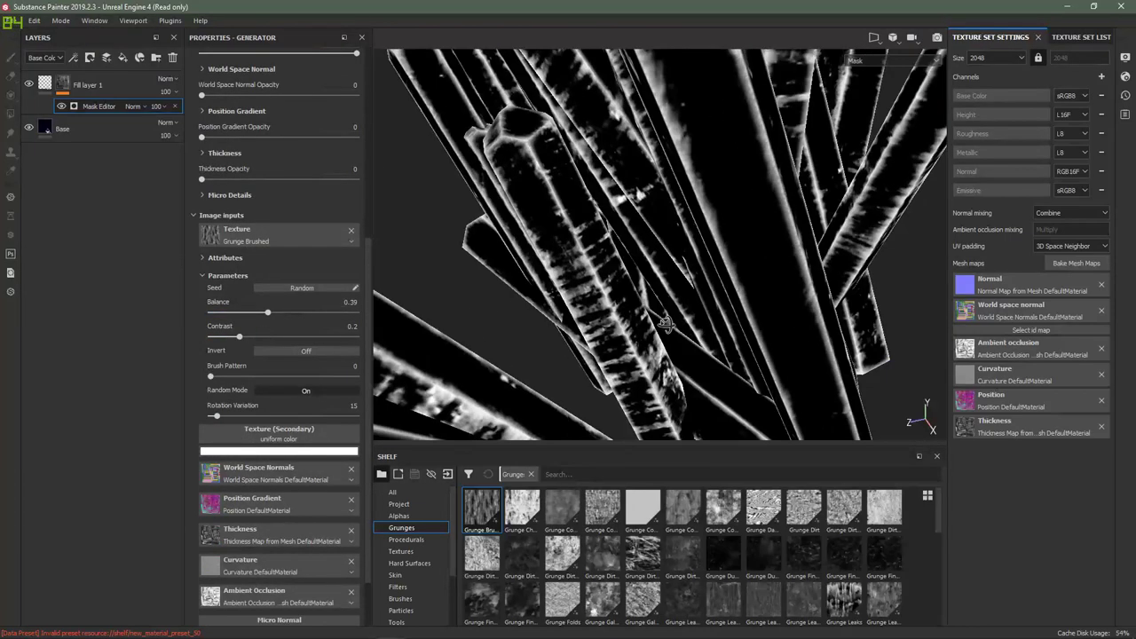
Step: Set Fill layer 1's height to -0.0968 and inspect the softened edge wear on the crystals
{"action": "left_click", "coordinate": [62, 84]}
{"action": "left_click", "coordinate": [45, 84]}
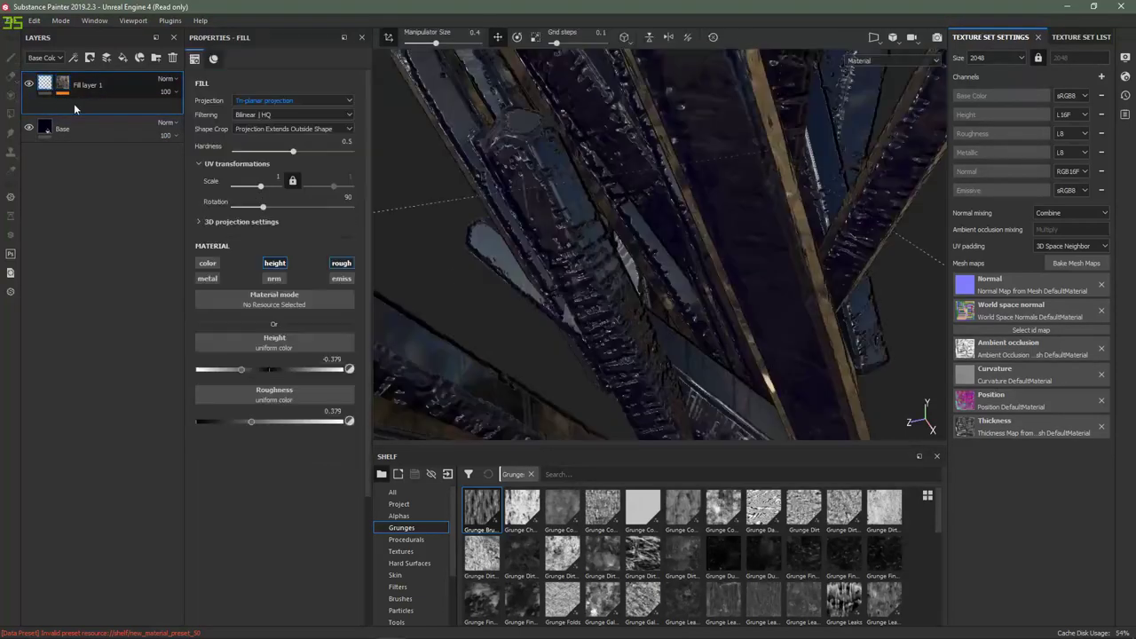
{"action": "scroll", "coordinate": [509, 246], "scroll_direction": "down", "scroll_amount": 5}
{"action": "left_click_drag", "start_coordinate": [510, 246], "coordinate": [524, 155], "text": "alt"}
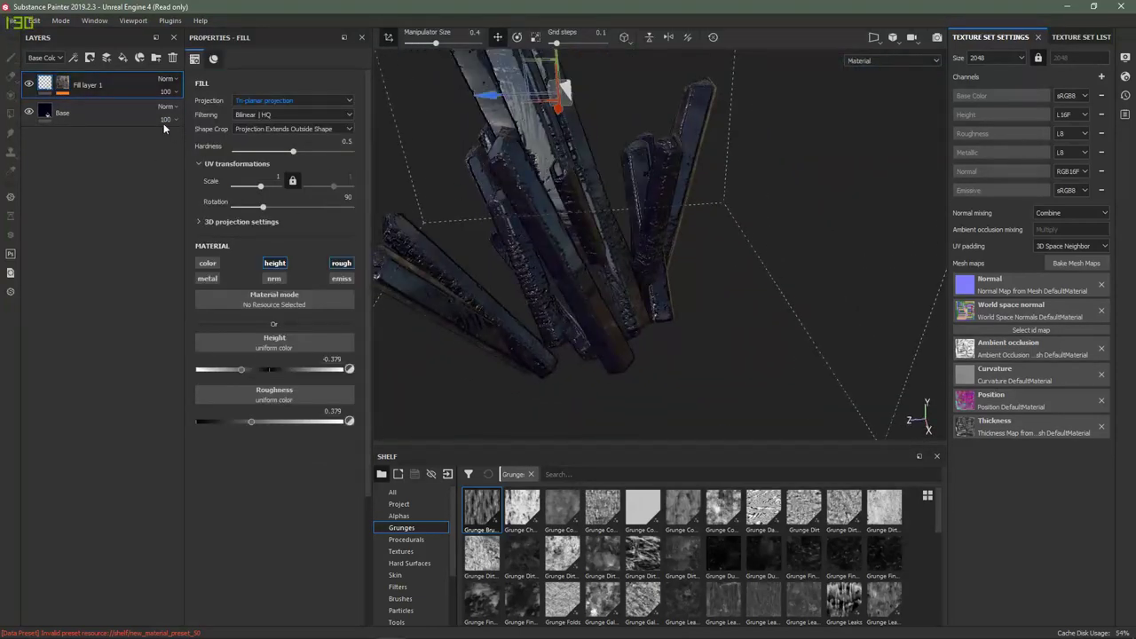
{"action": "left_click", "coordinate": [62, 84]}
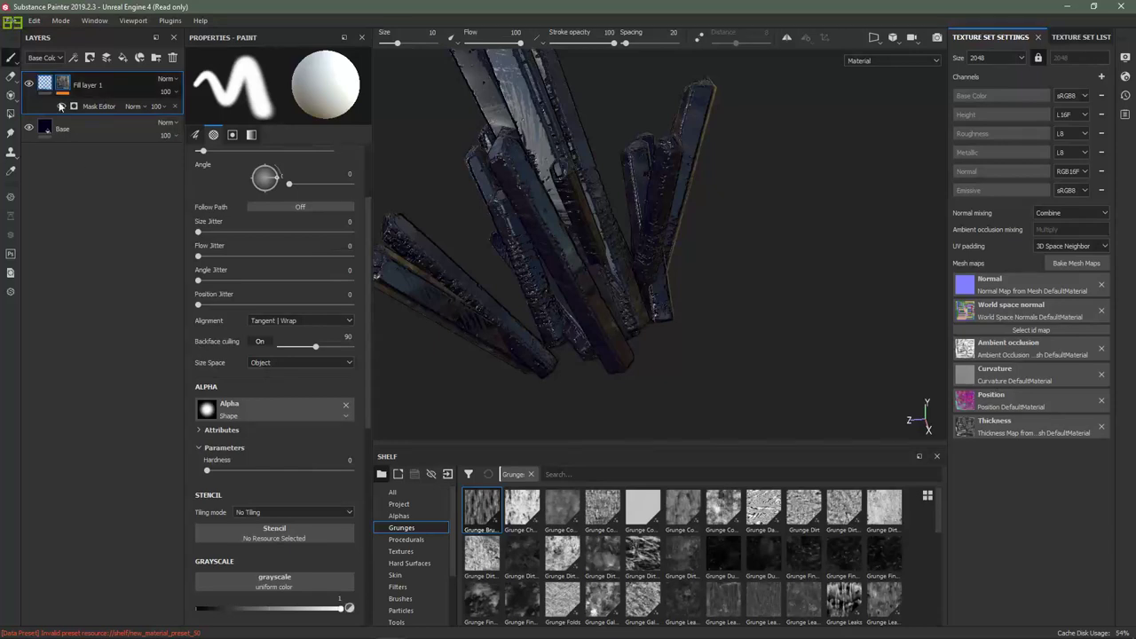
{"action": "left_click", "coordinate": [61, 106]}
{"action": "left_click_drag", "start_coordinate": [240, 371], "coordinate": [261, 369]}
{"action": "left_click_drag", "start_coordinate": [510, 266], "coordinate": [631, 292], "text": "alt"}
{"action": "right_click_drag", "start_coordinate": [631, 292], "coordinate": [620, 296], "text": "shift"}
{"action": "left_click_drag", "start_coordinate": [621, 296], "coordinate": [564, 335], "text": "alt"}
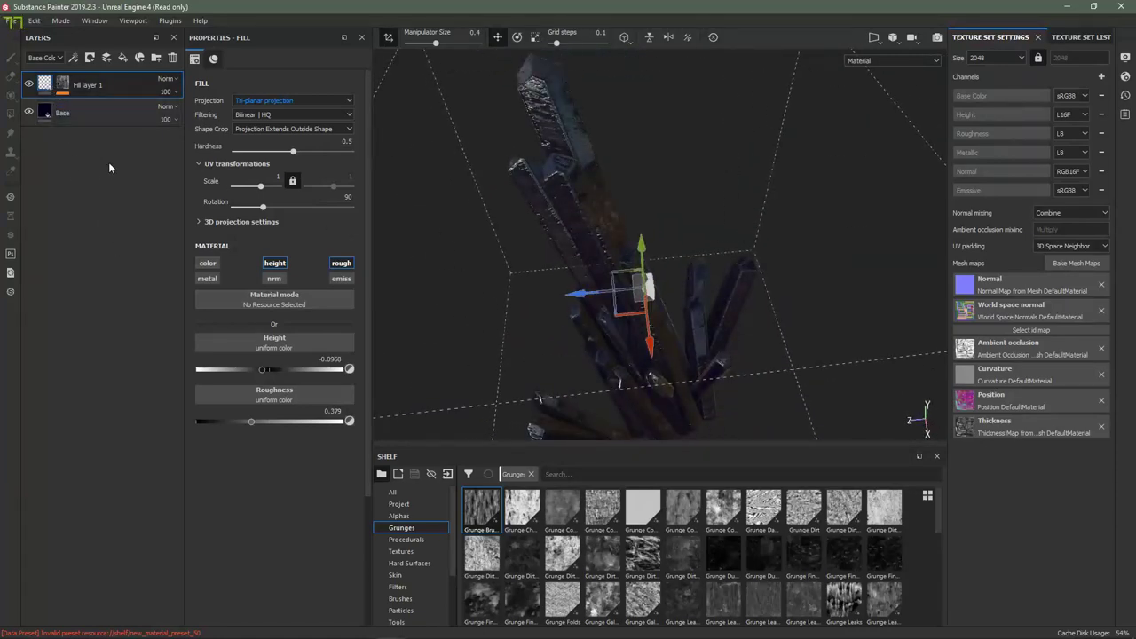
Step: Add a new fill layer above Fill layer 1 with only its emissive channel enabled
{"action": "left_click", "coordinate": [123, 59]}
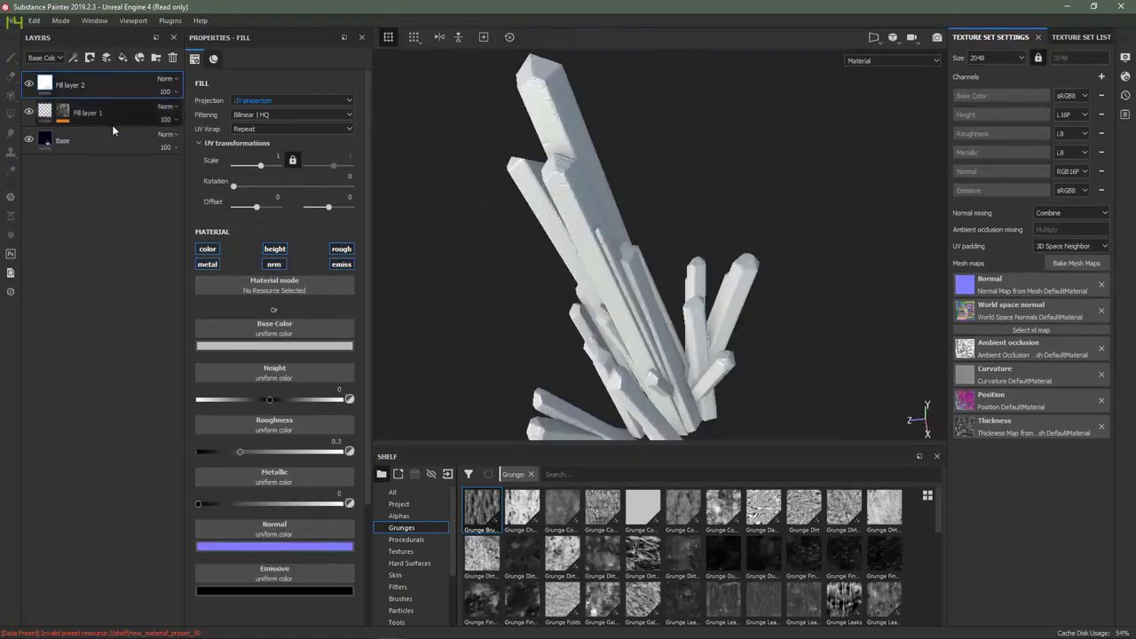
{"action": "left_click", "coordinate": [207, 249]}
{"action": "left_click", "coordinate": [207, 263]}
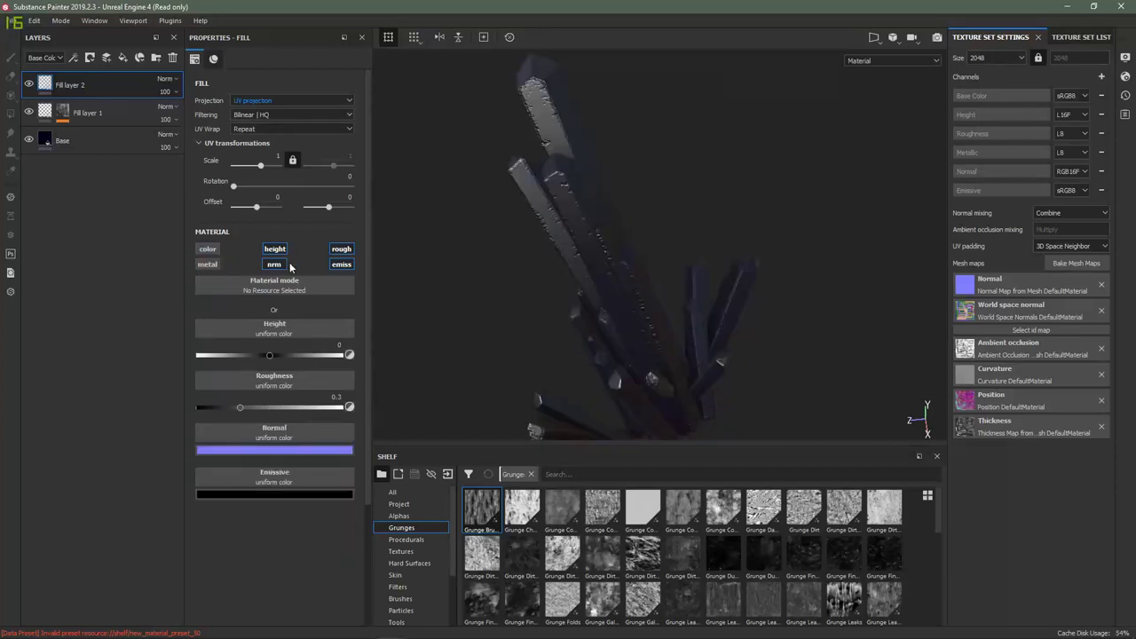
{"action": "left_click", "coordinate": [274, 263]}
{"action": "left_click", "coordinate": [274, 248]}
{"action": "left_click", "coordinate": [342, 248]}
{"action": "left_click_drag", "start_coordinate": [634, 249], "coordinate": [577, 293], "text": "alt"}
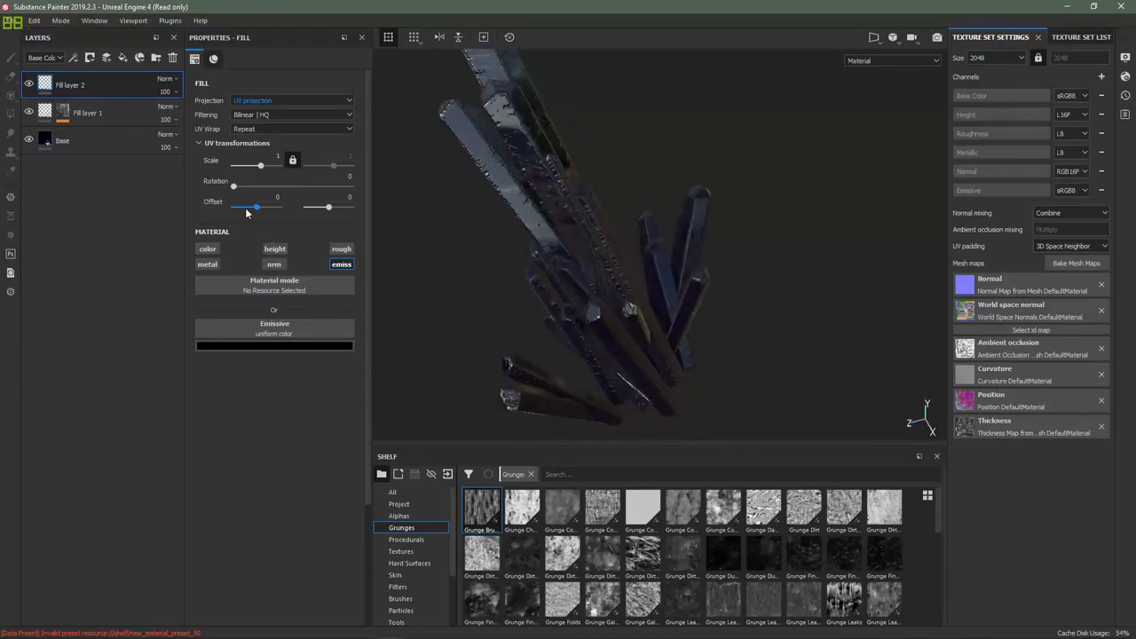
Step: Set Fill layer 2's emissive color to dark red with saturation 0.995 and value 0.185, and inspect the glow around the cluster
{"action": "left_click", "coordinate": [260, 345]}
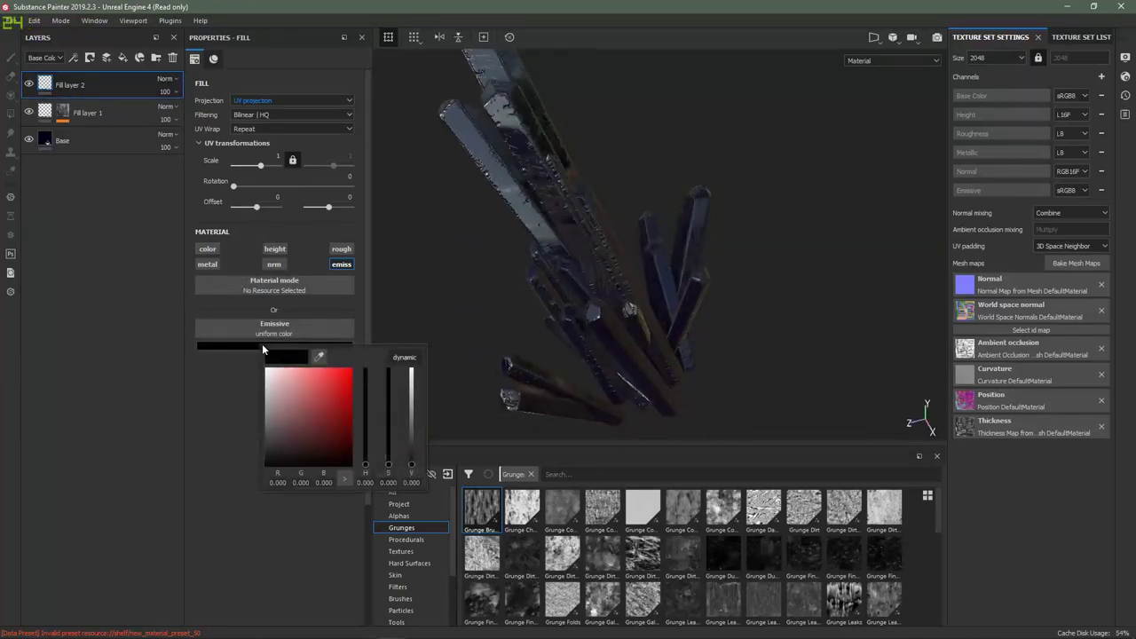
{"action": "left_click", "coordinate": [346, 404]}
{"action": "left_click_drag", "start_coordinate": [352, 398], "coordinate": [347, 425]}
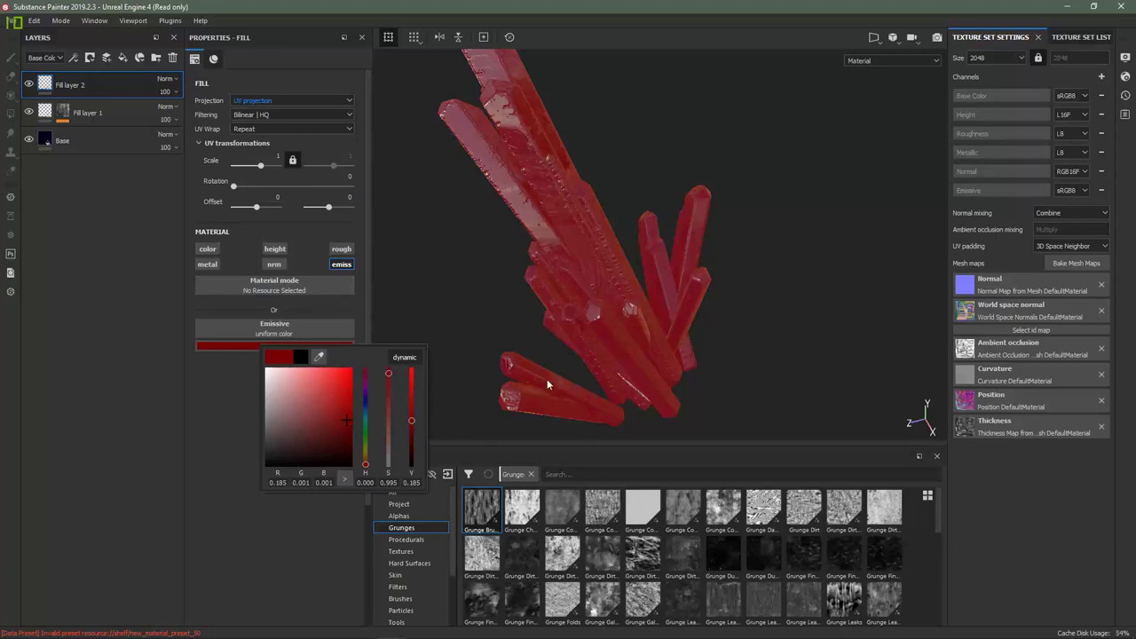
{"action": "left_click_drag", "start_coordinate": [651, 394], "coordinate": [585, 346], "text": "alt"}
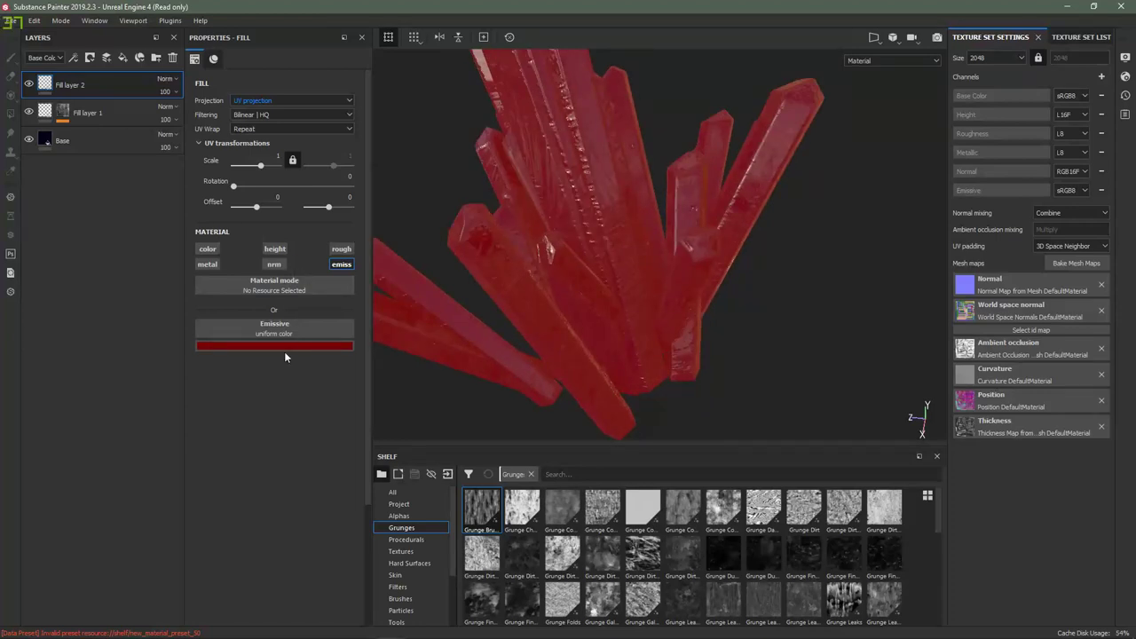
{"action": "left_click", "coordinate": [281, 347]}
{"action": "left_click", "coordinate": [598, 300]}
{"action": "scroll", "coordinate": [622, 334], "scroll_direction": "down", "scroll_amount": 3}
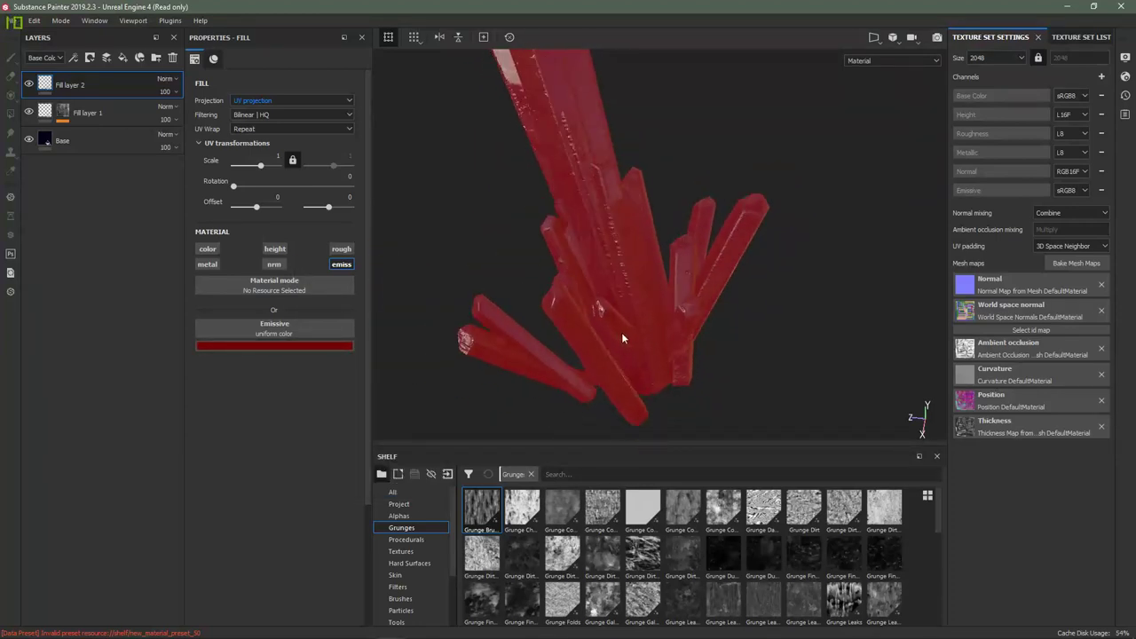
{"action": "left_click_drag", "start_coordinate": [621, 297], "coordinate": [644, 411], "text": "alt"}
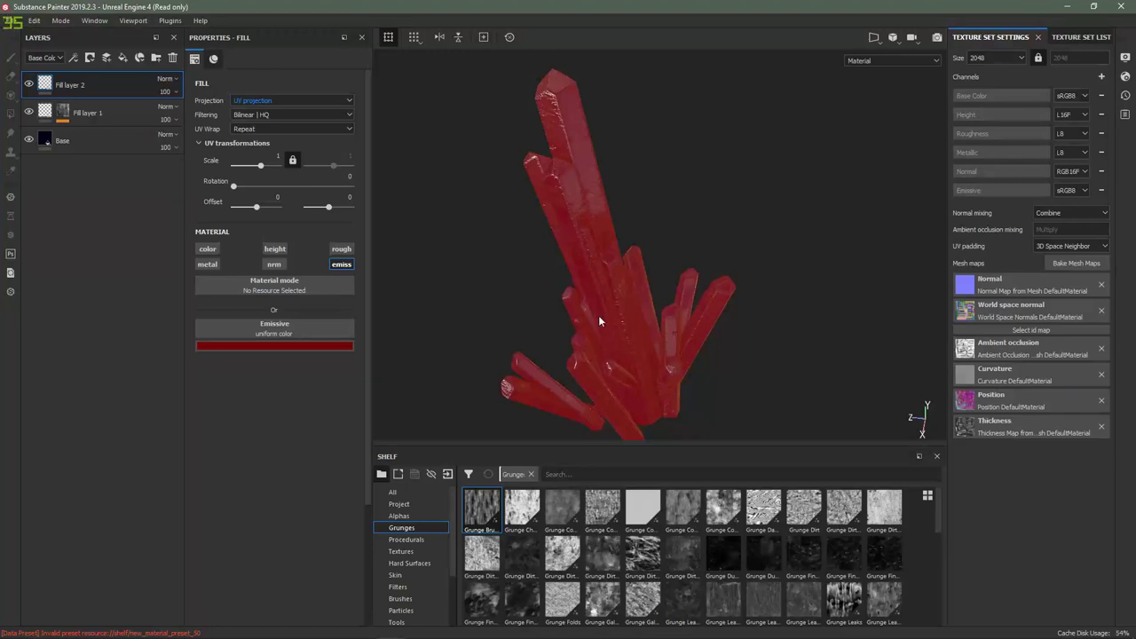
{"action": "left_click_drag", "start_coordinate": [598, 315], "coordinate": [598, 284], "text": "alt"}
Step: Refine Fill layer 2's emissive red to saturation 1 and value 0.121, checking the crystals from several angles
{"action": "left_click", "coordinate": [252, 347]}
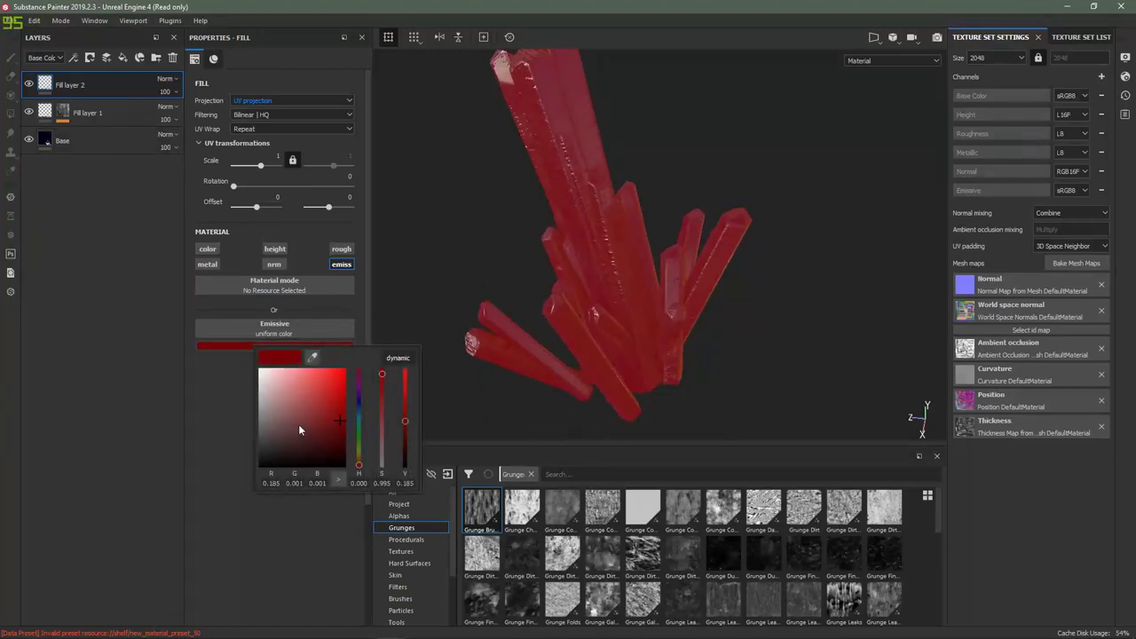
{"action": "left_click_drag", "start_coordinate": [298, 424], "coordinate": [389, 329]}
{"action": "left_click_drag", "start_coordinate": [413, 391], "coordinate": [408, 416]}
{"action": "left_click_drag", "start_coordinate": [603, 363], "coordinate": [562, 292], "text": "alt"}
{"action": "scroll", "coordinate": [562, 291], "scroll_direction": "up", "scroll_amount": 3}
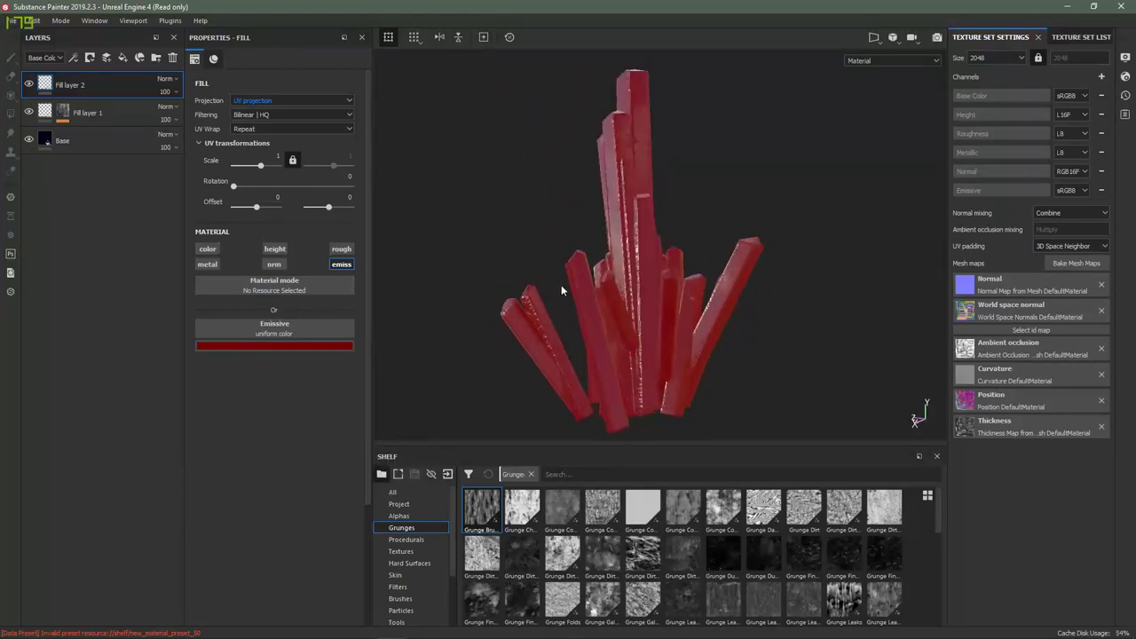
{"action": "middle_click_drag", "start_coordinate": [588, 328], "coordinate": [552, 312], "text": "alt"}
{"action": "scroll", "coordinate": [552, 312], "scroll_direction": "down", "scroll_amount": 2}
{"action": "right_click_drag", "start_coordinate": [540, 292], "coordinate": [594, 315], "text": "alt"}
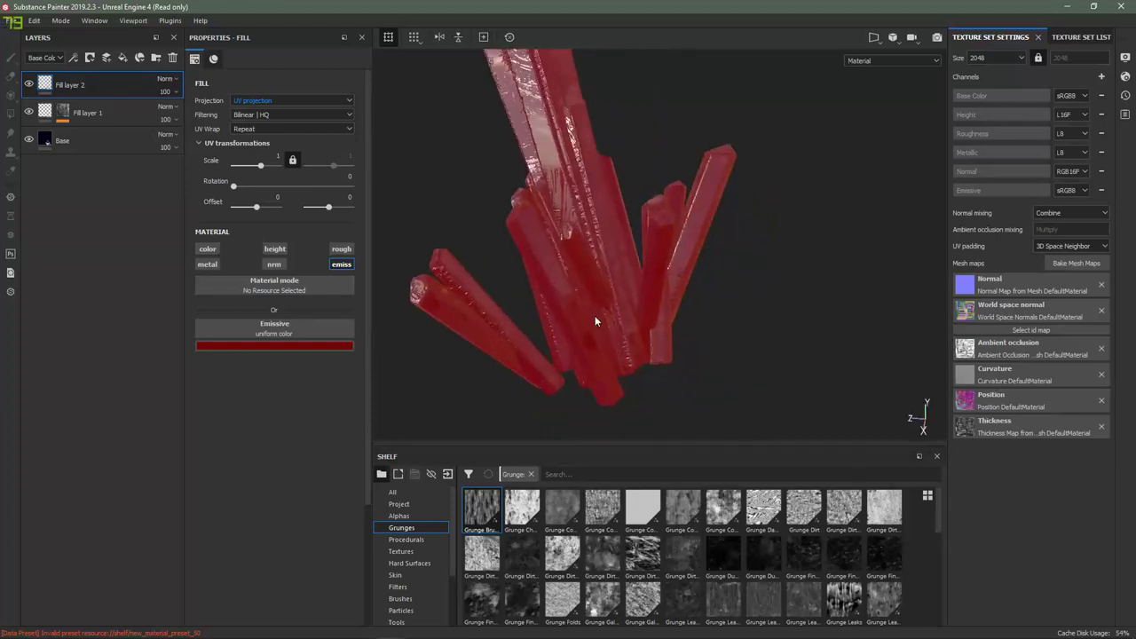
{"action": "left_click", "coordinate": [297, 345]}
{"action": "left_click_drag", "start_coordinate": [446, 424], "coordinate": [446, 434]}
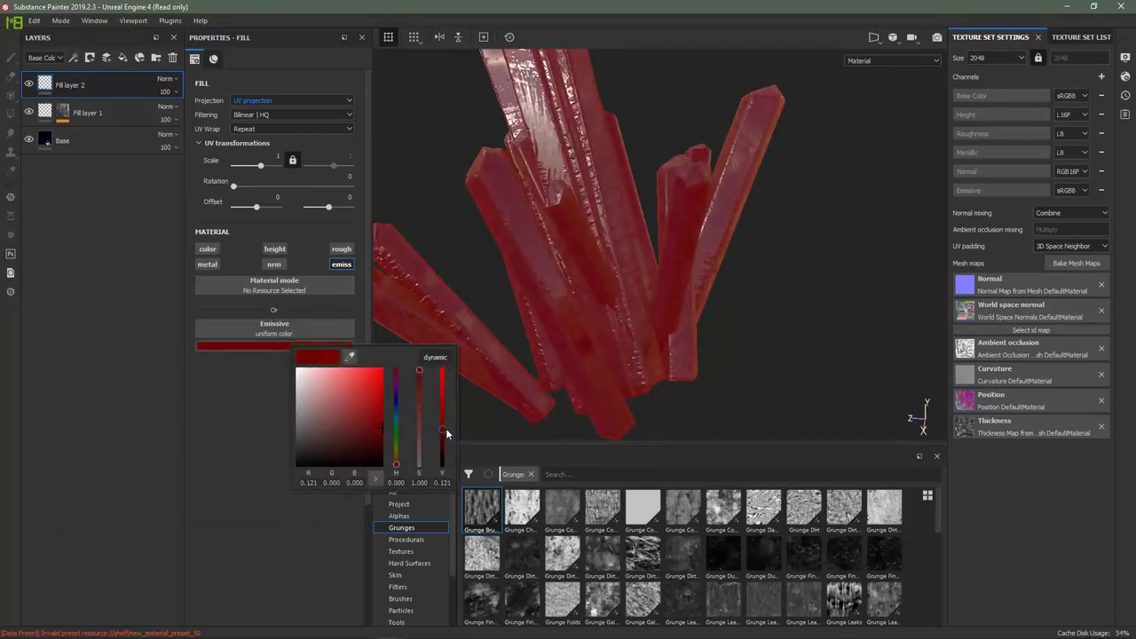
Step: Give Fill layer 2 a black mask with a Mask Editor generator and show the mask alone in the viewport
{"action": "right_click", "coordinate": [79, 84]}
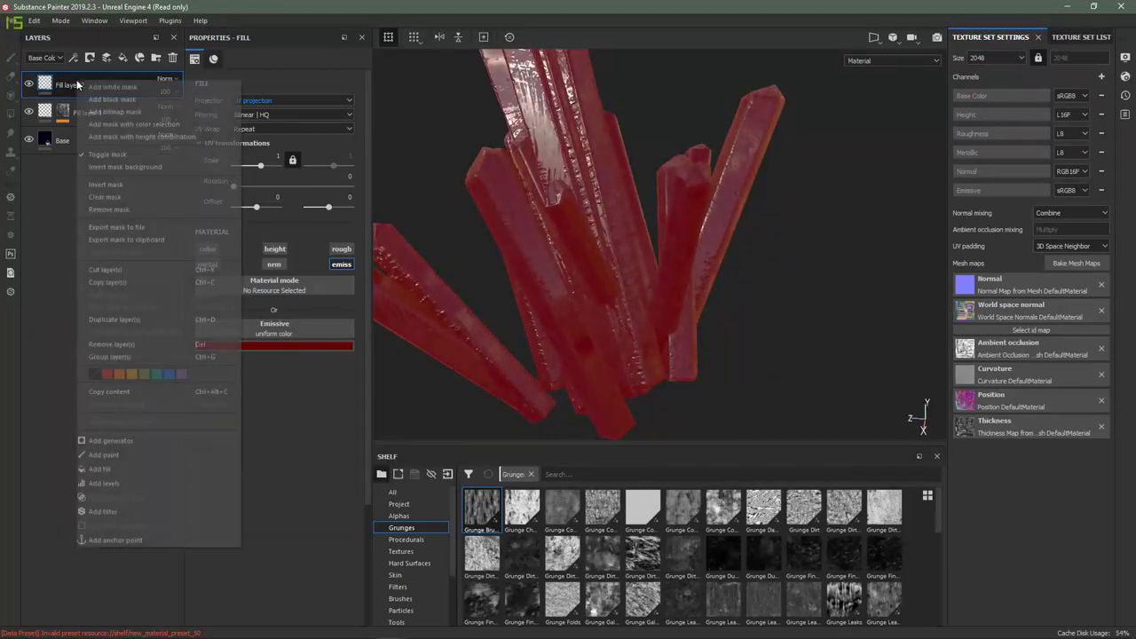
{"action": "left_click", "coordinate": [105, 99]}
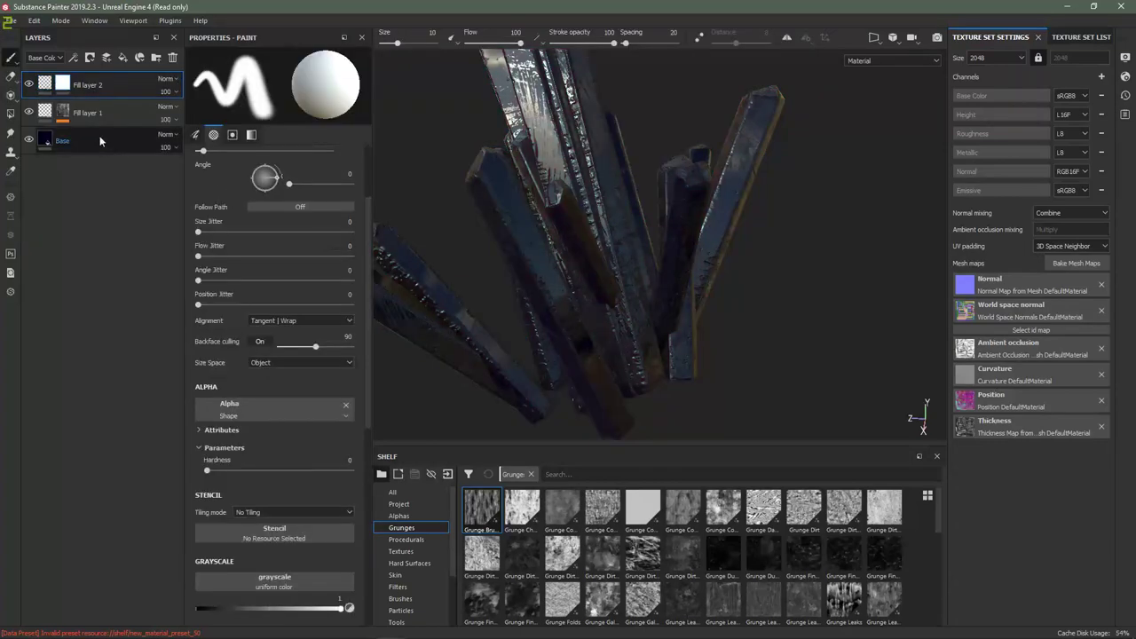
{"action": "right_click", "coordinate": [60, 86]}
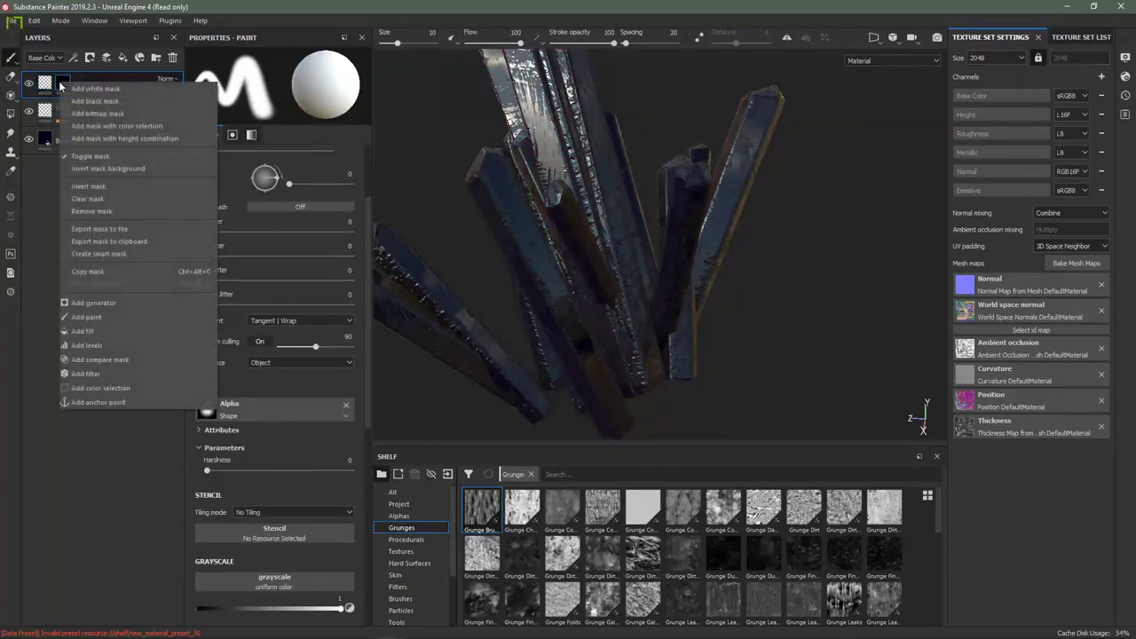
{"action": "left_click", "coordinate": [104, 304]}
{"action": "left_click", "coordinate": [280, 80]}
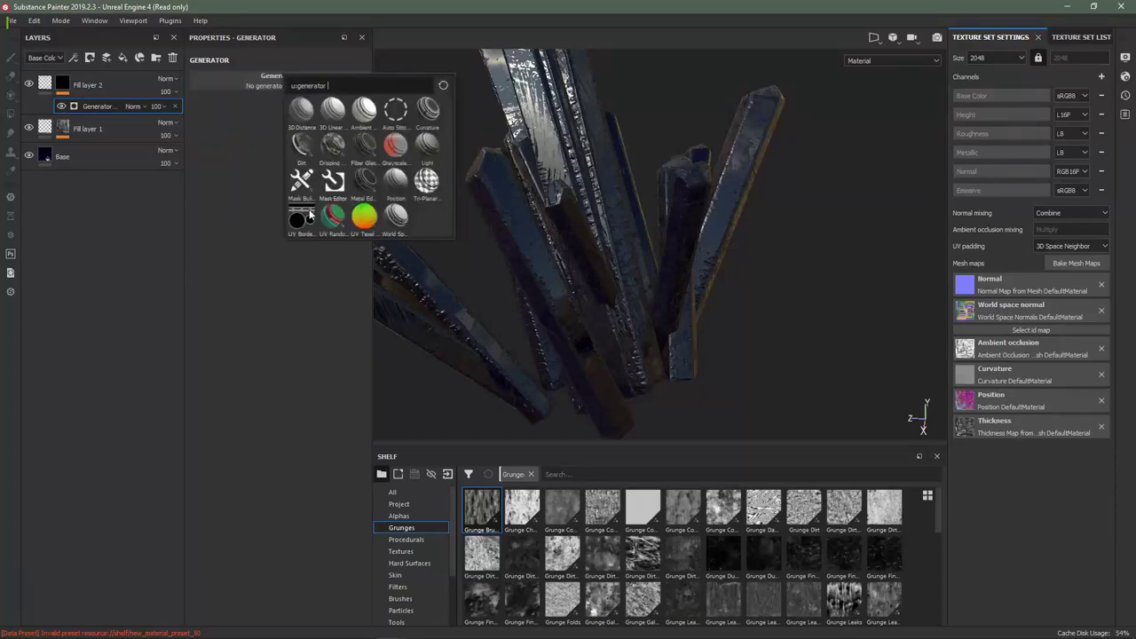
{"action": "left_click", "coordinate": [332, 181]}
{"action": "left_click", "coordinate": [62, 84], "text": "alt"}
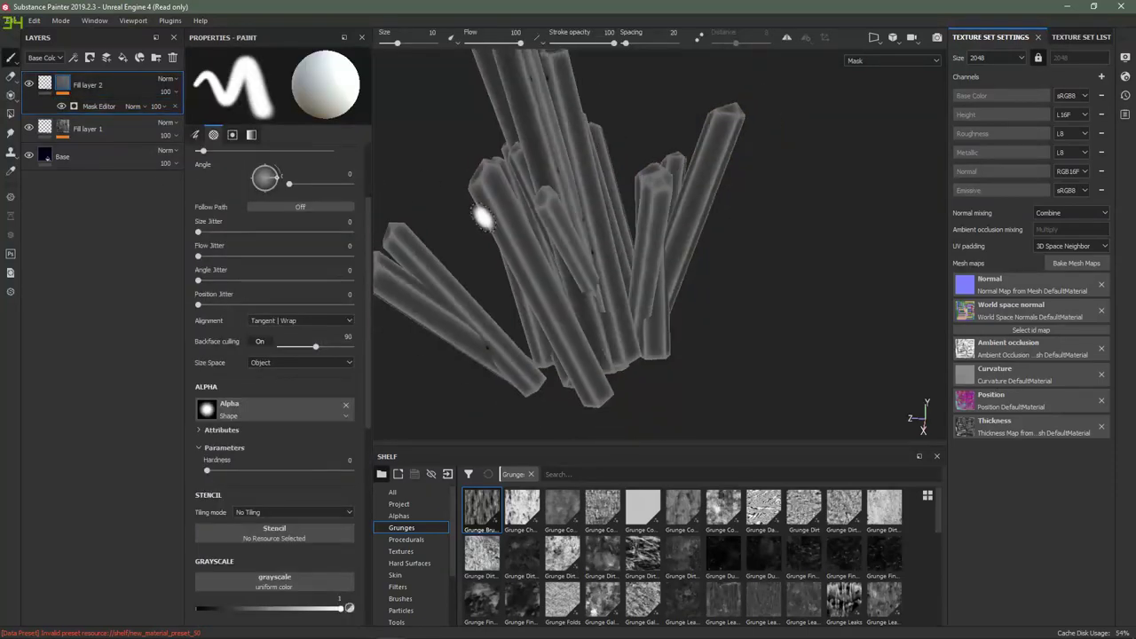
{"action": "scroll", "coordinate": [483, 218], "scroll_direction": "down", "scroll_amount": 3}
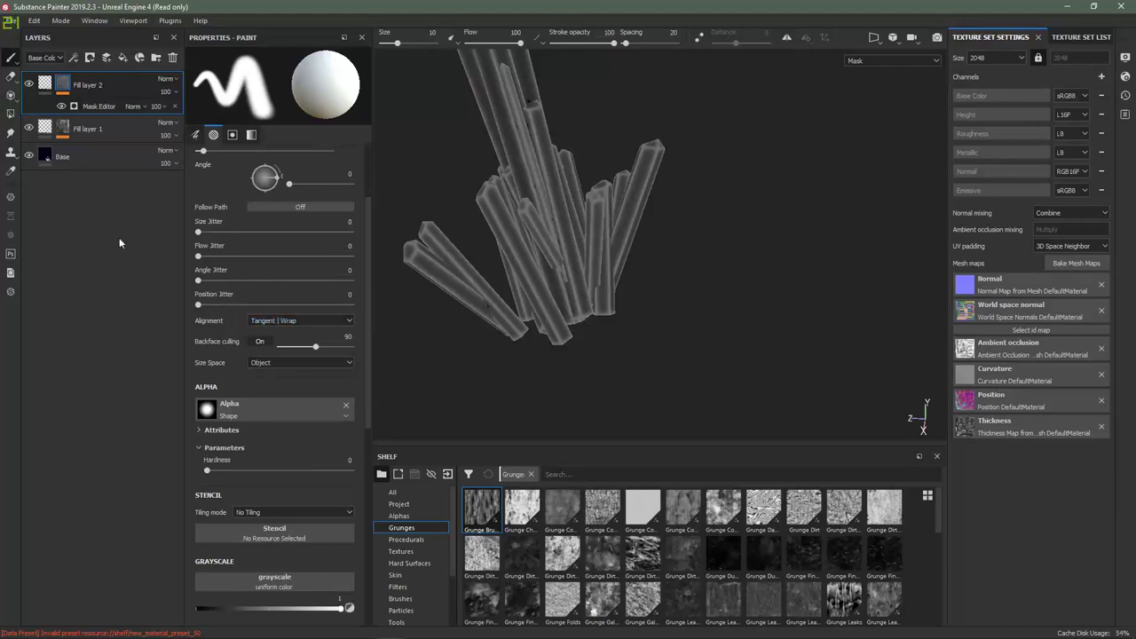
Step: Set the Mask Editor's position gradient opacity to 1 and turn on global invert for Fill layer 2's mask
{"action": "left_click", "coordinate": [95, 105]}
{"action": "mouse_move", "coordinate": [382, 316]}
{"action": "left_mouse_down", "text": "alt"}
{"action": "mouse_move", "coordinate": [554, 259]}
{"action": "mouse_move", "coordinate": [592, 361]}
{"action": "left_mouse_up", "text": "alt"}
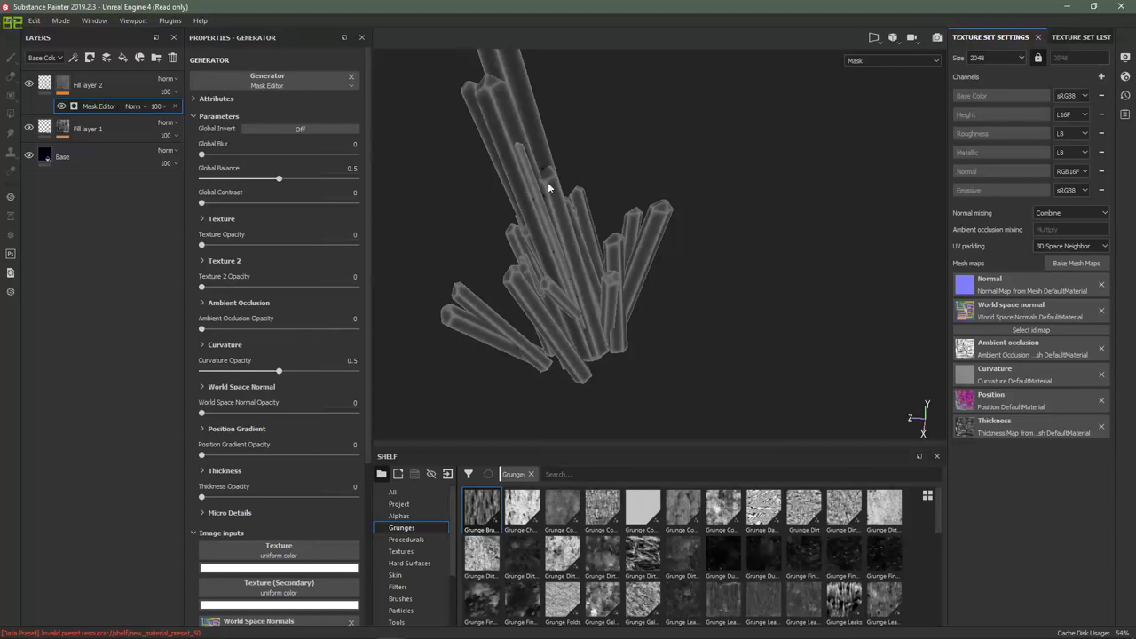
{"action": "left_click", "coordinate": [574, 269]}
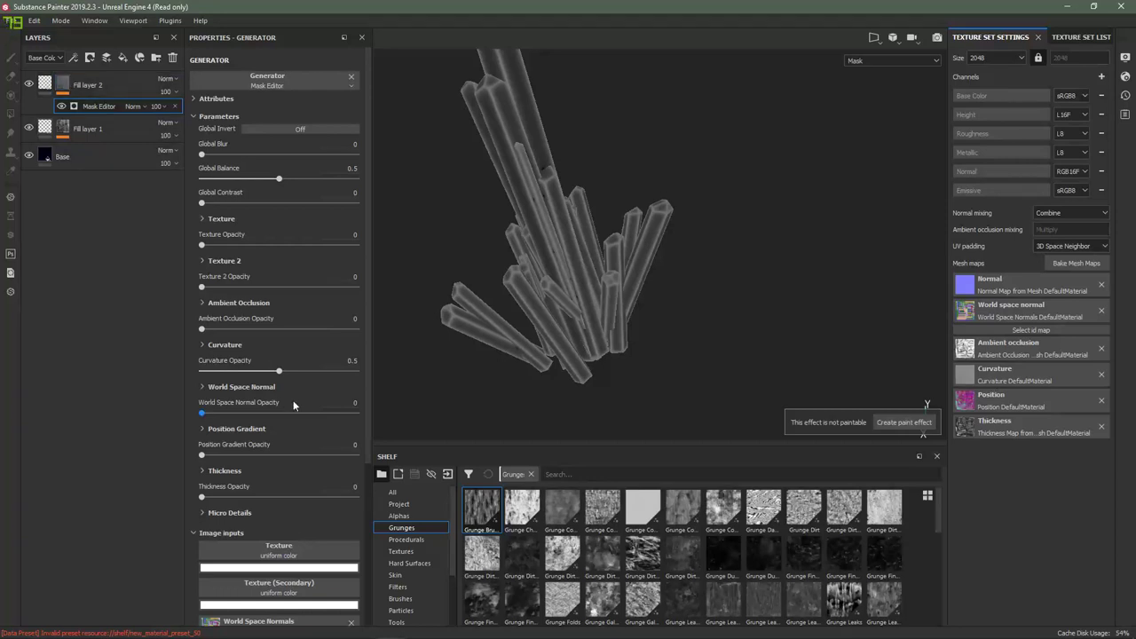
{"action": "scroll", "coordinate": [293, 402], "scroll_direction": "down", "scroll_amount": 1}
{"action": "scroll", "coordinate": [263, 439], "scroll_direction": "up", "scroll_amount": 1}
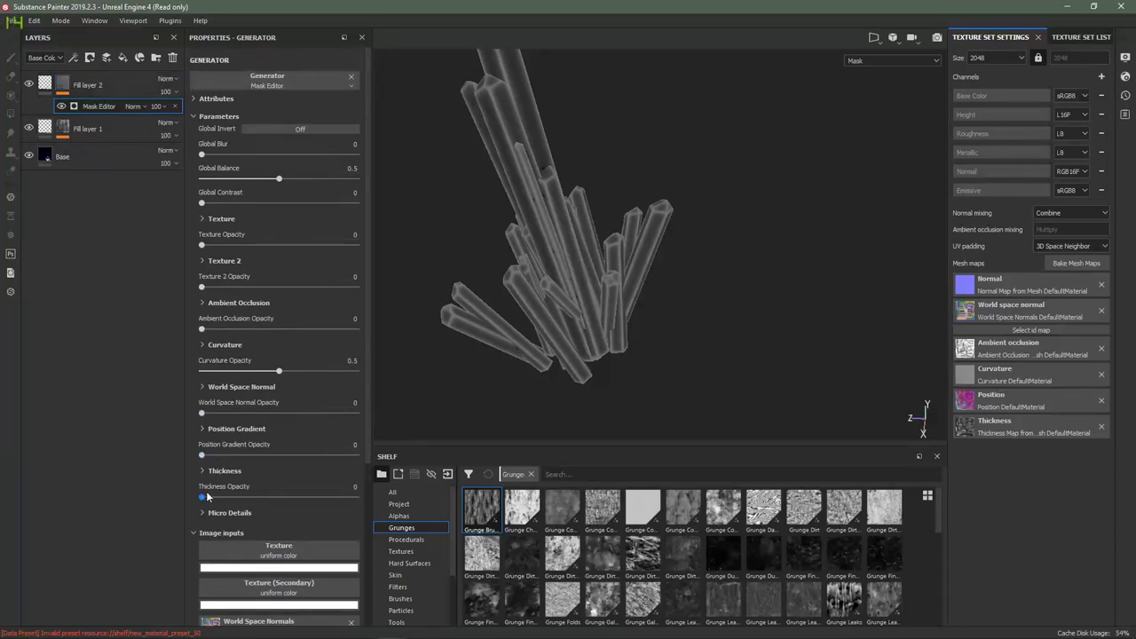
{"action": "left_click_drag", "start_coordinate": [202, 457], "coordinate": [363, 456]}
{"action": "left_click", "coordinate": [300, 129]}
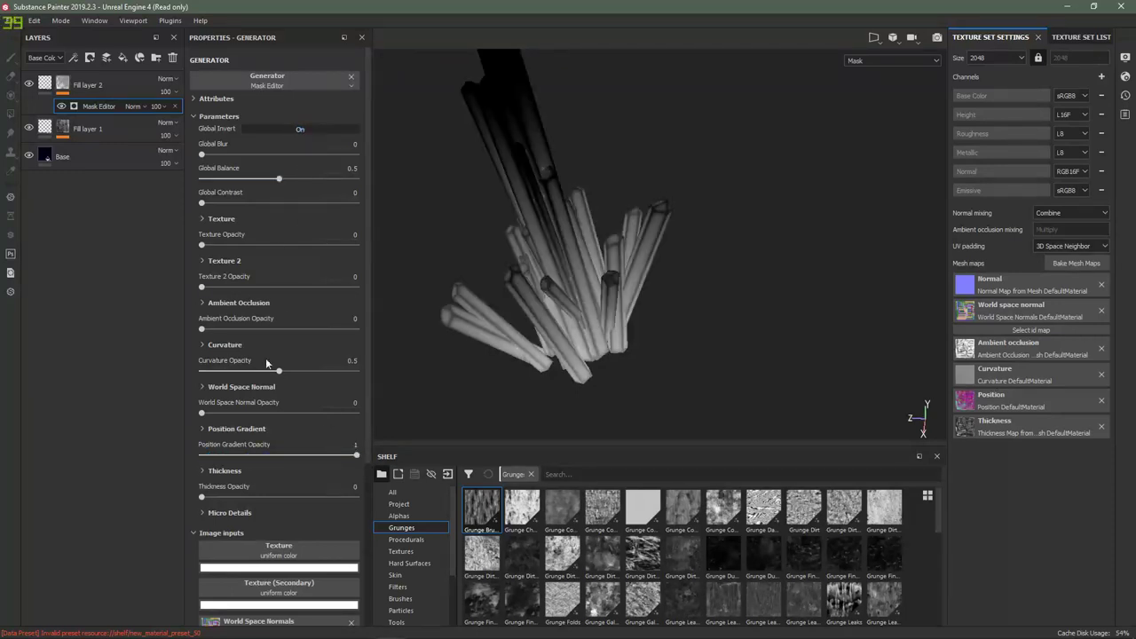
Step: Set the Mask Editor's world space normal opacity to 0.17, thickness opacity to 0.2, position gradient opacity to 0.72 and global balance to 0.33
{"action": "left_click_drag", "start_coordinate": [202, 414], "coordinate": [260, 427]}
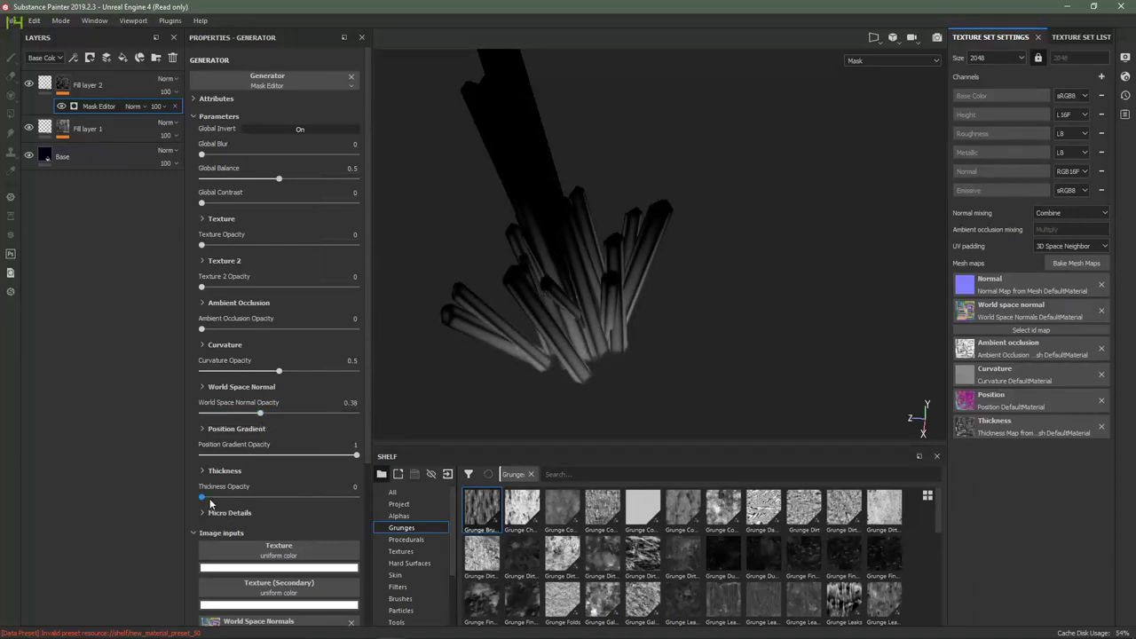
{"action": "left_click_drag", "start_coordinate": [210, 503], "coordinate": [234, 506]}
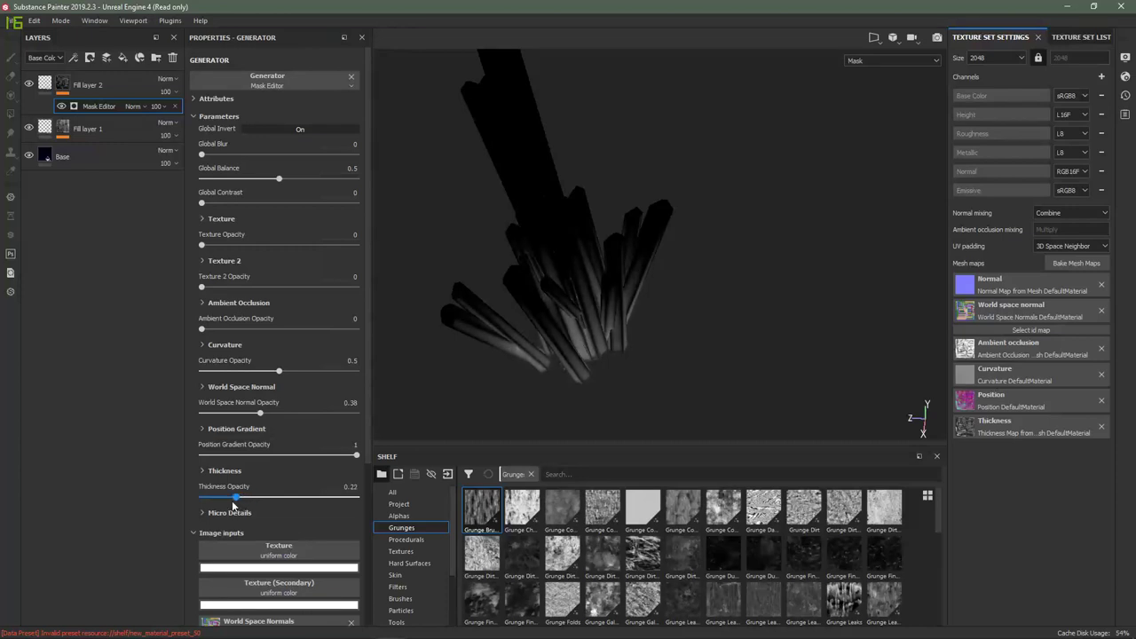
{"action": "left_click_drag", "start_coordinate": [356, 455], "coordinate": [315, 459]}
{"action": "left_click_drag", "start_coordinate": [261, 414], "coordinate": [226, 417]}
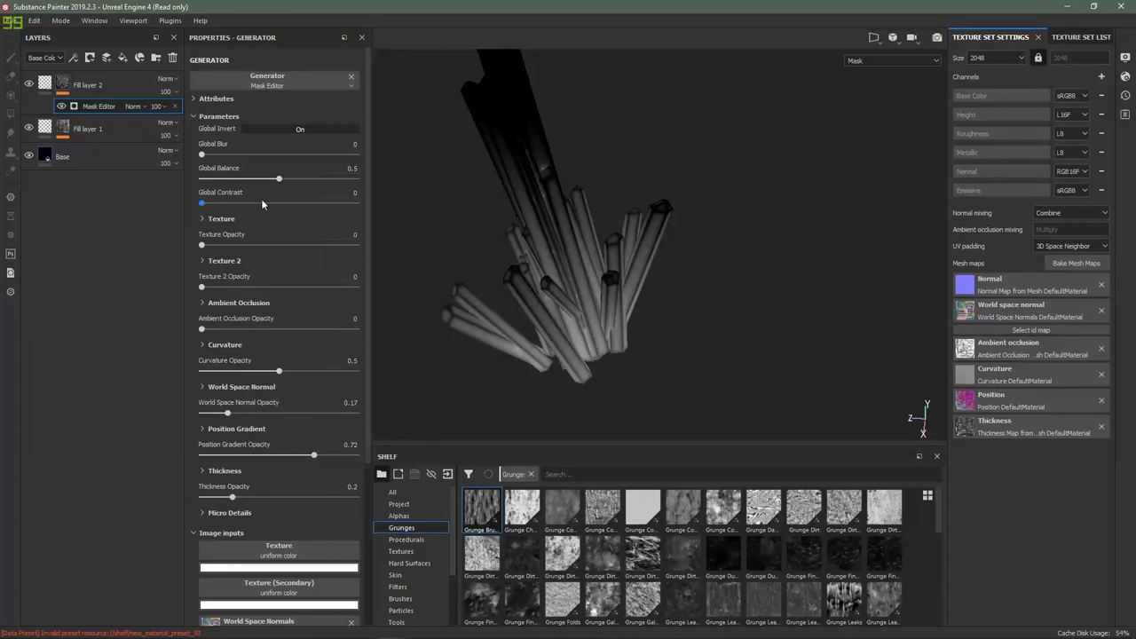
{"action": "mouse_move", "coordinate": [281, 179]}
{"action": "left_mouse_down"}
{"action": "mouse_move", "coordinate": [229, 179]}
{"action": "mouse_move", "coordinate": [253, 180]}
{"action": "left_mouse_up"}
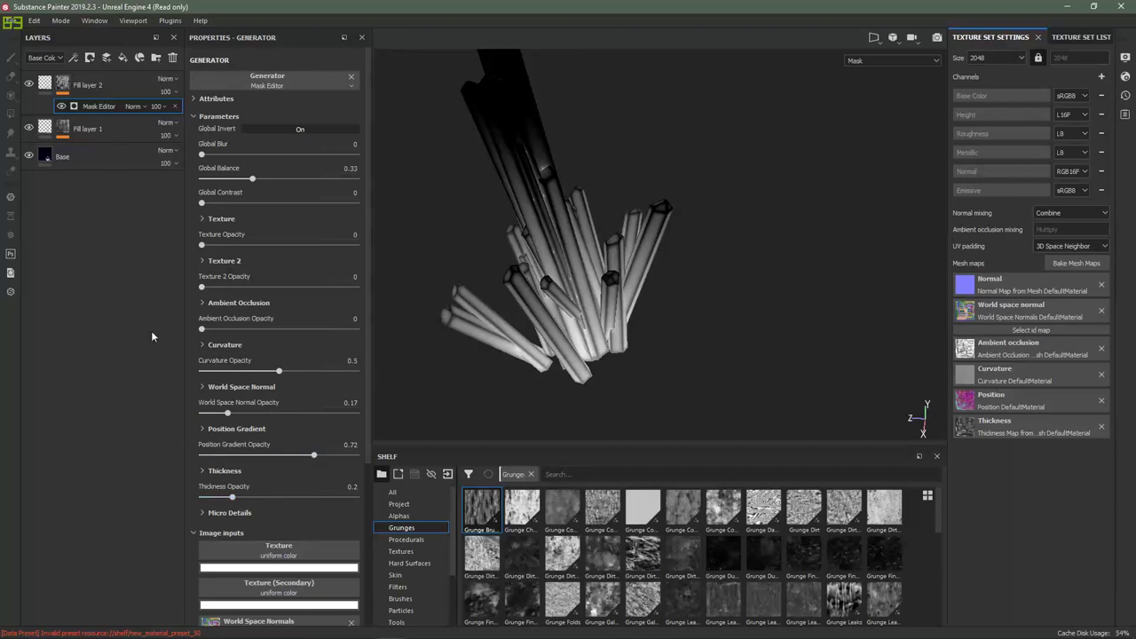
Step: Return to the material view, set the emissive mask's position gradient opacity to 0.7, and inspect the red fade along the crystals
{"action": "left_click", "coordinate": [45, 86]}
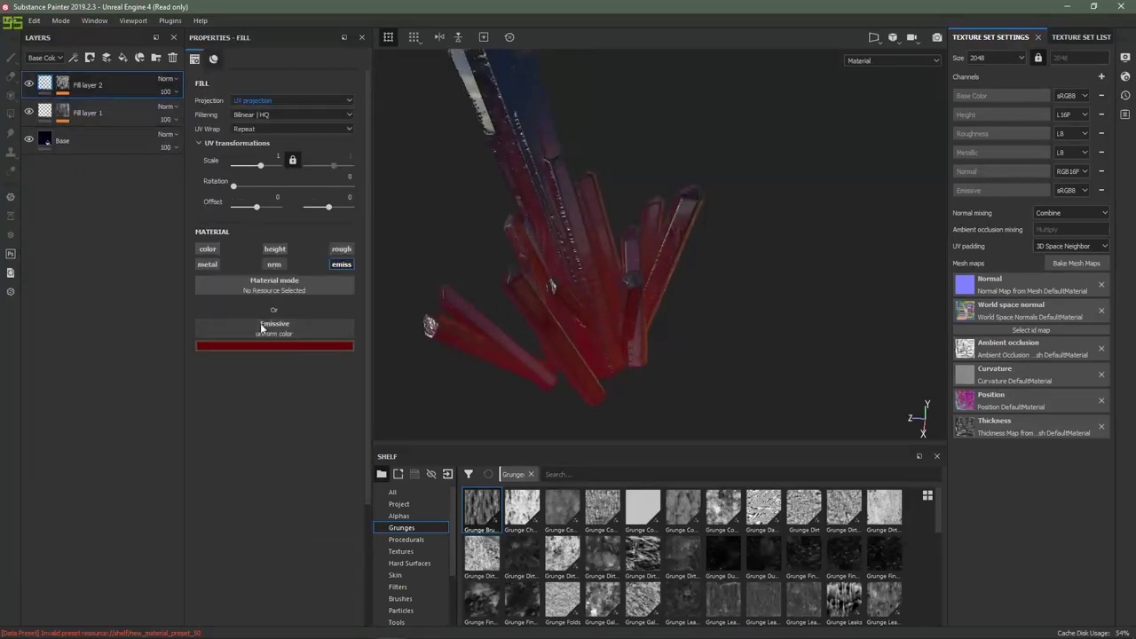
{"action": "left_click", "coordinate": [62, 84]}
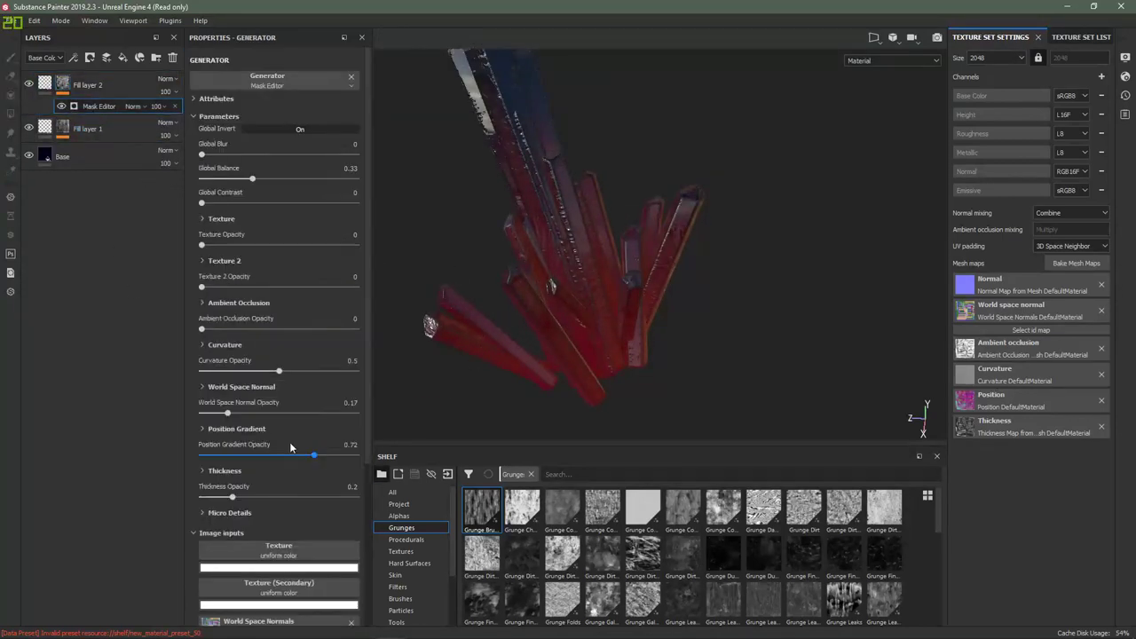
{"action": "left_click", "coordinate": [314, 458]}
{"action": "left_click_drag", "start_coordinate": [272, 459], "coordinate": [309, 458]}
{"action": "mouse_move", "coordinate": [524, 319]}
{"action": "left_mouse_down", "text": "alt"}
{"action": "mouse_move", "coordinate": [576, 306]}
{"action": "mouse_move", "coordinate": [536, 363]}
{"action": "left_mouse_up", "text": "alt"}
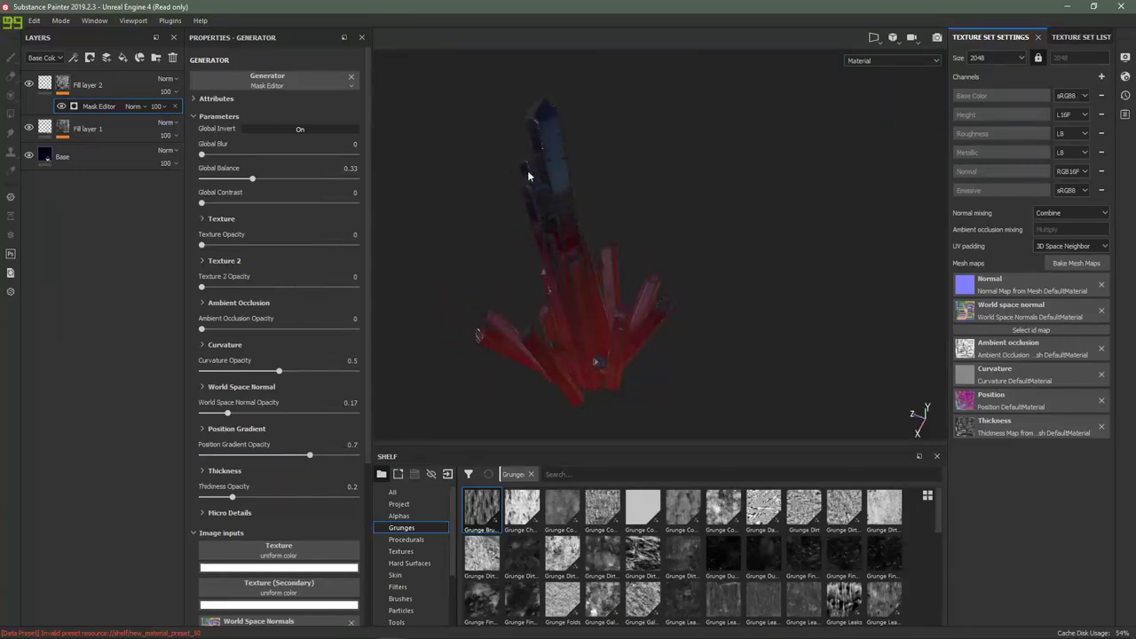
{"action": "left_click_drag", "start_coordinate": [555, 256], "coordinate": [555, 223], "text": "alt"}
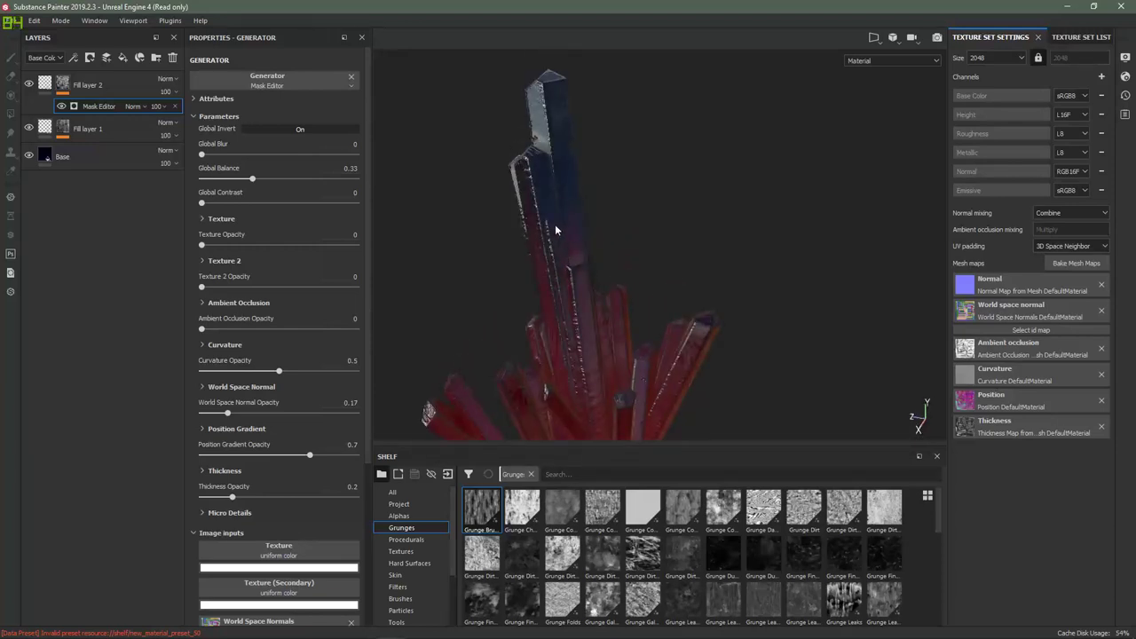
{"action": "left_click_drag", "start_coordinate": [583, 313], "coordinate": [581, 258], "text": "alt"}
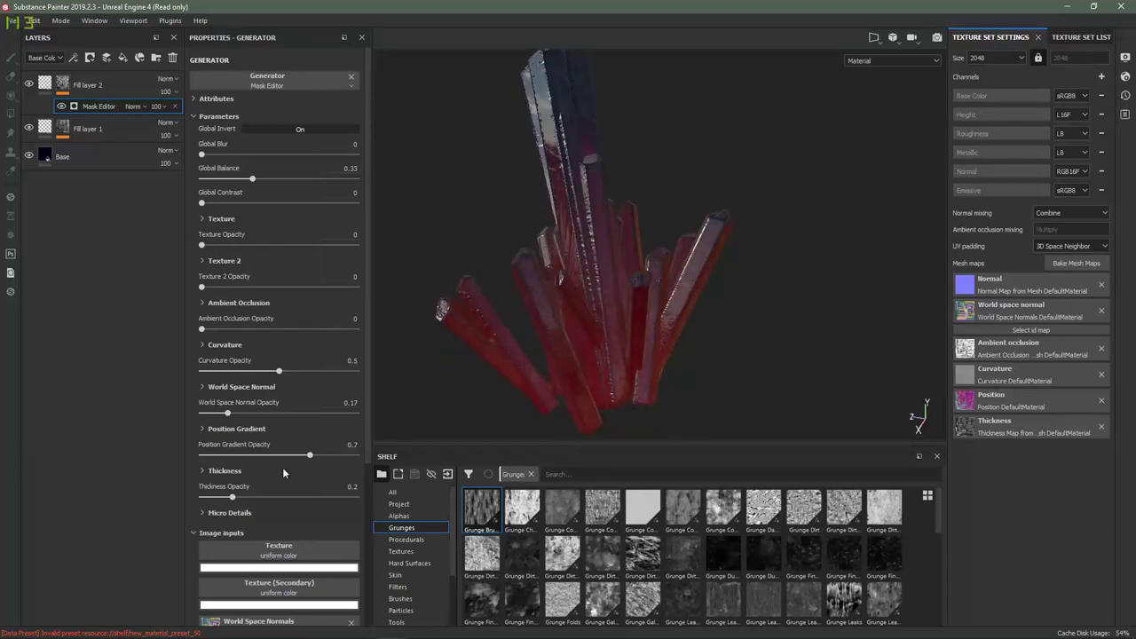
Step: Set the emissive mask's thickness opacity to 0.18, position gradient opacity to 0.53 and global balance to 0.23
{"action": "left_click_drag", "start_coordinate": [234, 495], "coordinate": [268, 496]}
{"action": "left_click_drag", "start_coordinate": [268, 497], "coordinate": [227, 499]}
{"action": "left_click_drag", "start_coordinate": [251, 181], "coordinate": [237, 182]}
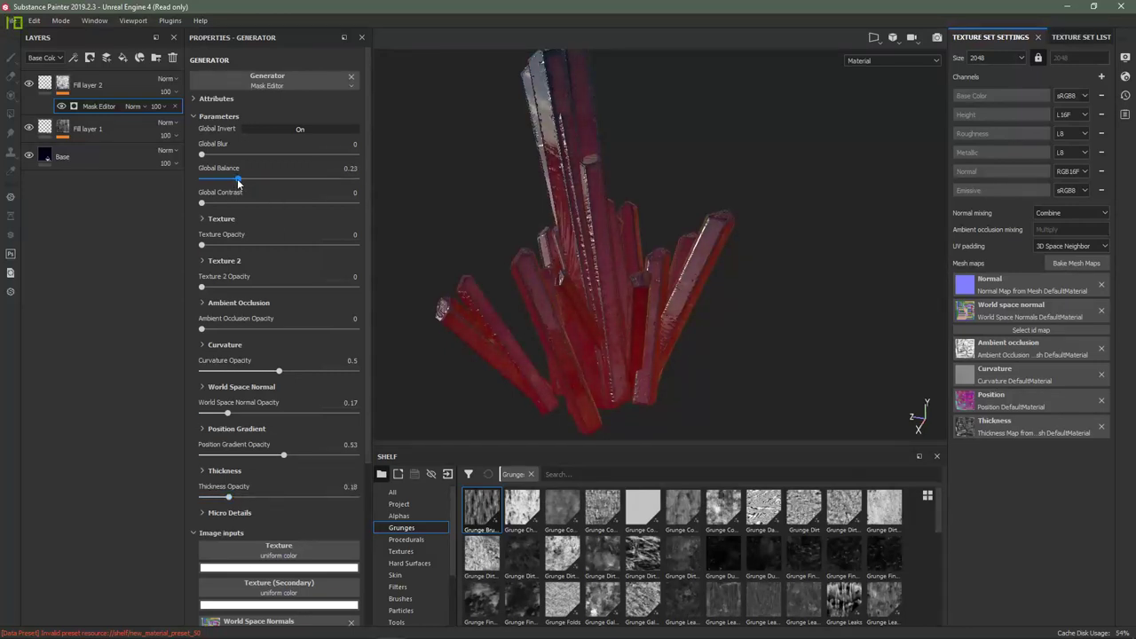
Step: Duplicate Fill layer 2, the red emissive layer
{"action": "left_click", "coordinate": [45, 89]}
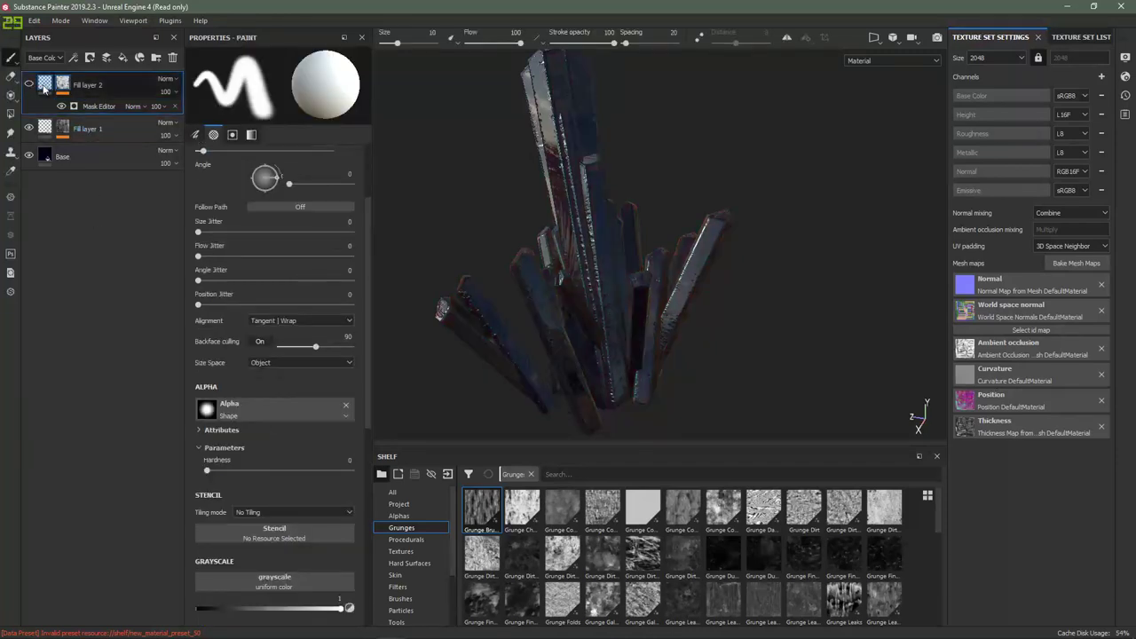
{"action": "left_click", "coordinate": [45, 89]}
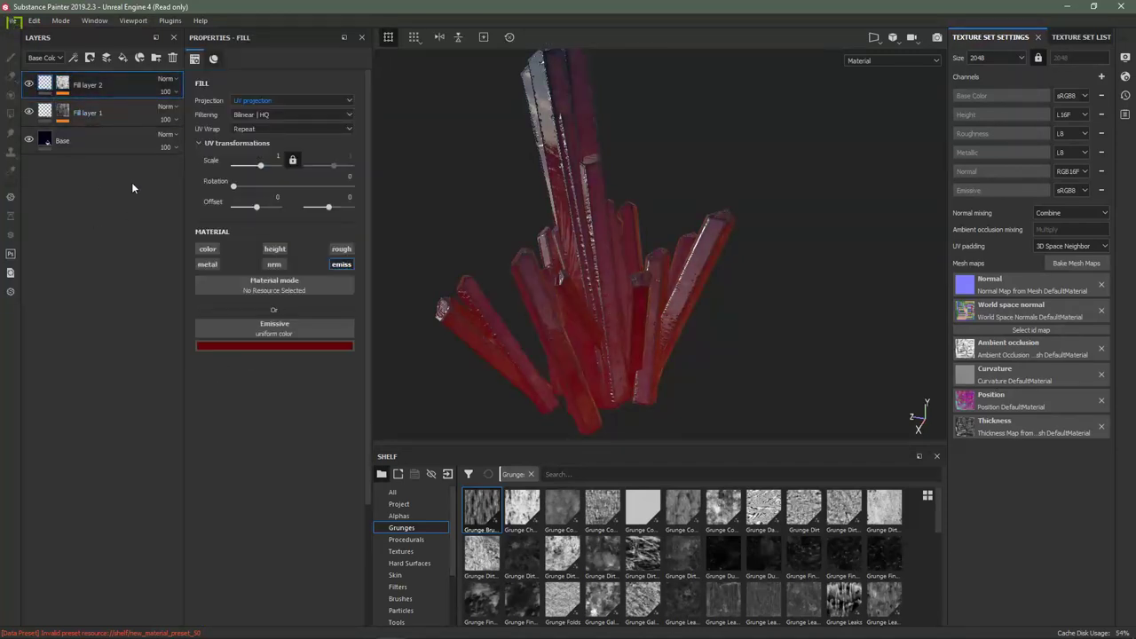
{"action": "key", "text": "ctrl+d"}
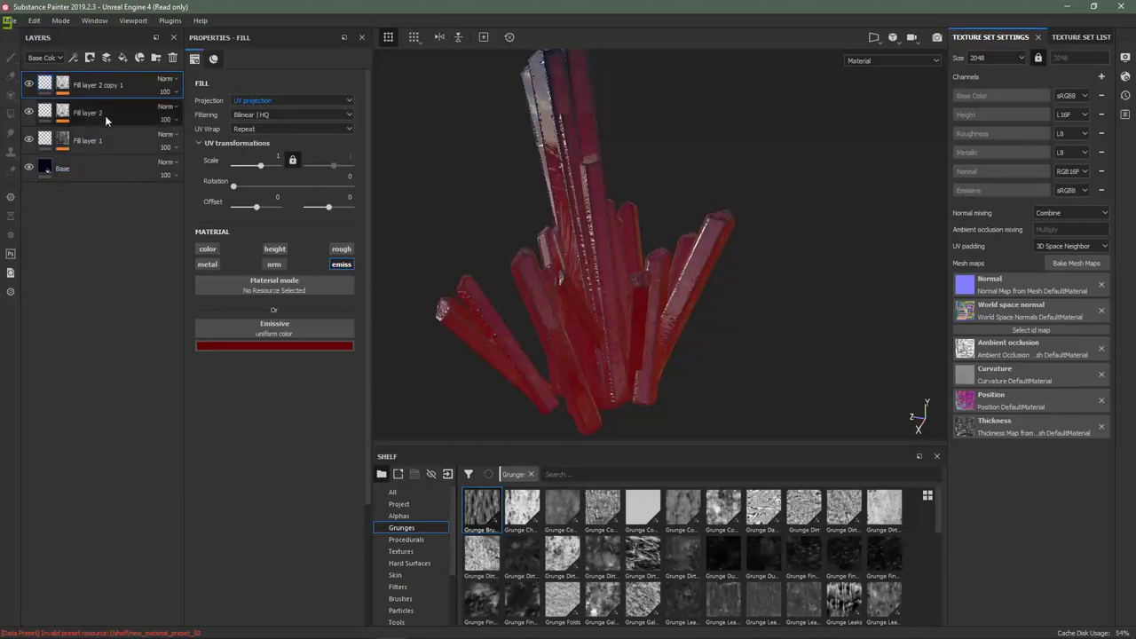
Step: Turn off global invert in the duplicate's Mask Editor while viewing the mask alone, and return to the material view
{"action": "left_click", "coordinate": [60, 82]}
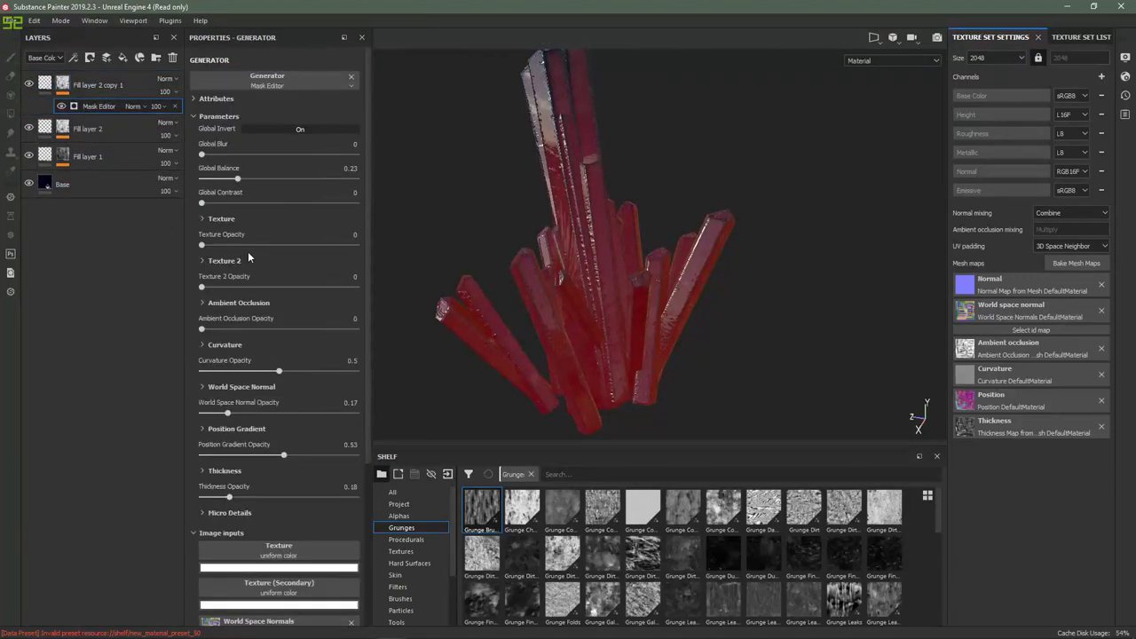
{"action": "left_click", "coordinate": [63, 84], "text": "alt"}
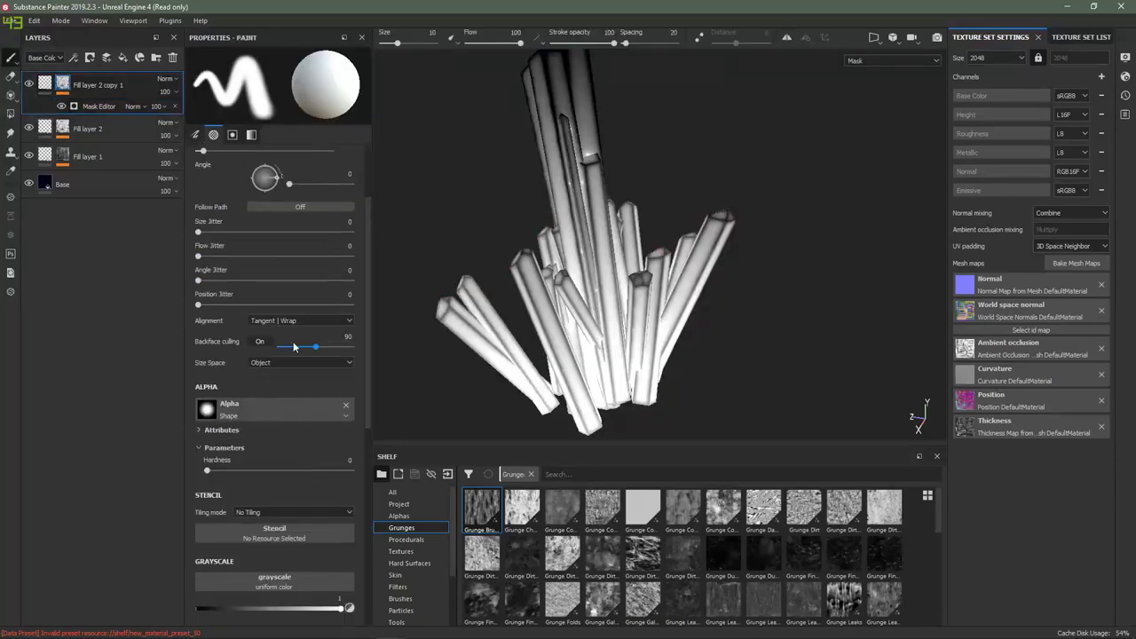
{"action": "left_click", "coordinate": [92, 107]}
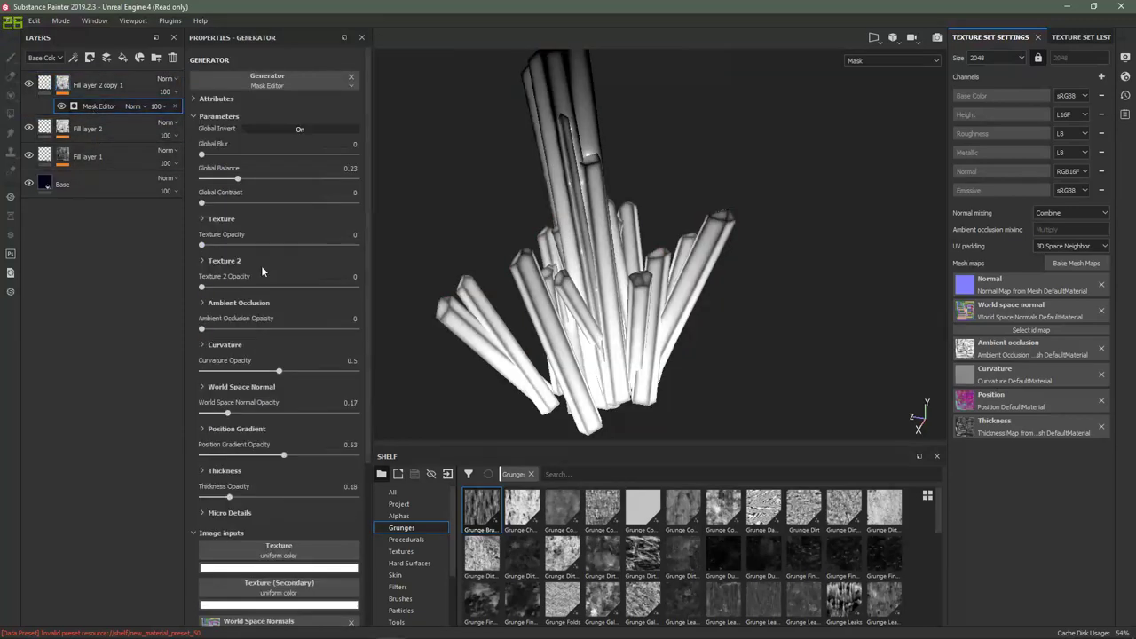
{"action": "left_click", "coordinate": [280, 132]}
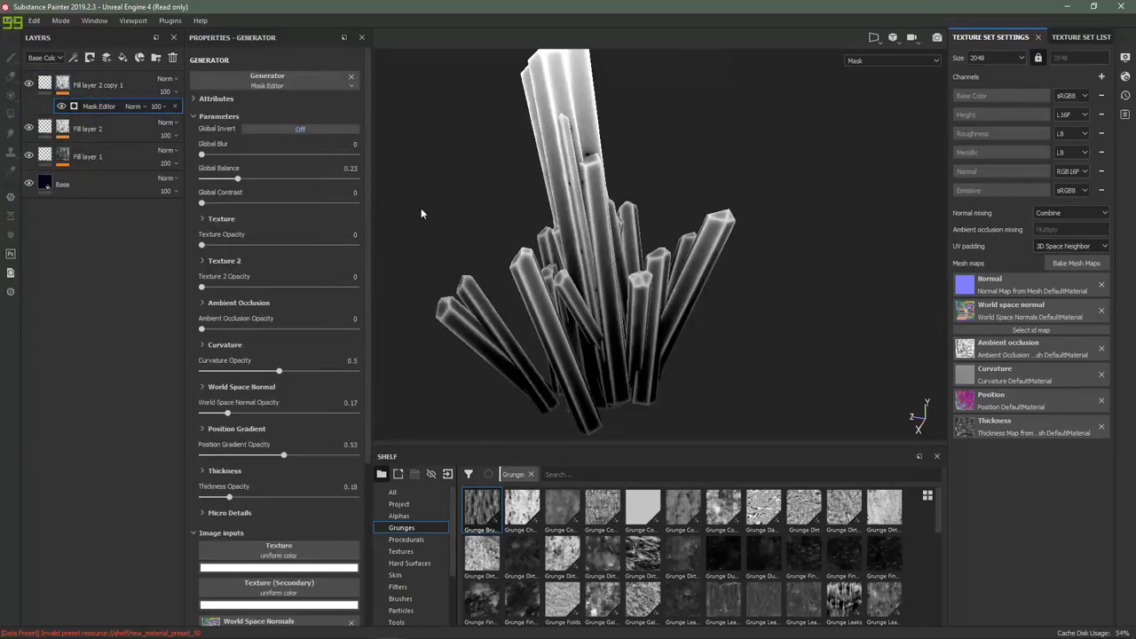
{"action": "left_click", "coordinate": [49, 85]}
{"action": "left_click_drag", "start_coordinate": [497, 149], "coordinate": [613, 286], "text": "alt"}
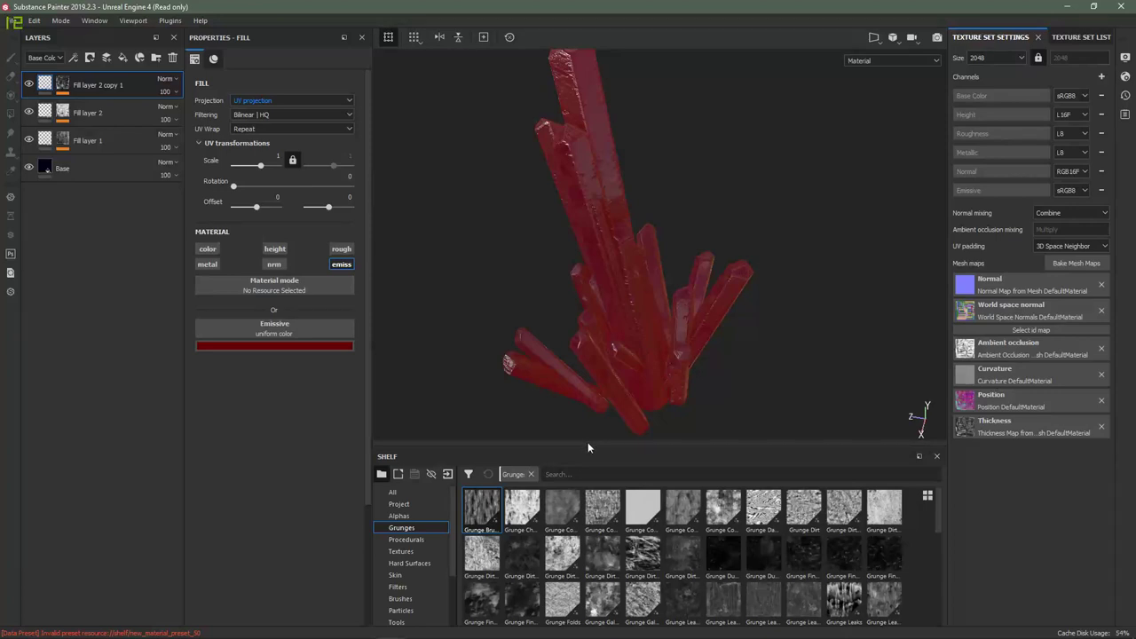
Step: Enlarge the 3D viewport and brighten the duplicated layer's emissive red to a value of 0.415
{"action": "left_click_drag", "start_coordinate": [586, 443], "coordinate": [590, 540]}
{"action": "left_click_drag", "start_coordinate": [372, 359], "coordinate": [357, 359]}
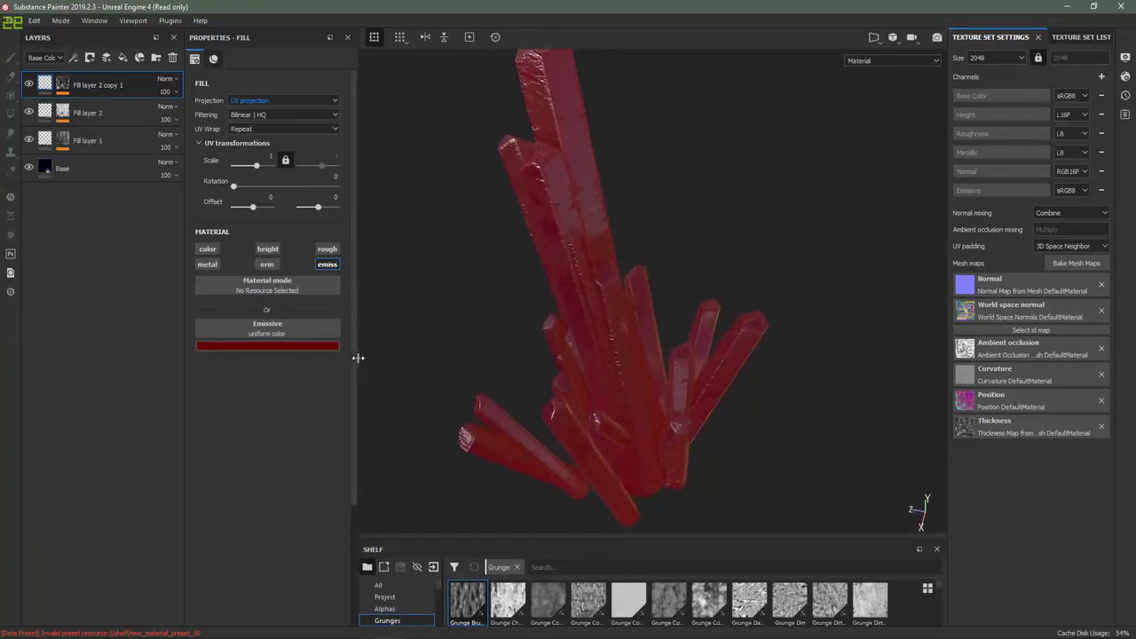
{"action": "left_click", "coordinate": [264, 345]}
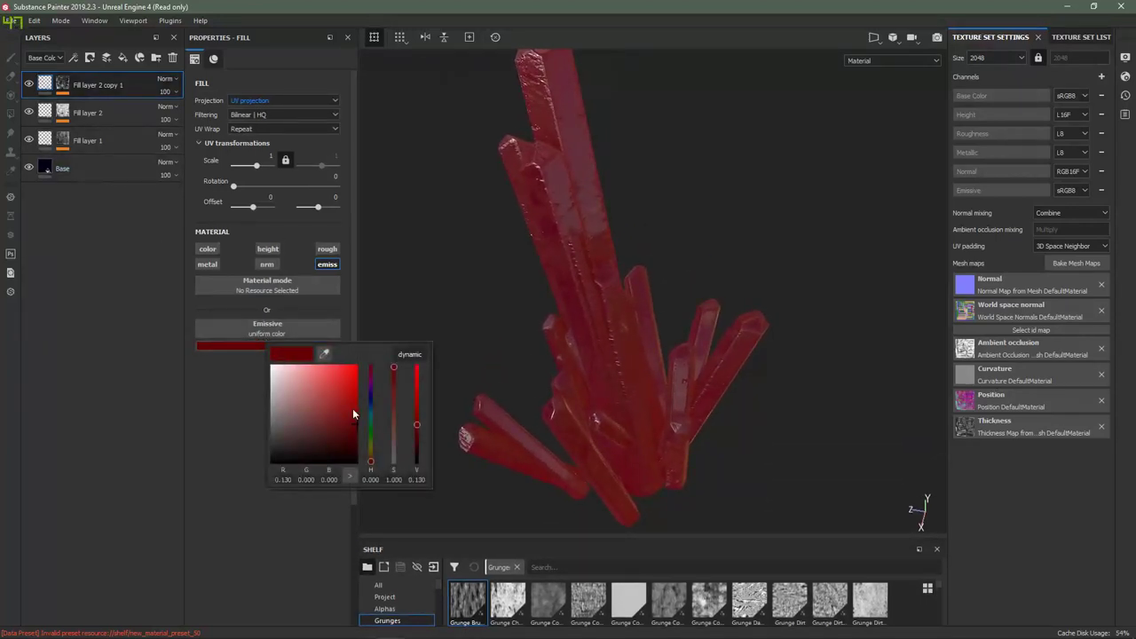
{"action": "left_click_drag", "start_coordinate": [416, 426], "coordinate": [415, 396]}
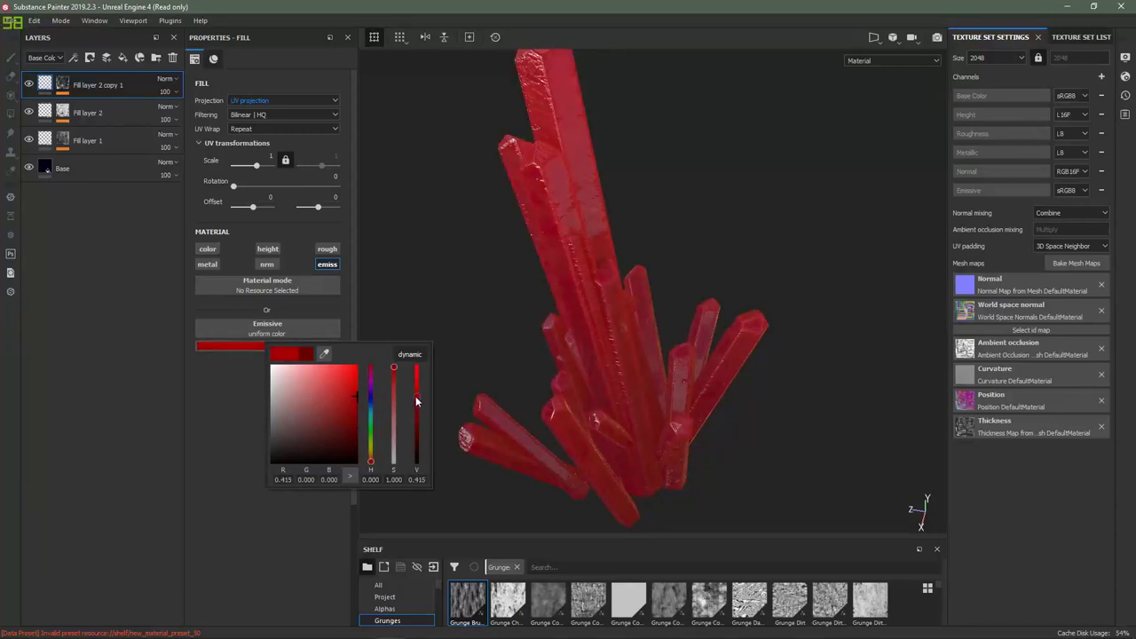
{"action": "left_click", "coordinate": [577, 335]}
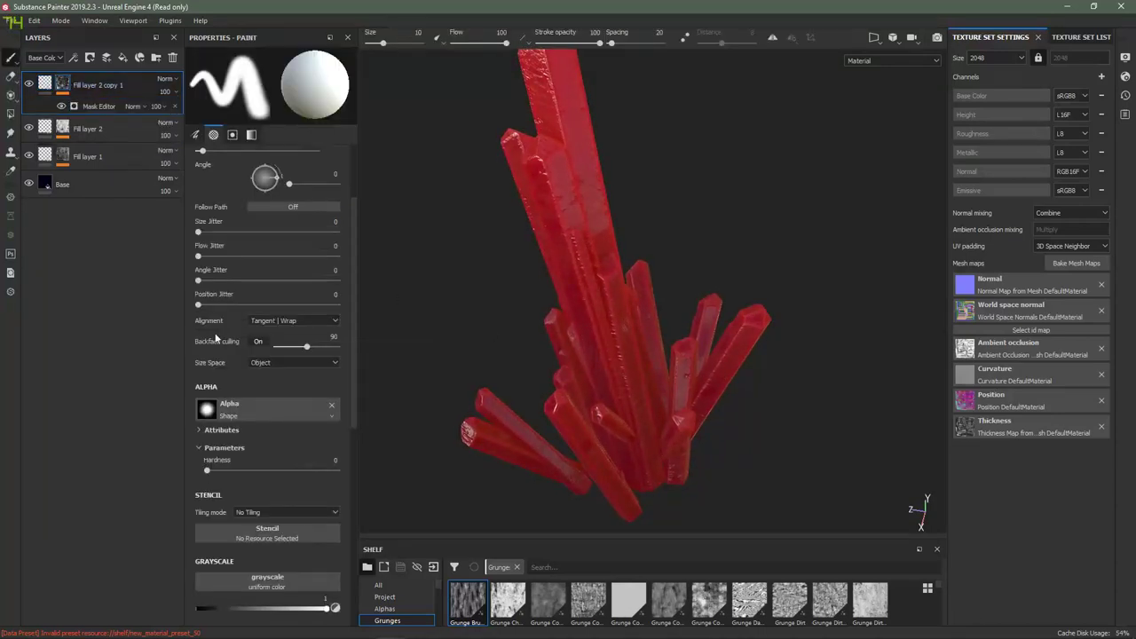
Step: Lower the duplicate's Mask Editor global balance to 0.14 while viewing its mask, and brighten its emissive color to vivid red
{"action": "left_click", "coordinate": [62, 85], "text": "alt"}
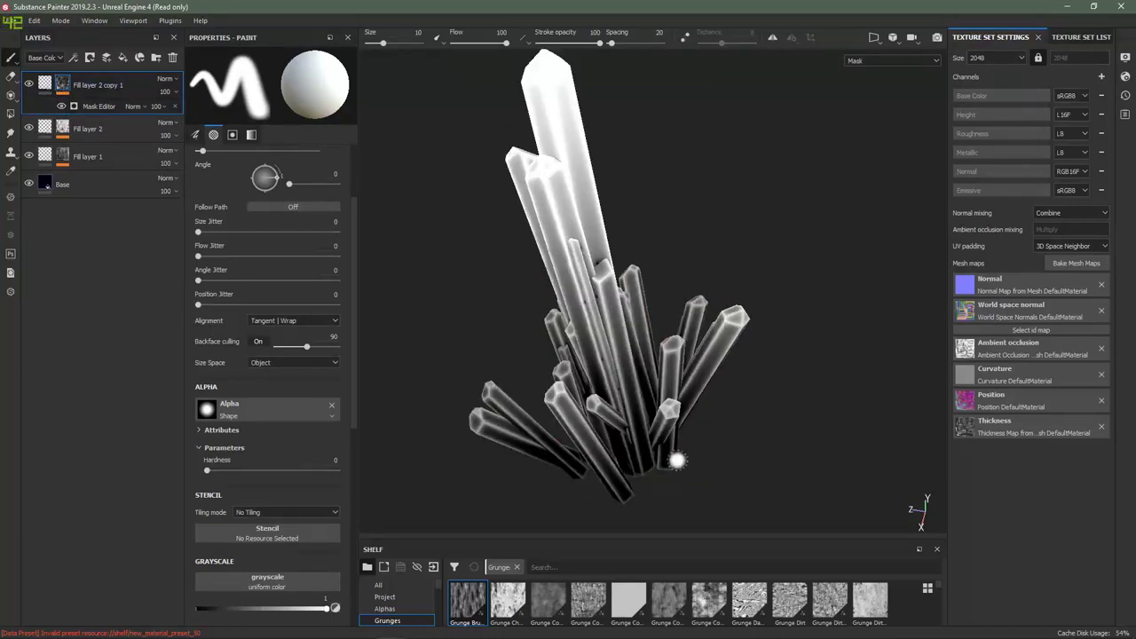
{"action": "left_click", "coordinate": [100, 107]}
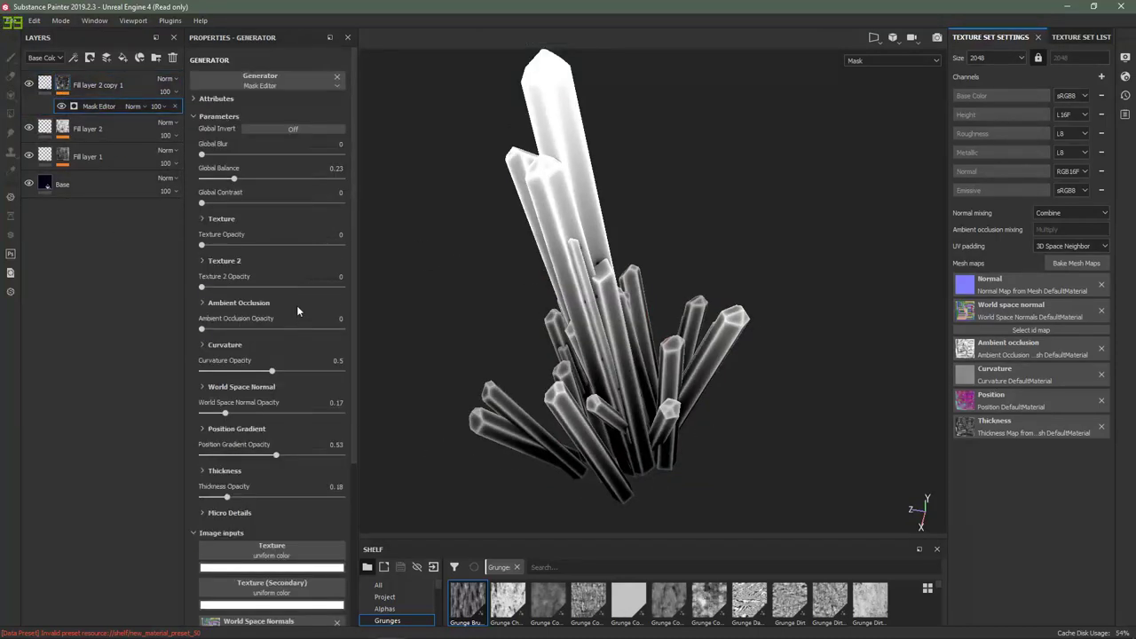
{"action": "mouse_move", "coordinate": [234, 178]}
{"action": "left_mouse_down"}
{"action": "mouse_move", "coordinate": [245, 179]}
{"action": "mouse_move", "coordinate": [221, 180]}
{"action": "left_mouse_up"}
{"action": "left_click", "coordinate": [45, 83]}
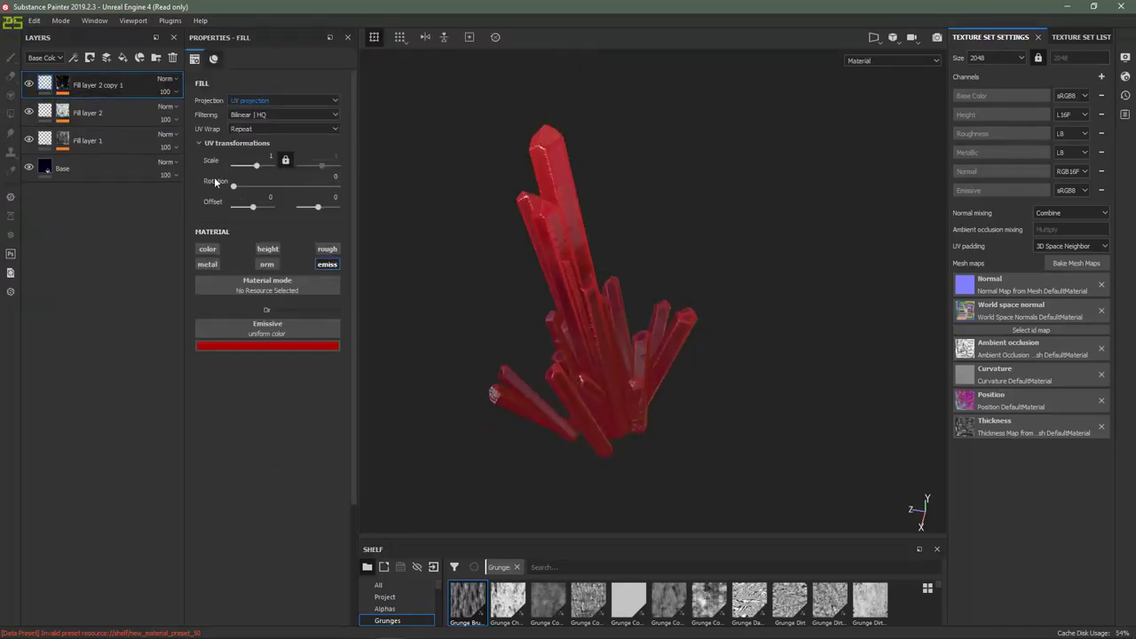
{"action": "left_click", "coordinate": [245, 348]}
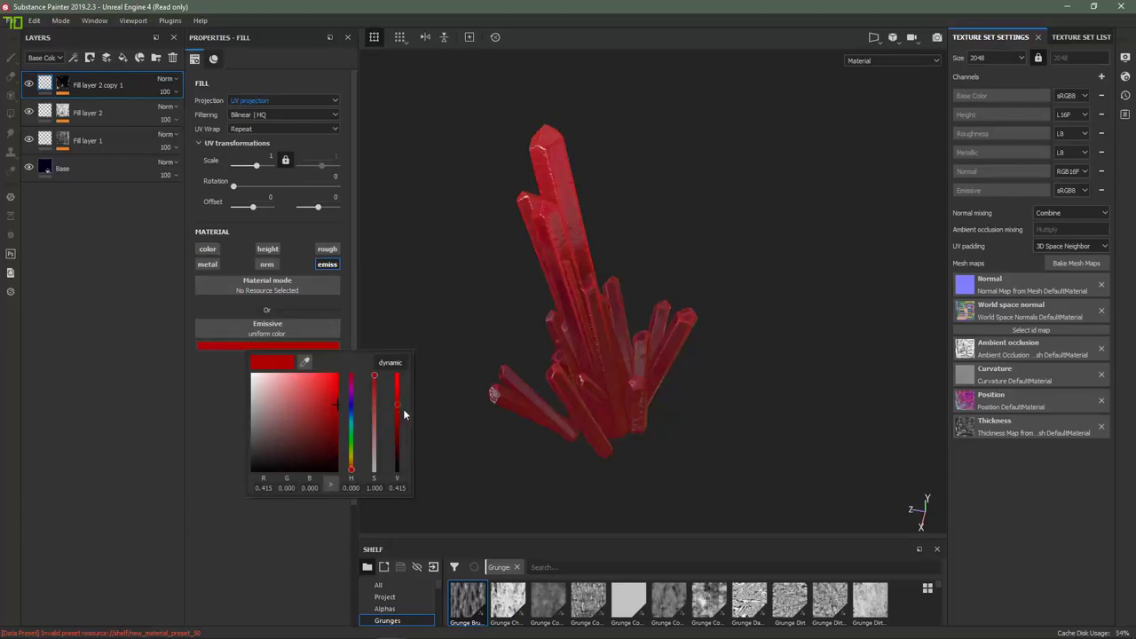
{"action": "left_click_drag", "start_coordinate": [402, 409], "coordinate": [399, 365]}
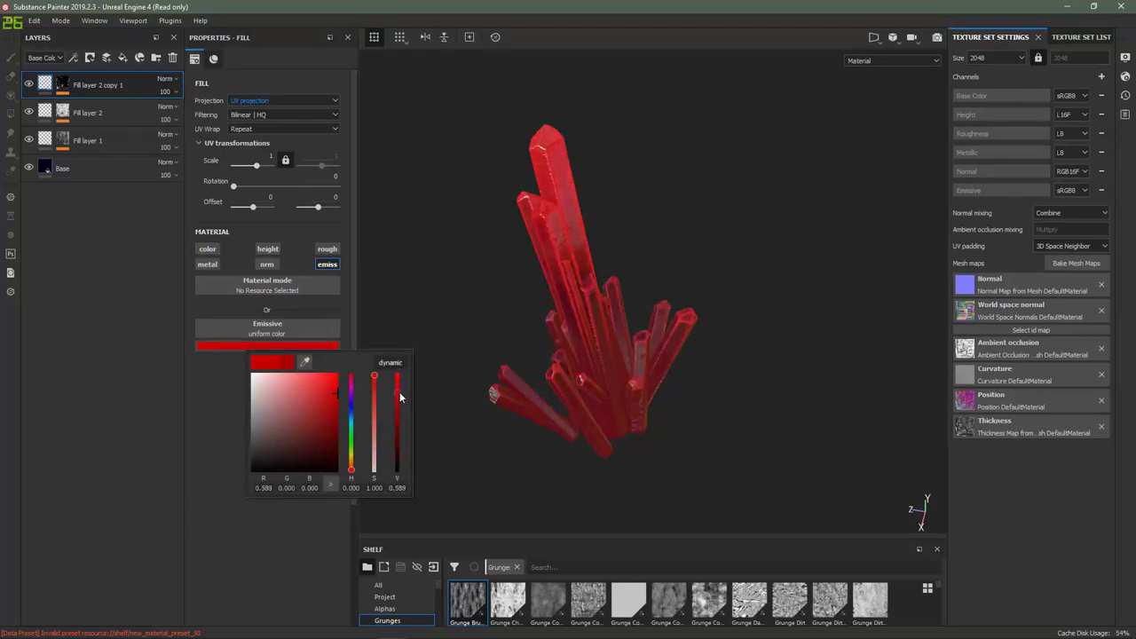
Step: Set the duplicate's Mask Editor curvature opacity to 0.38, texture opacity to 0.44 and thickness opacity to 0.13, and check the crystals under rotated lighting
{"action": "left_click", "coordinate": [64, 85]}
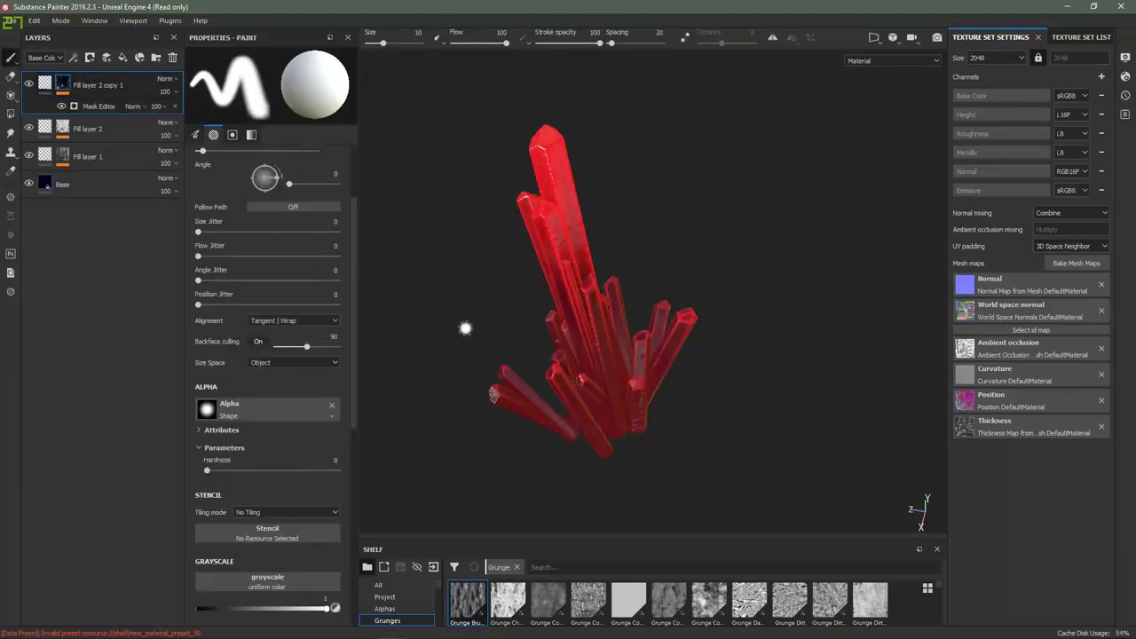
{"action": "left_click", "coordinate": [97, 107]}
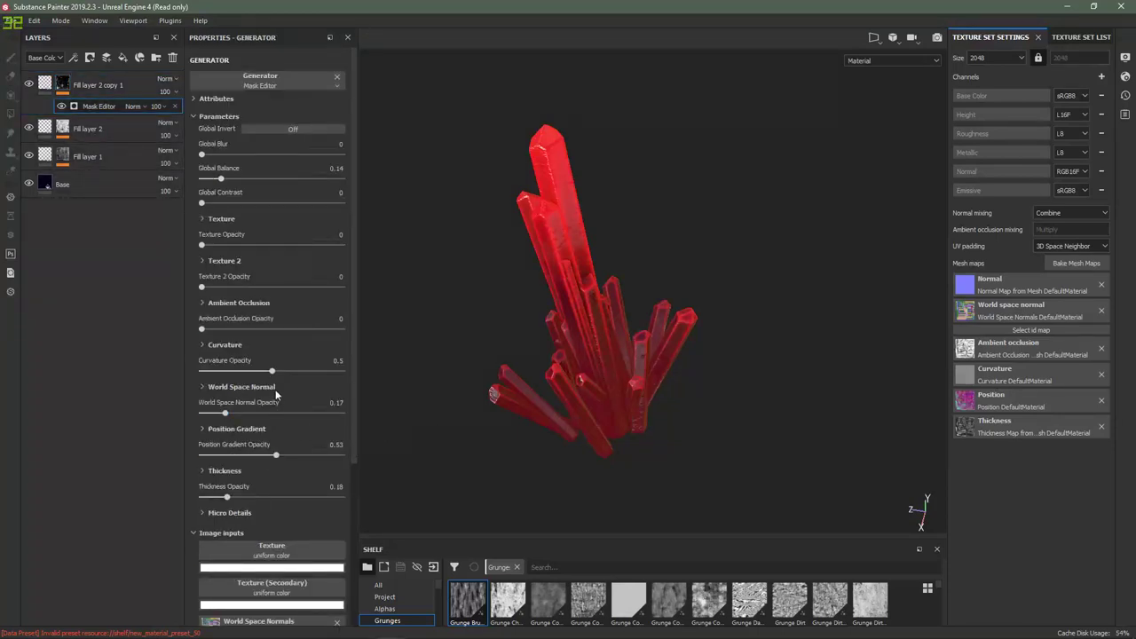
{"action": "mouse_move", "coordinate": [272, 371]}
{"action": "left_mouse_down"}
{"action": "mouse_move", "coordinate": [240, 371]}
{"action": "mouse_move", "coordinate": [254, 370]}
{"action": "left_mouse_up"}
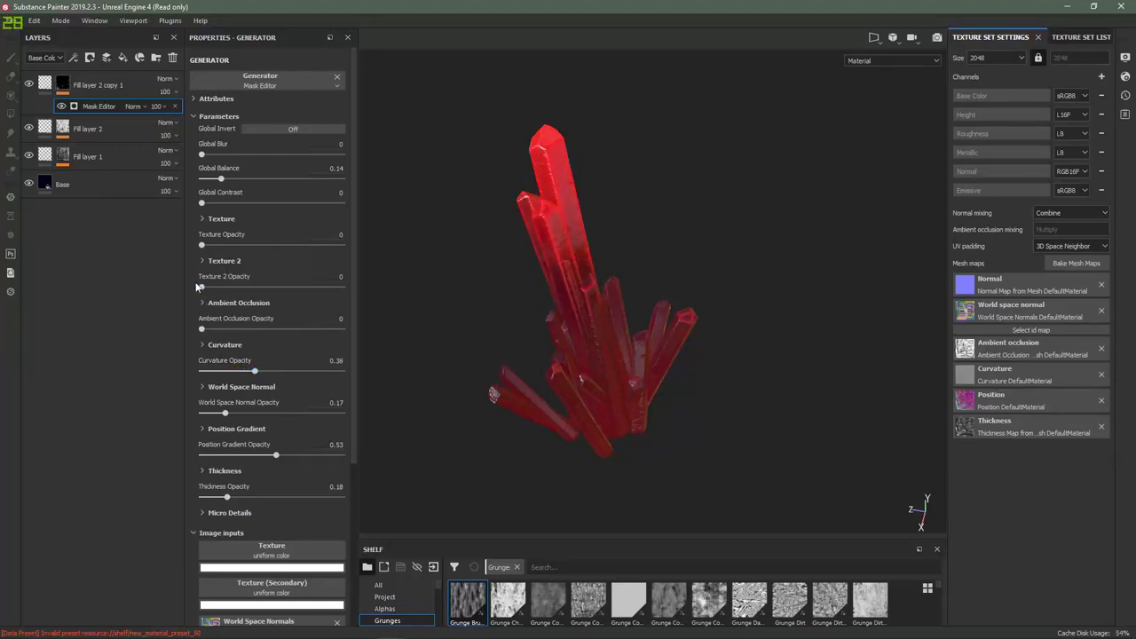
{"action": "left_click_drag", "start_coordinate": [205, 246], "coordinate": [272, 253]}
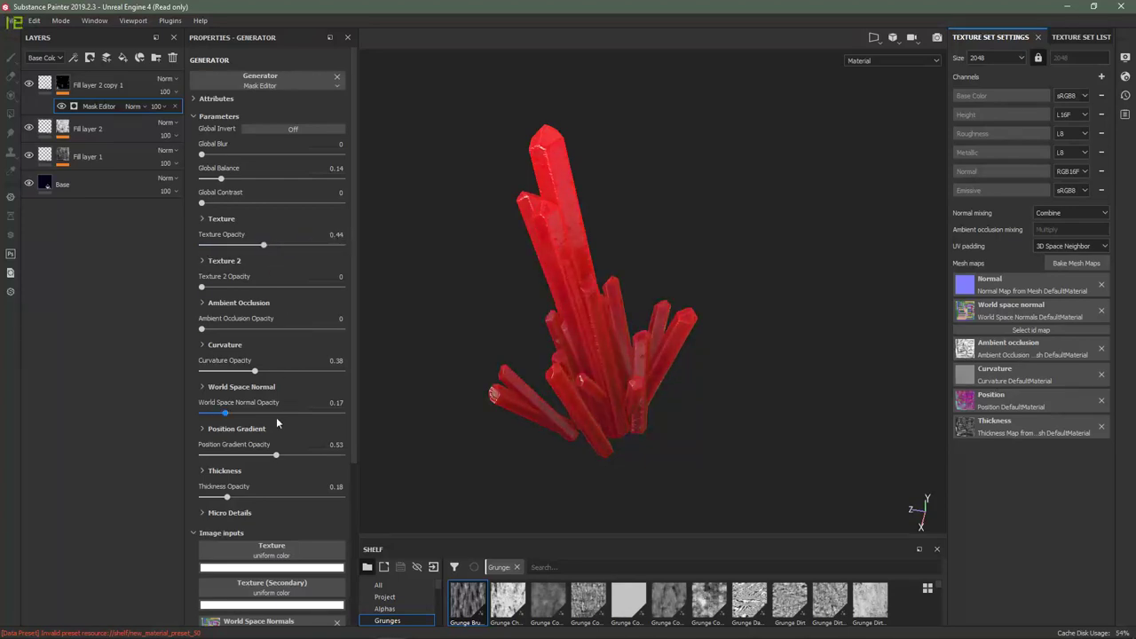
{"action": "mouse_move", "coordinate": [228, 503]}
{"action": "left_mouse_down"}
{"action": "mouse_move", "coordinate": [258, 506]}
{"action": "mouse_move", "coordinate": [221, 503]}
{"action": "left_mouse_up"}
{"action": "left_click_drag", "start_coordinate": [531, 347], "coordinate": [633, 333], "text": "alt"}
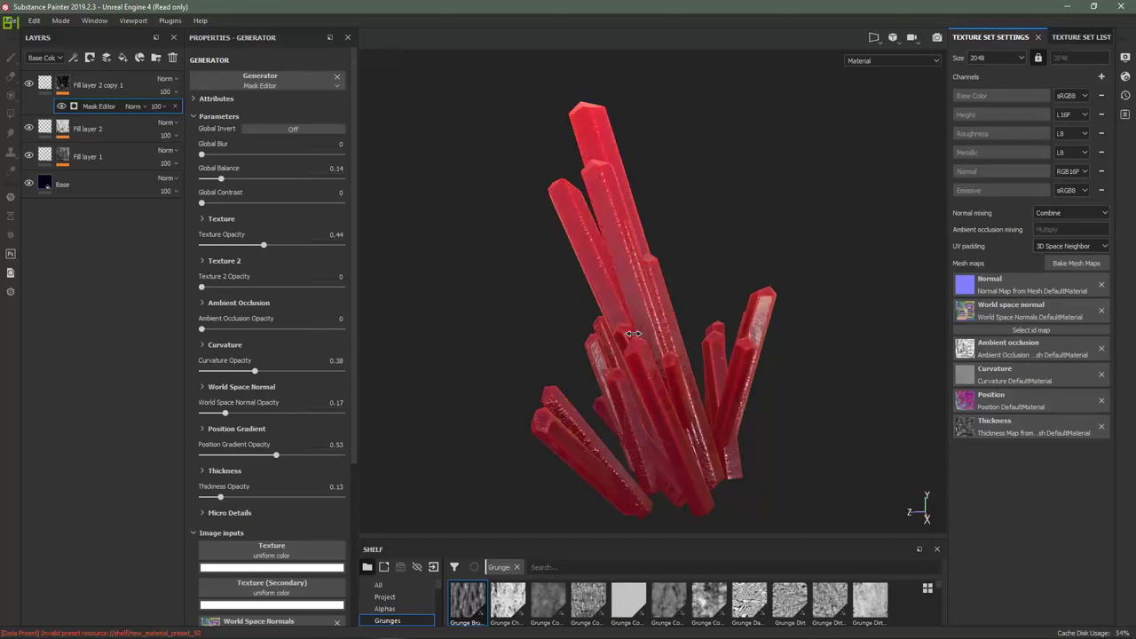
{"action": "right_click_drag", "start_coordinate": [633, 333], "coordinate": [619, 341], "text": "shift"}
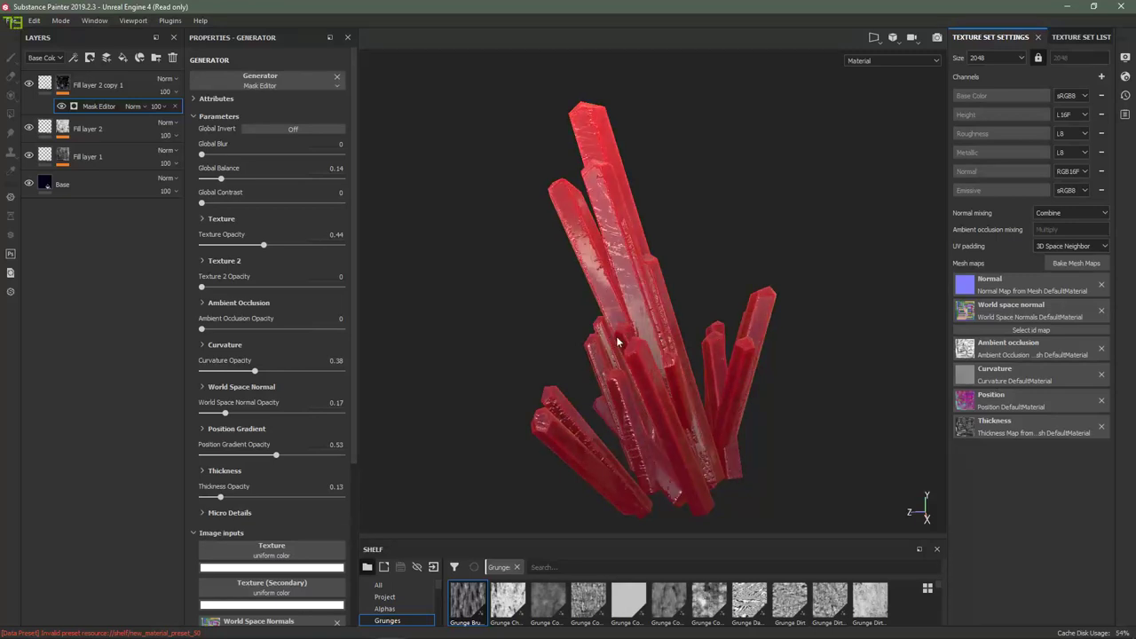
Step: Darken the emissive red to a value of 0.502 on Fill layer 2 copy 1 and about 0.04 on Fill layer 2, and inspect the crystals
{"action": "left_click", "coordinate": [42, 86]}
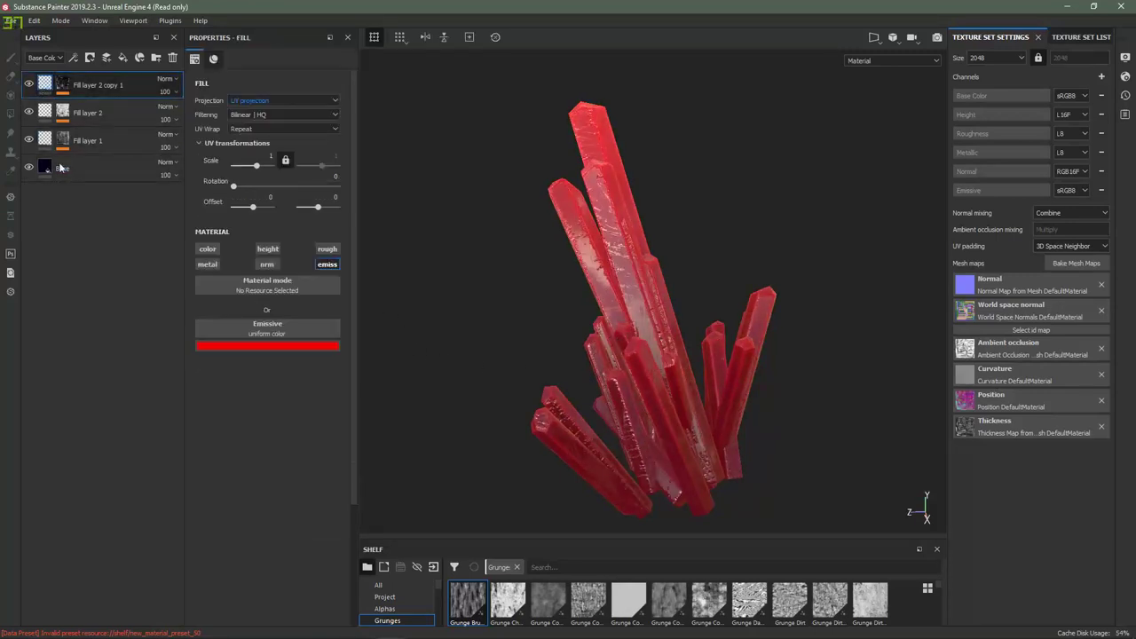
{"action": "left_click", "coordinate": [278, 345]}
{"action": "left_click_drag", "start_coordinate": [435, 383], "coordinate": [435, 401]}
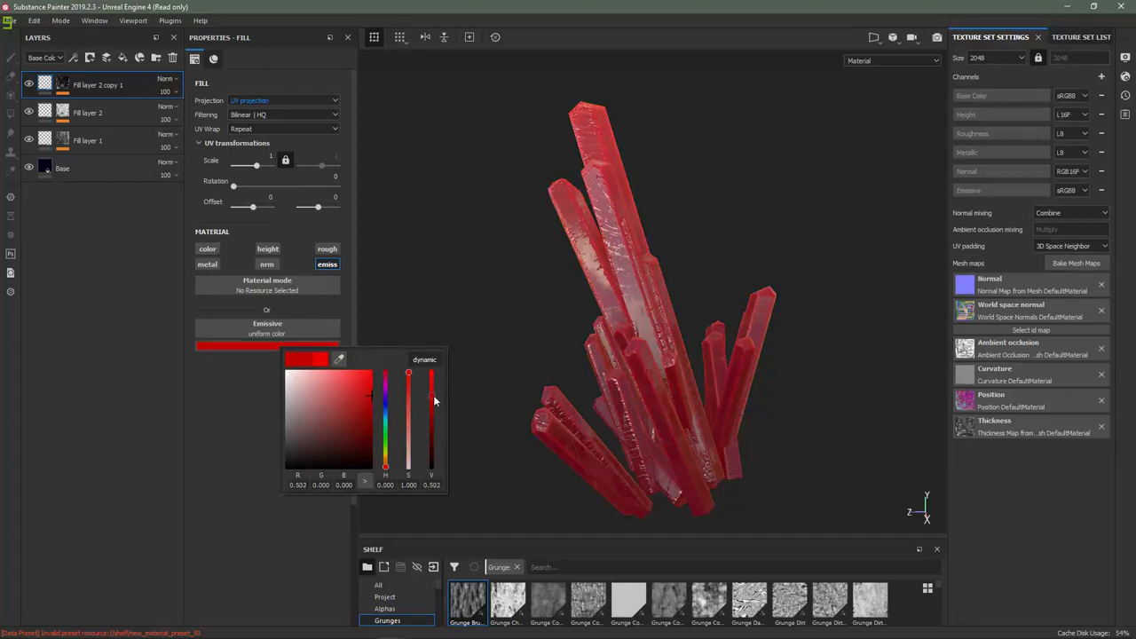
{"action": "left_click", "coordinate": [310, 347]}
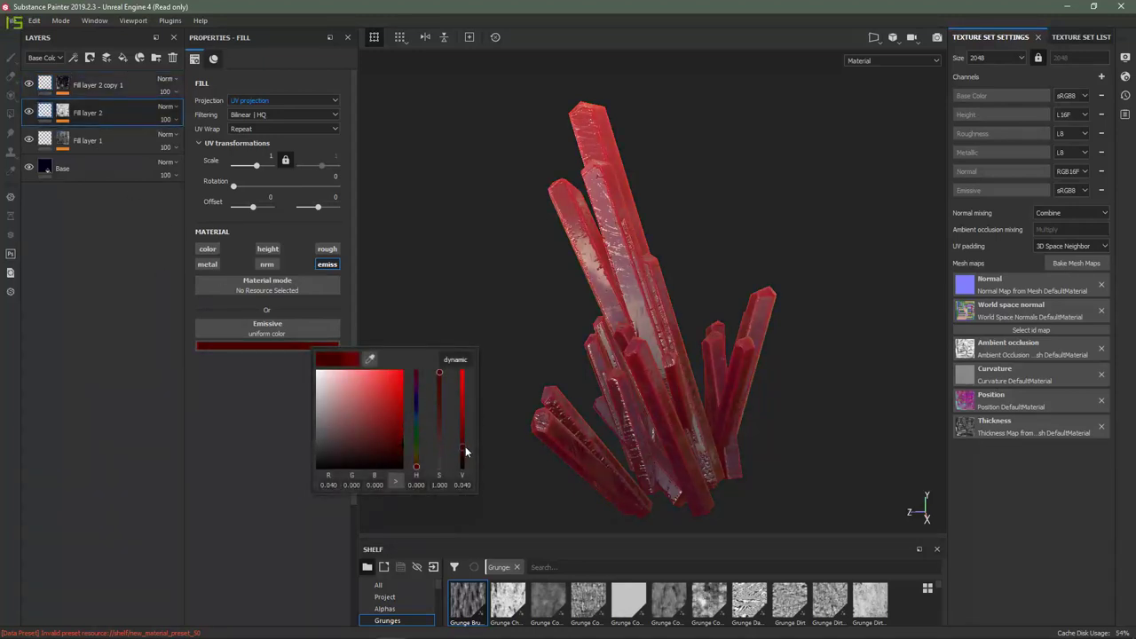
{"action": "left_click_drag", "start_coordinate": [644, 358], "coordinate": [514, 370], "text": "alt"}
{"action": "scroll", "coordinate": [631, 351], "scroll_direction": "down", "scroll_amount": 2}
{"action": "key", "text": "Tab"}
{"action": "scroll", "coordinate": [630, 350], "scroll_direction": "up", "scroll_amount": 2}
{"action": "key", "text": "Tab"}
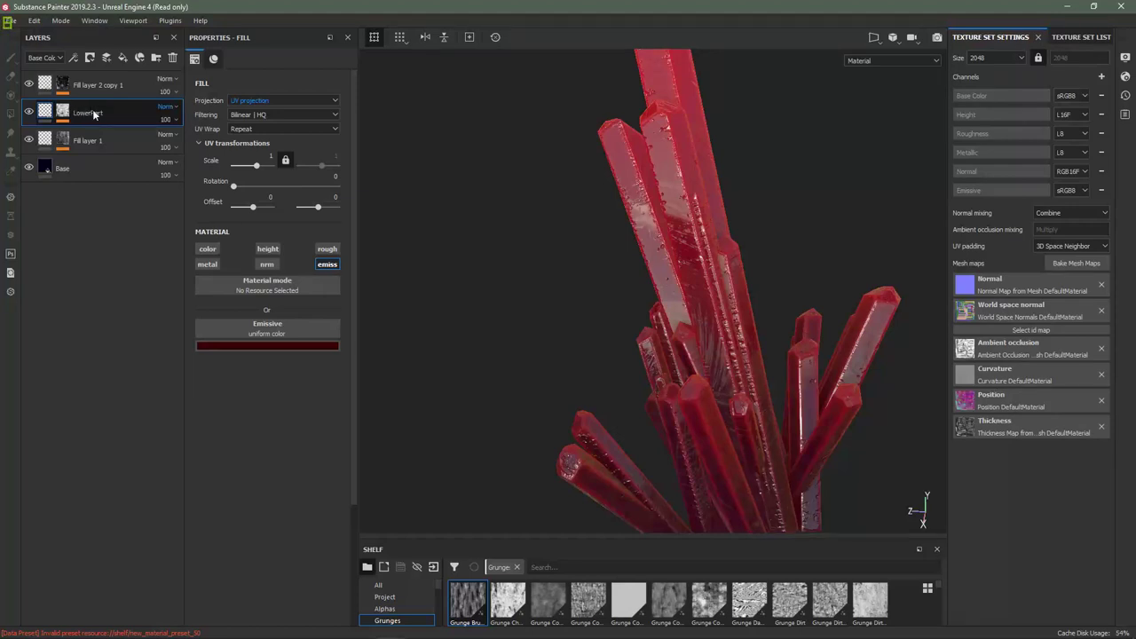
Step: Rename the Fill layer 2 copy 1 layer as HigherPart
{"action": "left_click", "coordinate": [98, 87]}
{"action": "double_click", "coordinate": [96, 87]}
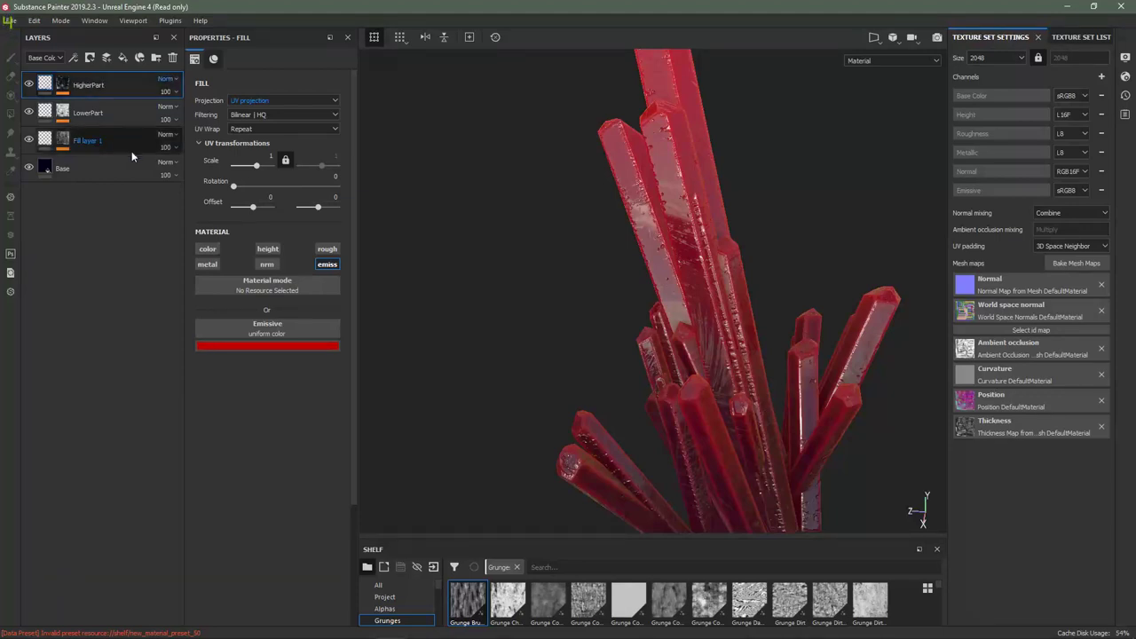
Step: Shift the LowerPart layer's emissive color to a dark teal with hue 0.527
{"action": "left_click", "coordinate": [44, 114]}
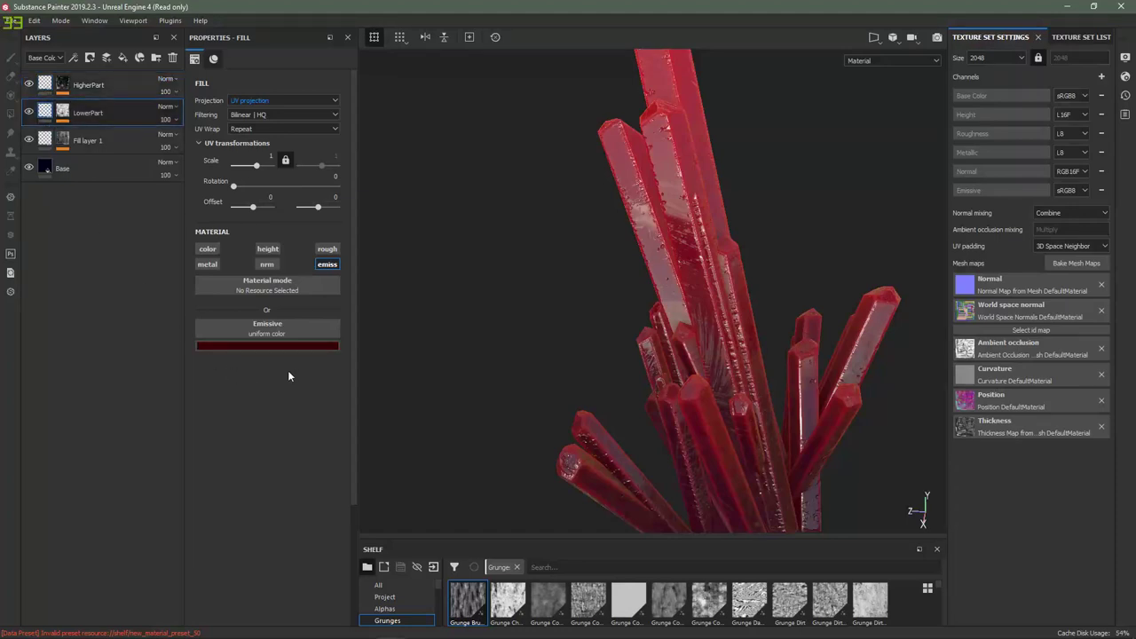
{"action": "left_click", "coordinate": [275, 346]}
{"action": "left_click_drag", "start_coordinate": [385, 475], "coordinate": [385, 433]}
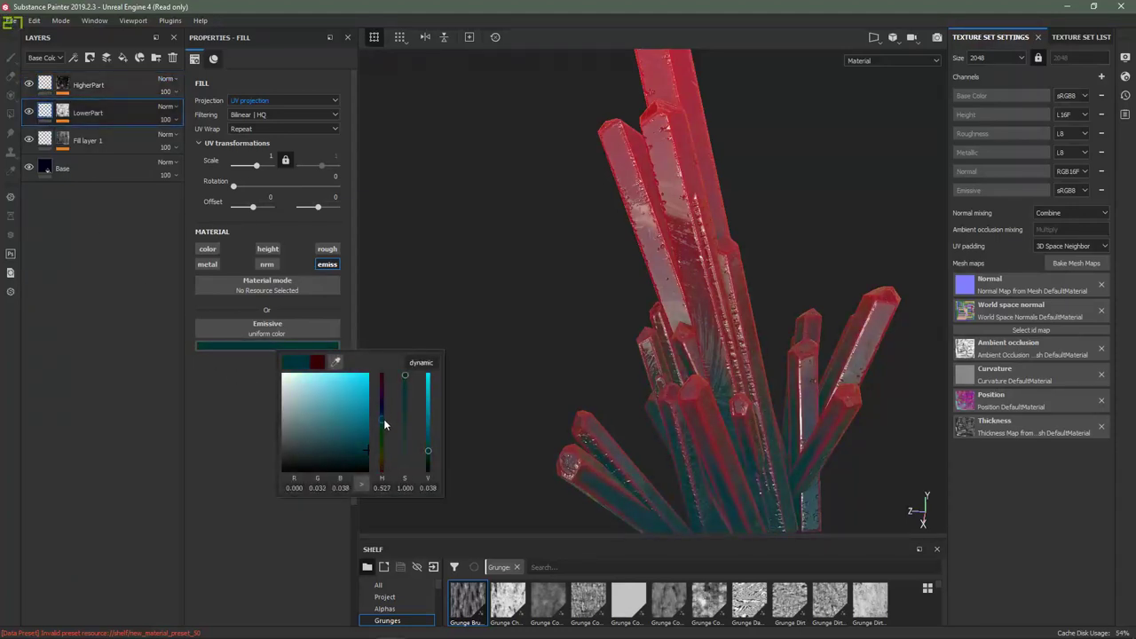
Step: Change the HigherPart layer's emissive color from red to bright teal and inspect the whole crystal cluster
{"action": "left_click", "coordinate": [43, 88]}
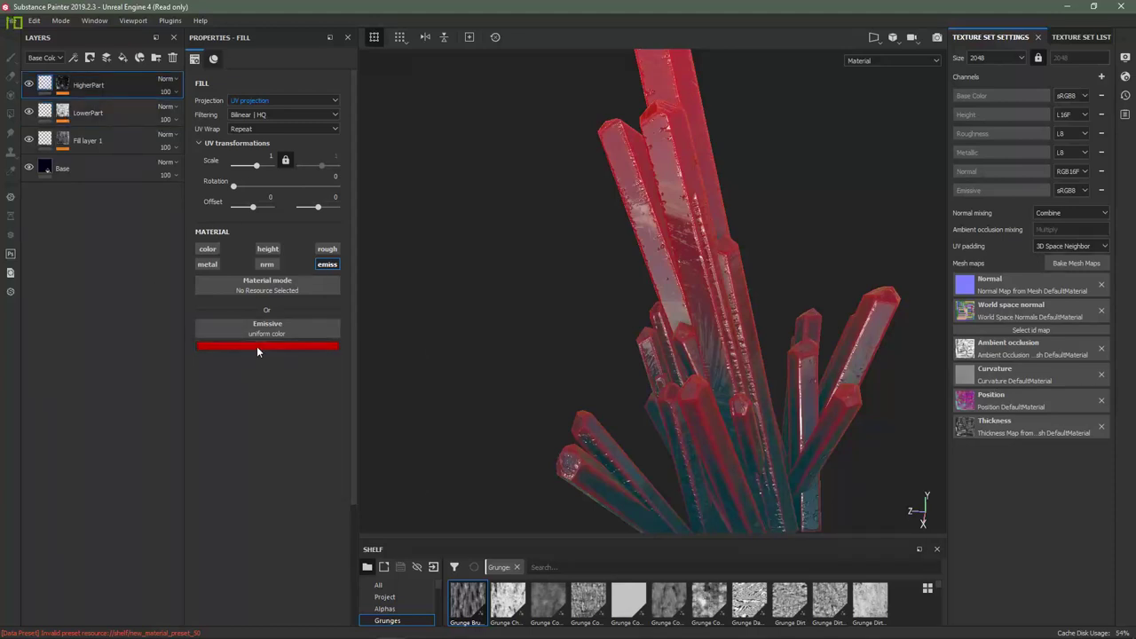
{"action": "left_click", "coordinate": [256, 347]}
{"action": "left_click_drag", "start_coordinate": [364, 468], "coordinate": [367, 421]}
{"action": "left_click_drag", "start_coordinate": [504, 410], "coordinate": [530, 363], "text": "alt"}
{"action": "scroll", "coordinate": [645, 335], "scroll_direction": "down", "scroll_amount": 3}
{"action": "key", "text": "Tab"}
{"action": "key", "text": "Tab"}
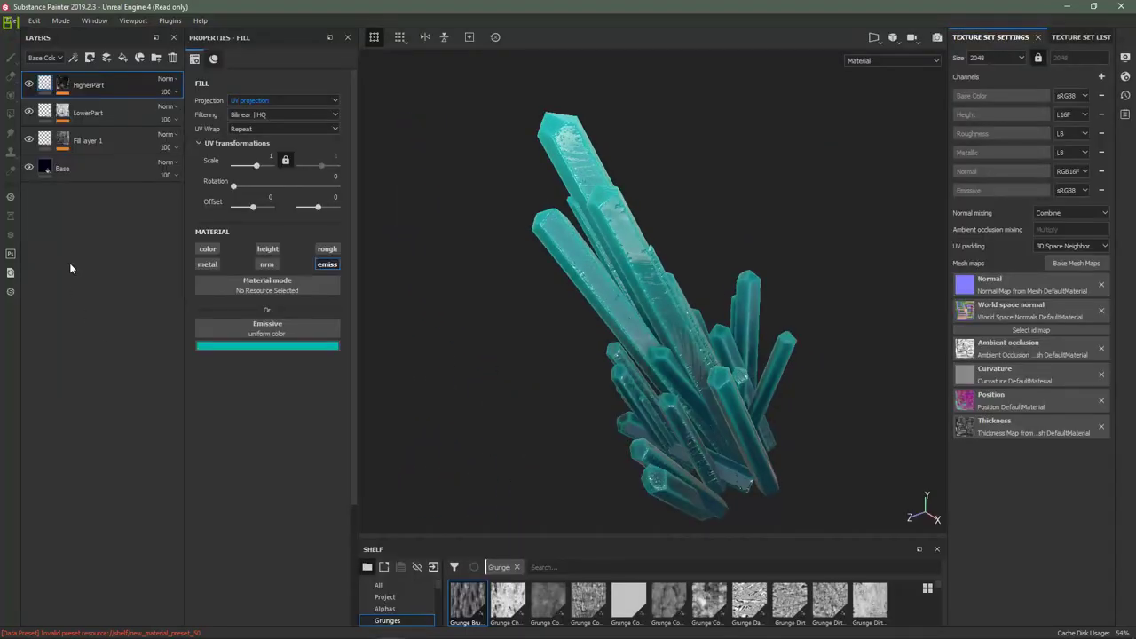
Step: Set the texture export destination to a new folder named 01 inside Desktop > Misc > Tut
{"action": "left_click", "coordinate": [12, 22]}
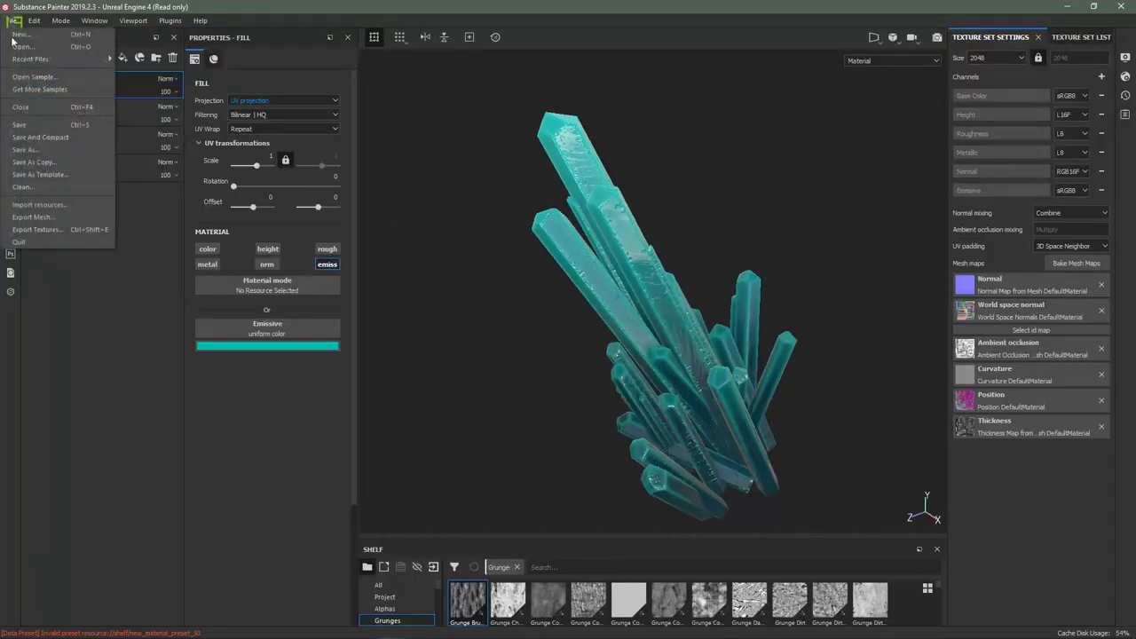
{"action": "left_click", "coordinate": [51, 229]}
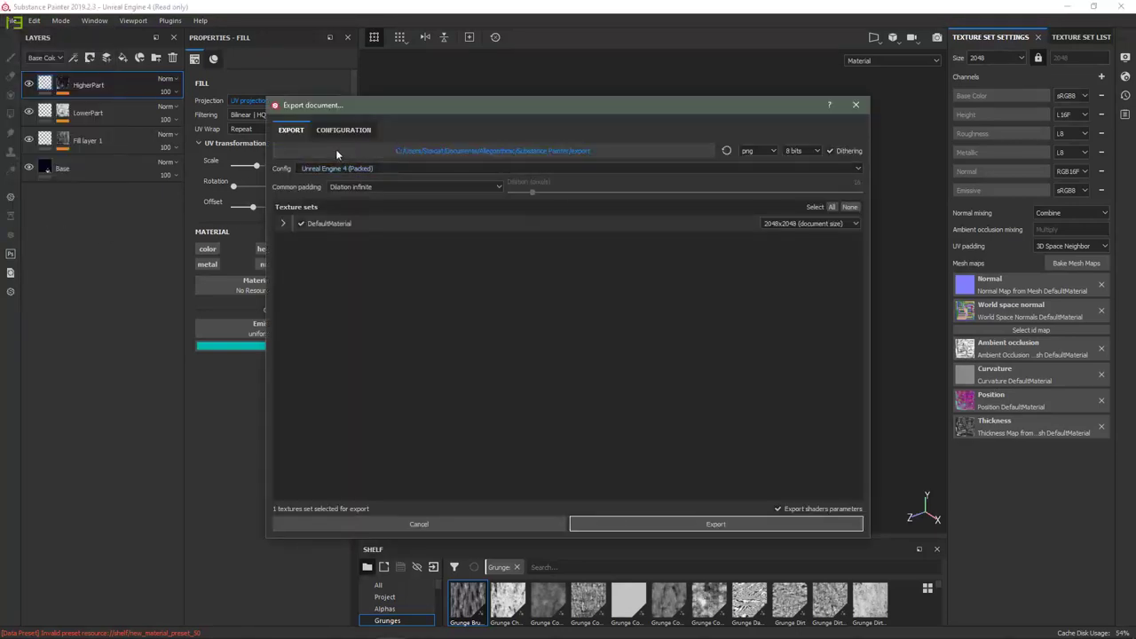
{"action": "left_click", "coordinate": [674, 150]}
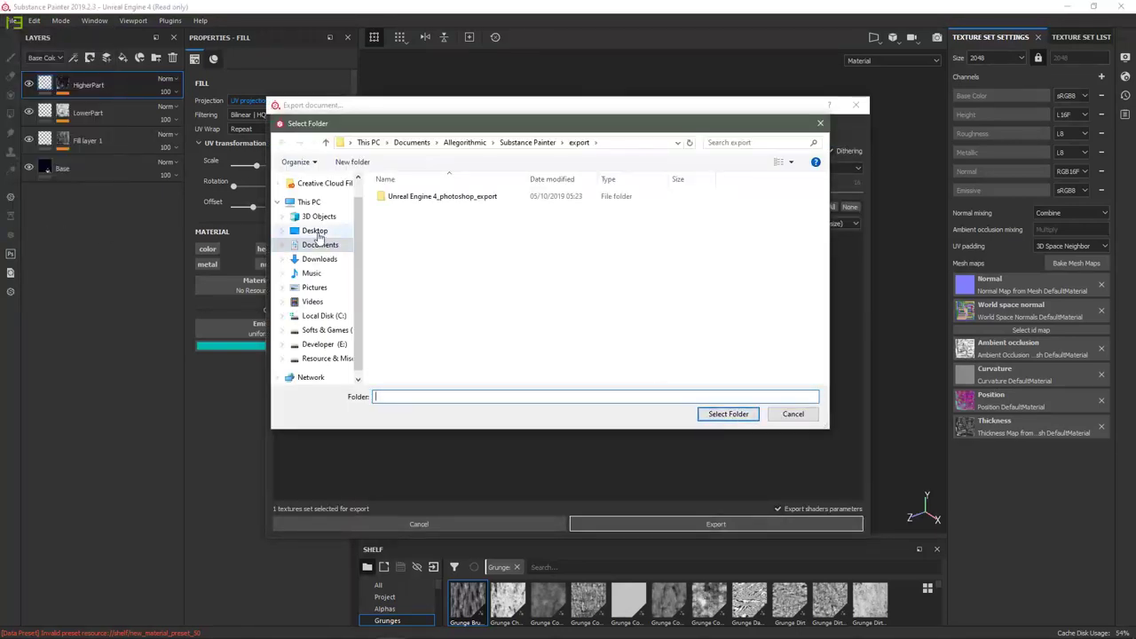
{"action": "left_click", "coordinate": [315, 230]}
{"action": "double_click", "coordinate": [578, 203]}
{"action": "double_click", "coordinate": [665, 206]}
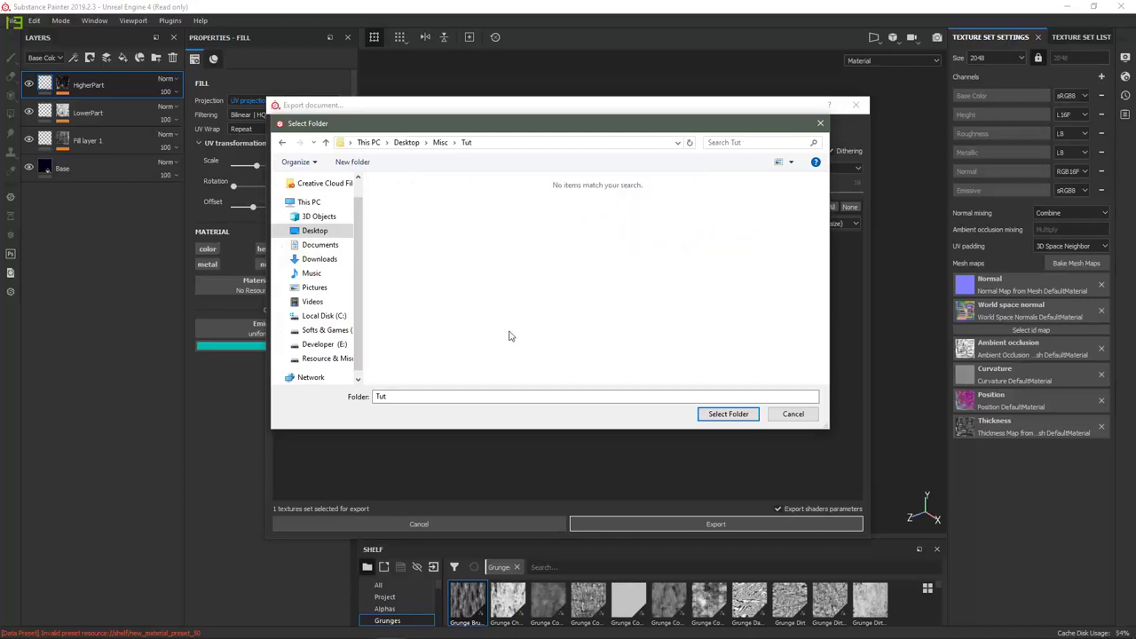
{"action": "left_click", "coordinate": [352, 162]}
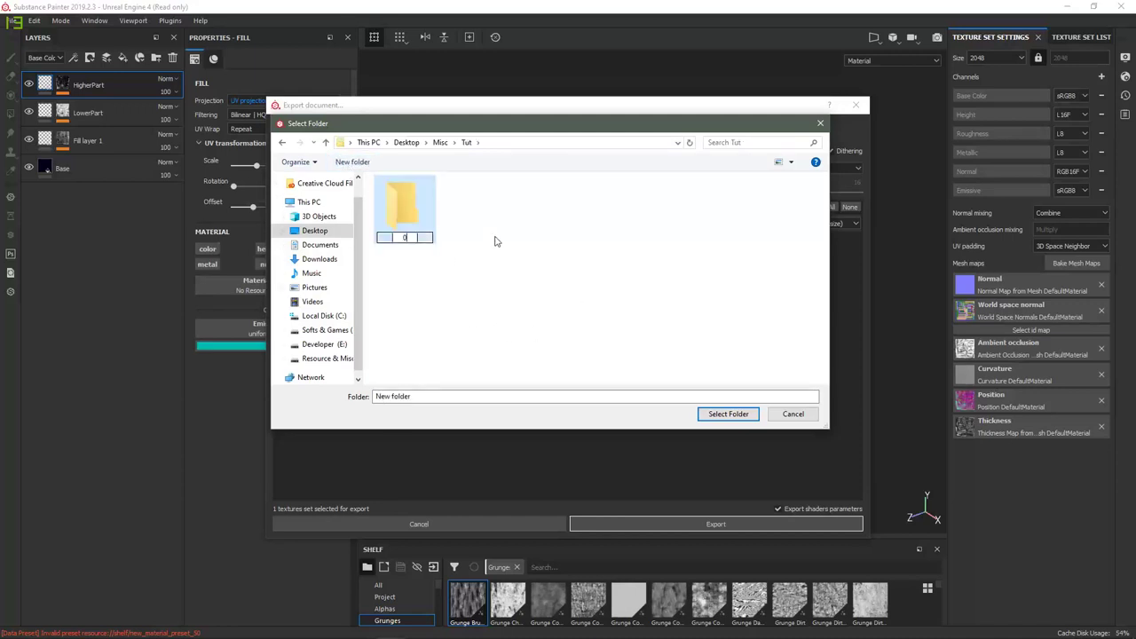
{"action": "key", "text": "Return"}
{"action": "left_click", "coordinate": [727, 414]}
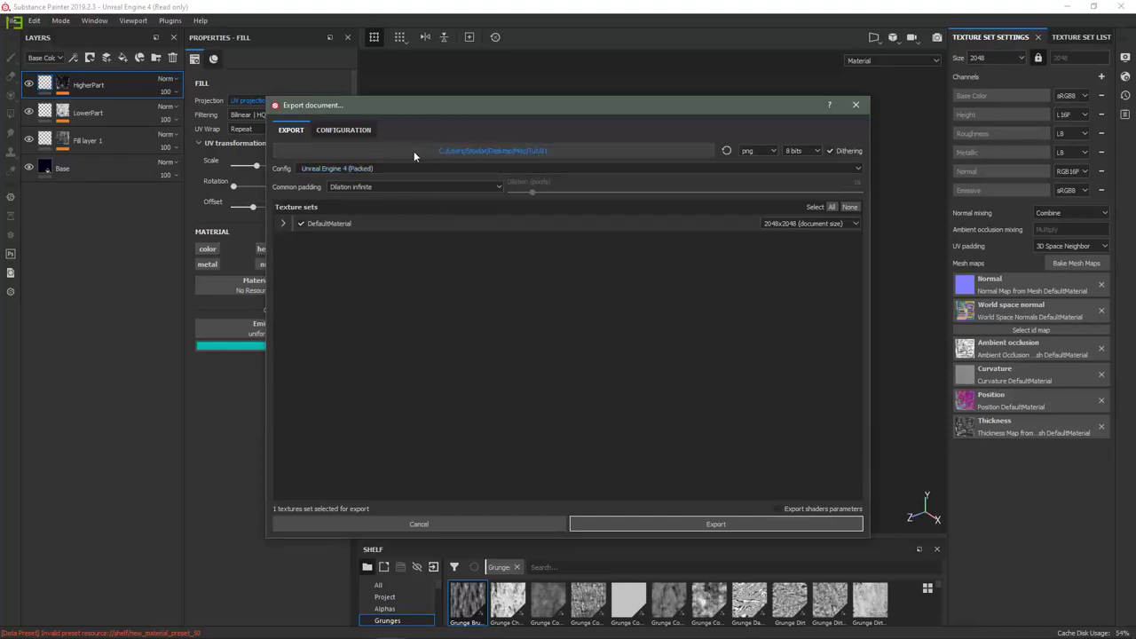
Step: Export the DefaultMaterial textures with the Unreal Engine 4 (Packed) configuration and open the export folder
{"action": "left_click", "coordinate": [439, 167]}
{"action": "scroll", "coordinate": [333, 239], "scroll_direction": "down", "scroll_amount": 1}
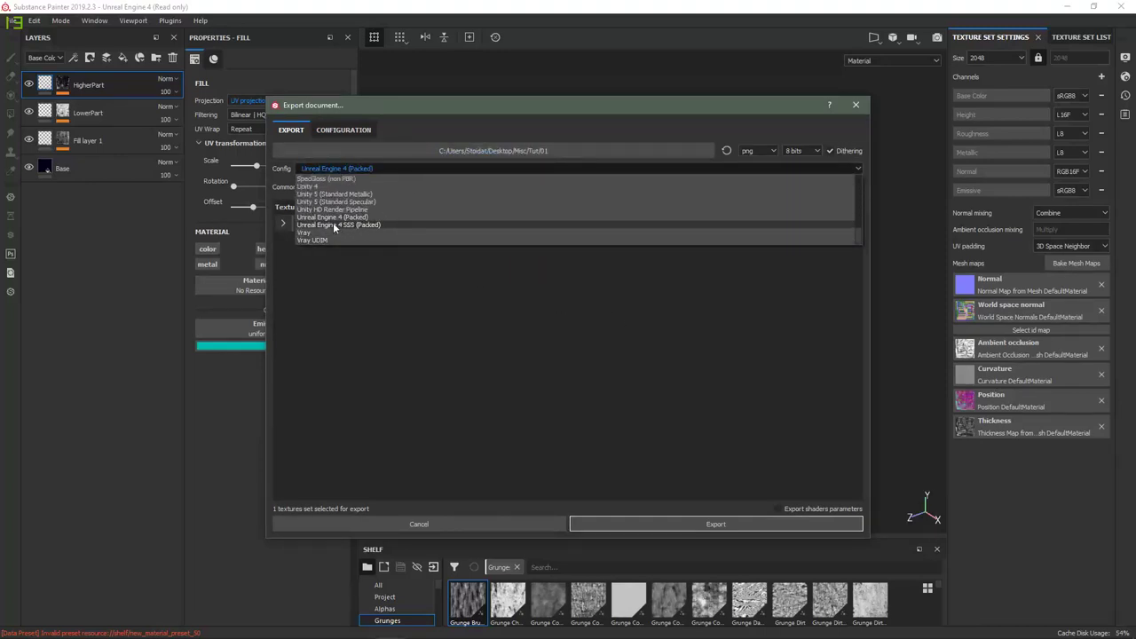
{"action": "left_click", "coordinate": [331, 217]}
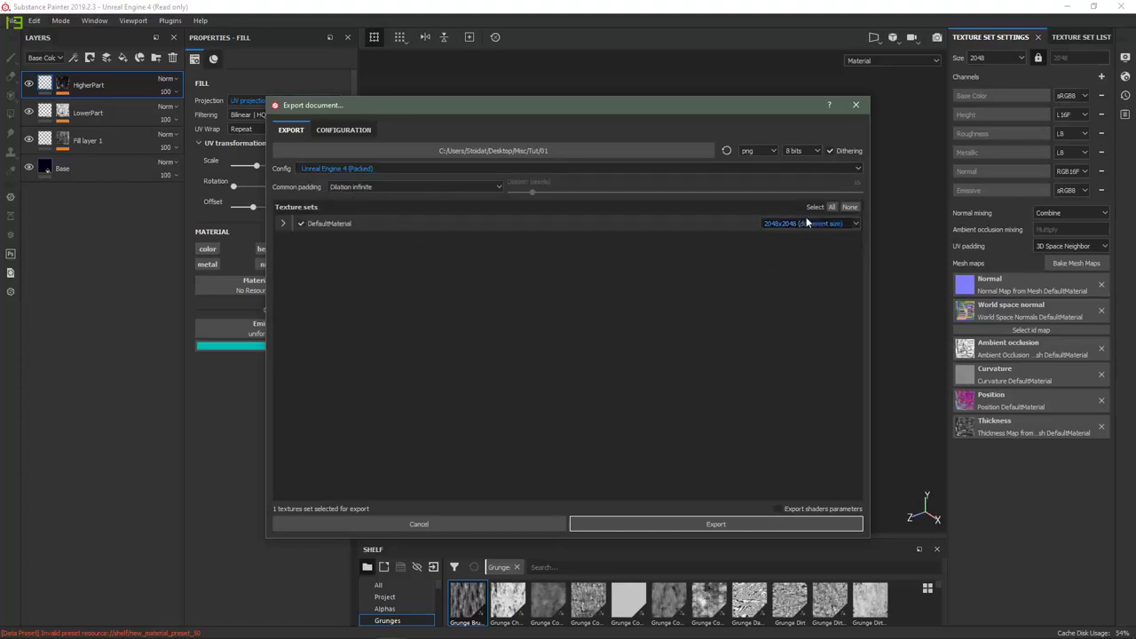
{"action": "left_click", "coordinate": [686, 523]}
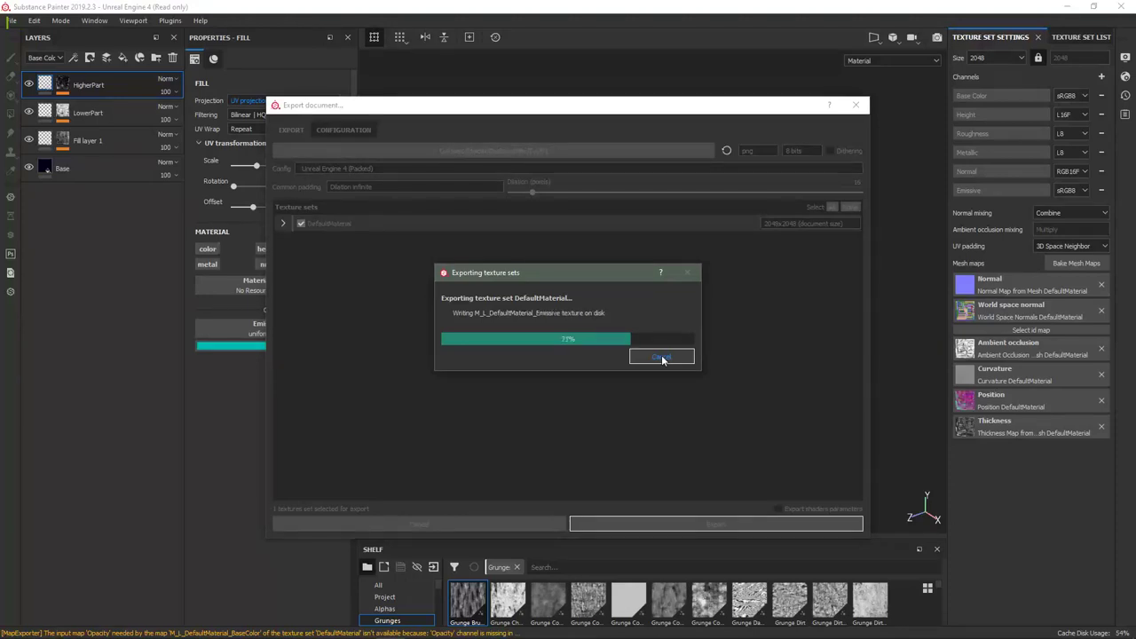
{"action": "left_click", "coordinate": [533, 335]}
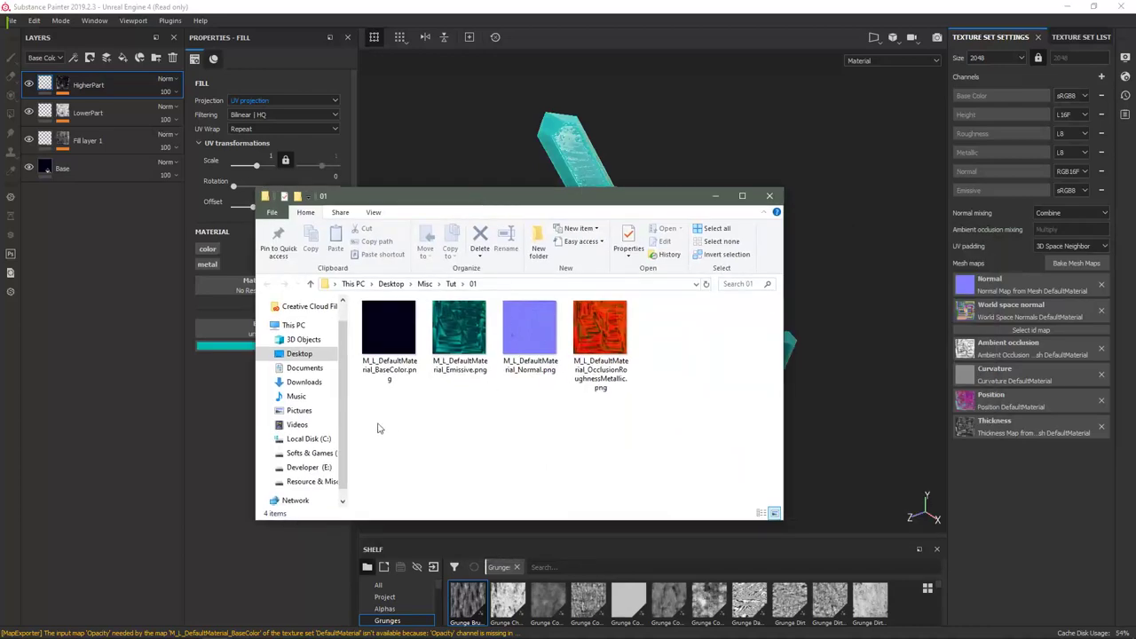
Step: Preview the exported BaseColor texture and close the export folder
{"action": "left_click", "coordinate": [412, 363]}
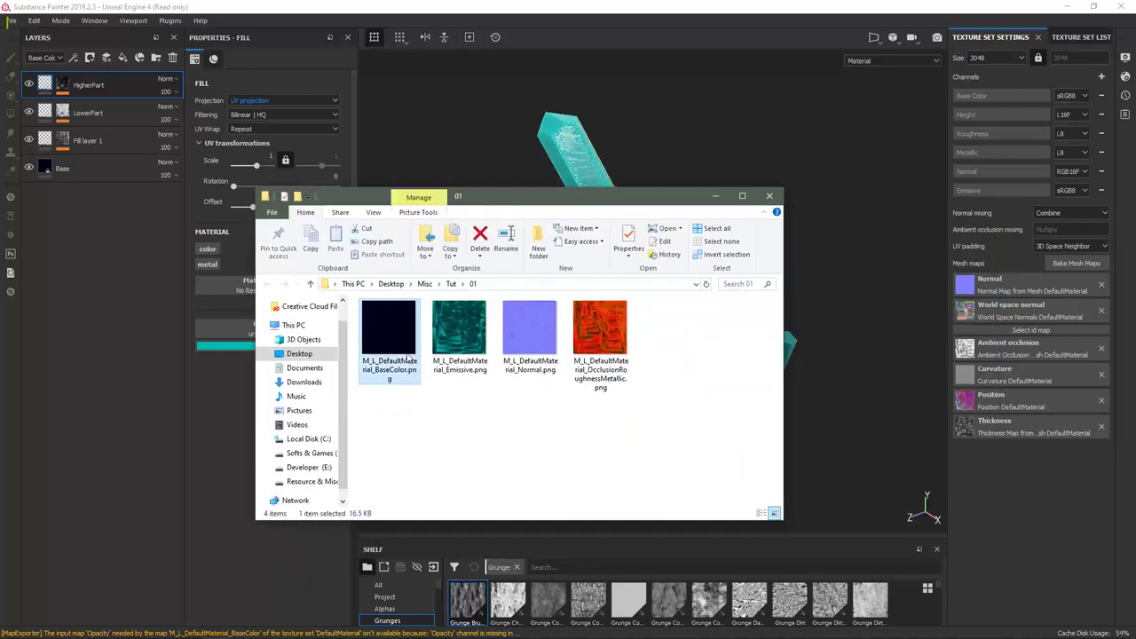
{"action": "key", "text": "Return"}
{"action": "key", "text": "Escape"}
{"action": "left_click", "coordinate": [783, 187]}
Step: Examine the textured UV layout in the 2D view and return to the 3D view of the crystals
{"action": "key", "text": "F3"}
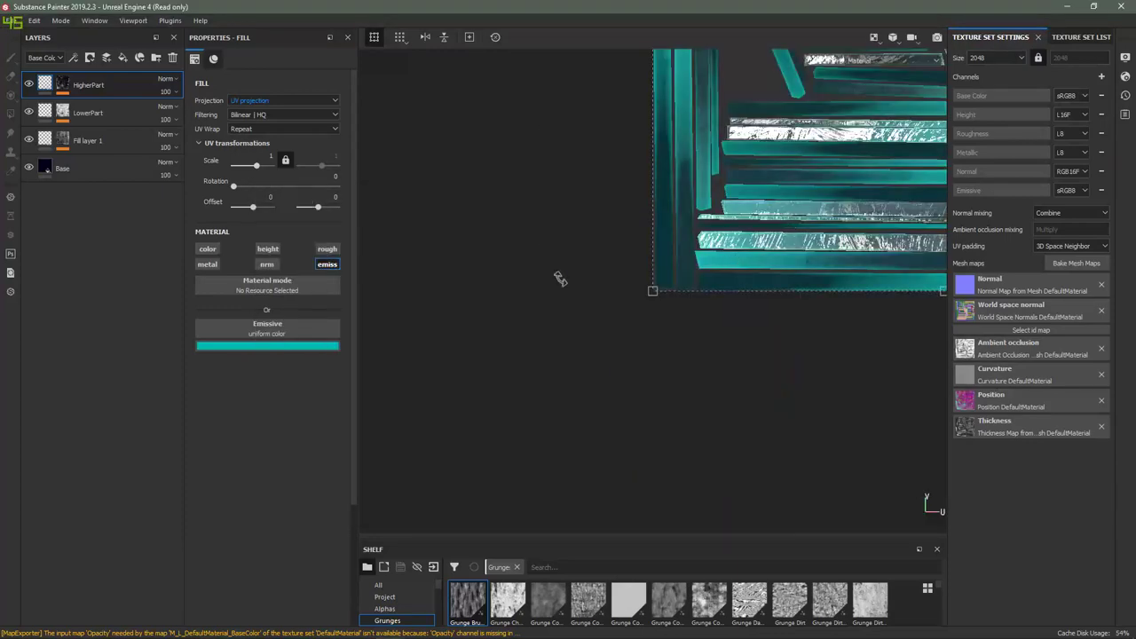
{"action": "middle_click_drag", "start_coordinate": [745, 335], "coordinate": [575, 532], "text": "alt"}
{"action": "scroll", "coordinate": [701, 307], "scroll_direction": "up", "scroll_amount": 3}
{"action": "scroll", "coordinate": [701, 307], "scroll_direction": "down", "scroll_amount": 5}
{"action": "middle_click_drag", "start_coordinate": [777, 252], "coordinate": [701, 347], "text": "alt"}
{"action": "scroll", "coordinate": [701, 348], "scroll_direction": "up", "scroll_amount": 4}
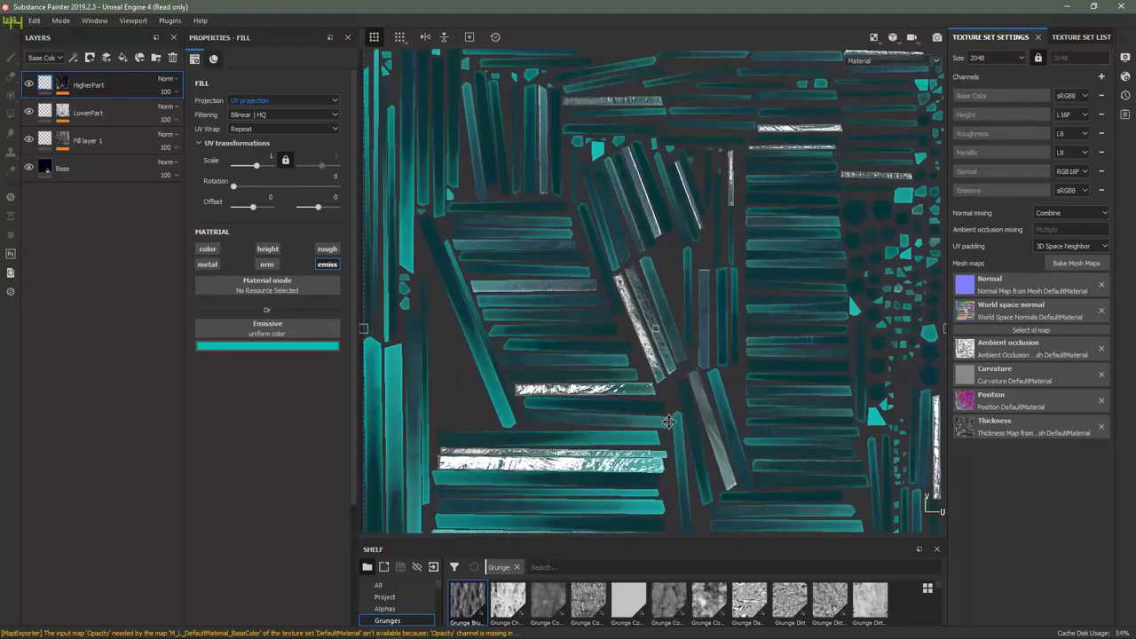
{"action": "scroll", "coordinate": [733, 307], "scroll_direction": "down", "scroll_amount": 2}
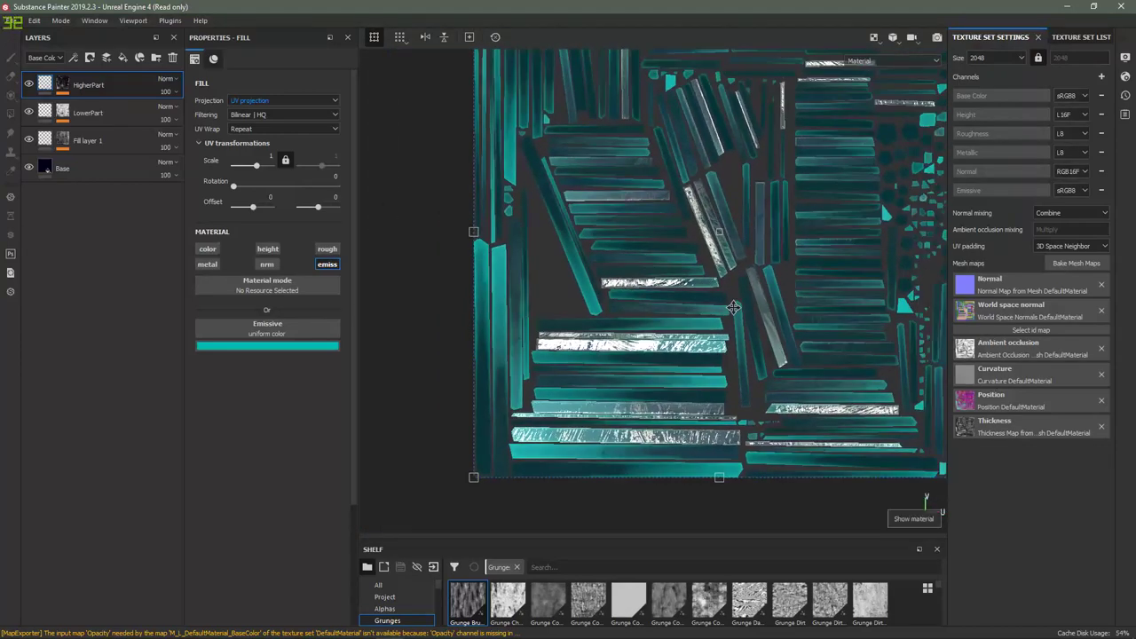
{"action": "key", "text": "F2"}
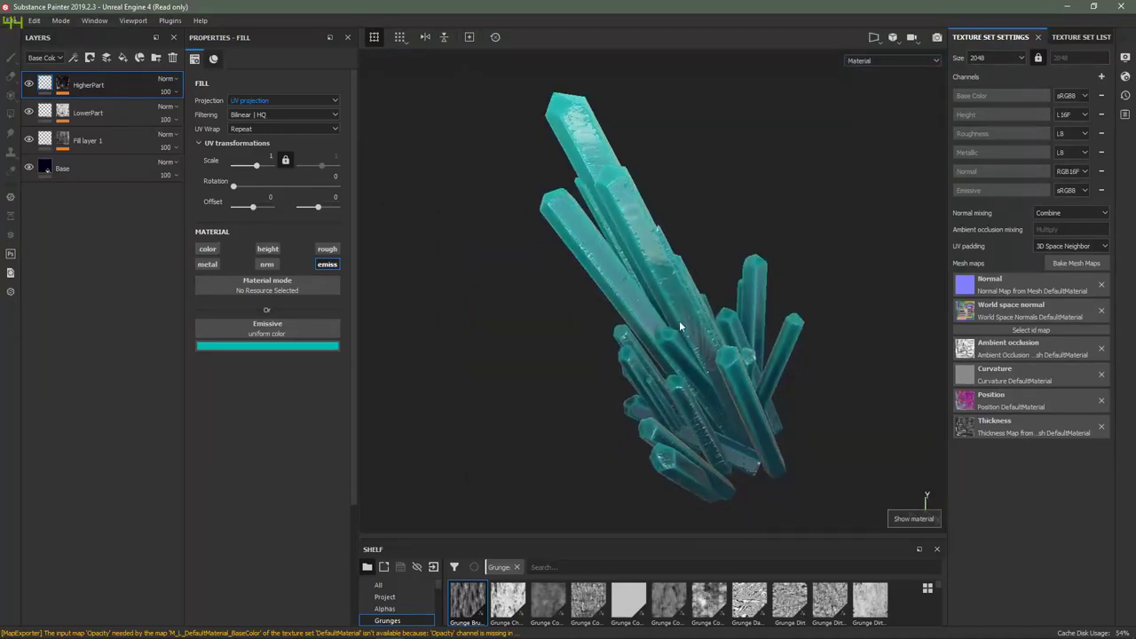
Step: Switch to the Sicka_Scifi_Interior project in Unreal Editor and look around the scene full screen
{"action": "mouse_move", "coordinate": [795, 628]}
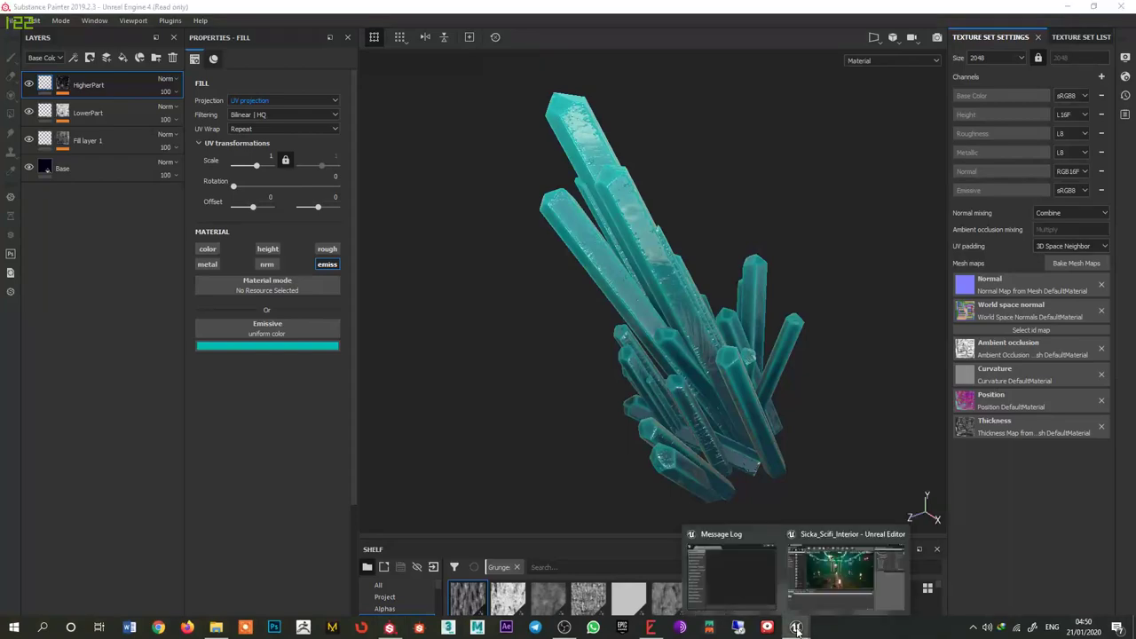
{"action": "left_click", "coordinate": [847, 572]}
{"action": "right_click_drag", "start_coordinate": [517, 258], "coordinate": [586, 213]}
{"action": "key", "text": "s"}
{"action": "key", "text": "F11"}
{"action": "key", "text": "g"}
{"action": "key", "text": "w"}
{"action": "right_click_drag", "start_coordinate": [568, 320], "coordinate": [504, 328]}
{"action": "key", "text": "s"}
{"action": "key", "text": "F11"}
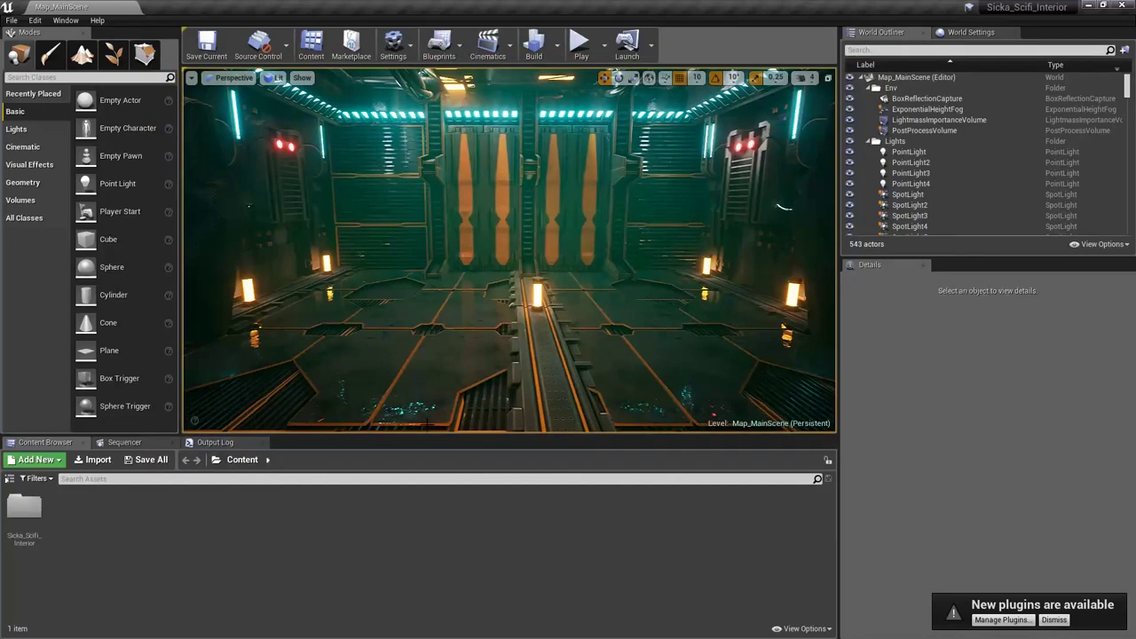
Step: Create a folder named Crystal in the project's Content and open it
{"action": "right_click", "coordinate": [158, 565]}
{"action": "left_click", "coordinate": [190, 225]}
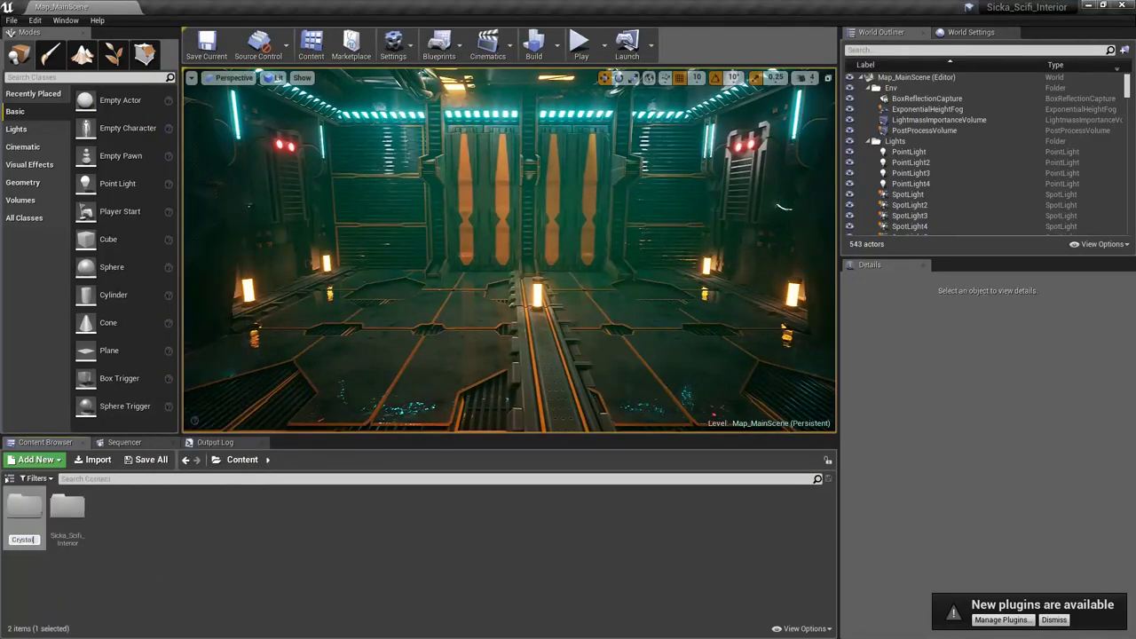
{"action": "key", "text": "Return"}
{"action": "key", "text": "Return"}
Step: Import the M_L FBX from the Desktop into the Crystal folder as a static mesh, without importing materials or textures
{"action": "right_click", "coordinate": [228, 549]}
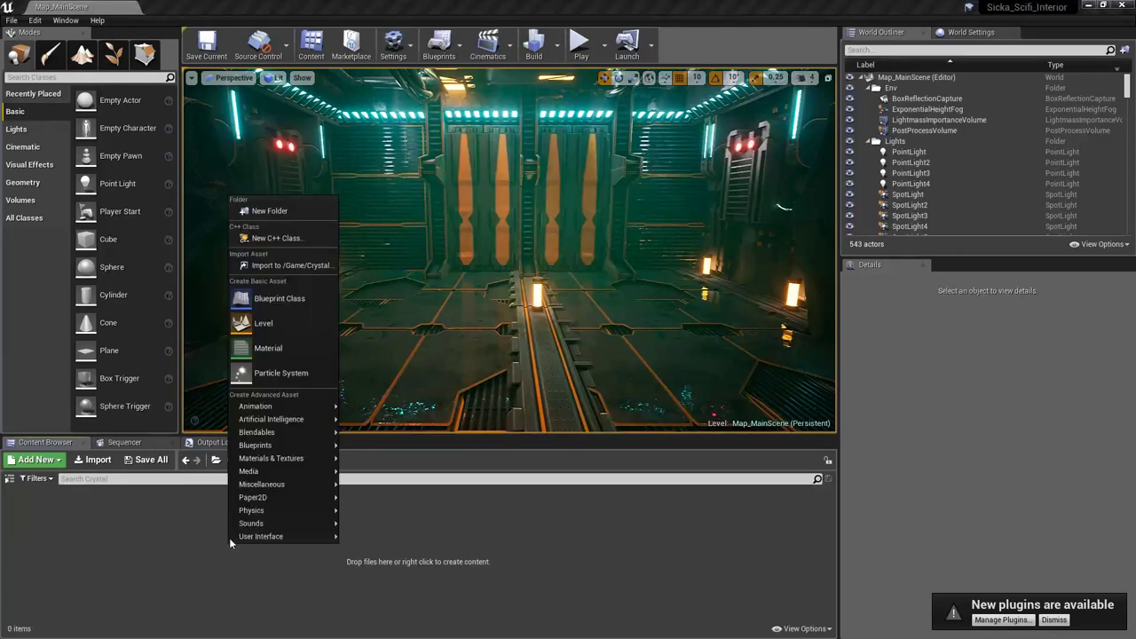
{"action": "left_click", "coordinate": [281, 271]}
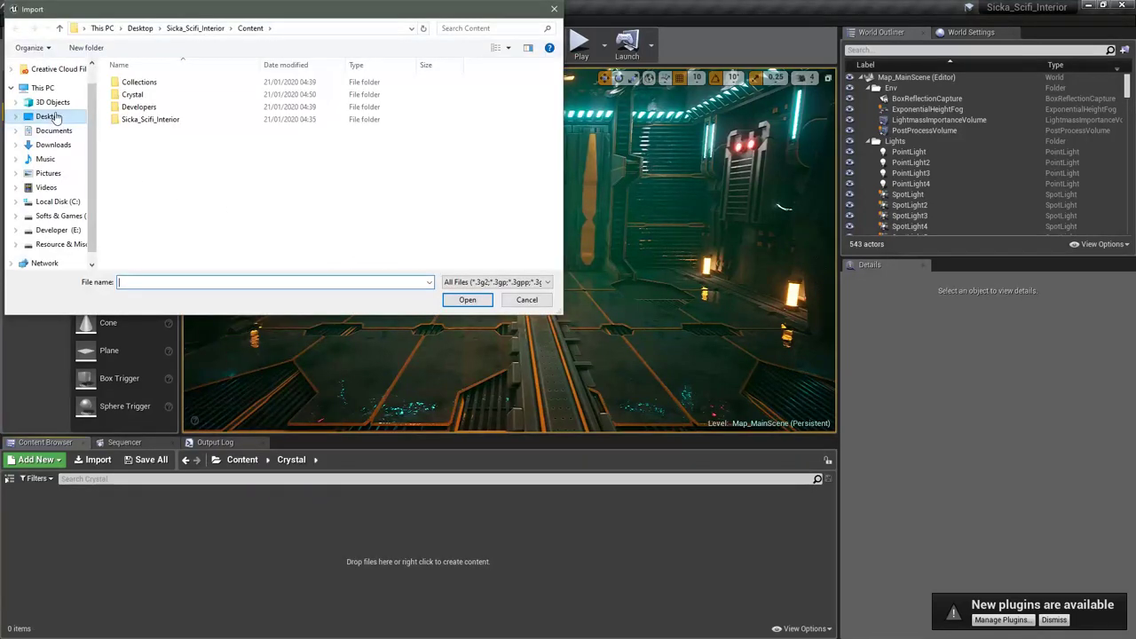
{"action": "left_click", "coordinate": [48, 116]}
{"action": "double_click", "coordinate": [177, 227]}
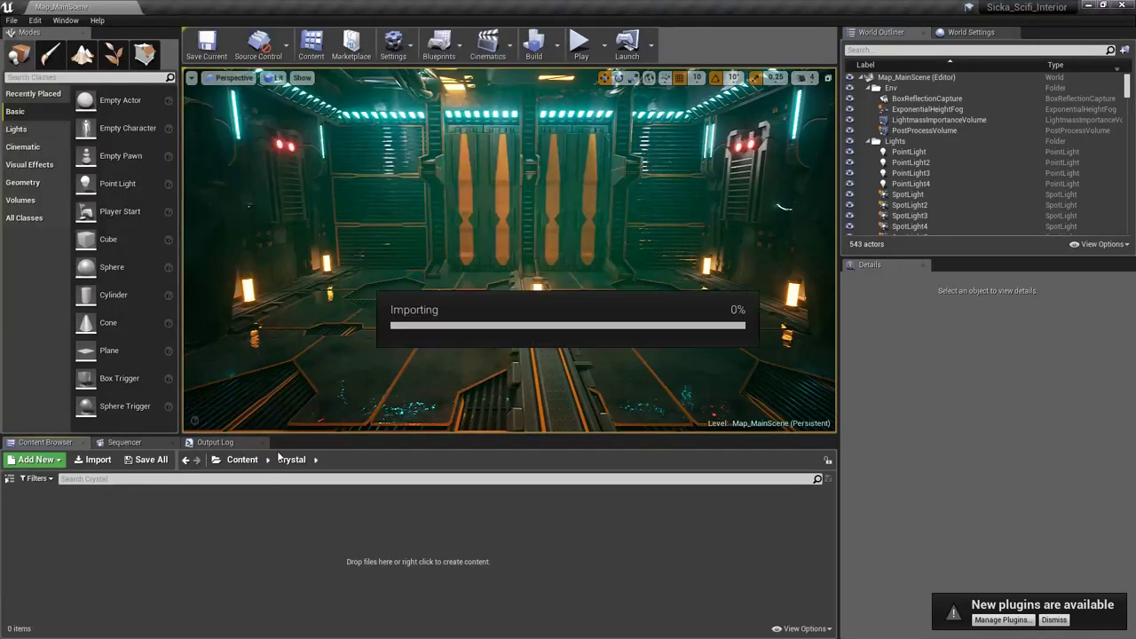
{"action": "left_click", "coordinate": [539, 456]}
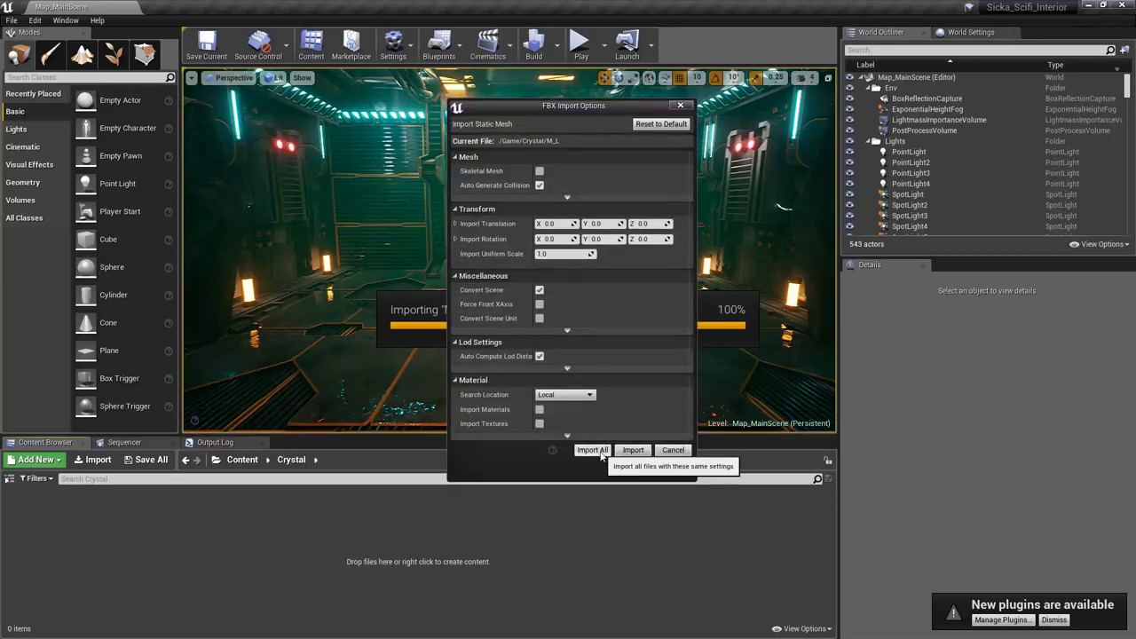
{"action": "left_click", "coordinate": [592, 450]}
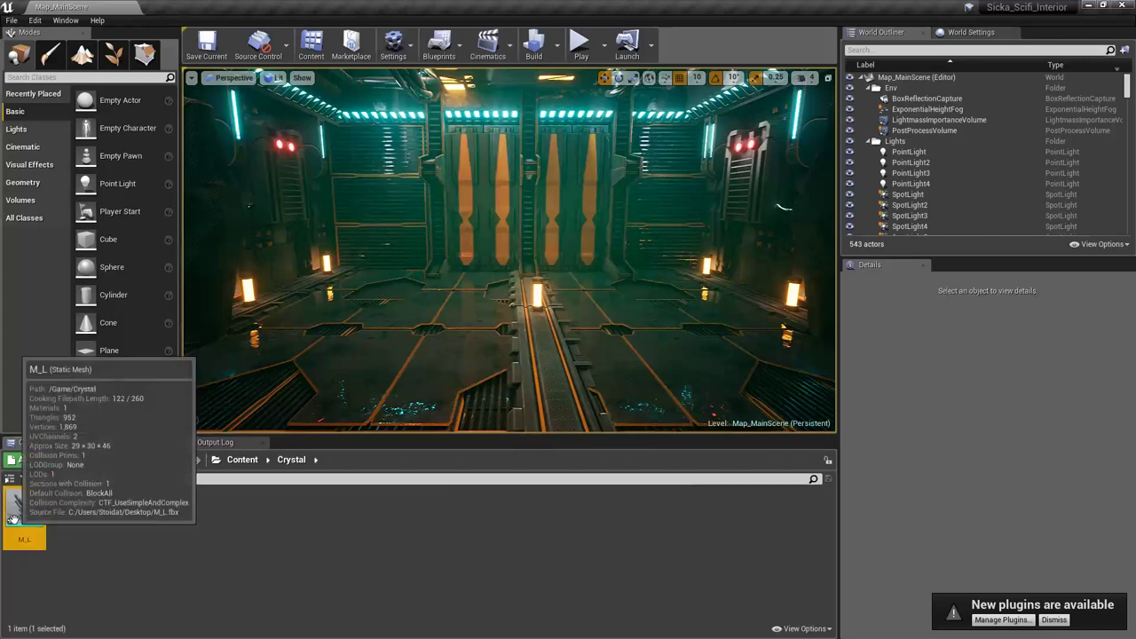
Step: Open the M_L static mesh, inspect the crystal up close, and close its editor
{"action": "left_click", "coordinate": [24, 510]}
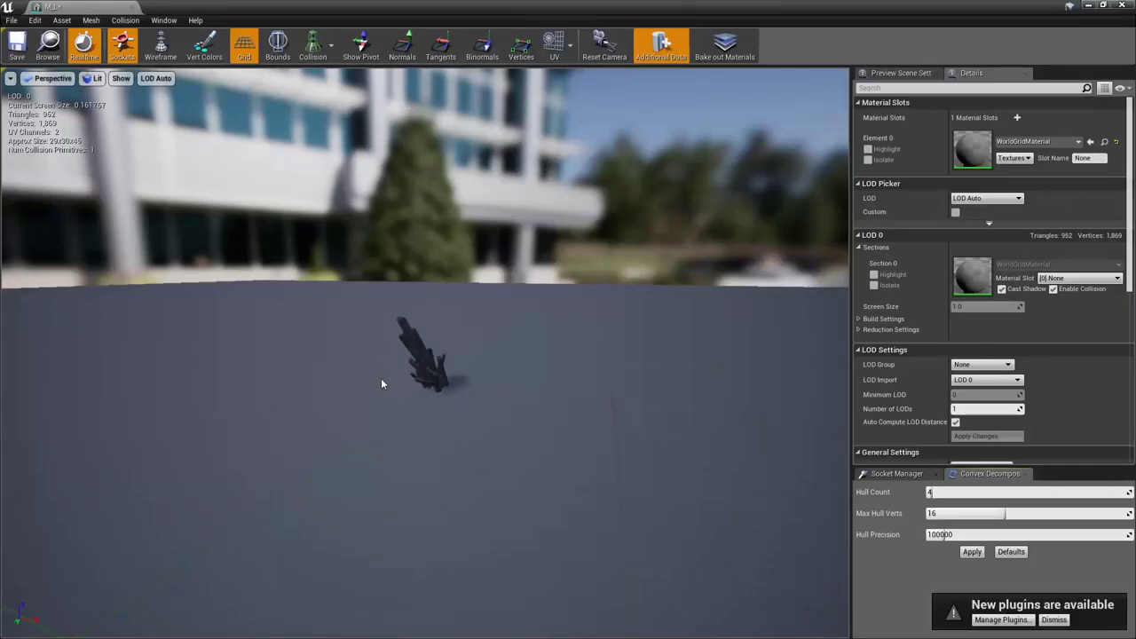
{"action": "right_click_drag", "start_coordinate": [381, 378], "coordinate": [497, 306]}
{"action": "key", "text": "f"}
{"action": "left_click_drag", "start_coordinate": [373, 373], "coordinate": [391, 325]}
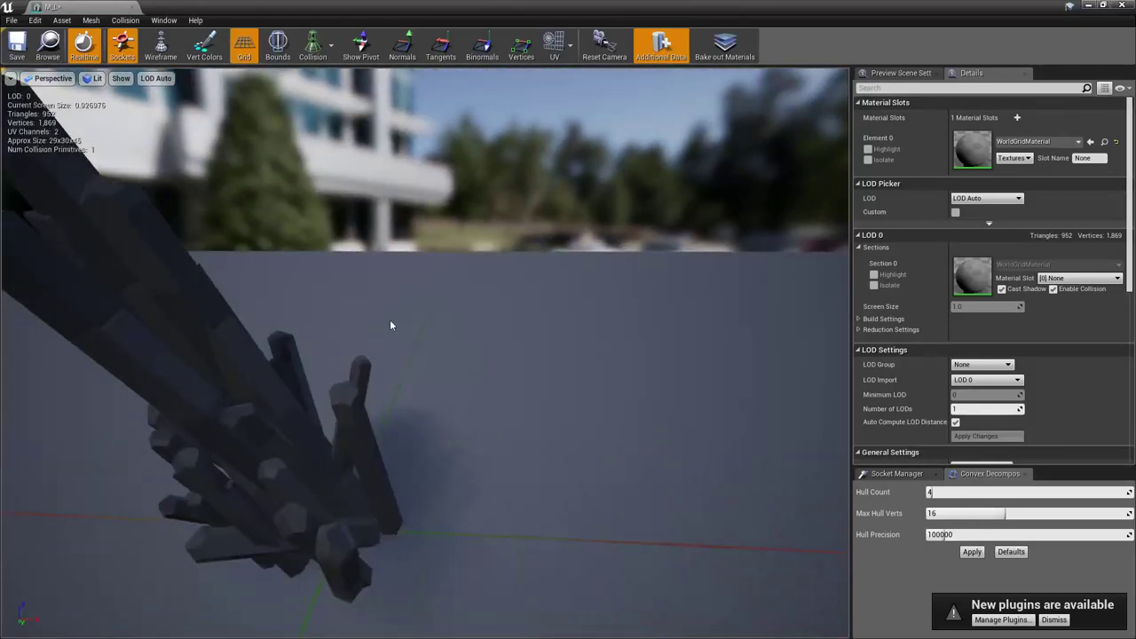
{"action": "left_click", "coordinate": [132, 8]}
Step: Import the BaseColor, Emissive, Normal and OcclusionRoughnessMetallic textures from Misc > Tut > 01 into the Crystal folder
{"action": "right_click", "coordinate": [139, 563]}
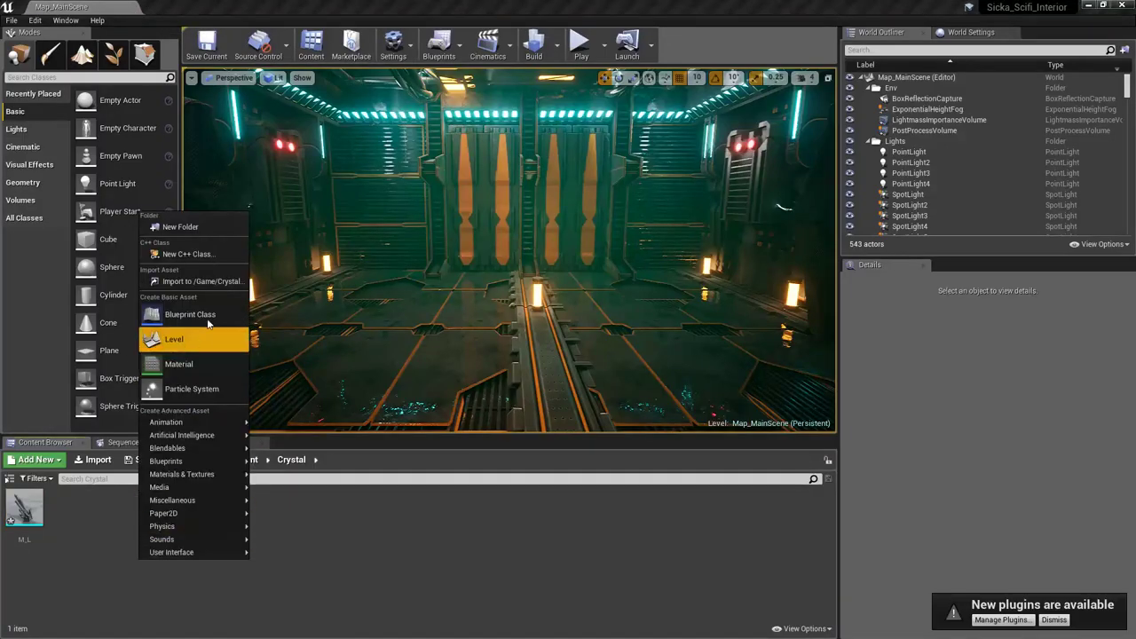
{"action": "left_click", "coordinate": [197, 280]}
{"action": "double_click", "coordinate": [309, 96]}
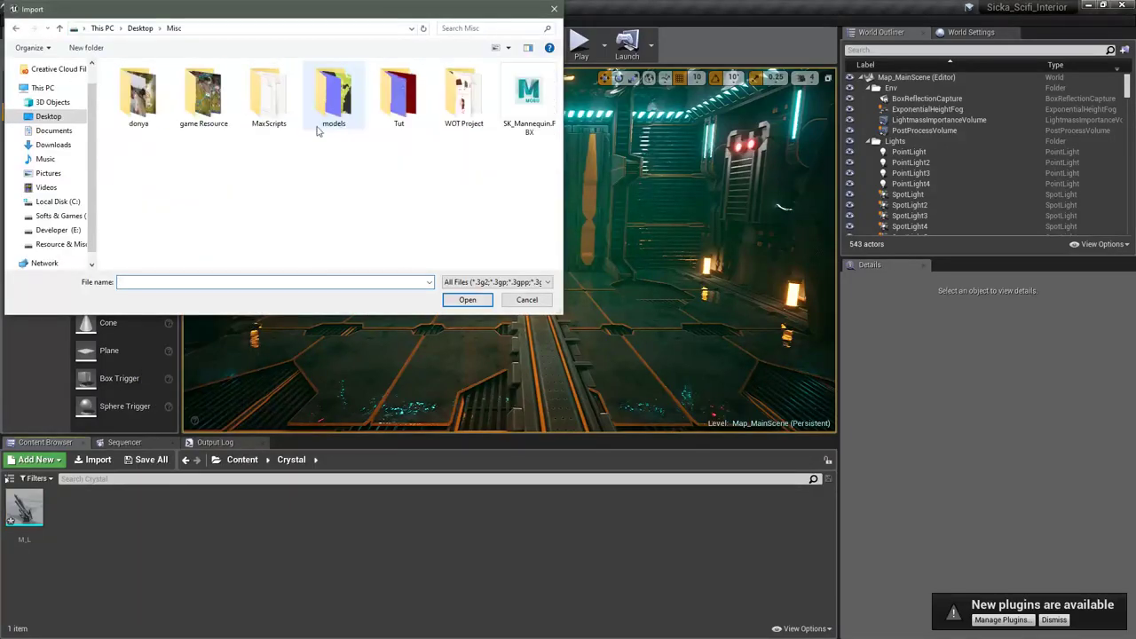
{"action": "double_click", "coordinate": [398, 94]}
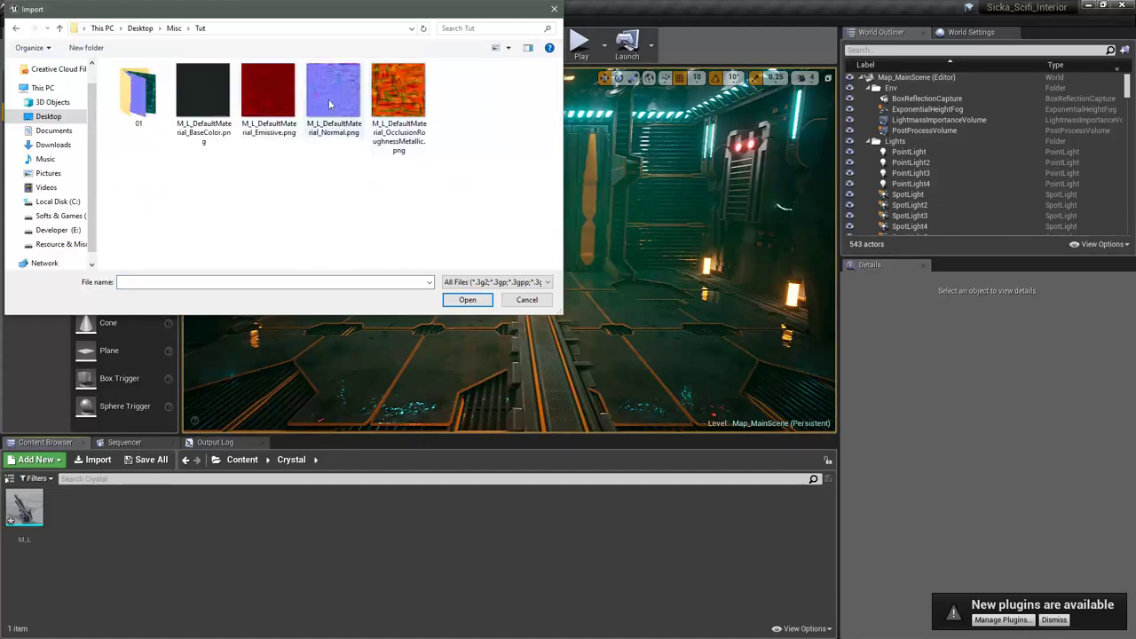
{"action": "double_click", "coordinate": [138, 93]}
{"action": "left_click", "coordinate": [155, 110]}
{"action": "left_click", "coordinate": [357, 108], "text": "shift"}
{"action": "left_click", "coordinate": [483, 302]}
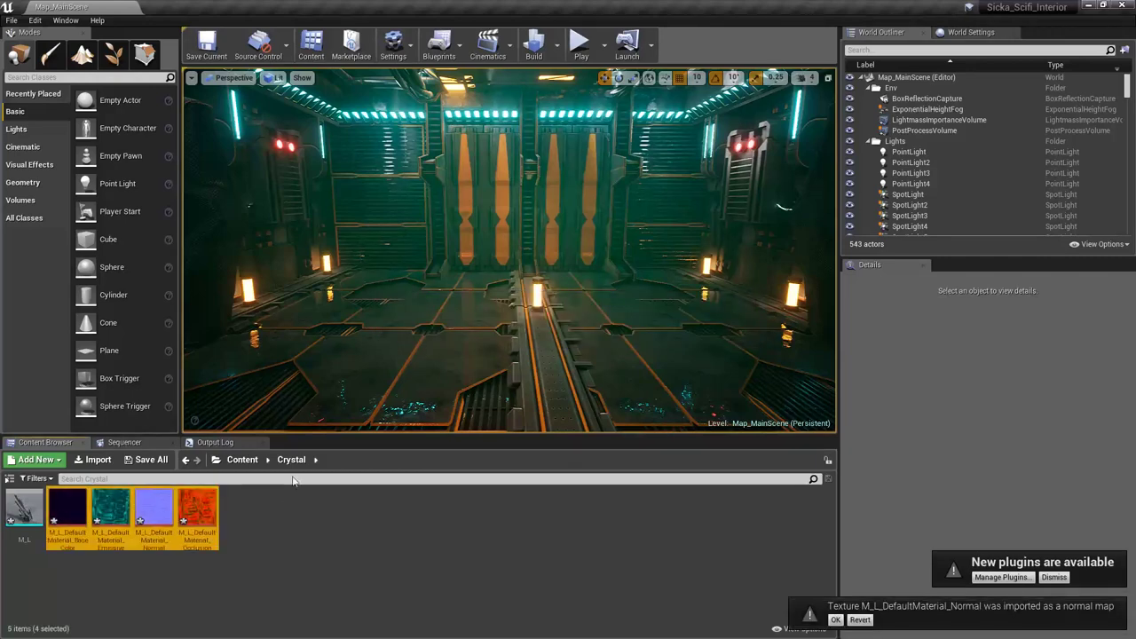
Step: Create a new material named M_Crytsal in the Crystal folder and open it
{"action": "right_click", "coordinate": [289, 554]}
{"action": "left_click", "coordinate": [328, 355]}
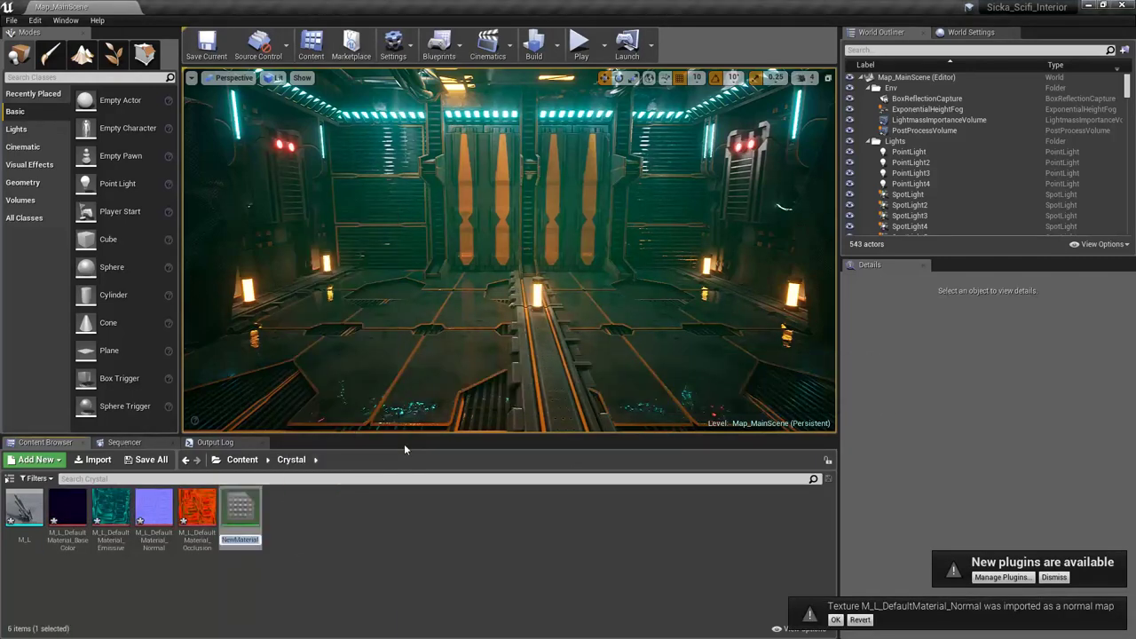
{"action": "type", "text": "M_Mater"}
{"action": "key", "text": "BackSpace"}
{"action": "key", "text": "BackSpace"}
{"action": "key", "text": "BackSpace"}
{"action": "key", "text": "BackSpace"}
{"action": "key", "text": "BackSpace"}
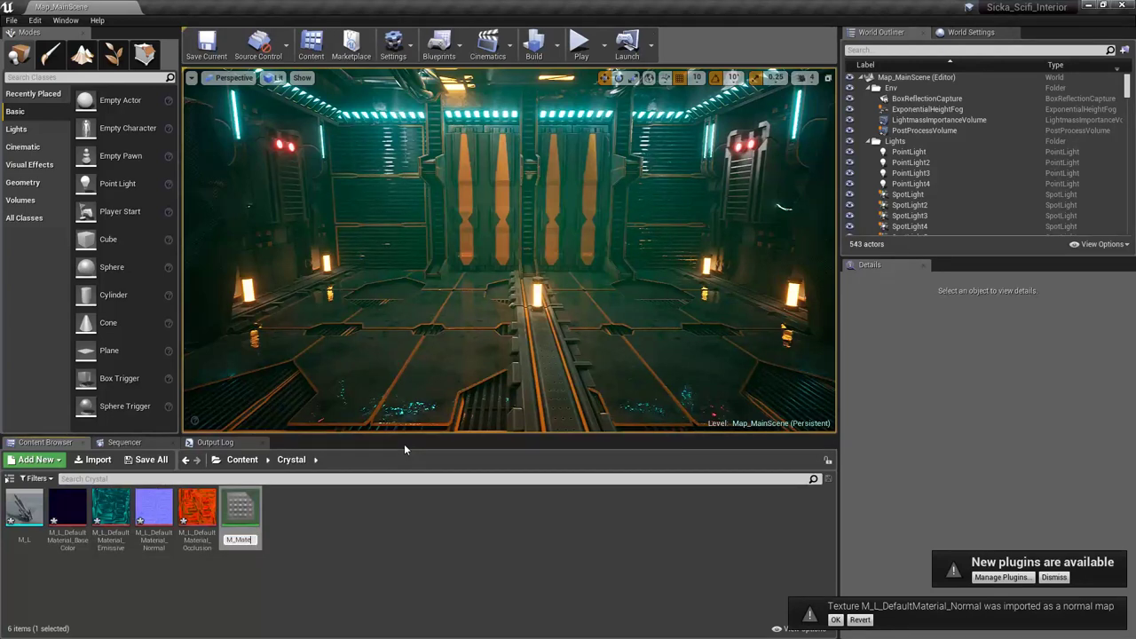
{"action": "type", "text": "Crystal"}
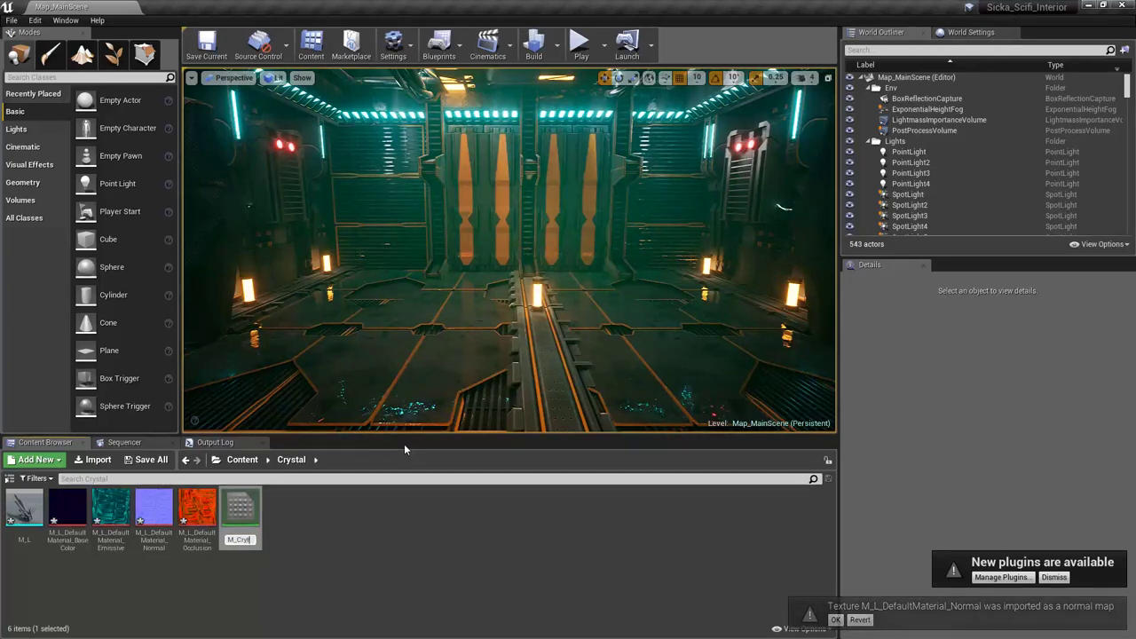
{"action": "key", "text": "Return"}
{"action": "key", "text": "Return"}
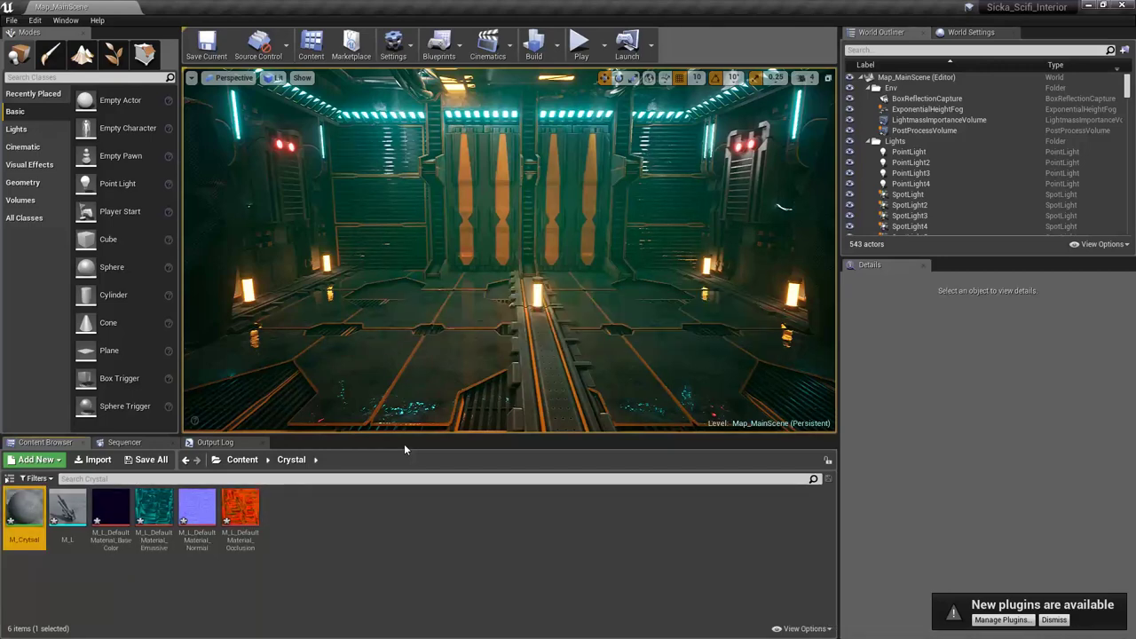
Step: Dock the material editor beside the level tab and add the four crystal textures to the M_Crytsal graph
{"action": "left_click_drag", "start_coordinate": [80, 7], "coordinate": [177, 7]}
{"action": "left_click", "coordinate": [68, 7]}
{"action": "left_click", "coordinate": [120, 520]}
{"action": "left_click", "coordinate": [240, 510], "text": "shift"}
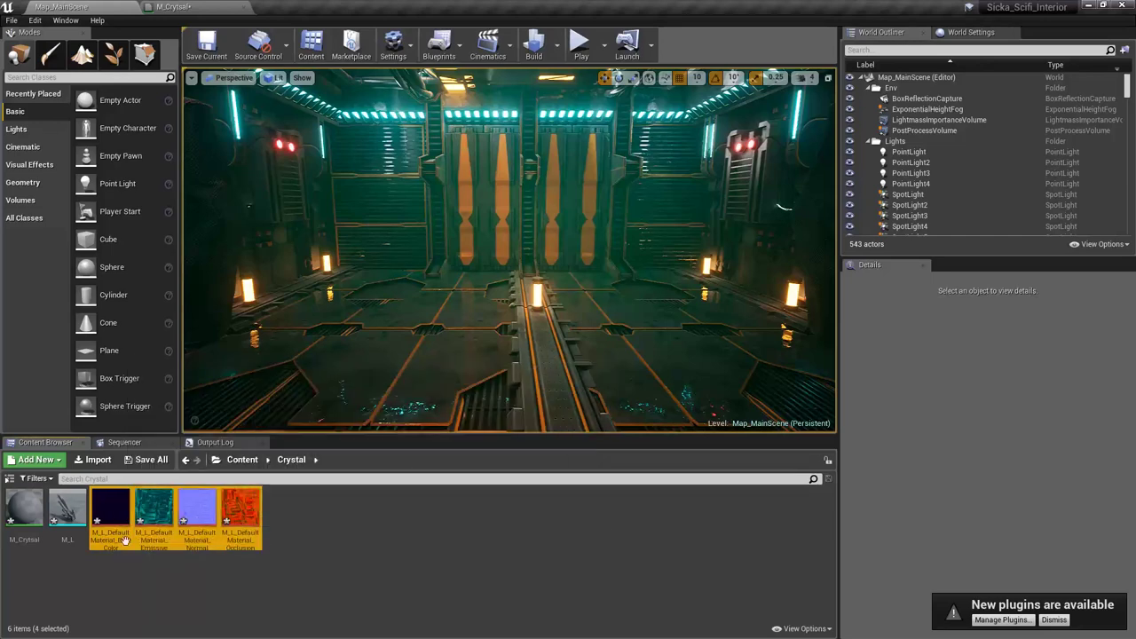
{"action": "left_click_drag", "start_coordinate": [241, 510], "coordinate": [384, 124]}
Step: Separate the BaseColor and Emissive texture samples and connect them to the material's Base Color and Emissive Color inputs
{"action": "left_click_drag", "start_coordinate": [478, 241], "coordinate": [345, 471]}
{"action": "left_click", "coordinate": [412, 310]}
{"action": "right_click_drag", "start_coordinate": [412, 310], "coordinate": [503, 417]}
{"action": "left_click_drag", "start_coordinate": [456, 224], "coordinate": [671, 285]}
{"action": "scroll", "coordinate": [672, 285], "scroll_direction": "down", "scroll_amount": 2}
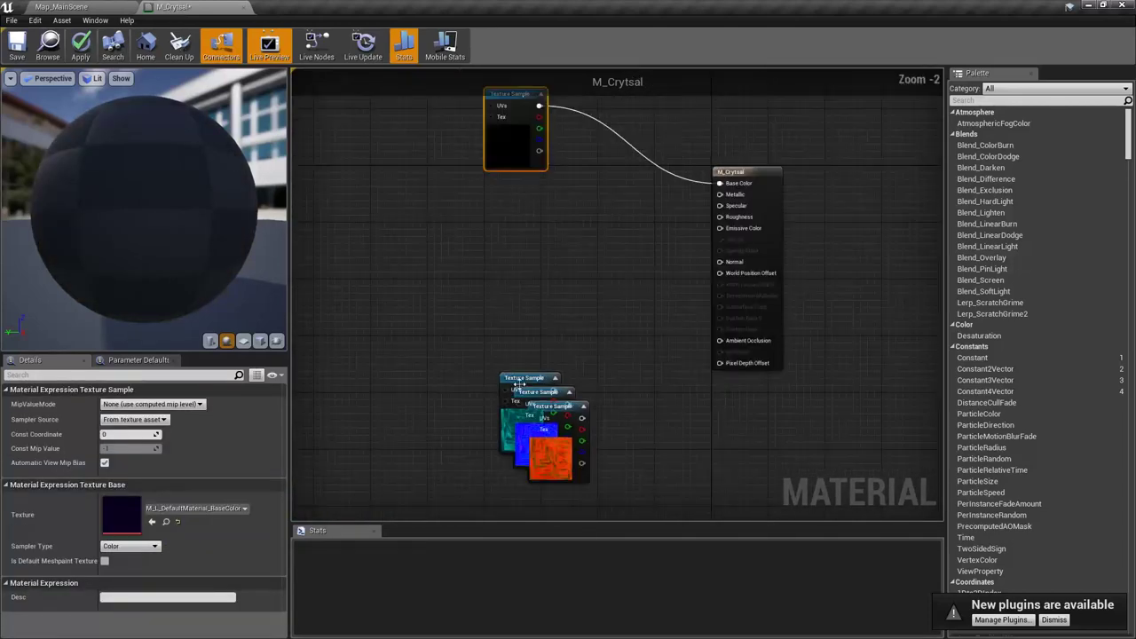
{"action": "left_click_drag", "start_coordinate": [507, 375], "coordinate": [720, 228]}
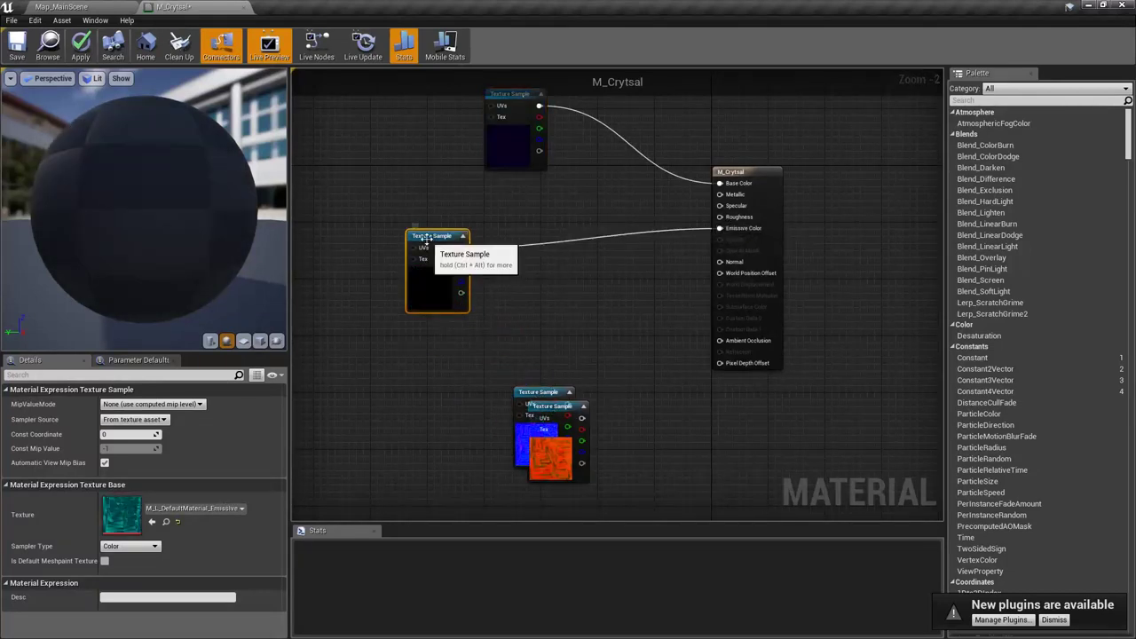
Step: Spread out the overlapping Texture Sample nodes, placing the OcclusionRoughnessMetallic sample between the base color and emissive samples and the normal sample lowest
{"action": "left_click_drag", "start_coordinate": [424, 241], "coordinate": [500, 218]}
{"action": "right_click_drag", "start_coordinate": [563, 304], "coordinate": [563, 334]}
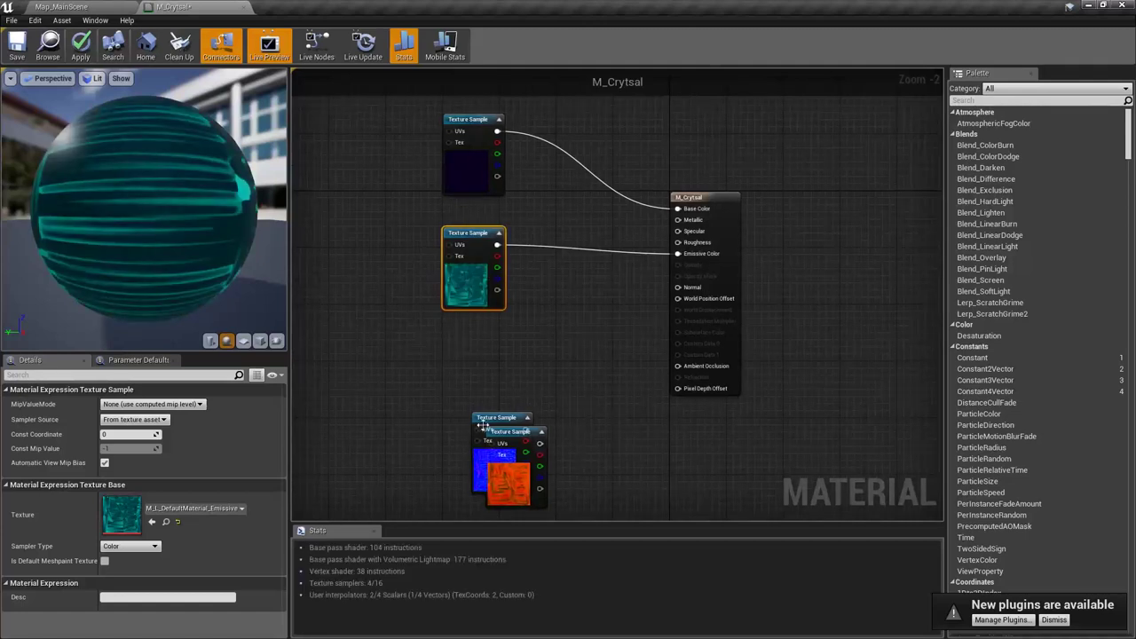
{"action": "left_click_drag", "start_coordinate": [487, 424], "coordinate": [393, 382]}
{"action": "left_click_drag", "start_coordinate": [507, 433], "coordinate": [351, 255]}
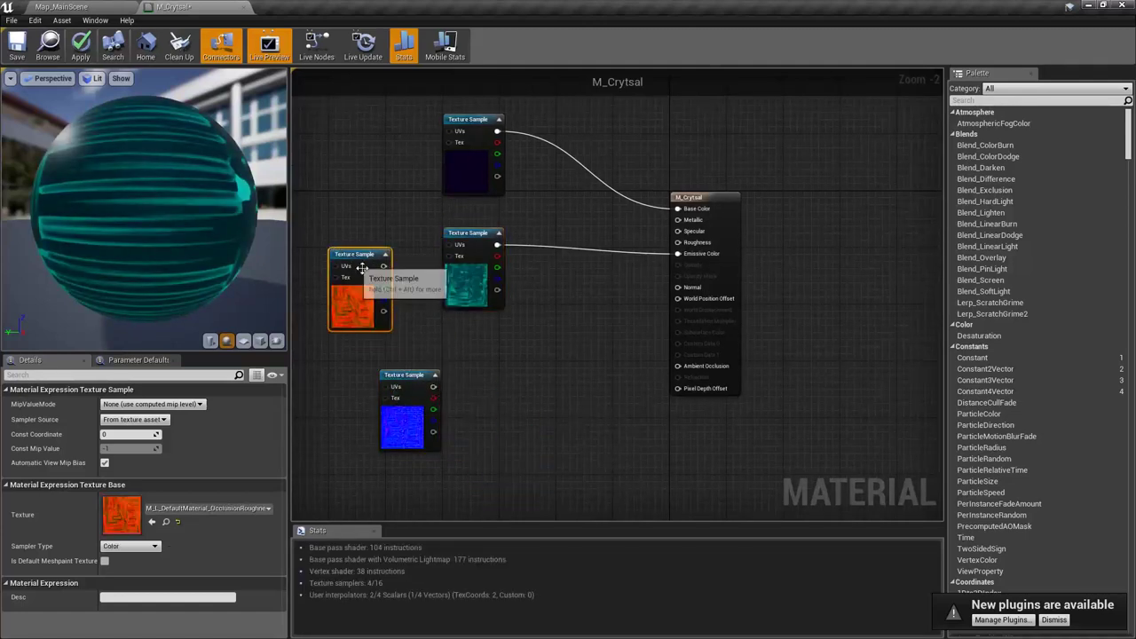
{"action": "left_click_drag", "start_coordinate": [401, 376], "coordinate": [400, 447]}
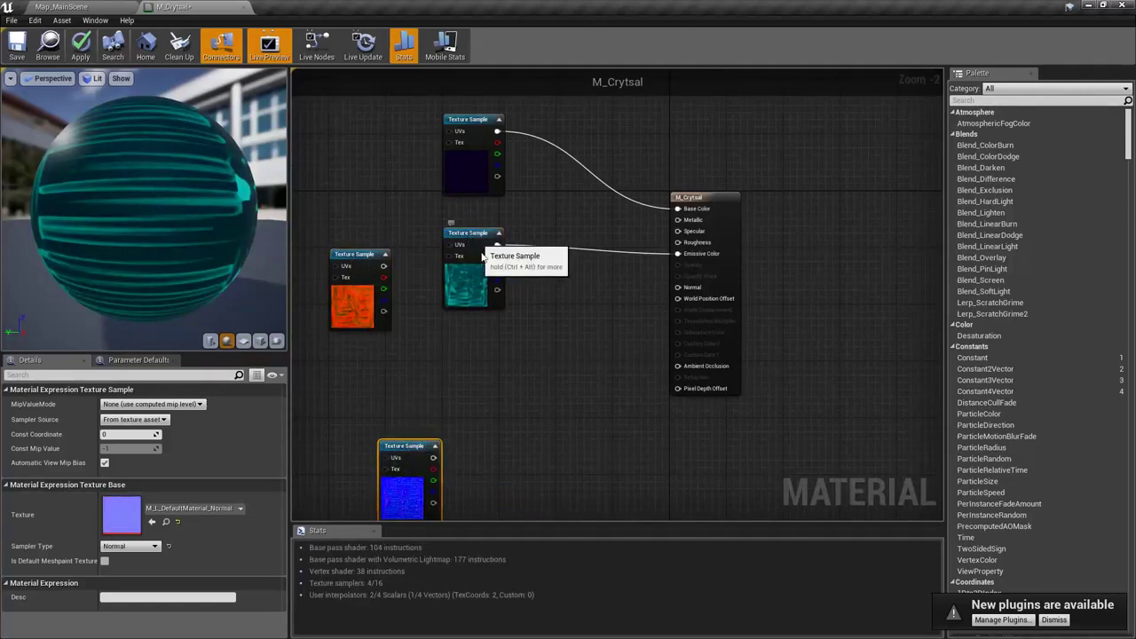
{"action": "left_click_drag", "start_coordinate": [471, 252], "coordinate": [495, 393]}
{"action": "left_click_drag", "start_coordinate": [364, 258], "coordinate": [449, 250]}
{"action": "scroll", "coordinate": [470, 281], "scroll_direction": "up", "scroll_amount": 2}
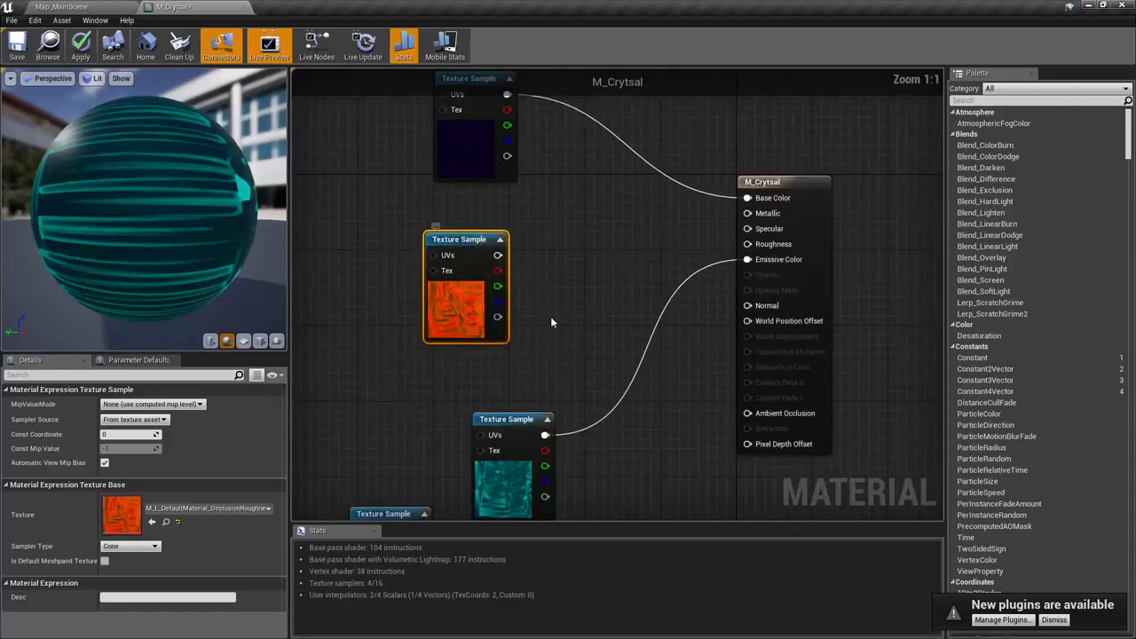
Step: Open the OcclusionRoughnessMetallic texture and isolate its red channel to inspect the occlusion map
{"action": "double_click", "coordinate": [122, 515]}
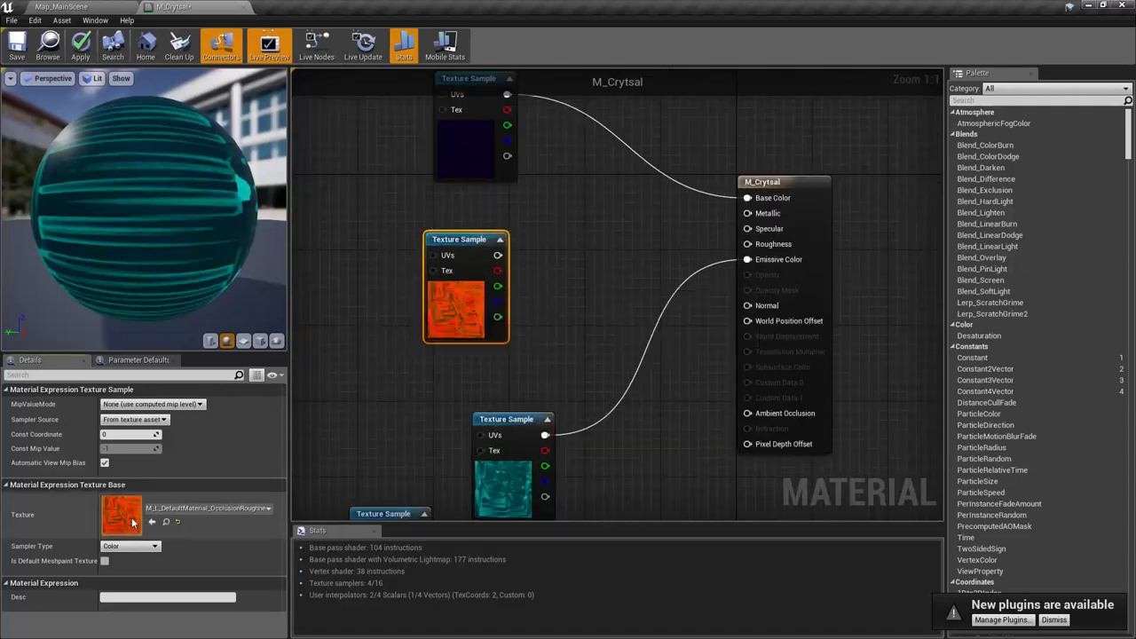
{"action": "left_click", "coordinate": [18, 77]}
{"action": "left_click", "coordinate": [26, 140]}
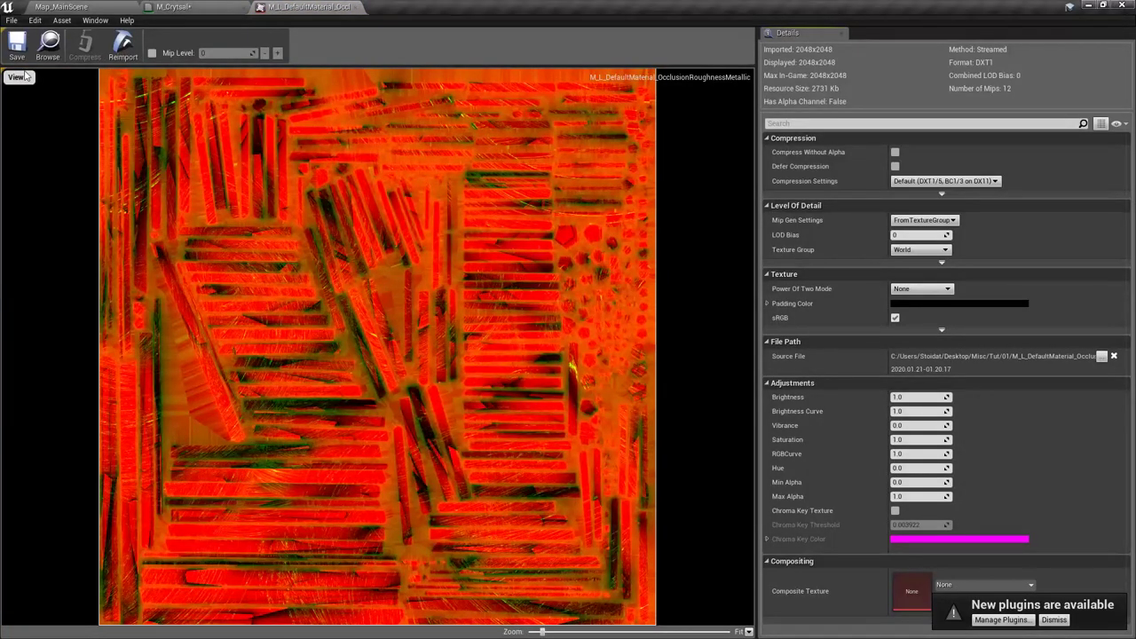
{"action": "left_click", "coordinate": [17, 78]}
{"action": "left_click", "coordinate": [27, 127]}
{"action": "left_click", "coordinate": [18, 77]}
{"action": "left_click", "coordinate": [19, 115]}
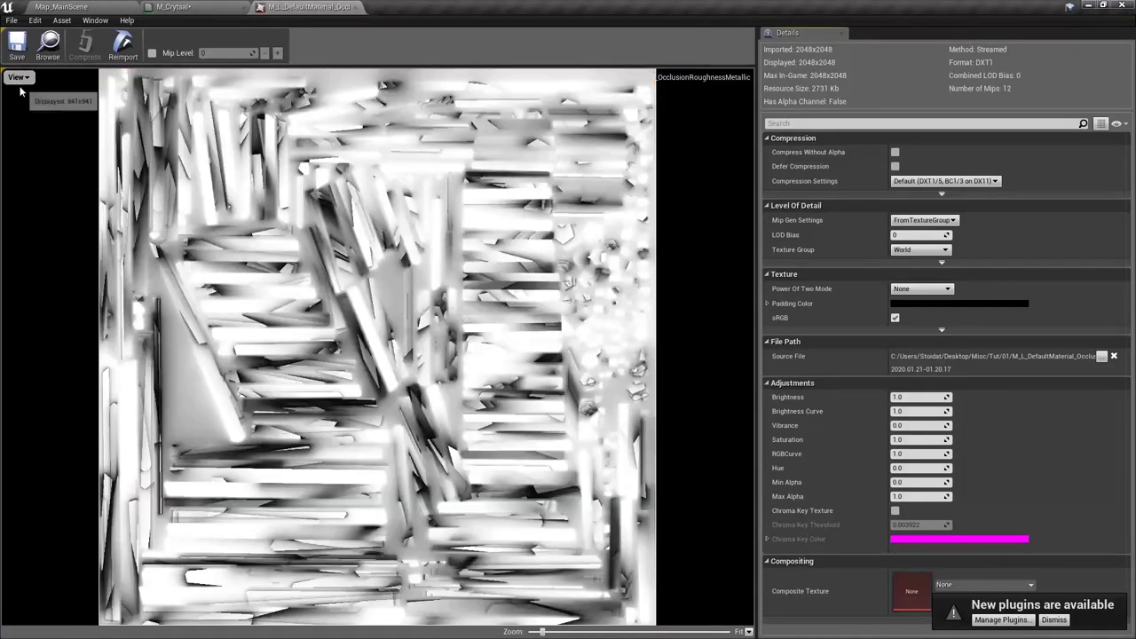
{"action": "left_click", "coordinate": [17, 77]}
{"action": "left_click", "coordinate": [27, 101]}
{"action": "left_click", "coordinate": [18, 77]}
{"action": "left_click", "coordinate": [28, 102]}
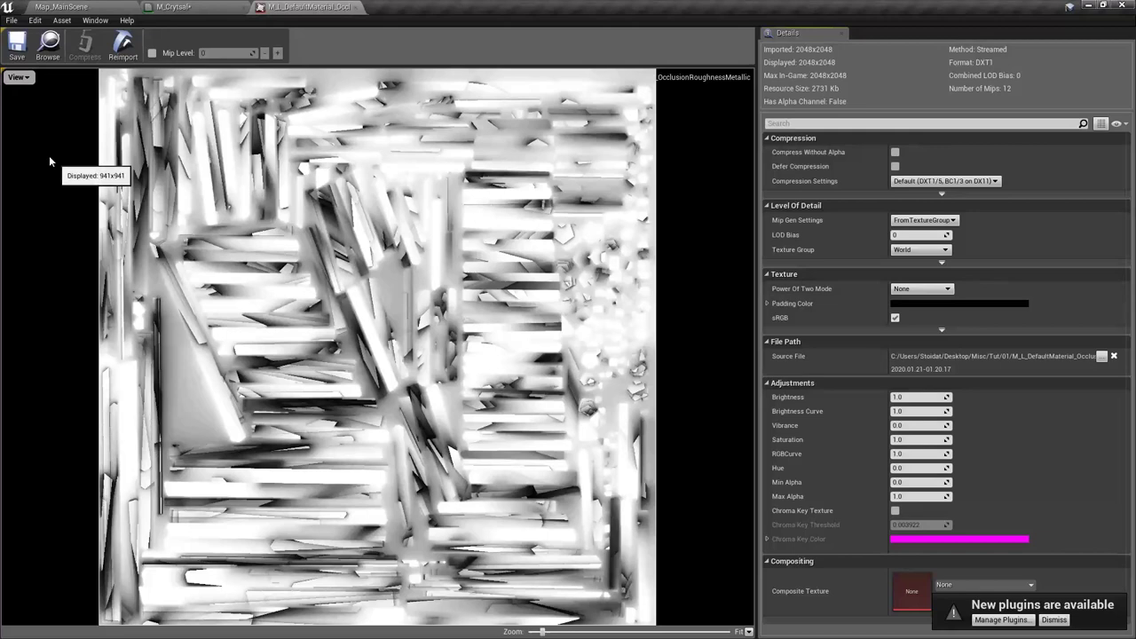
Step: Display only the green channel of the OcclusionRoughnessMetallic texture to inspect the roughness map
{"action": "left_click", "coordinate": [17, 77]}
{"action": "left_click", "coordinate": [27, 103]}
{"action": "left_click", "coordinate": [18, 77]}
{"action": "left_click", "coordinate": [26, 127]}
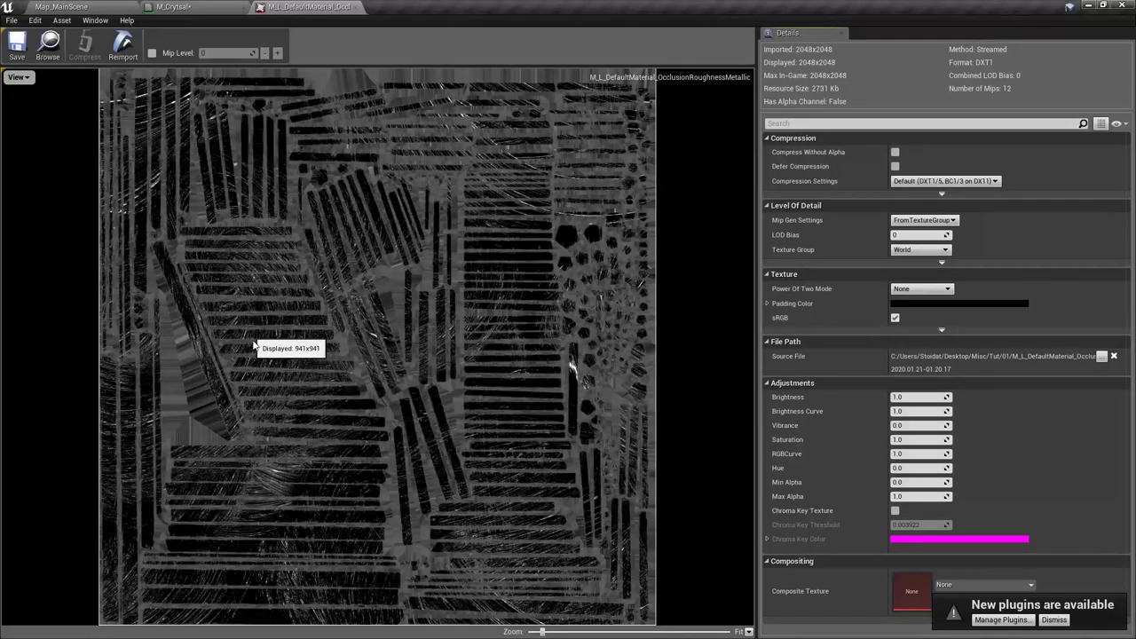
Step: Display only the blue channel to inspect the metallic map, and close the texture
{"action": "left_click", "coordinate": [18, 77]}
{"action": "left_click", "coordinate": [26, 127]}
{"action": "left_click", "coordinate": [25, 78]}
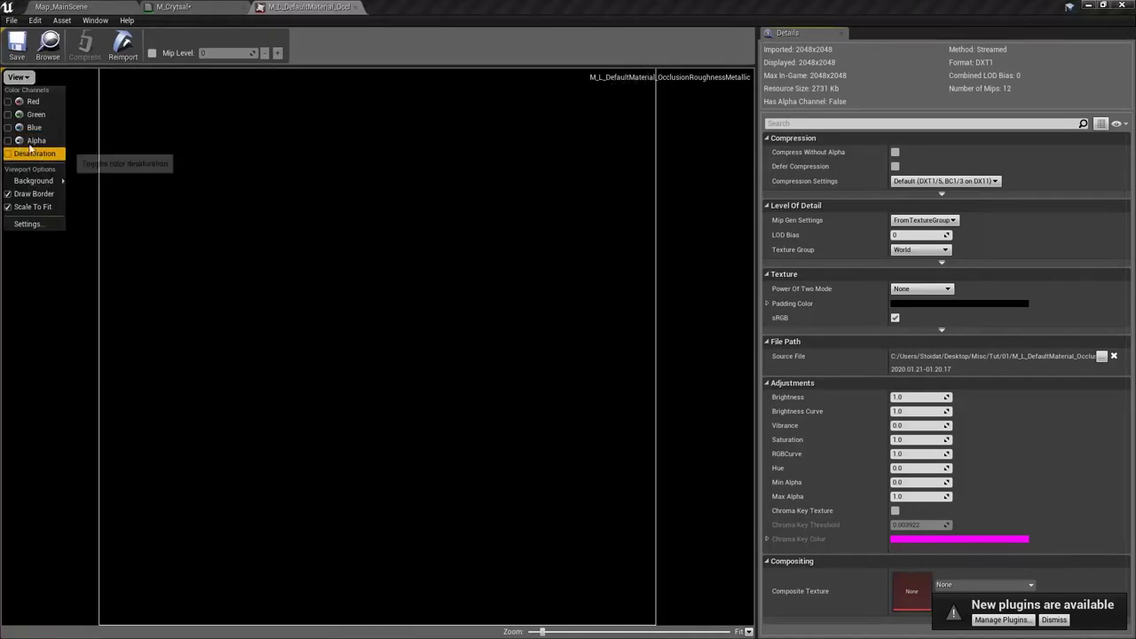
{"action": "left_click", "coordinate": [26, 131]}
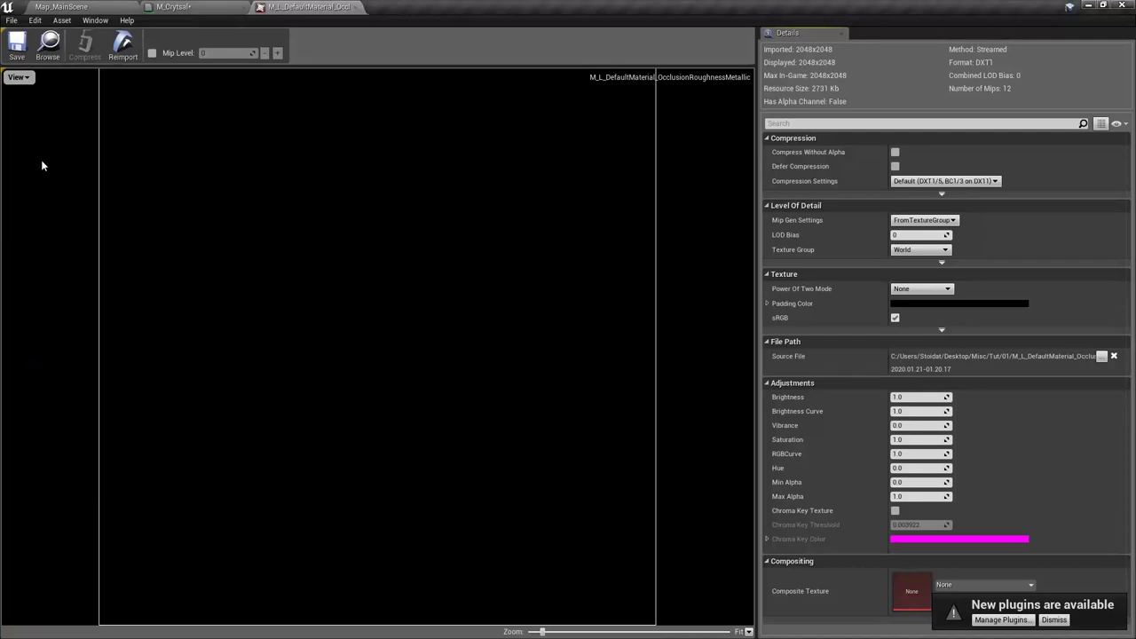
{"action": "left_click", "coordinate": [18, 77]}
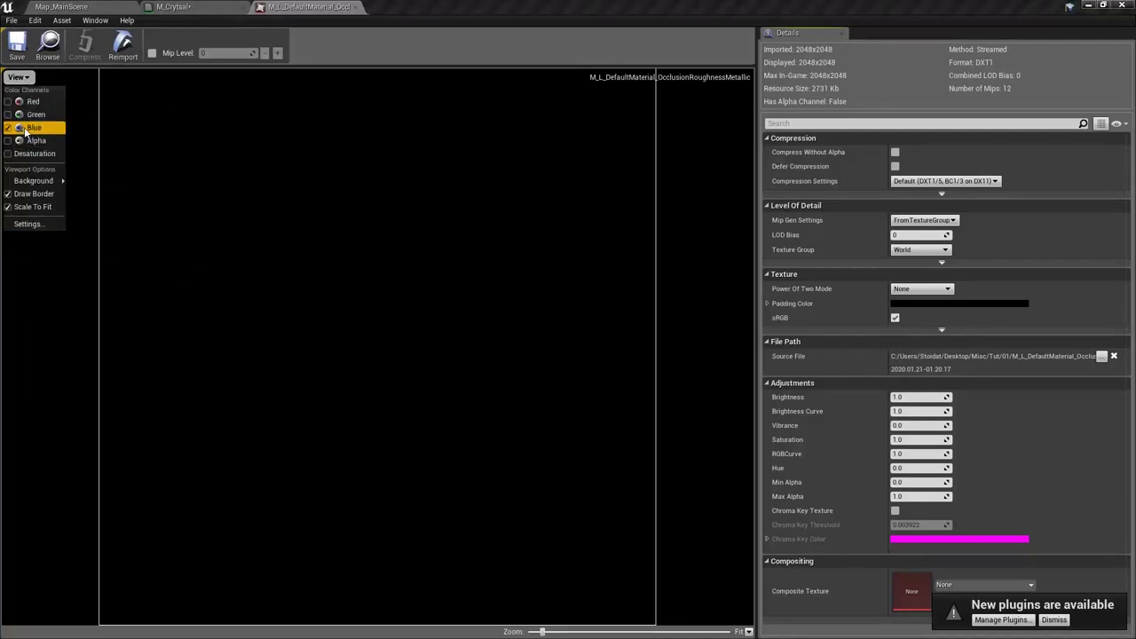
{"action": "left_click", "coordinate": [25, 130]}
{"action": "left_click", "coordinate": [355, 8]}
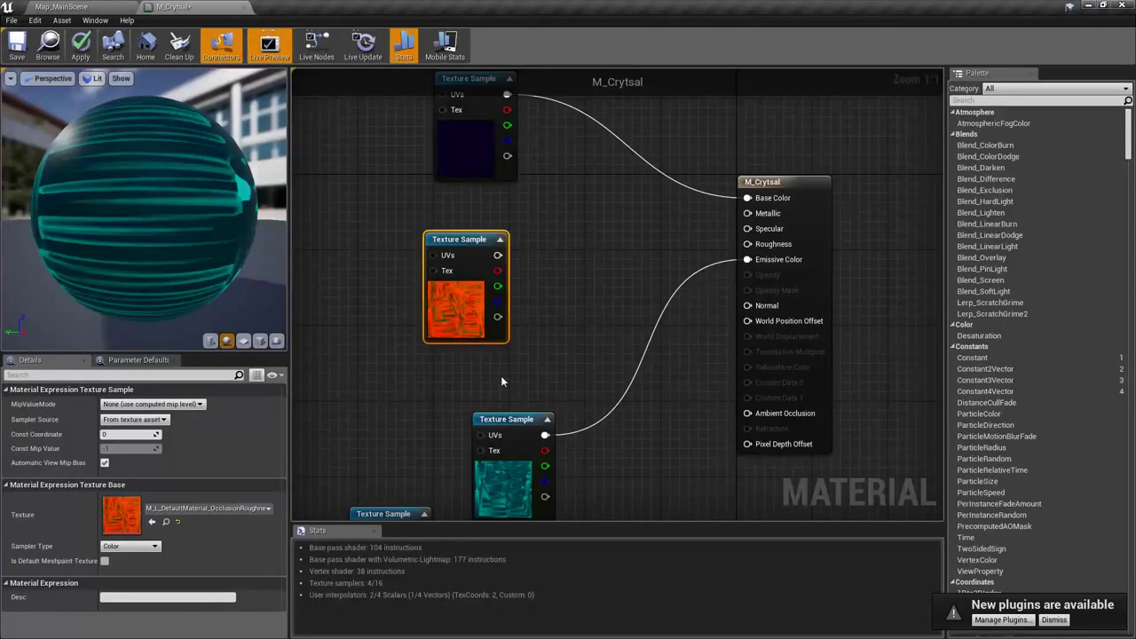
Step: Add a Lerp node and connect the OcclusionRoughnessMetallic sample's green output to its Alpha input
{"action": "left_click_drag", "start_coordinate": [452, 241], "coordinate": [405, 269]}
{"action": "right_click_drag", "start_coordinate": [514, 288], "coordinate": [566, 343]}
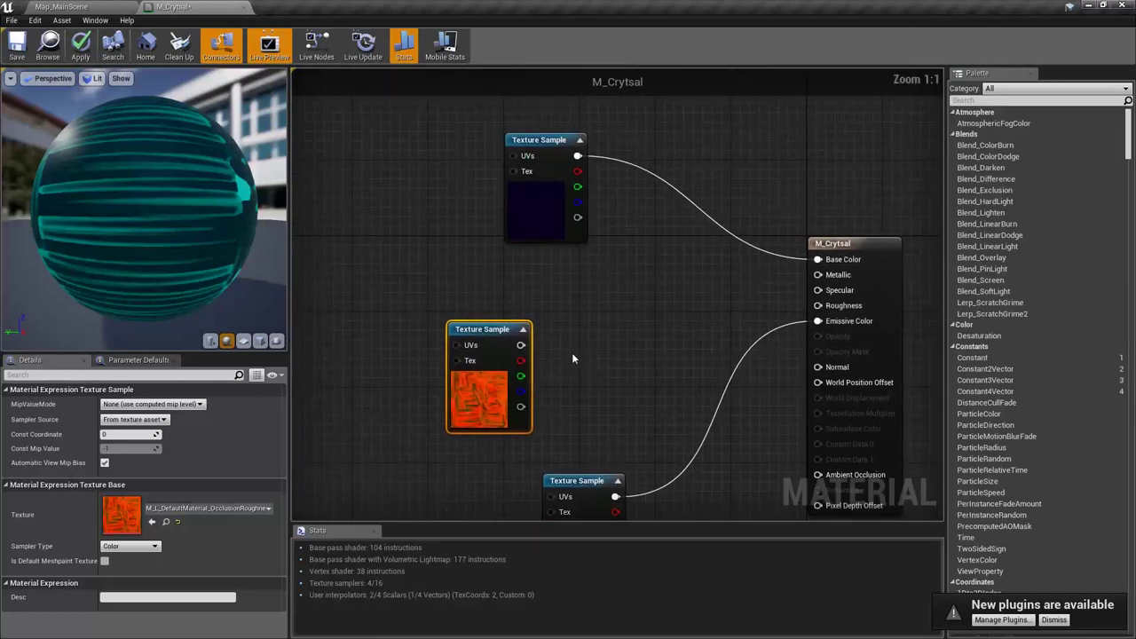
{"action": "left_click", "coordinate": [573, 350]}
{"action": "left_click", "coordinate": [614, 294]}
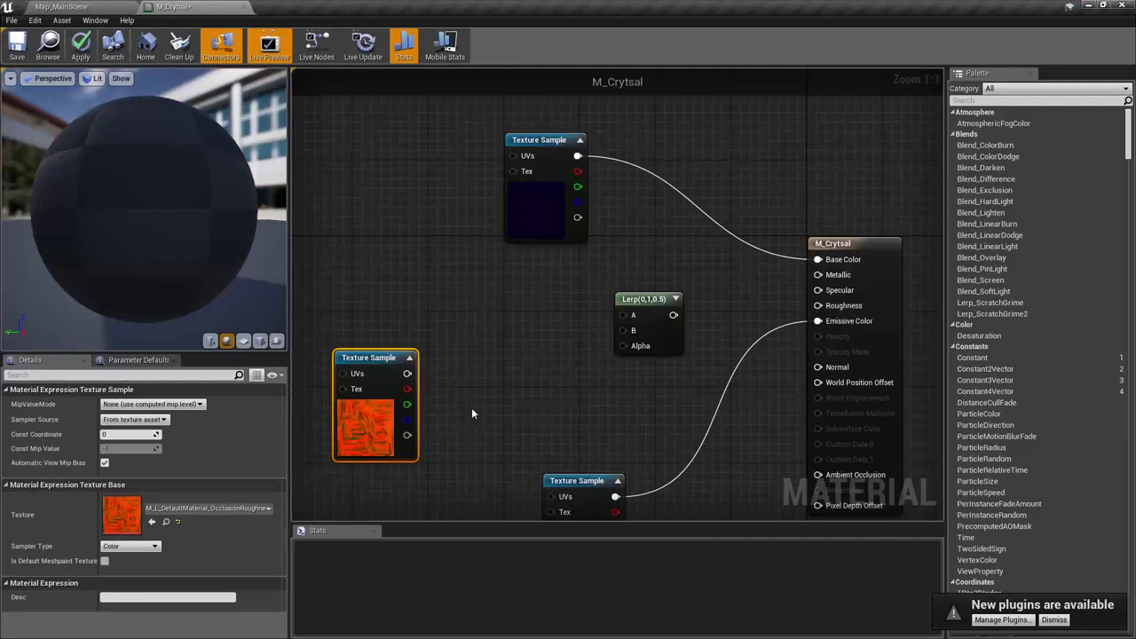
{"action": "left_click", "coordinate": [428, 401]}
{"action": "left_click_drag", "start_coordinate": [406, 405], "coordinate": [630, 348]}
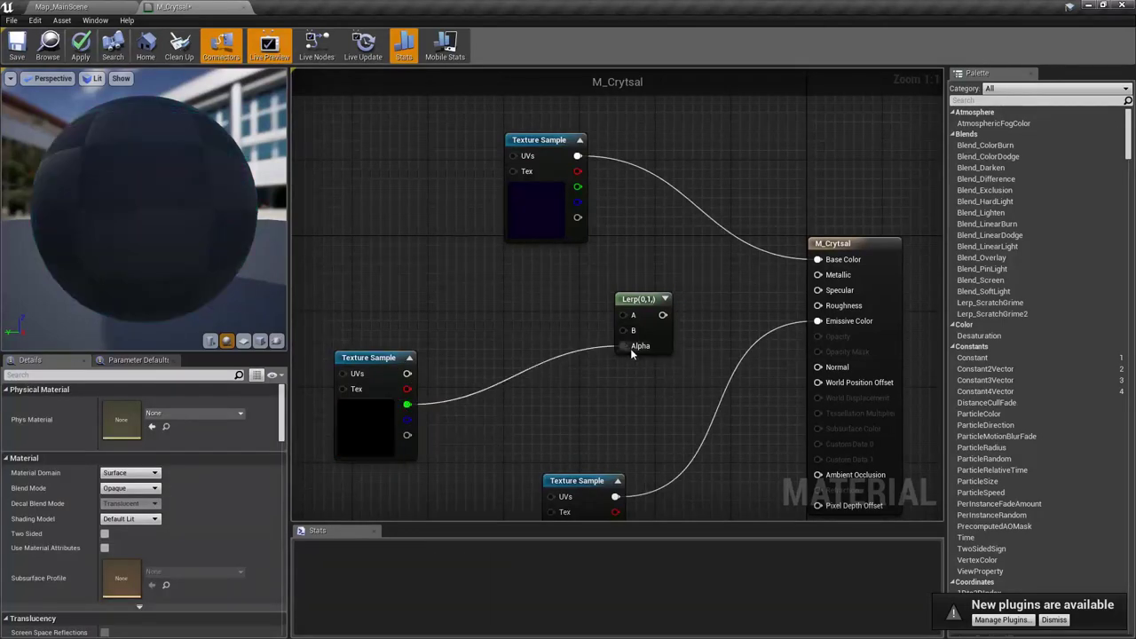
Step: Move the OcclusionRoughnessMetallic sample closer to the Lerp node and shift the base color sample further up
{"action": "left_click", "coordinate": [349, 355]}
{"action": "left_click_drag", "start_coordinate": [351, 357], "coordinate": [425, 375]}
{"action": "right_click_drag", "start_coordinate": [466, 289], "coordinate": [576, 332]}
{"action": "left_click", "coordinate": [568, 341]}
{"action": "left_click_drag", "start_coordinate": [649, 187], "coordinate": [619, 104]}
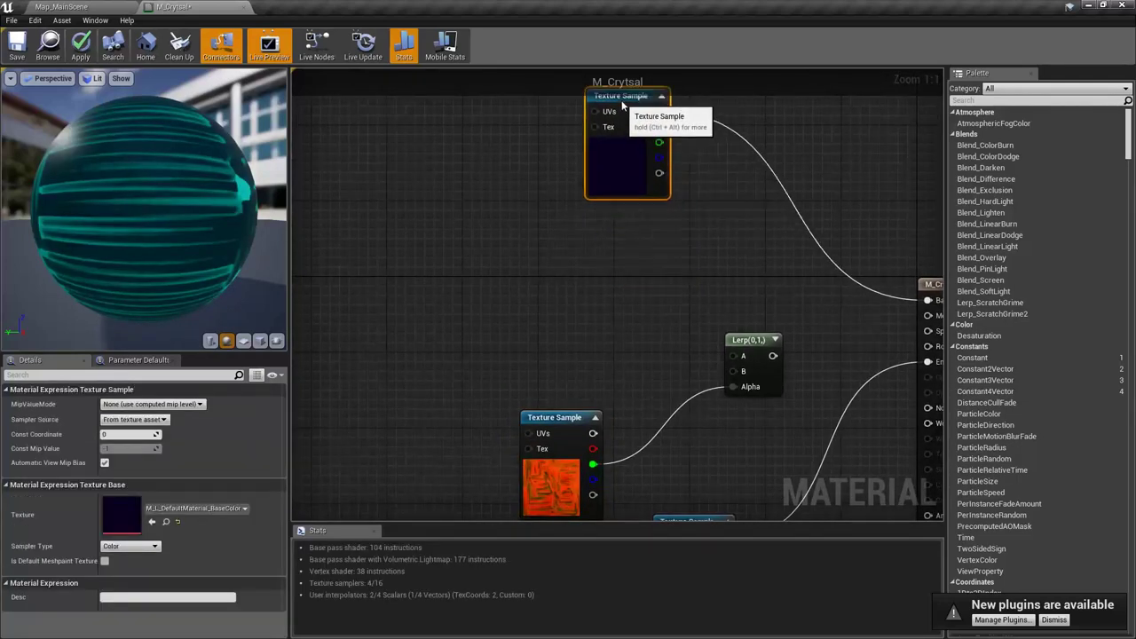
Step: Add a Constant node before the Lerp and convert it to a parameter named Roughness A
{"action": "right_click_drag", "start_coordinate": [581, 300], "coordinate": [706, 305]}
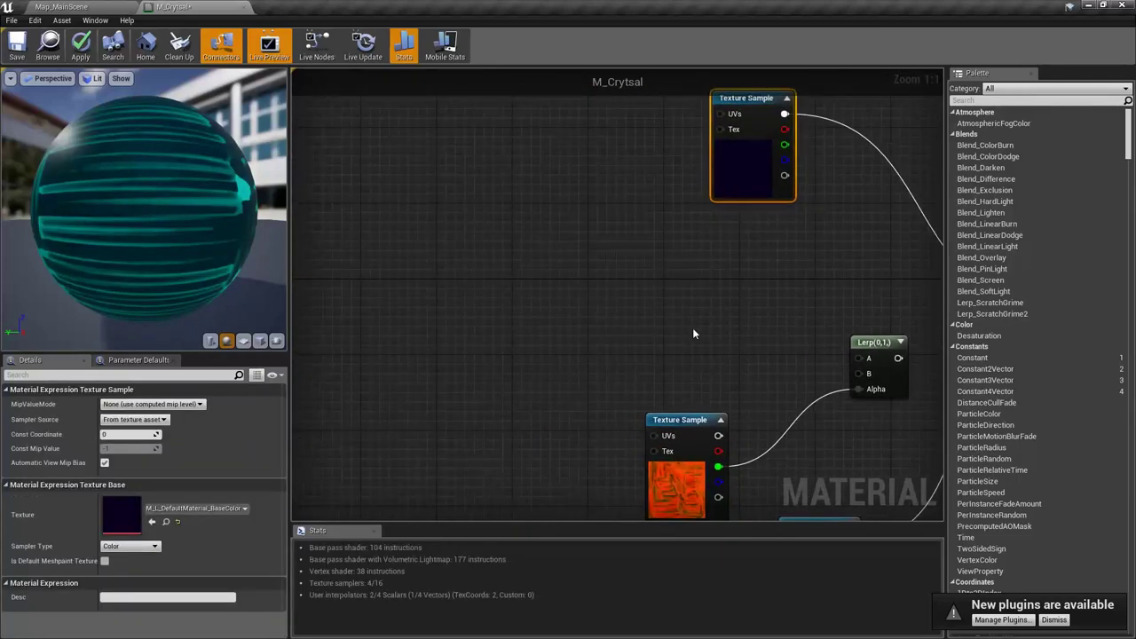
{"action": "left_click", "coordinate": [596, 309]}
{"action": "right_click", "coordinate": [609, 320]}
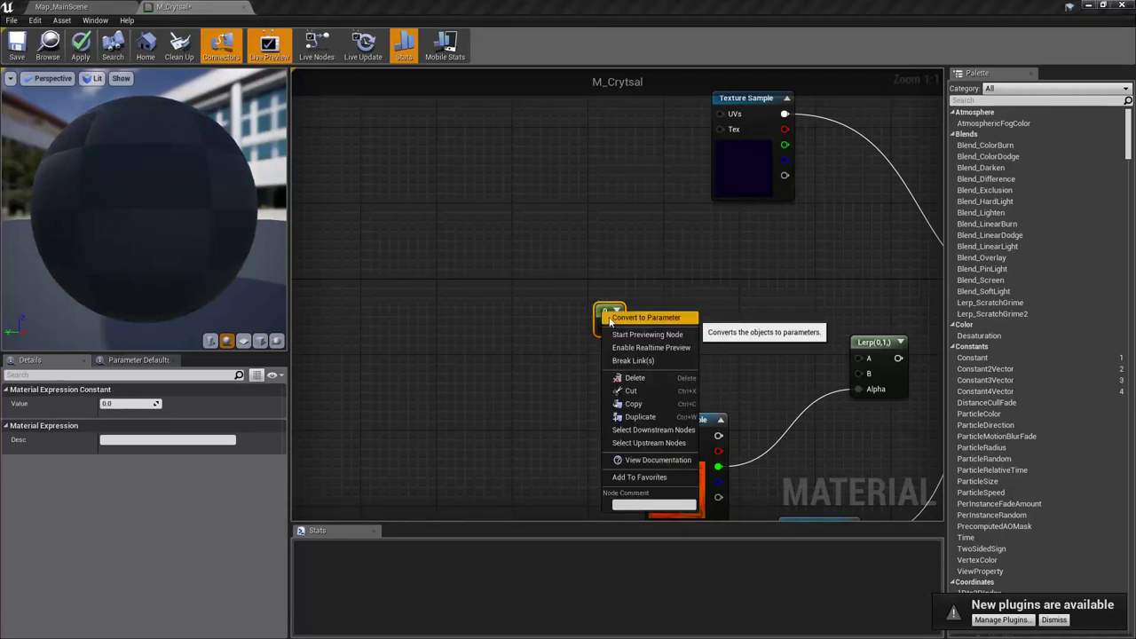
{"action": "left_click", "coordinate": [609, 318]}
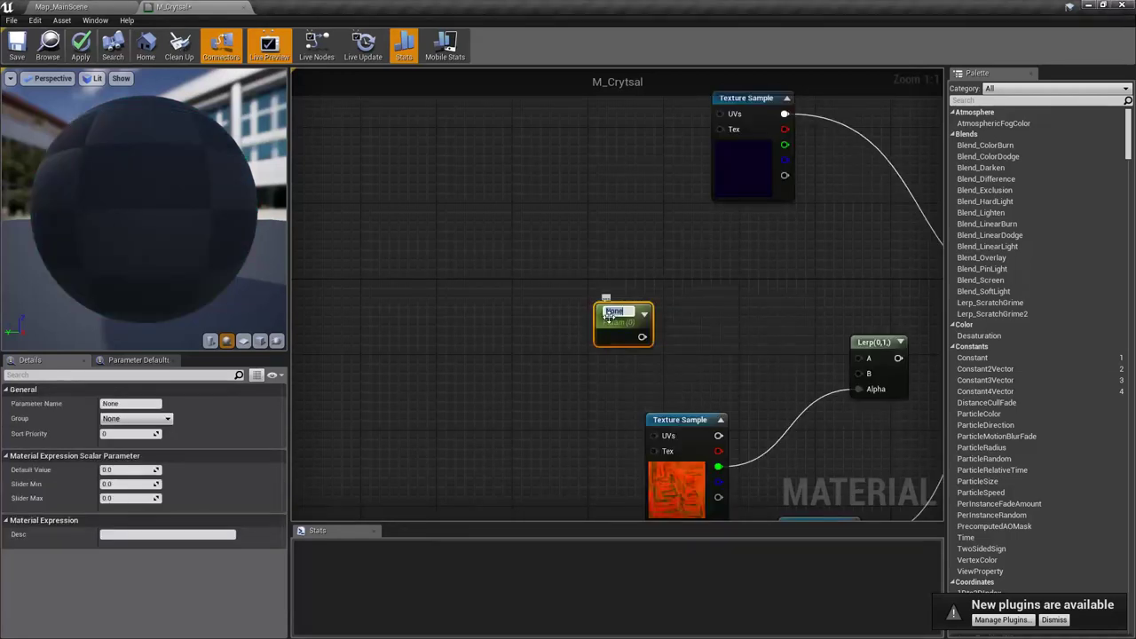
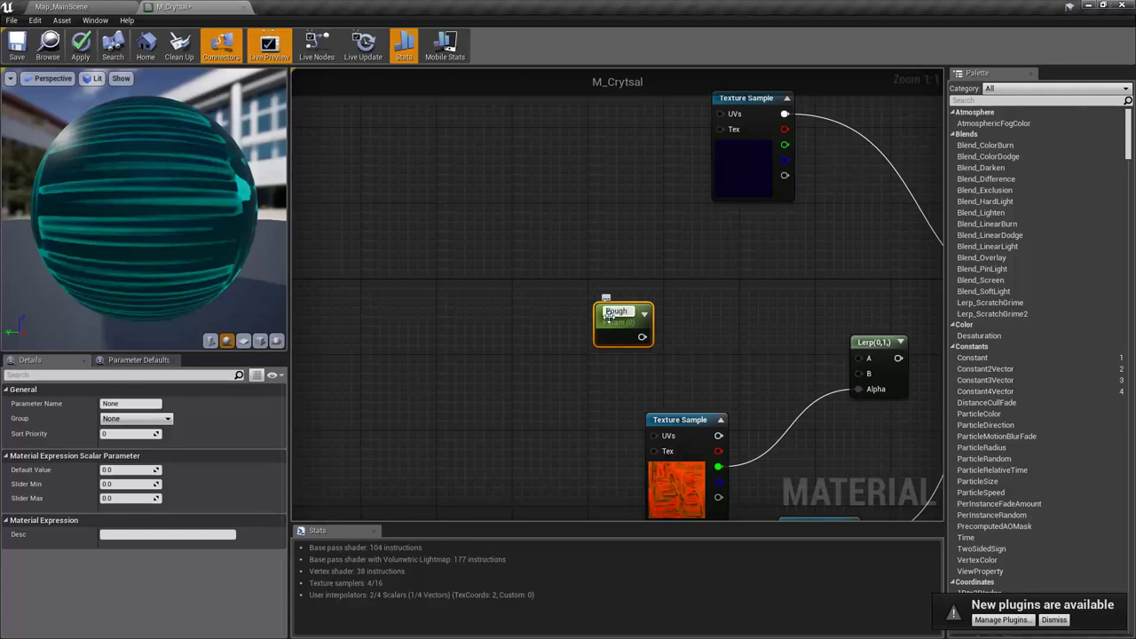
{"action": "type", "text": "ness"}
{"action": "key", "text": "Return"}
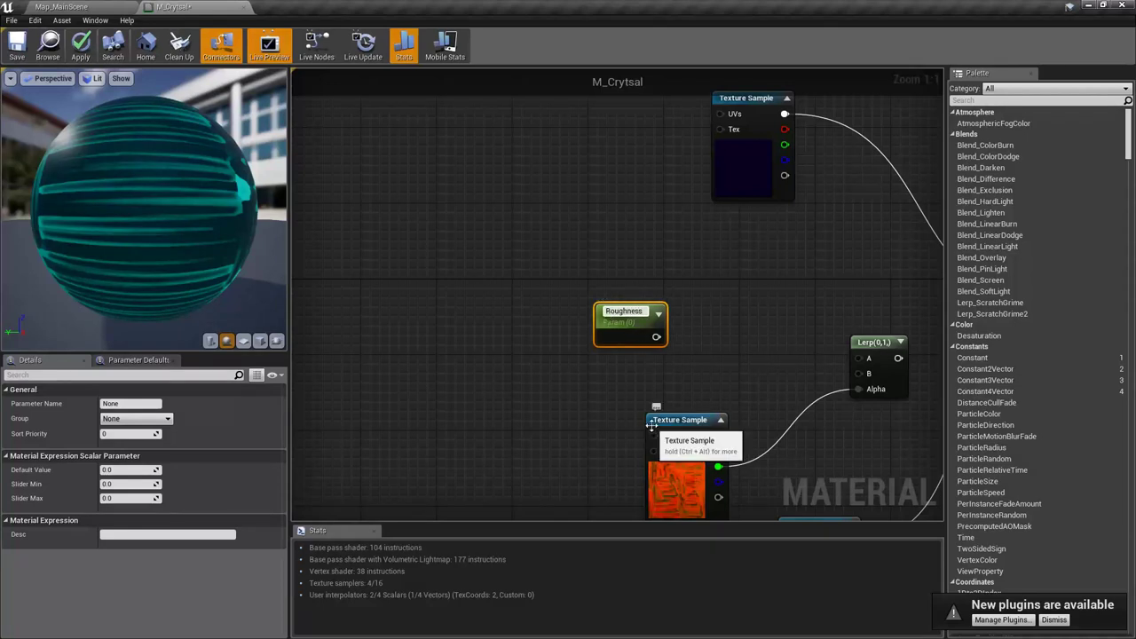
{"action": "key", "text": "Return"}
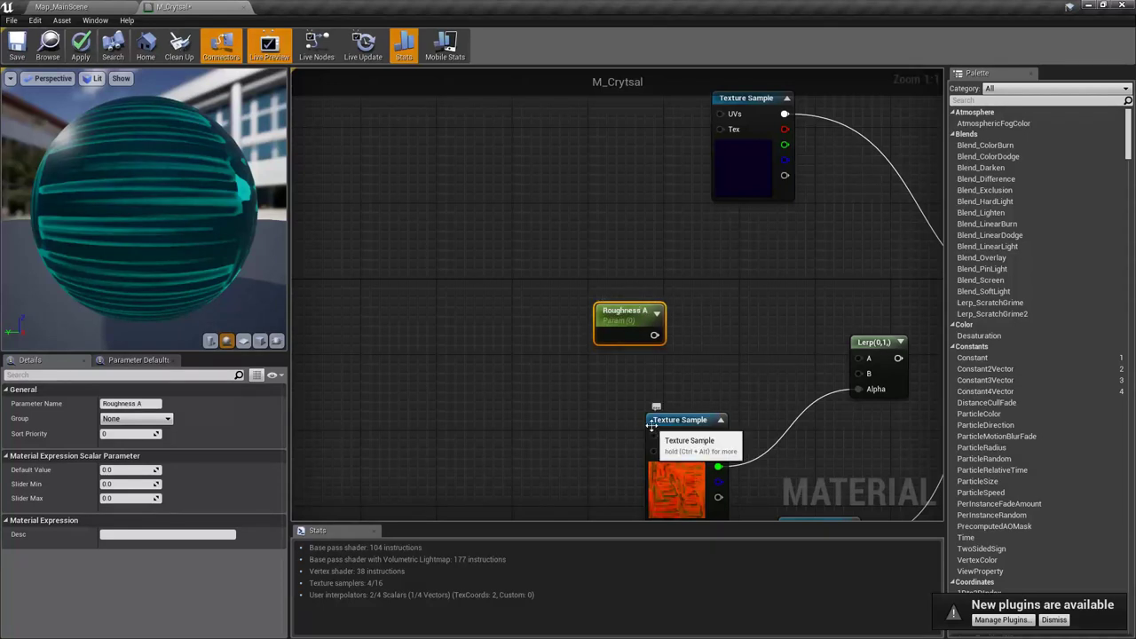
Step: Duplicate the Roughness A parameter, placing the copy directly below it with the name Roughness B
{"action": "key", "text": "ctrl+w"}
{"action": "left_click", "coordinate": [632, 319]}
{"action": "right_click_drag", "start_coordinate": [765, 403], "coordinate": [693, 290]}
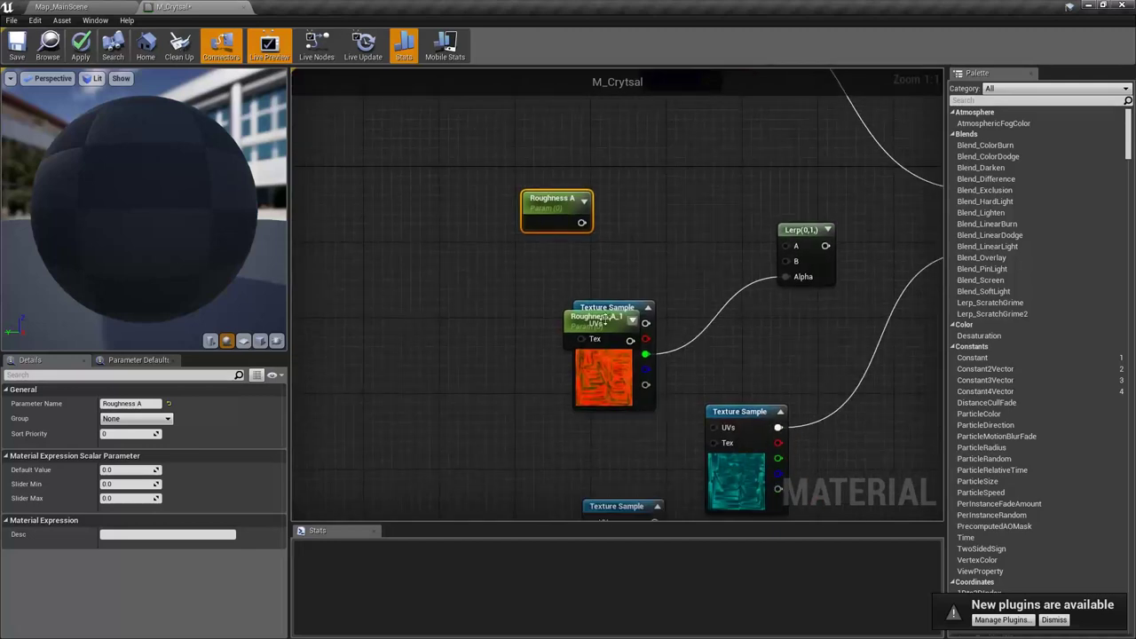
{"action": "left_click_drag", "start_coordinate": [604, 321], "coordinate": [556, 266]}
{"action": "left_click", "coordinate": [136, 404]}
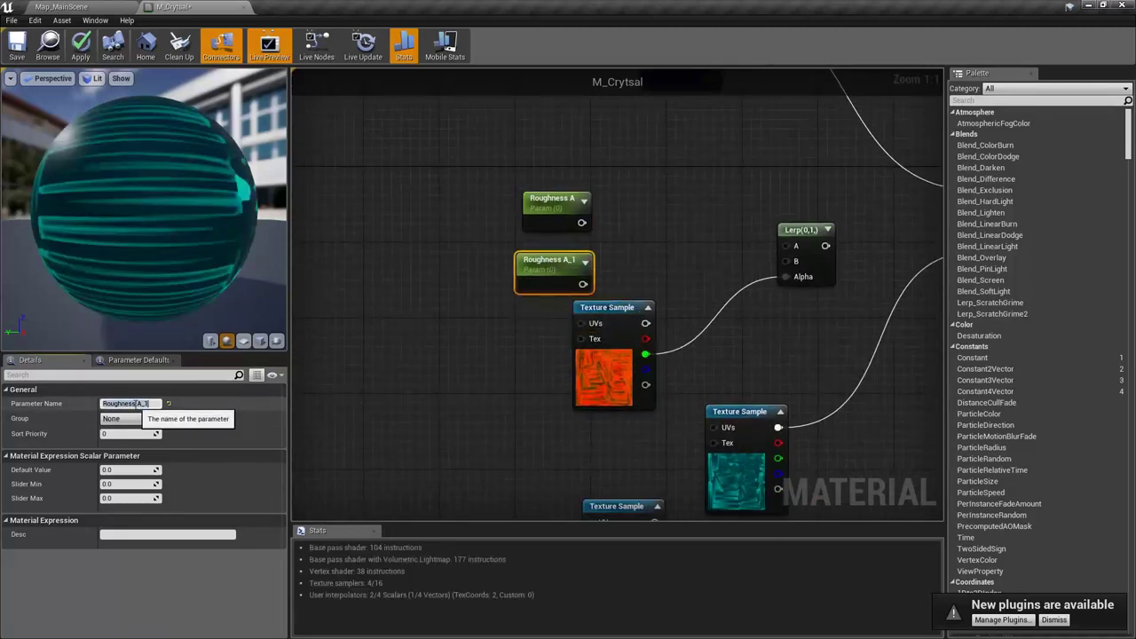
{"action": "key", "text": "Right"}
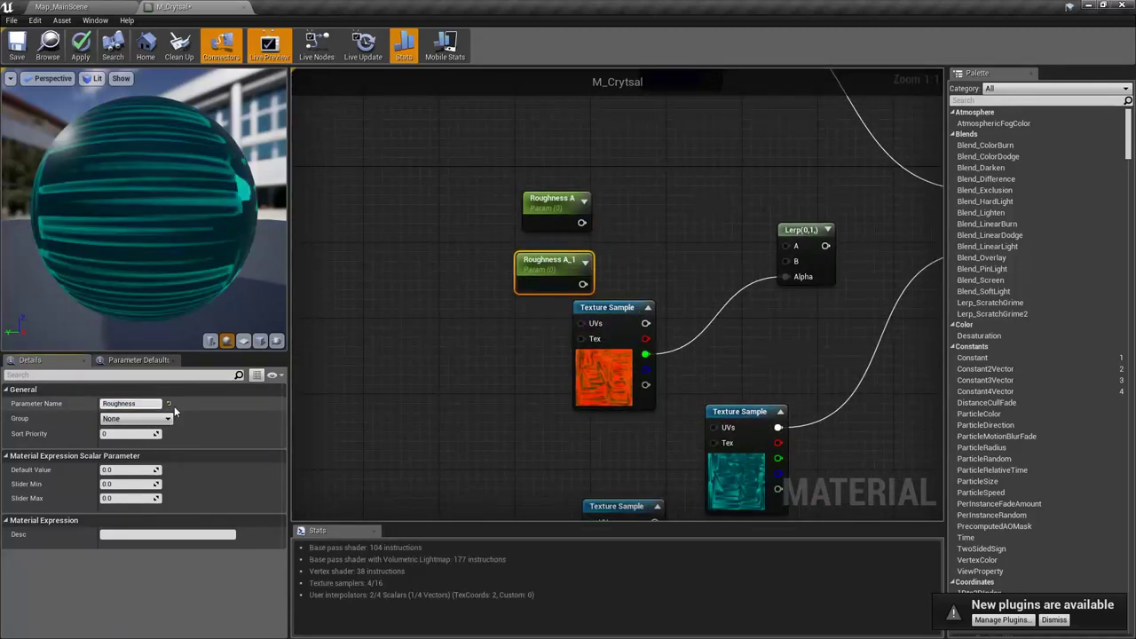
{"action": "type", "text": "B"}
{"action": "key", "text": "Return"}
Step: Move the Roughness A and Roughness B nodes up and further away from the Lerp node
{"action": "left_click", "coordinate": [552, 199]}
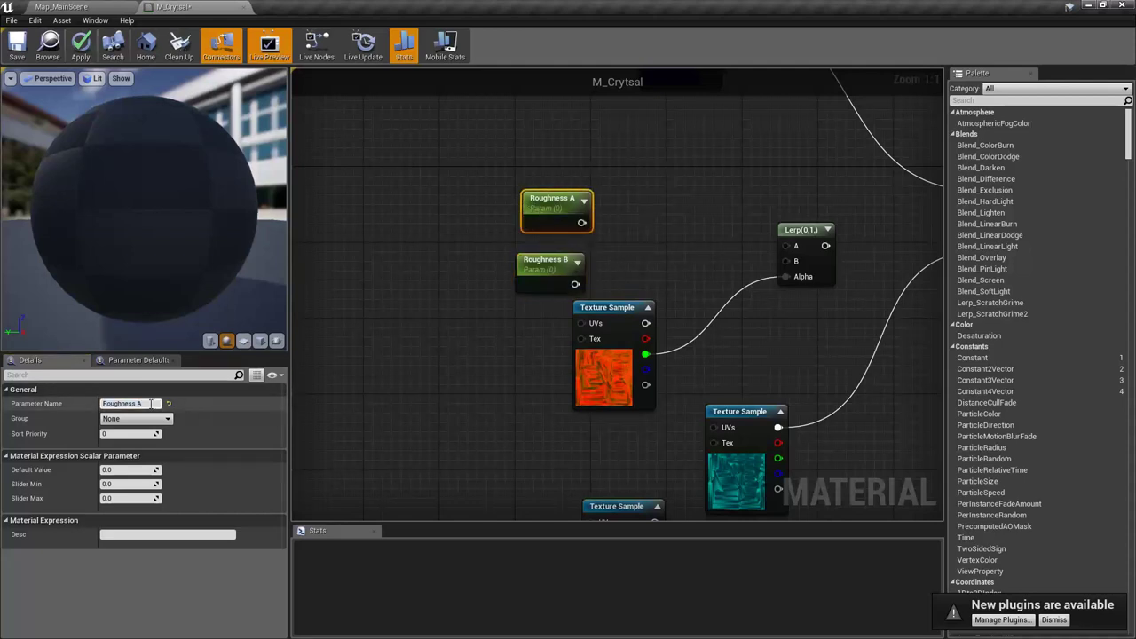
{"action": "right_click_drag", "start_coordinate": [683, 234], "coordinate": [566, 315]}
{"action": "left_click_drag", "start_coordinate": [497, 285], "coordinate": [471, 261]}
{"action": "left_click_drag", "start_coordinate": [482, 339], "coordinate": [471, 310]}
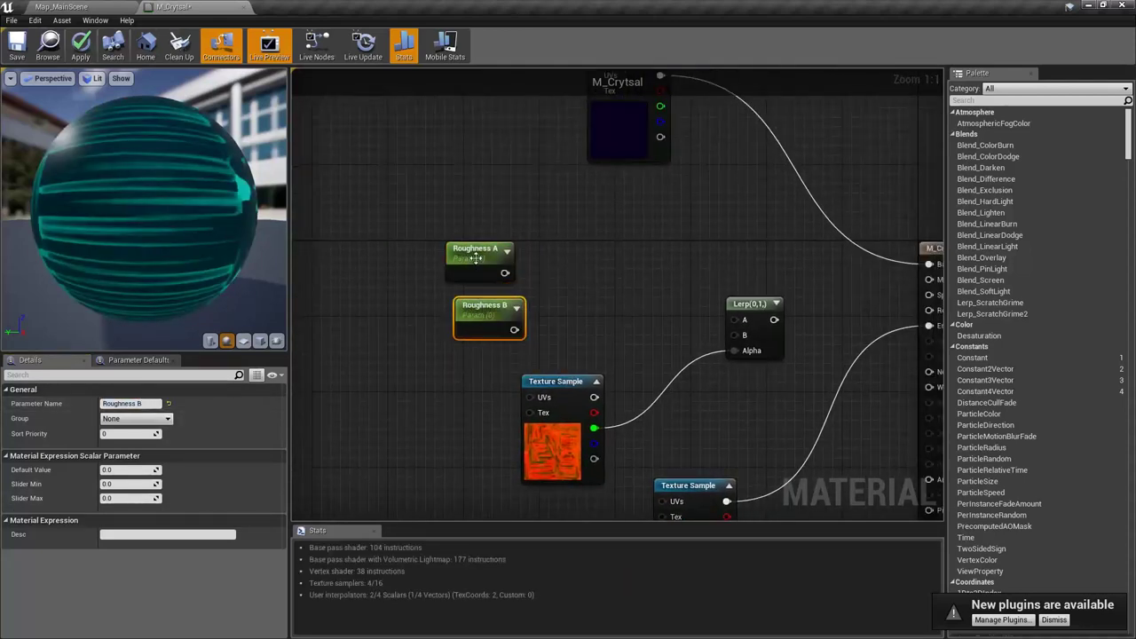
Step: Set the default value of the Roughness B parameter to 1
{"action": "left_click", "coordinate": [123, 471]}
{"action": "type", "text": "1"}
{"action": "key", "text": "Return"}
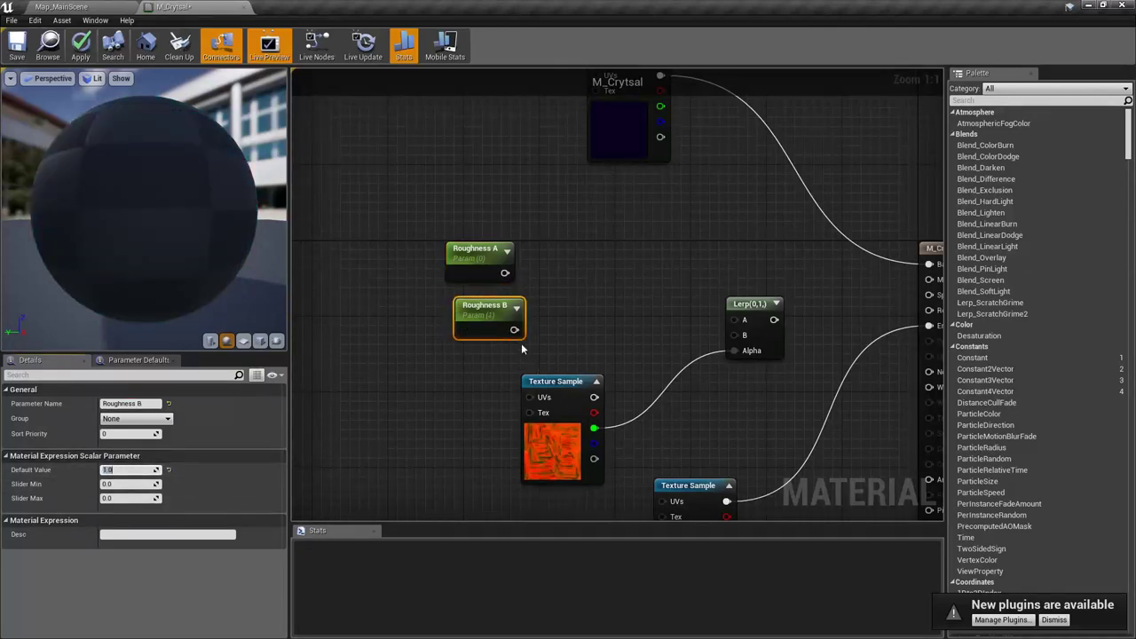
Step: Connect Roughness B to the Lerp's B input and Roughness A to its A input
{"action": "left_click_drag", "start_coordinate": [514, 329], "coordinate": [734, 334]}
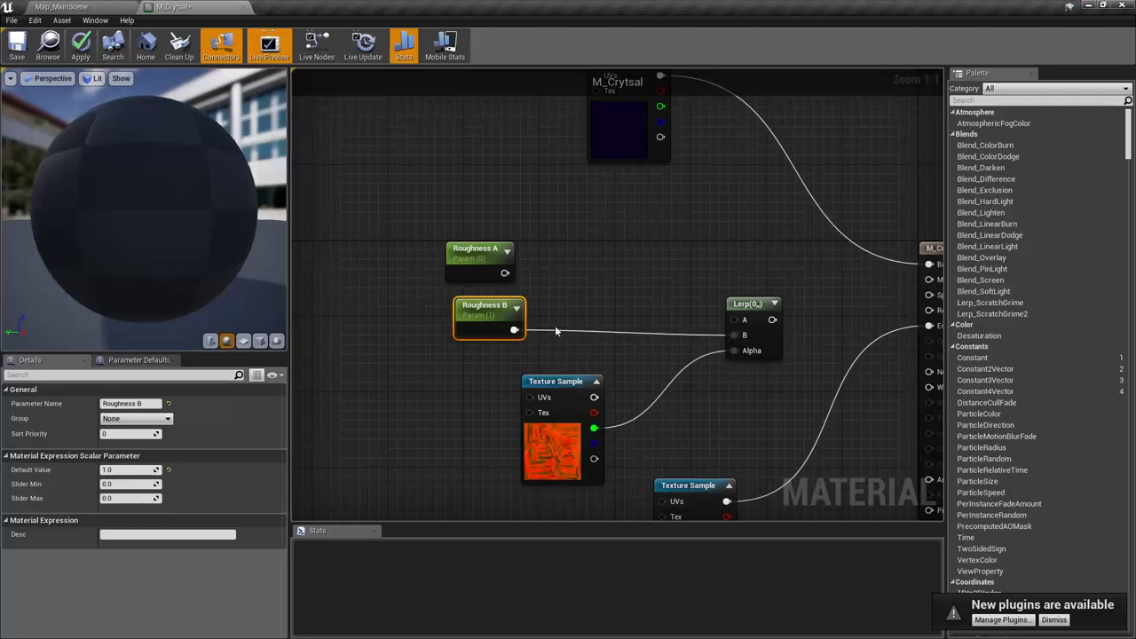
{"action": "left_click_drag", "start_coordinate": [503, 275], "coordinate": [734, 320]}
{"action": "right_click_drag", "start_coordinate": [747, 309], "coordinate": [652, 325]}
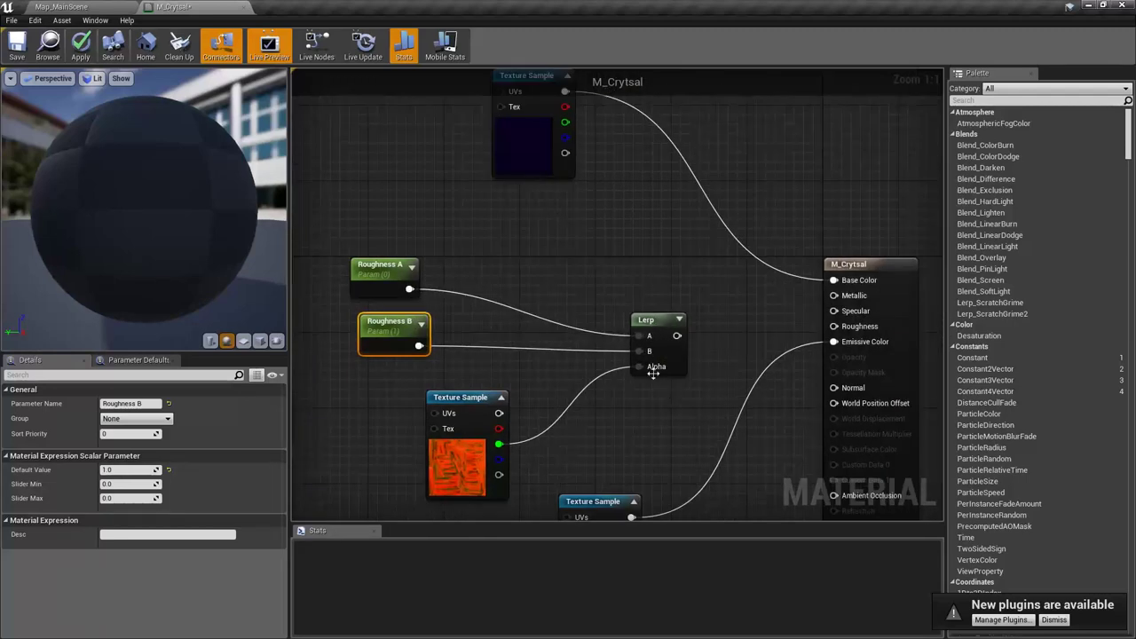
Step: Preview the Lerp node's output on the material sphere and rotate the preview to inspect it
{"action": "right_click", "coordinate": [653, 325]}
{"action": "left_click", "coordinate": [688, 326]}
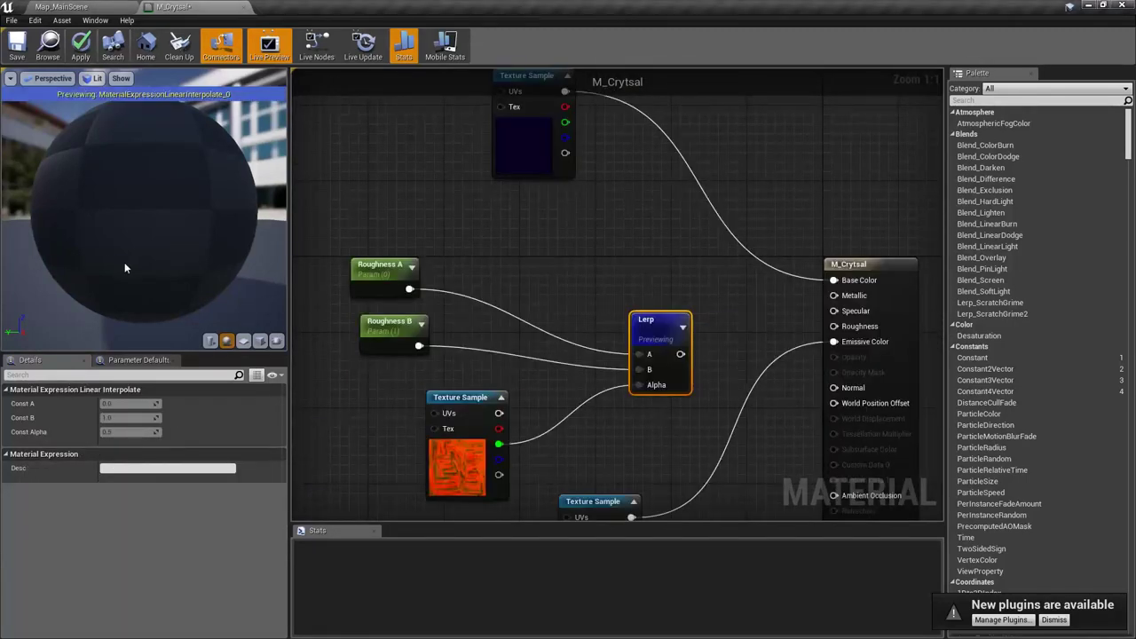
{"action": "left_click_drag", "start_coordinate": [213, 213], "coordinate": [71, 213]}
Step: Try a default value of about 0.18 for Roughness A and reset it to its default
{"action": "left_click", "coordinate": [380, 268]}
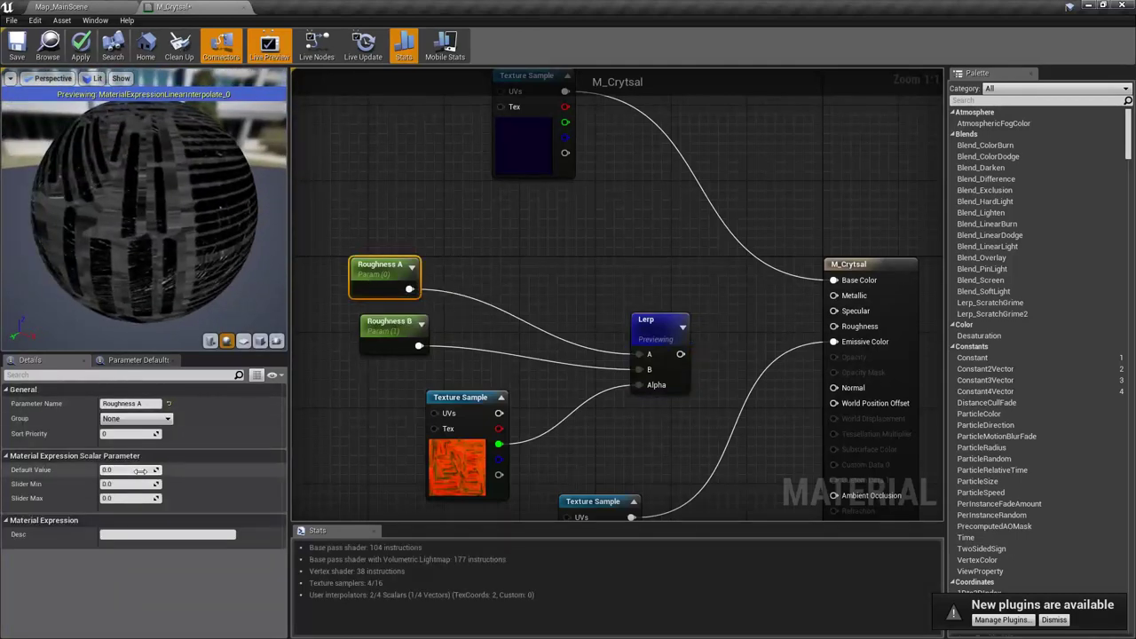
{"action": "left_click_drag", "start_coordinate": [137, 470], "coordinate": [174, 482]}
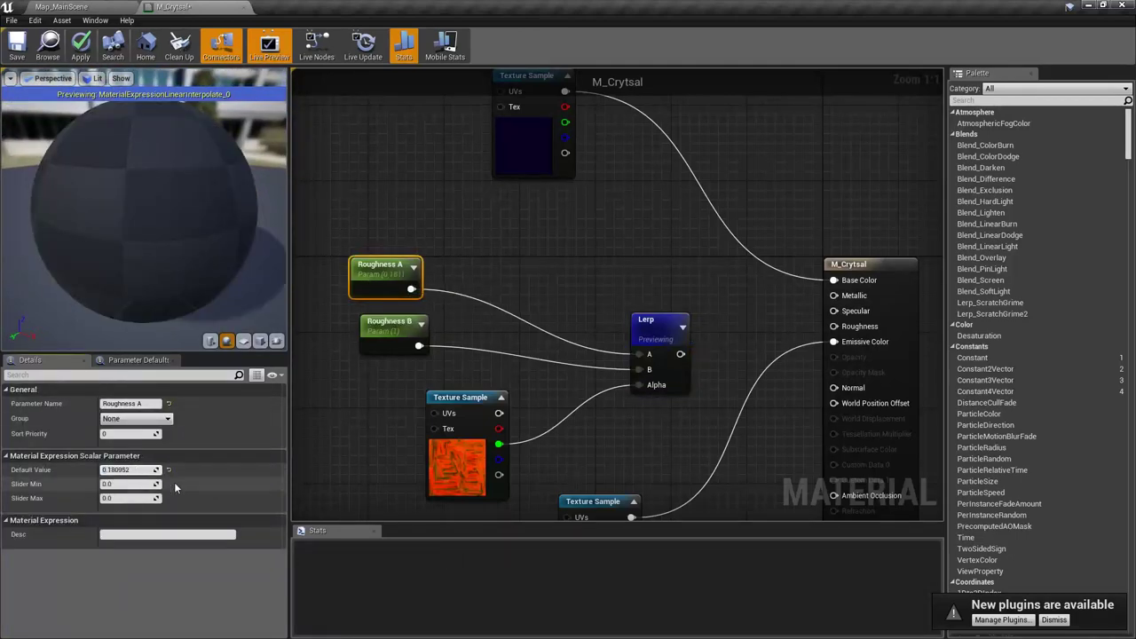
{"action": "left_click", "coordinate": [169, 470]}
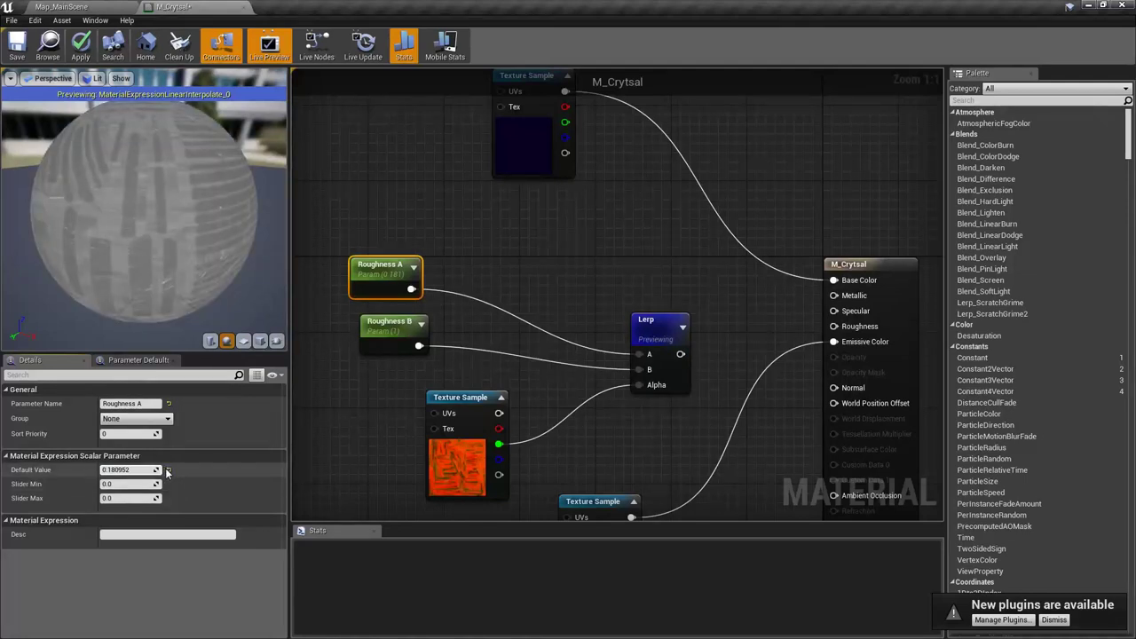
Step: Connect the Lerp output to the material's Roughness input, stop previewing the Lerp node and inspect the full material on the sphere
{"action": "left_click_drag", "start_coordinate": [680, 353], "coordinate": [835, 327]}
{"action": "right_click", "coordinate": [667, 336]}
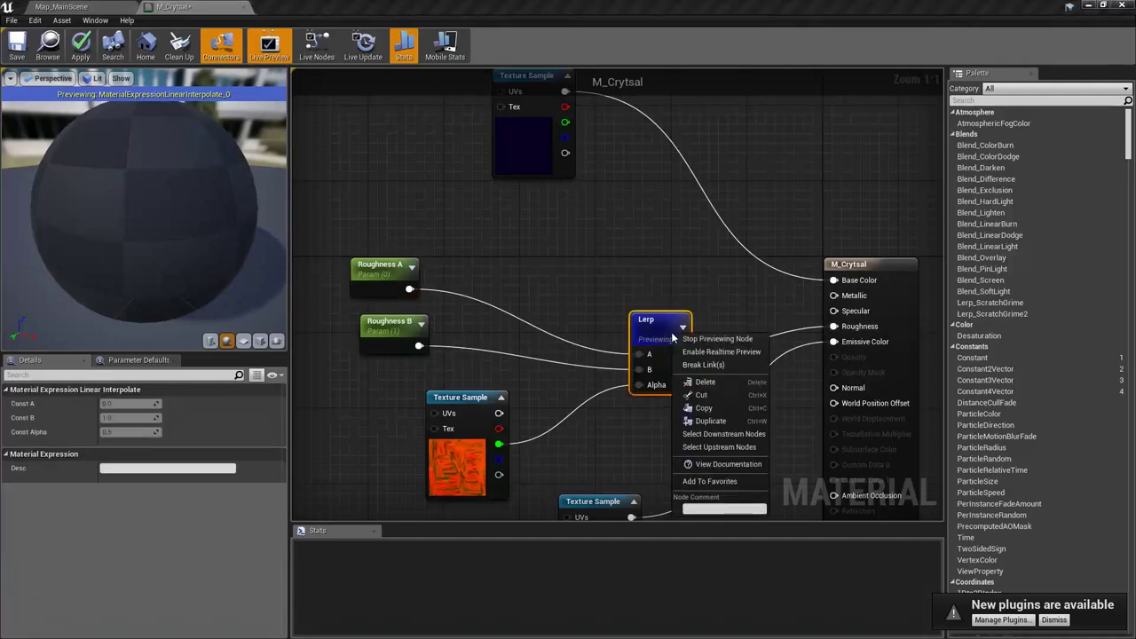
{"action": "left_click", "coordinate": [710, 339]}
{"action": "scroll", "coordinate": [144, 245], "scroll_direction": "down", "scroll_amount": 3}
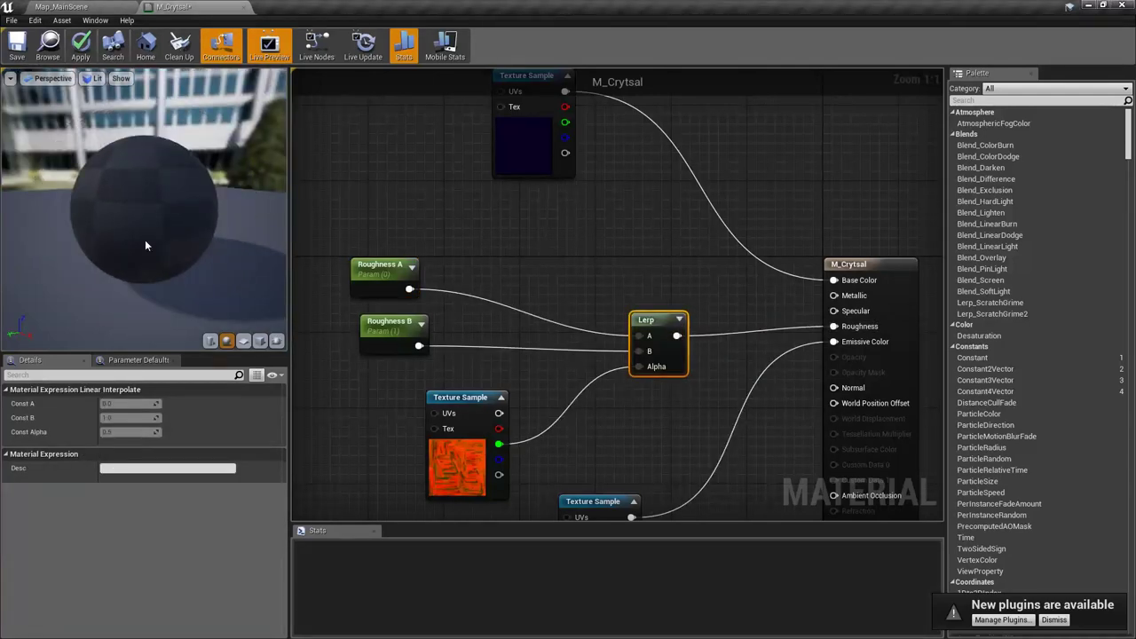
{"action": "right_click_drag", "start_coordinate": [536, 212], "coordinate": [584, 250]}
{"action": "left_click_drag", "start_coordinate": [145, 245], "coordinate": [67, 259]}
Step: Reposition the orange packed texture sample and connect its blue channel to the material's Metallic input
{"action": "right_click_drag", "start_coordinate": [576, 490], "coordinate": [541, 362]}
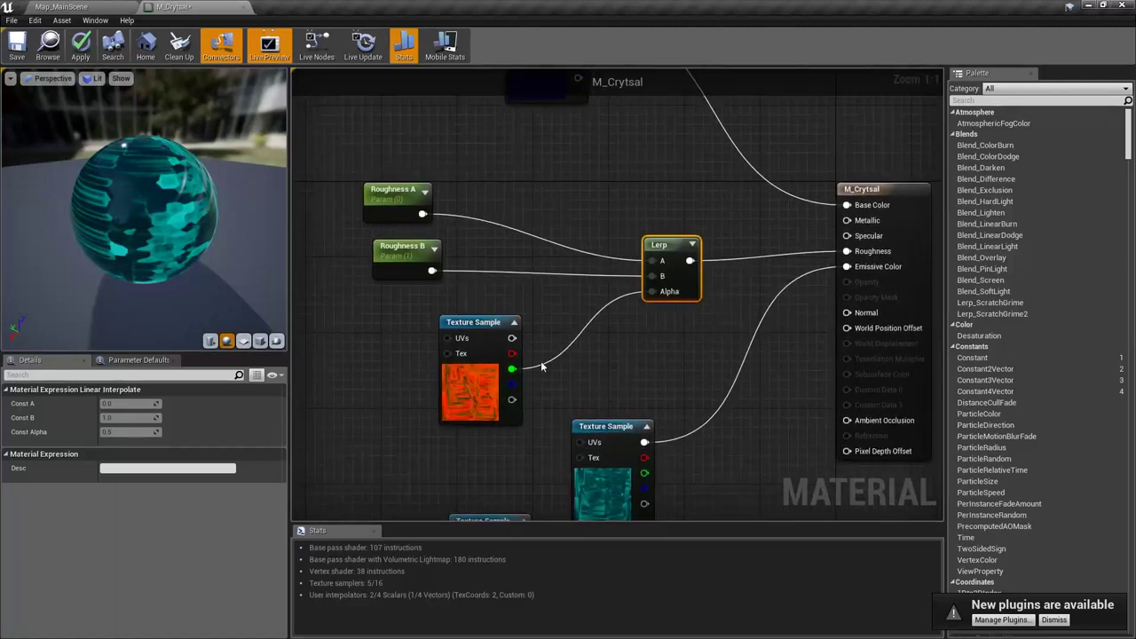
{"action": "left_click_drag", "start_coordinate": [482, 332], "coordinate": [416, 310]}
{"action": "right_click_drag", "start_coordinate": [505, 360], "coordinate": [441, 334]}
{"action": "left_click_drag", "start_coordinate": [419, 327], "coordinate": [820, 182]}
Step: Reposition the emissive texture sample, add a Multiply node beside it and connect the texture's colour output to input A
{"action": "right_click_drag", "start_coordinate": [513, 155], "coordinate": [475, 281]}
{"action": "right_click_drag", "start_coordinate": [580, 273], "coordinate": [629, 268]}
{"action": "left_click_drag", "start_coordinate": [633, 242], "coordinate": [537, 202]}
{"action": "right_click_drag", "start_coordinate": [680, 231], "coordinate": [616, 231]}
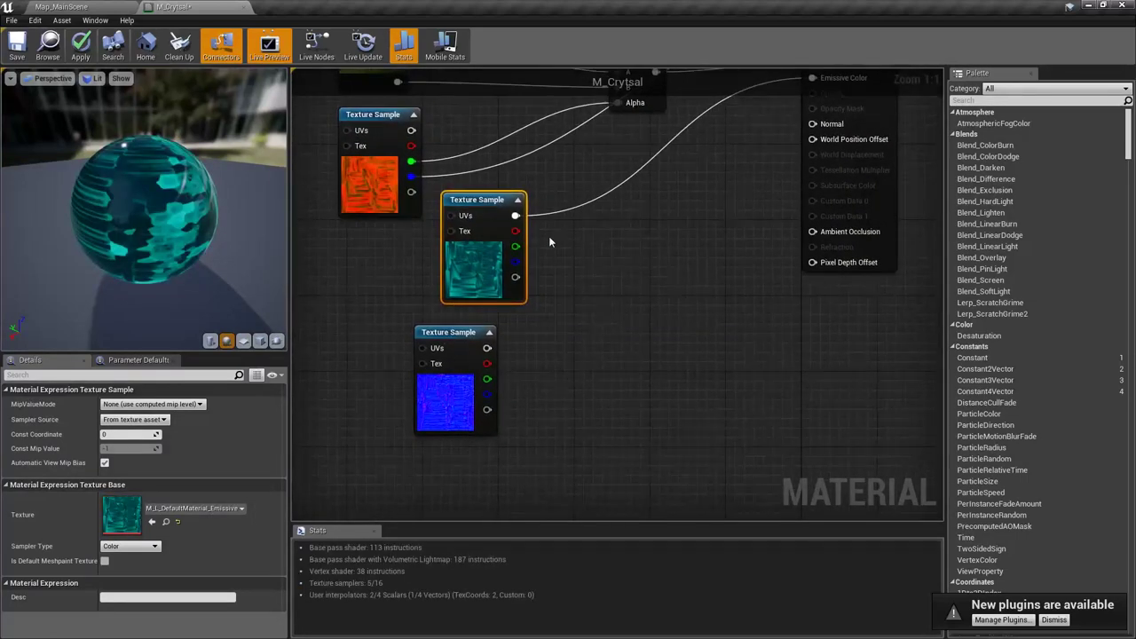
{"action": "left_click", "coordinate": [595, 272]}
{"action": "left_click", "coordinate": [603, 245]}
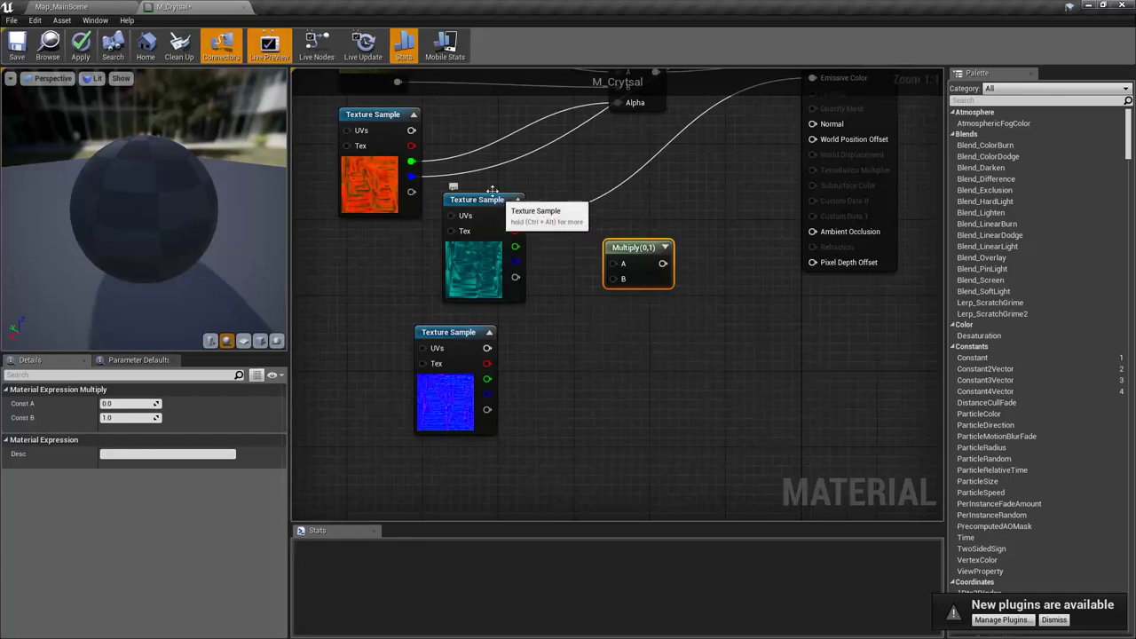
{"action": "left_click_drag", "start_coordinate": [514, 215], "coordinate": [612, 263]}
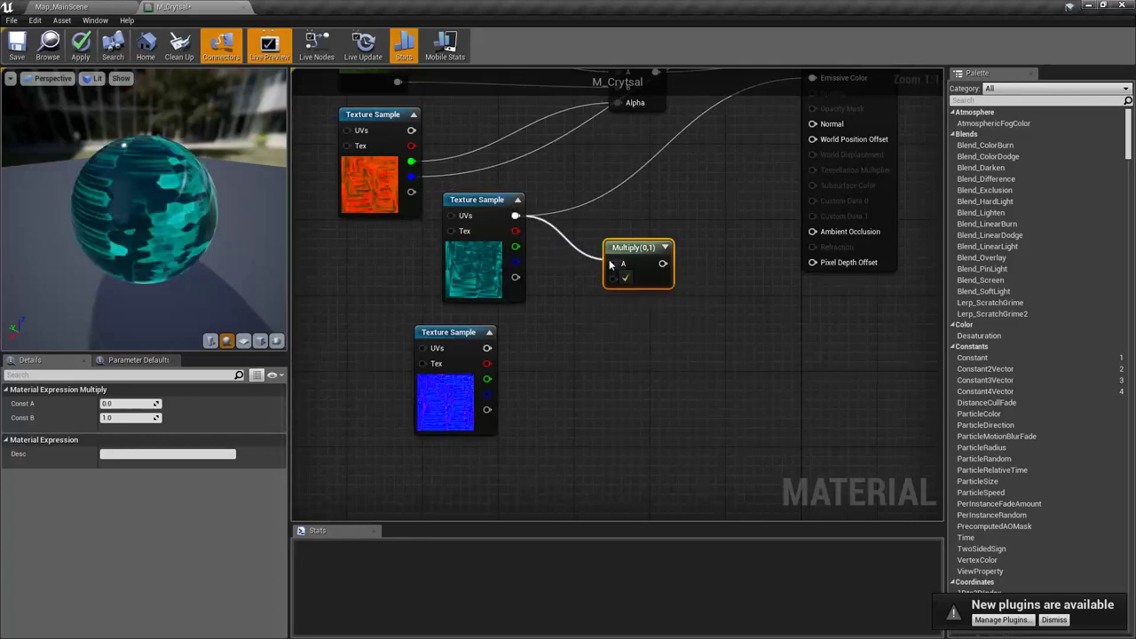
Step: Add a constant below the Multiply node, convert it to a parameter and name it Emmisive Mult
{"action": "key", "text": "1"}
{"action": "left_click", "coordinate": [564, 325]}
{"action": "right_click", "coordinate": [575, 328]}
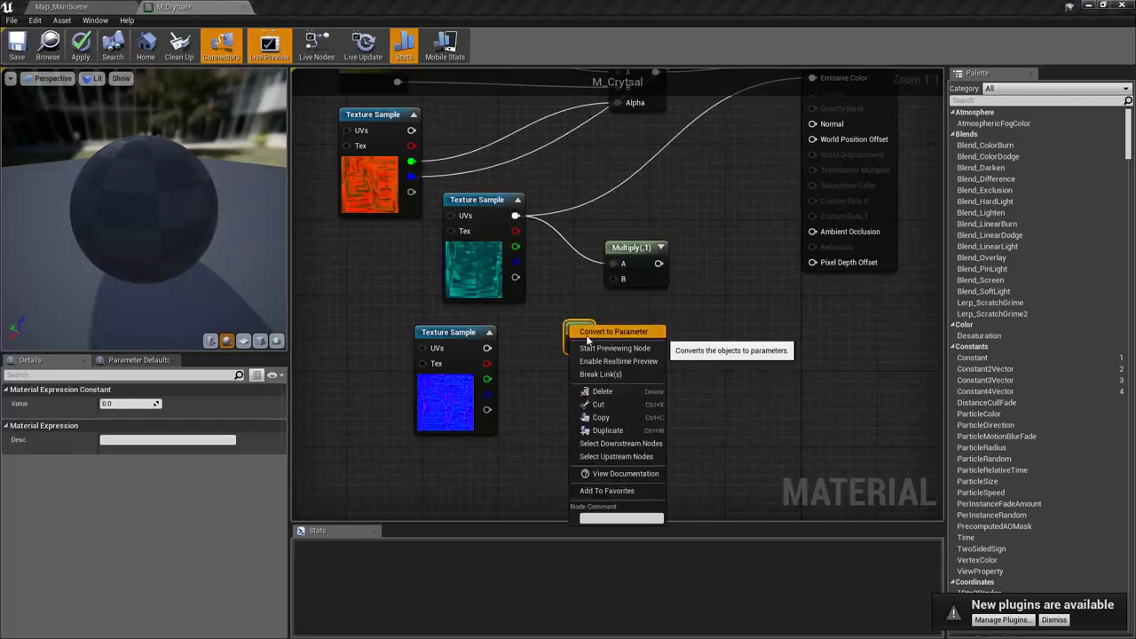
{"action": "left_click", "coordinate": [592, 326]}
{"action": "key", "text": "BackSpace"}
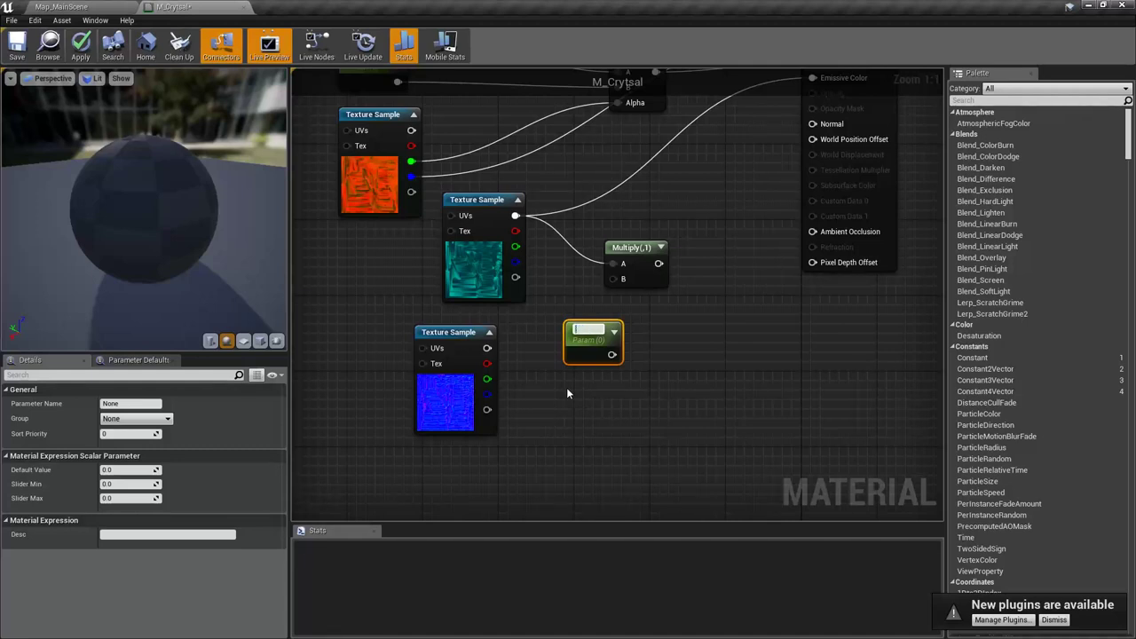
{"action": "type", "text": "Emmi"}
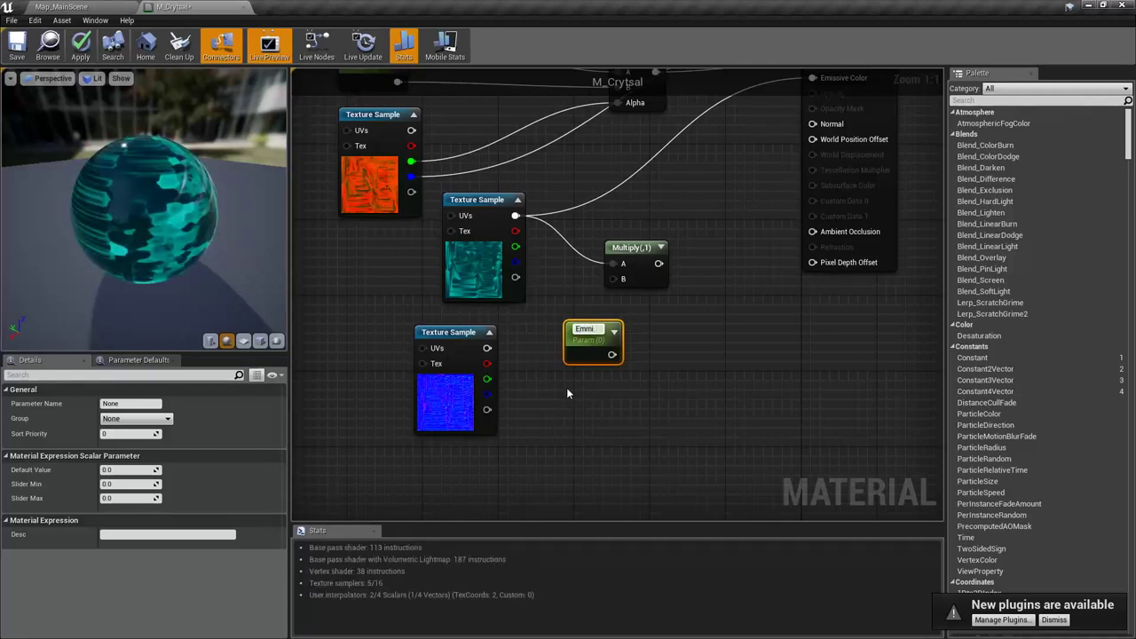
{"action": "type", "text": "sive"}
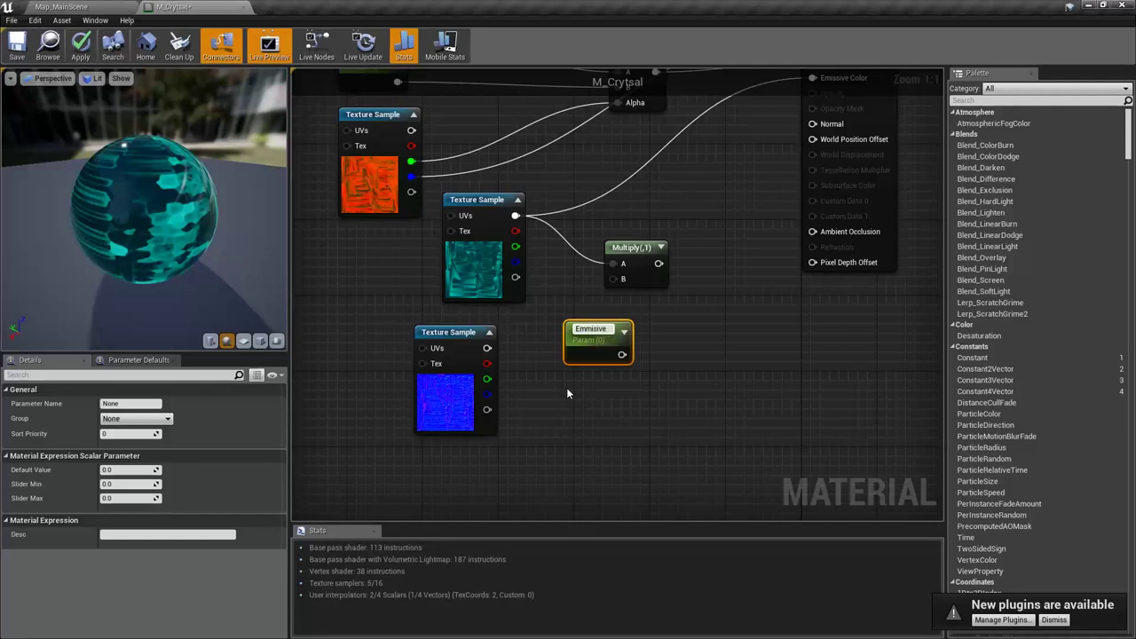
{"action": "type", "text": " Mult"}
{"action": "key", "text": "Return"}
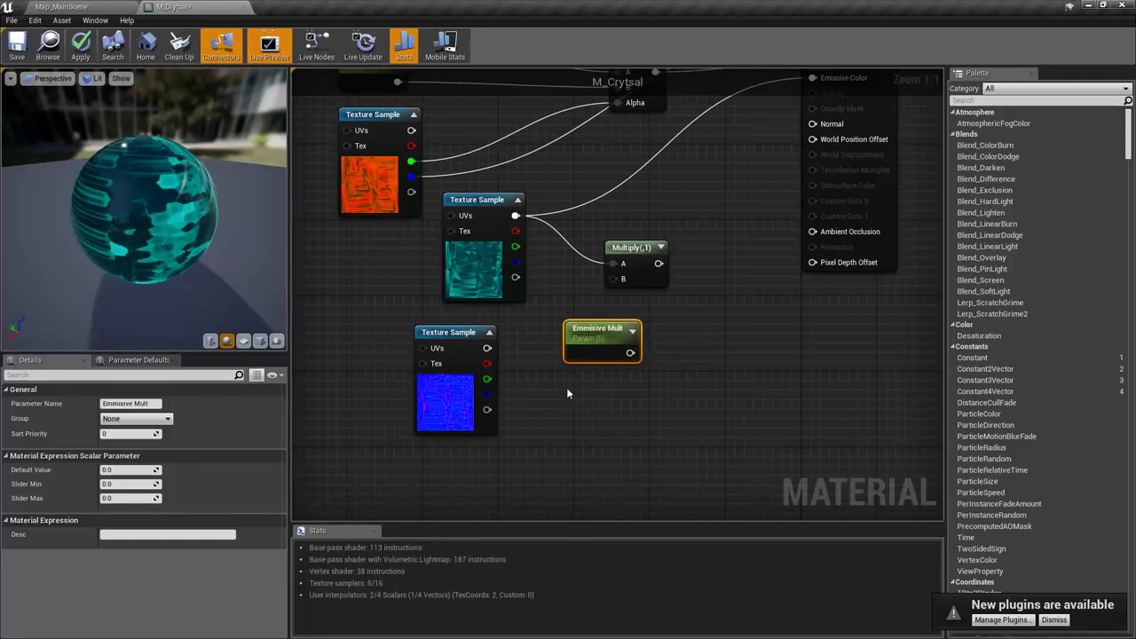
Step: Set the default value of Emmisive Mult to 2 and connect it to the Multiply node's B input
{"action": "left_click", "coordinate": [139, 470]}
{"action": "type", "text": "2"}
{"action": "key", "text": "Return"}
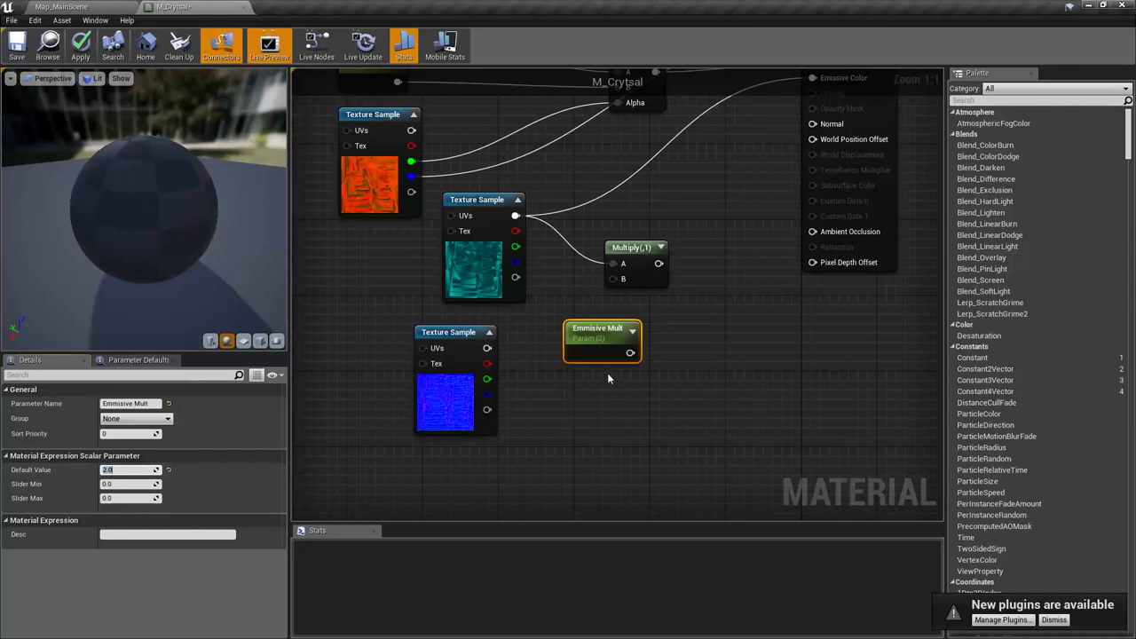
{"action": "left_click_drag", "start_coordinate": [628, 353], "coordinate": [610, 279]}
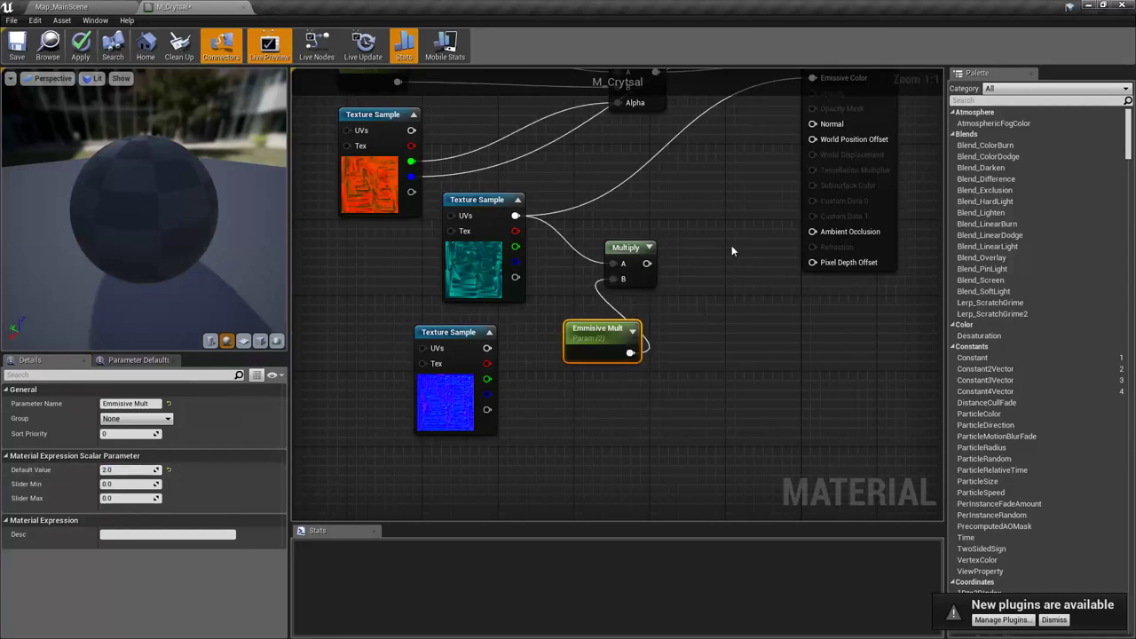
Step: Connect the Multiply output to the material's Emissive Color input and move the Multiply node closer to the material node
{"action": "right_click_drag", "start_coordinate": [731, 245], "coordinate": [638, 388]}
{"action": "left_click_drag", "start_coordinate": [555, 407], "coordinate": [721, 221]}
{"action": "left_click_drag", "start_coordinate": [534, 390], "coordinate": [571, 314]}
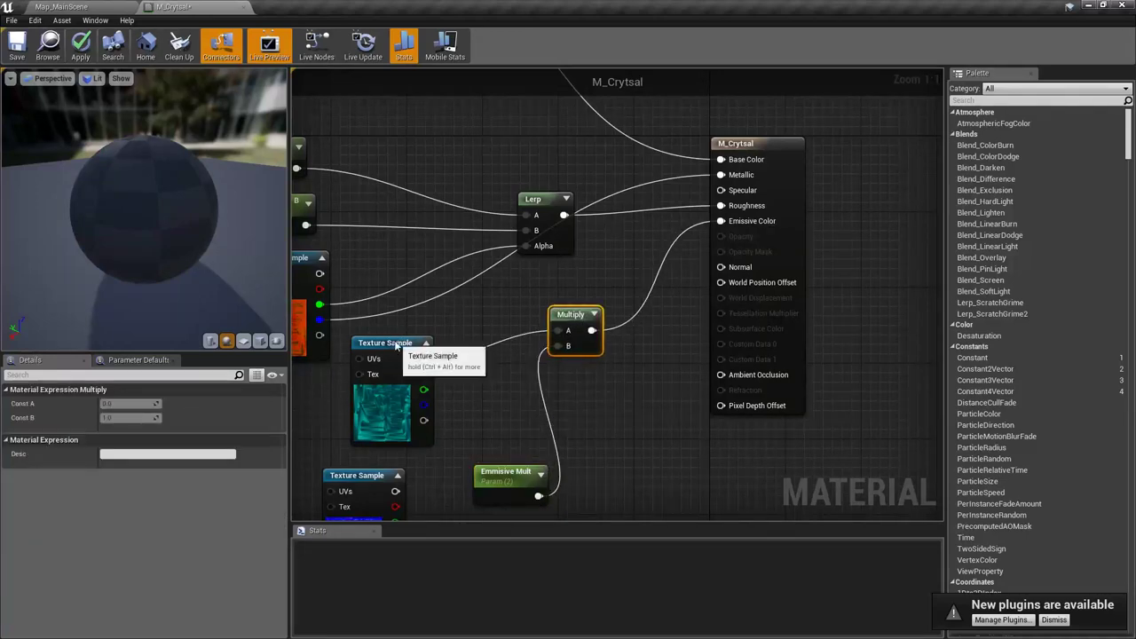
Step: Tidy the graph by moving the emissive texture and Emmisive Mult near their Multiply node and the normal map texture into free space
{"action": "left_click_drag", "start_coordinate": [390, 342], "coordinate": [485, 304]}
{"action": "left_click_drag", "start_coordinate": [506, 471], "coordinate": [469, 437]}
{"action": "right_click_drag", "start_coordinate": [583, 443], "coordinate": [609, 337]}
{"action": "scroll", "coordinate": [504, 398], "scroll_direction": "down", "scroll_amount": 1}
{"action": "right_click_drag", "start_coordinate": [500, 423], "coordinate": [710, 329]}
{"action": "left_click_drag", "start_coordinate": [637, 275], "coordinate": [527, 301]}
{"action": "right_click_drag", "start_coordinate": [552, 392], "coordinate": [639, 268]}
Step: Add two Constant3Vector nodes below the normal map texture sample
{"action": "left_click", "coordinate": [562, 368]}
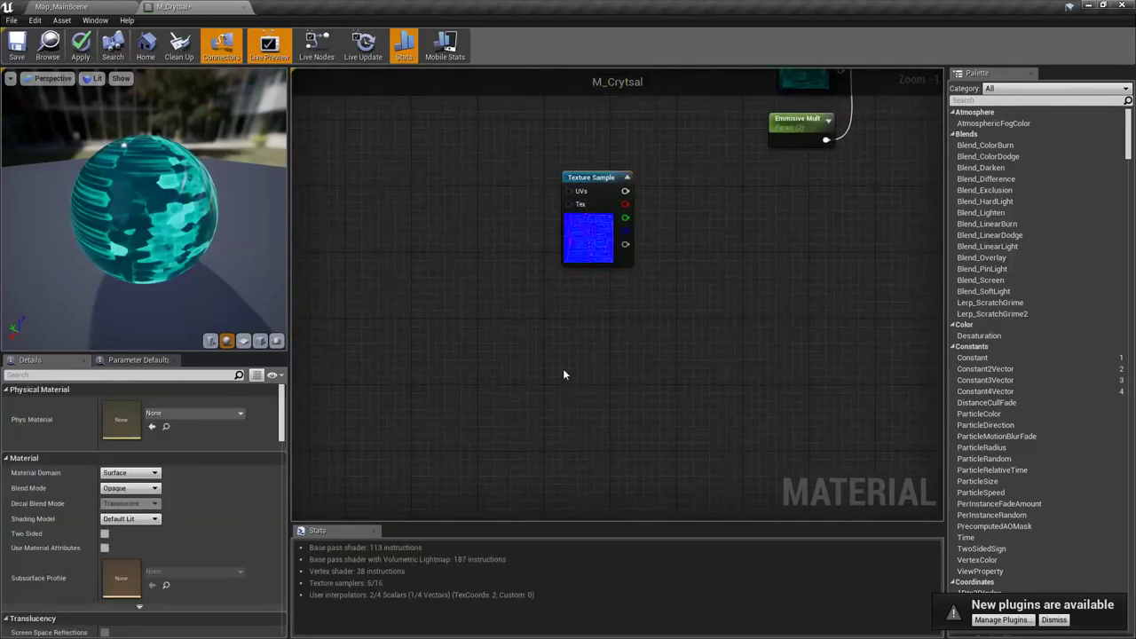
{"action": "left_click", "coordinate": [573, 306]}
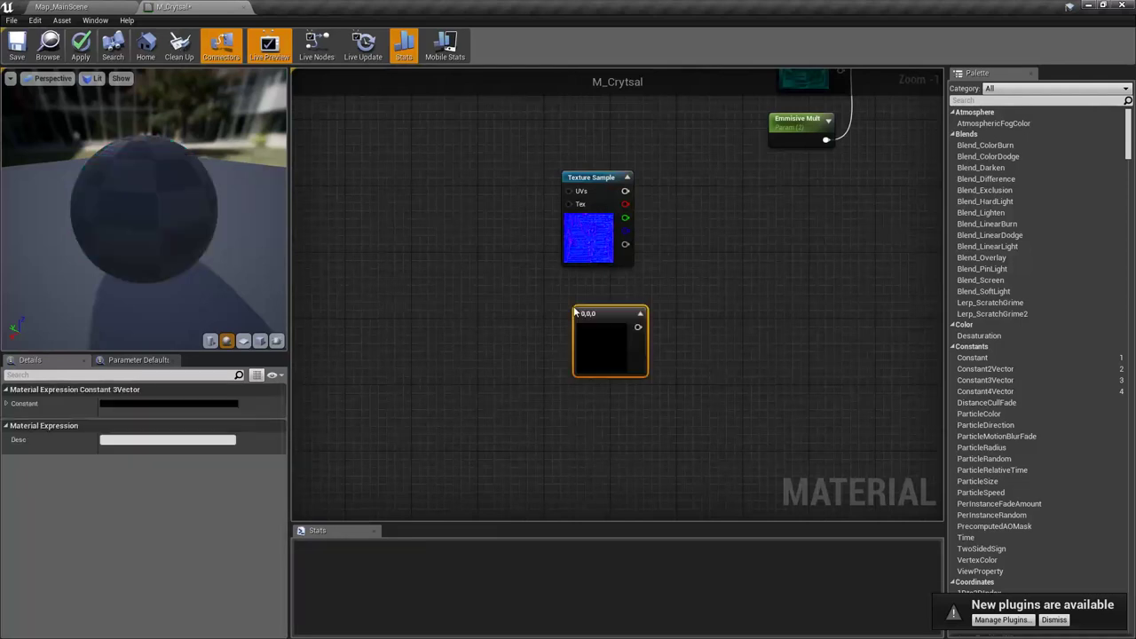
{"action": "left_click", "coordinate": [574, 387]}
{"action": "right_click_drag", "start_coordinate": [631, 355], "coordinate": [560, 373]}
{"action": "scroll", "coordinate": [560, 373], "scroll_direction": "up", "scroll_amount": 1}
{"action": "right_click_drag", "start_coordinate": [613, 416], "coordinate": [653, 341]}
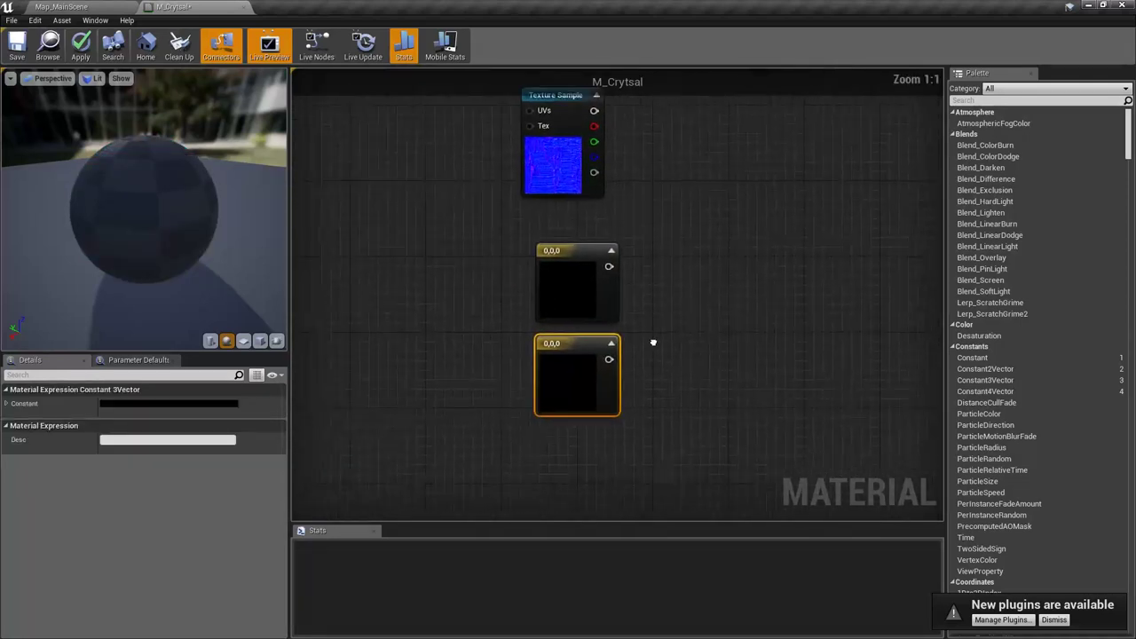
Step: Set the blue value of the upper Constant3Vector to 1, giving 0,0,1
{"action": "left_click", "coordinate": [561, 264]}
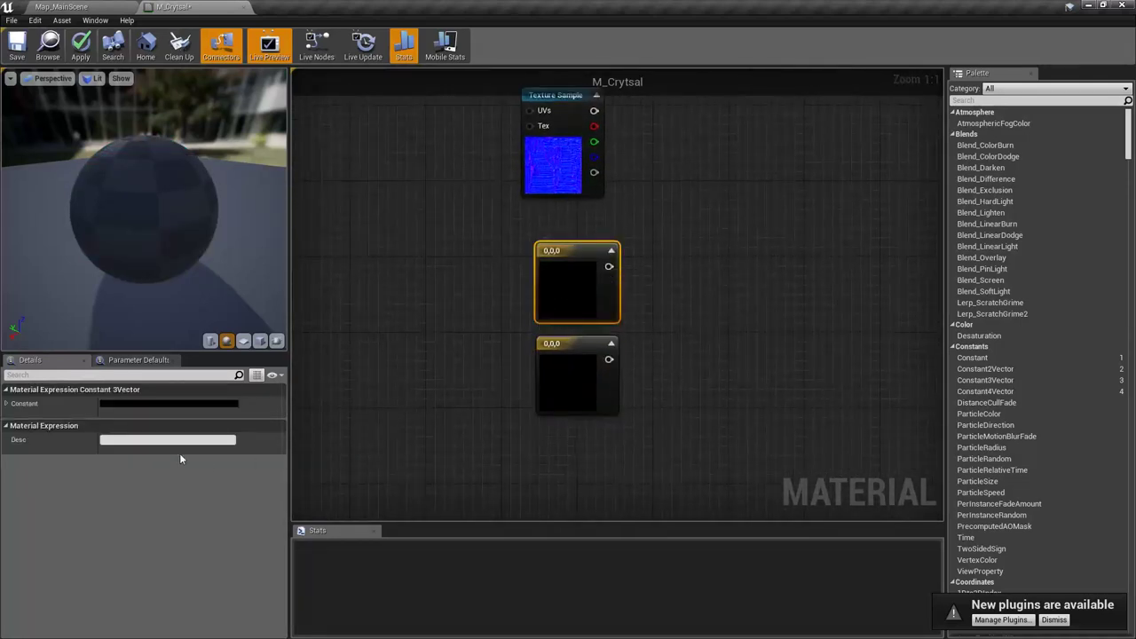
{"action": "left_click", "coordinate": [7, 403]}
{"action": "left_click", "coordinate": [445, 352]}
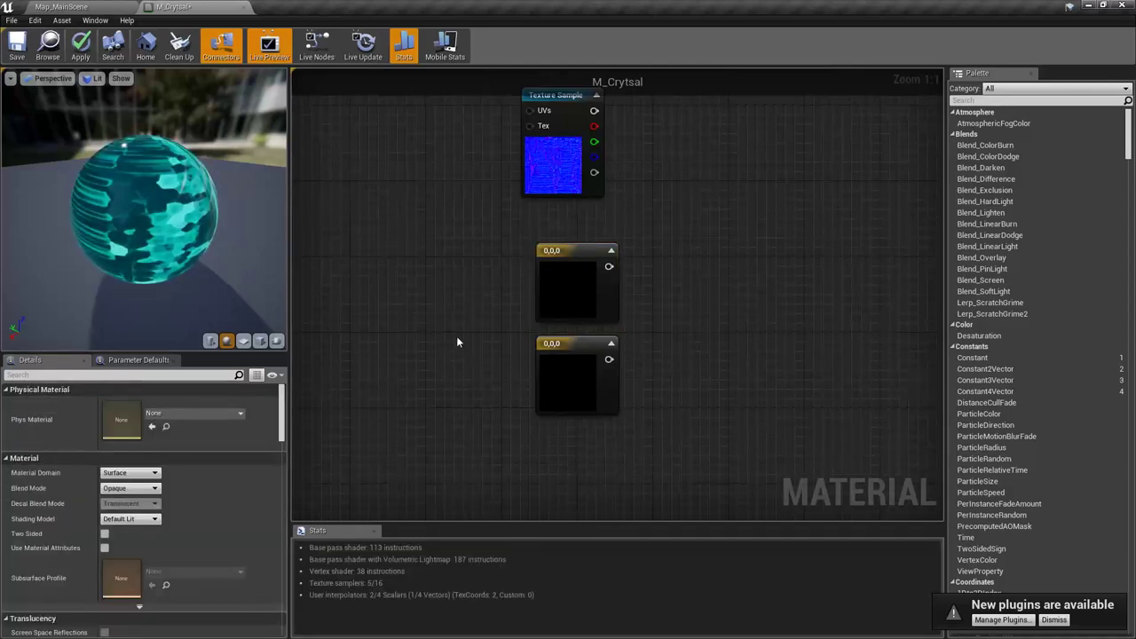
{"action": "left_click", "coordinate": [554, 272]}
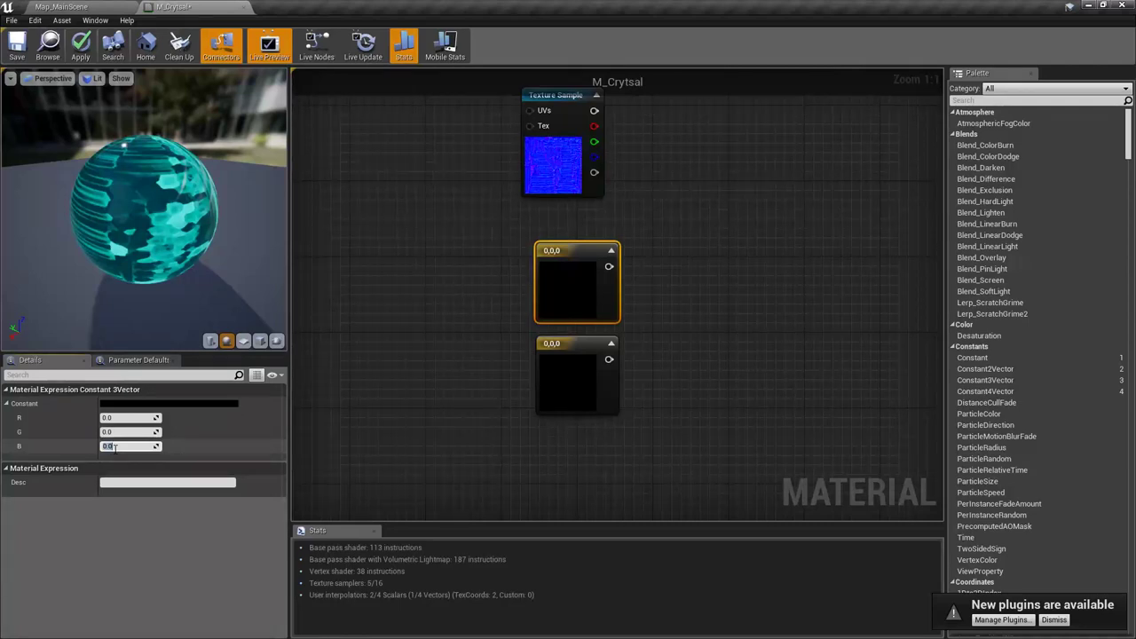
{"action": "type", "text": "1"}
{"action": "key", "text": "Return"}
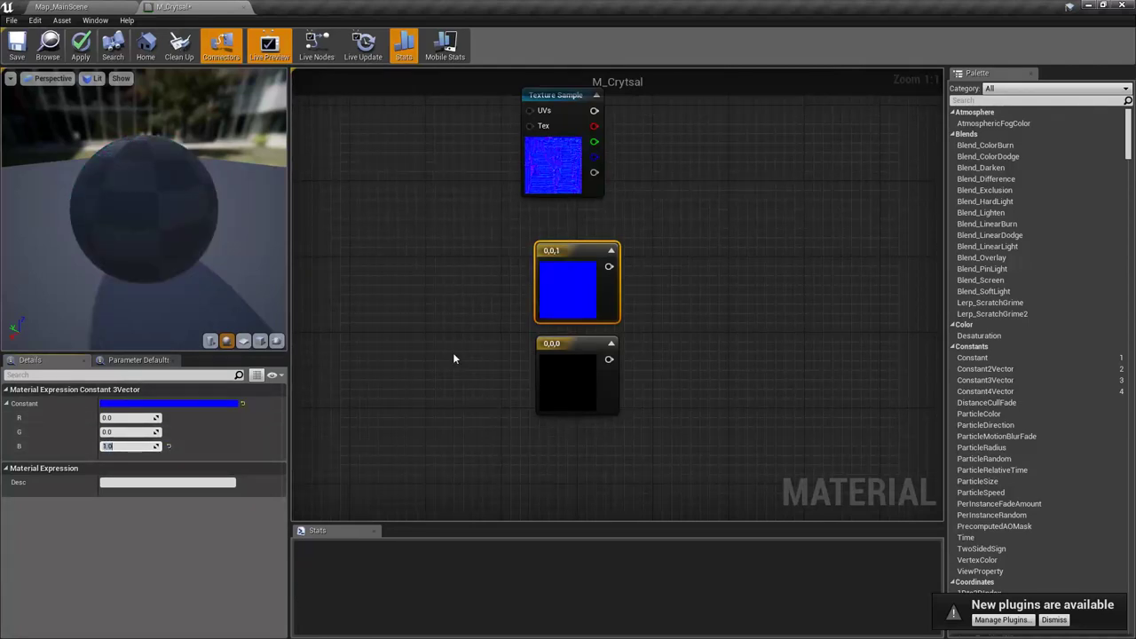
{"action": "left_click", "coordinate": [453, 353]}
{"action": "right_click_drag", "start_coordinate": [536, 340], "coordinate": [520, 347]}
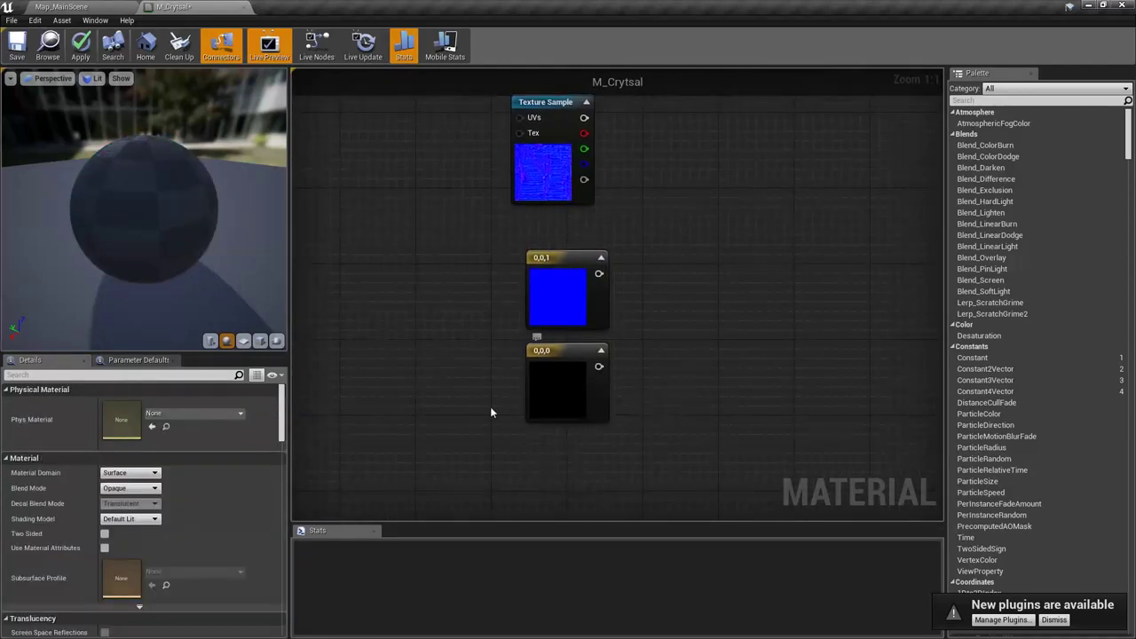
Step: Set the red and green values of the lower Constant3Vector to 1, giving 1,1,0
{"action": "right_click_drag", "start_coordinate": [641, 426], "coordinate": [575, 352]}
{"action": "left_click", "coordinate": [520, 332]}
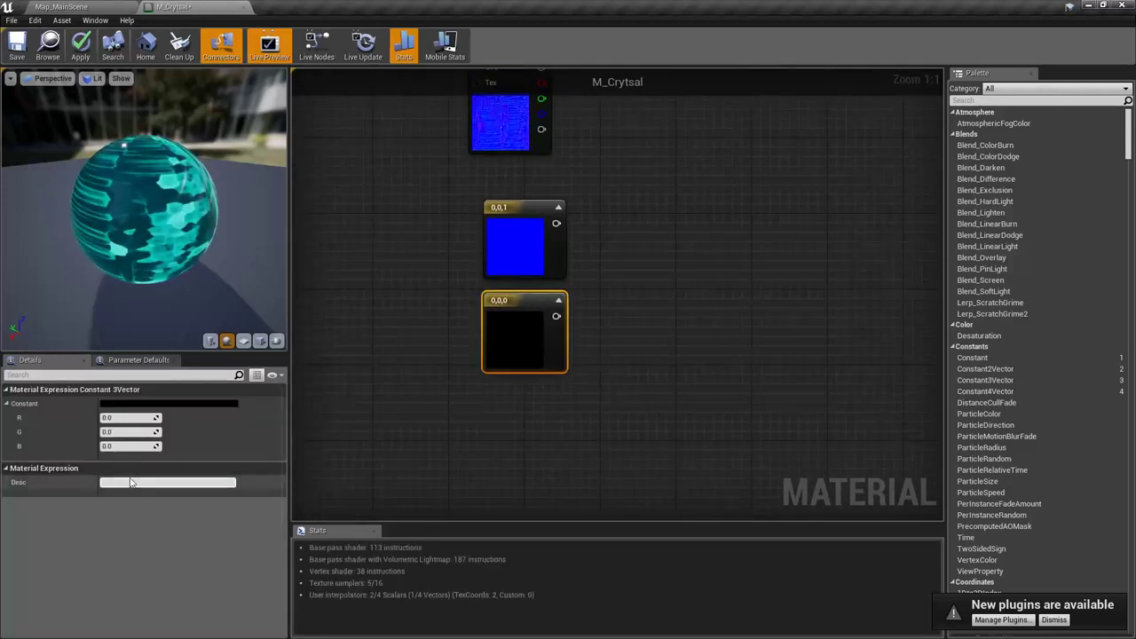
{"action": "left_click", "coordinate": [116, 420]}
{"action": "type", "text": "1"}
{"action": "key", "text": "Tab"}
{"action": "type", "text": "1"}
{"action": "key", "text": "Return"}
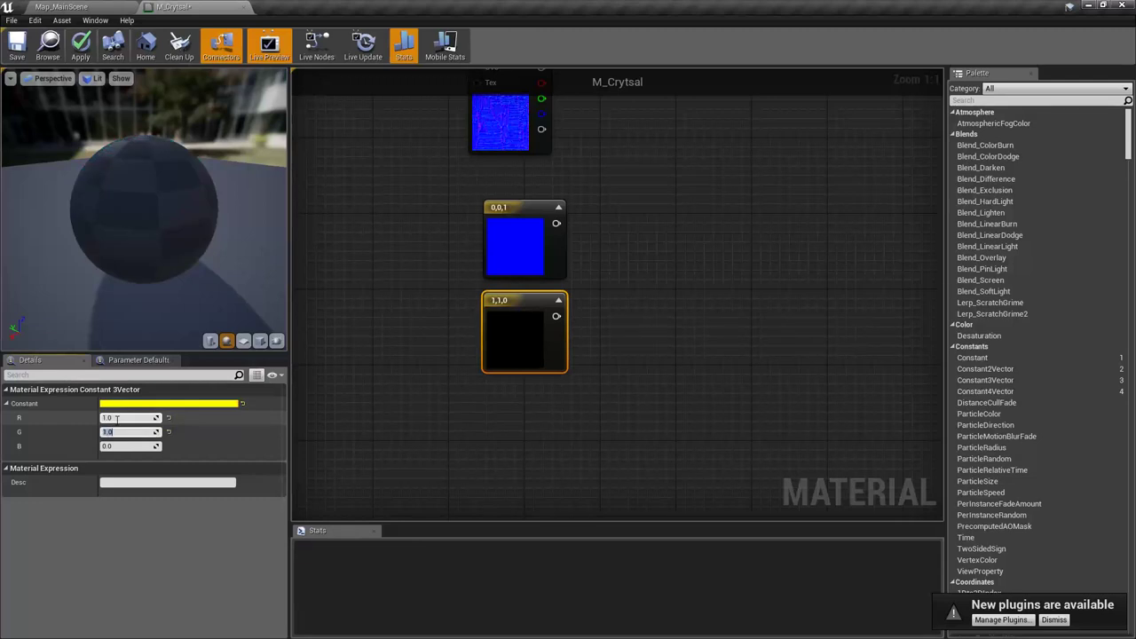
{"action": "left_click", "coordinate": [547, 401]}
{"action": "right_click_drag", "start_coordinate": [569, 397], "coordinate": [528, 382]}
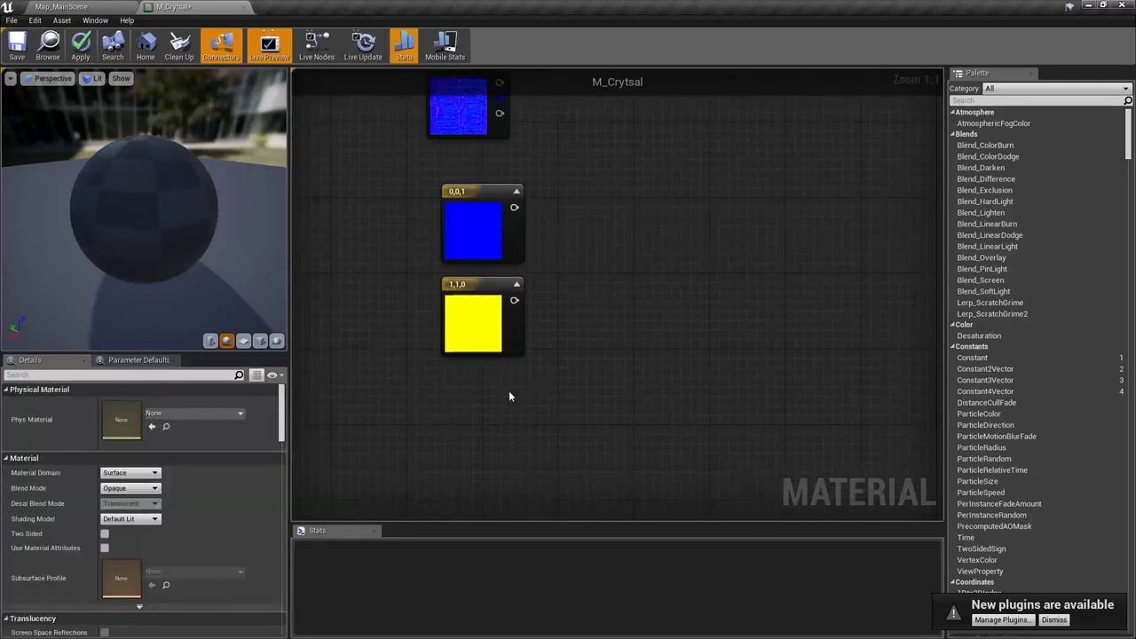
Step: Add a Multiply node and a constant converted to a scalar parameter below the yellow 1,1,0 vector
{"action": "left_click", "coordinate": [567, 367]}
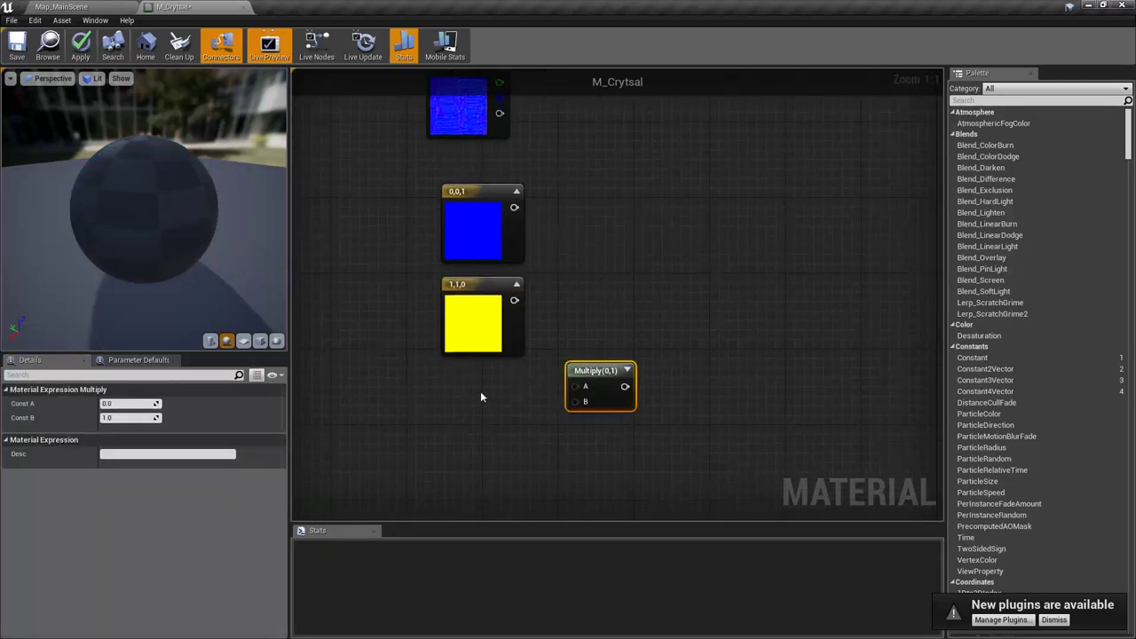
{"action": "left_click", "coordinate": [481, 397]}
{"action": "right_click", "coordinate": [489, 405]}
{"action": "left_click", "coordinate": [532, 406]}
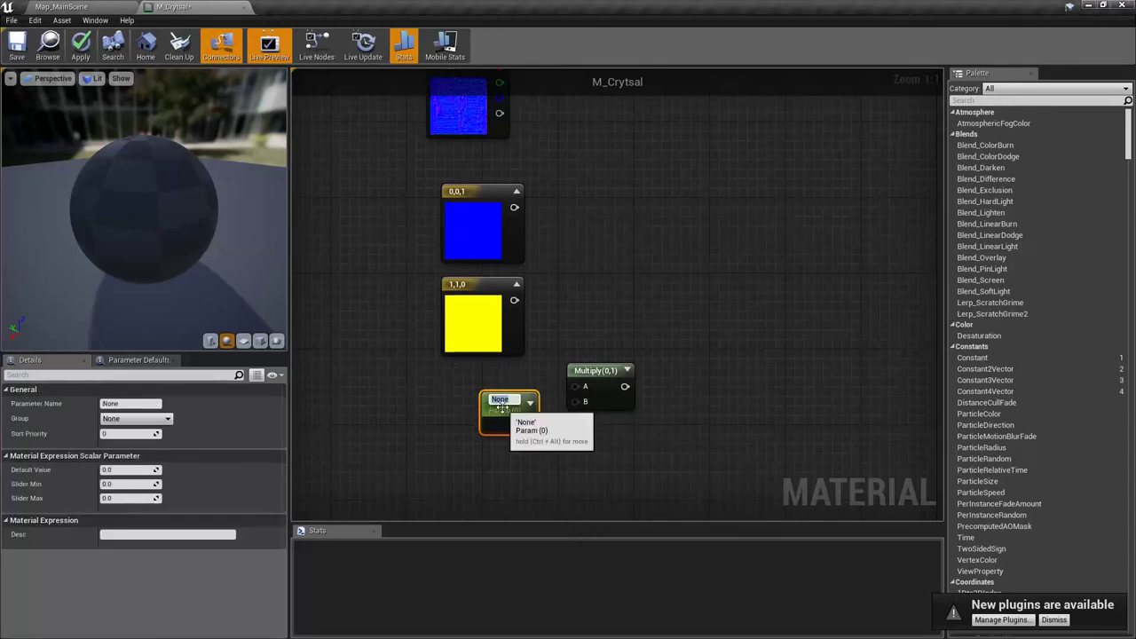
{"action": "left_click_drag", "start_coordinate": [502, 406], "coordinate": [469, 418]}
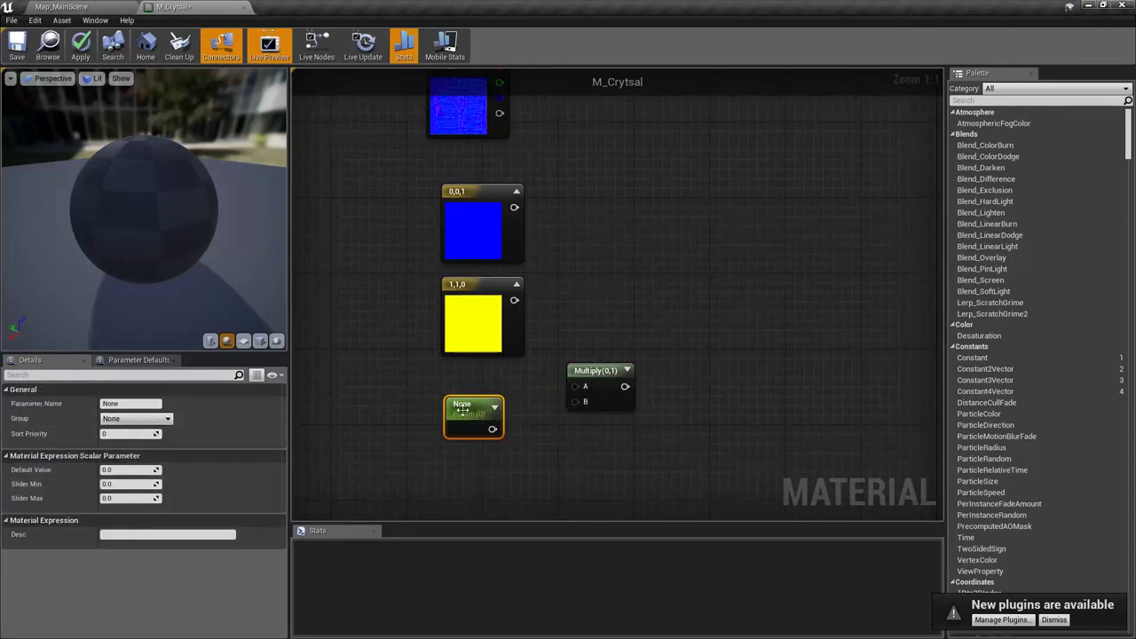
Step: Name the new scalar parameter Normal Intensity and set its default value to 1
{"action": "left_click", "coordinate": [138, 403]}
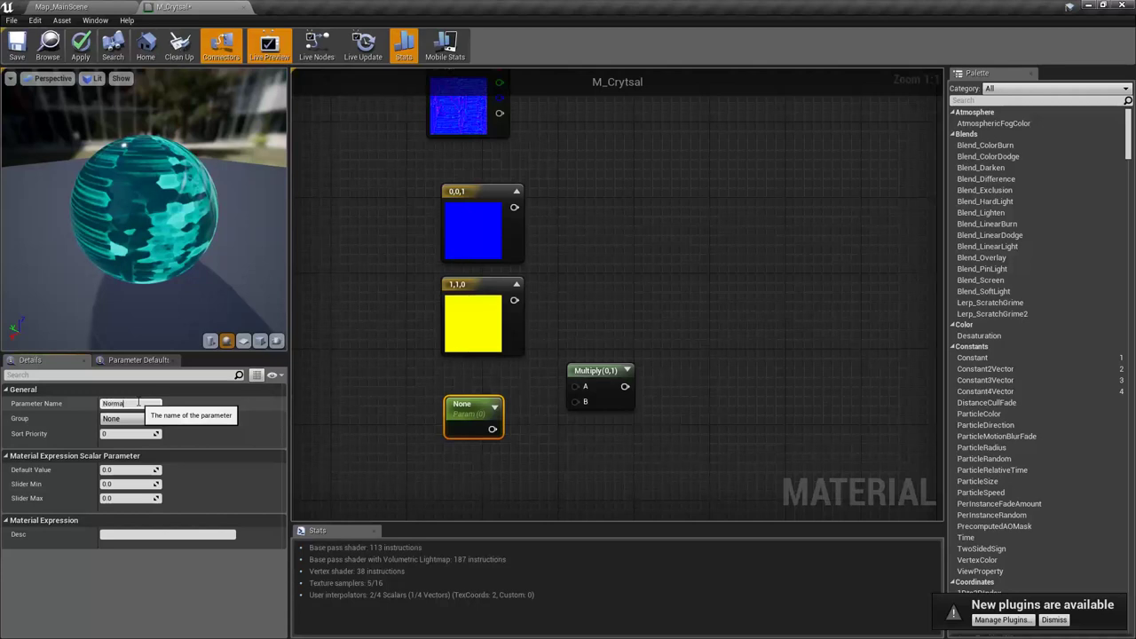
{"action": "type", "text": "Normal Intensity"}
{"action": "key", "text": "Return"}
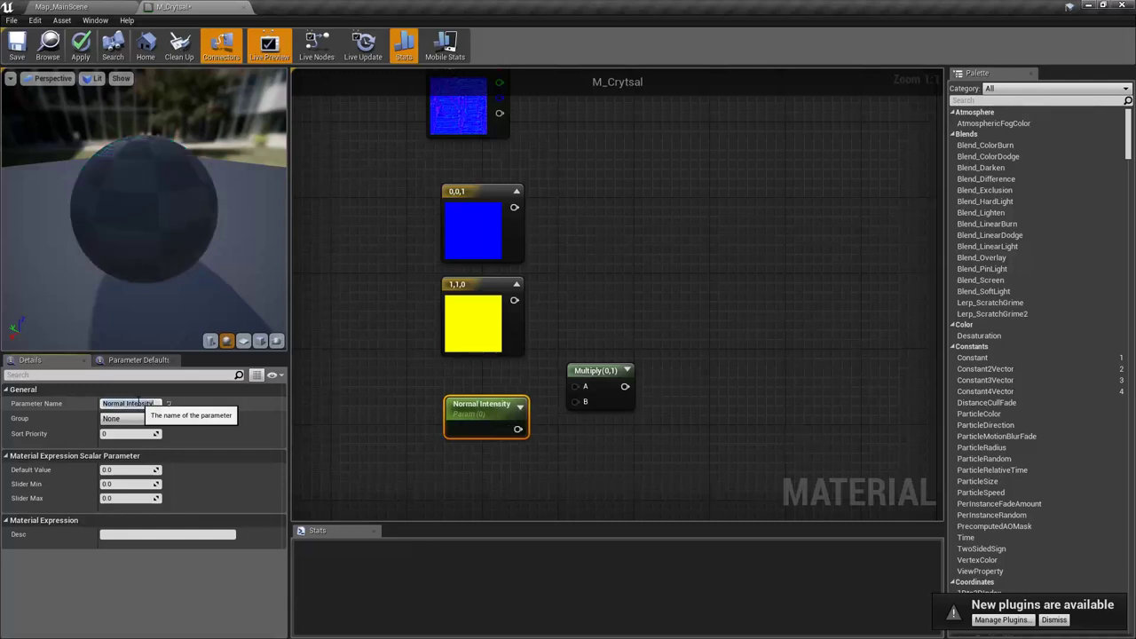
{"action": "left_click", "coordinate": [121, 470]}
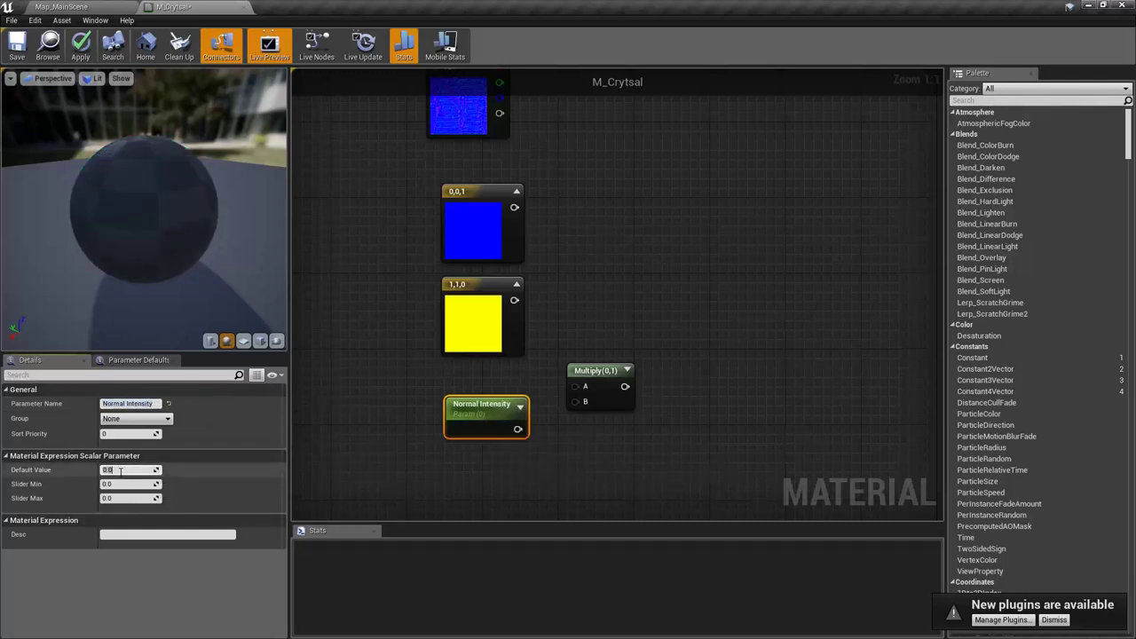
Step: Multiply the 1,1,0 vector by Normal Intensity, then feed the result into B and the 0,0,1 vector into A of a new Add node
{"action": "left_click_drag", "start_coordinate": [518, 428], "coordinate": [515, 301]}
{"action": "left_click_drag", "start_coordinate": [590, 370], "coordinate": [638, 306]}
{"action": "left_click", "coordinate": [631, 323]}
{"action": "key", "text": "a"}
{"action": "left_click", "coordinate": [628, 268]}
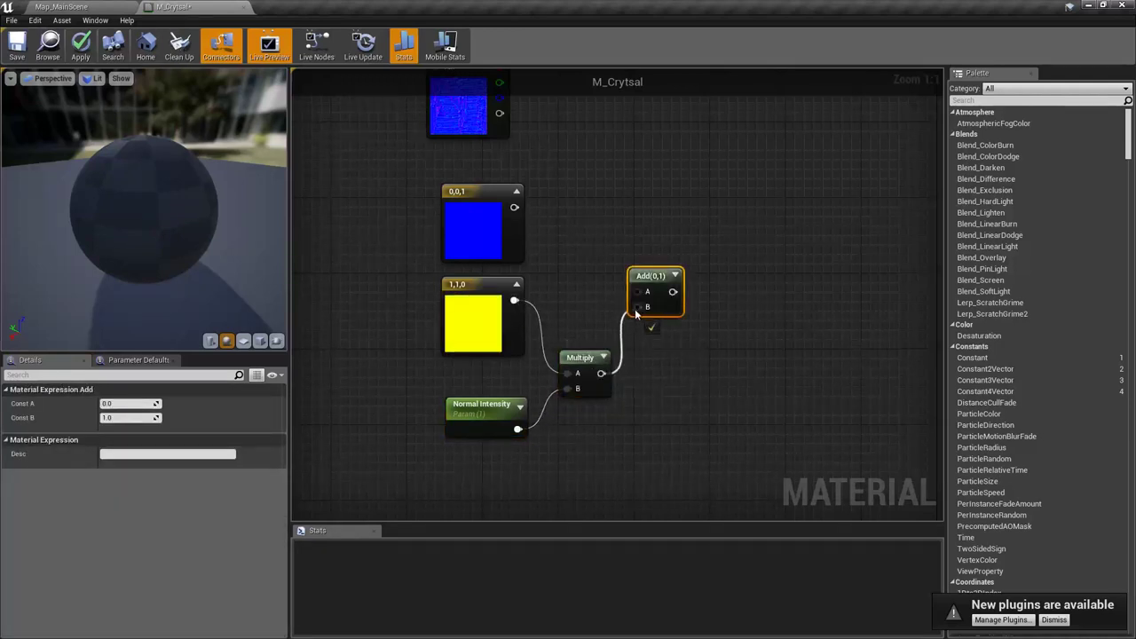
{"action": "left_click_drag", "start_coordinate": [514, 208], "coordinate": [637, 291]}
Step: Add another Multiply node with the normal map texture in input A and the Add result in input B
{"action": "right_click_drag", "start_coordinate": [756, 225], "coordinate": [633, 312]}
{"action": "key", "text": "m"}
{"action": "left_click", "coordinate": [570, 279]}
{"action": "left_click_drag", "start_coordinate": [539, 378], "coordinate": [378, 138]}
{"action": "right_click_drag", "start_coordinate": [470, 320], "coordinate": [509, 320]}
Step: Connect the final Multiply output to the material's Normal input and select the Normal Intensity parameter
{"action": "scroll", "coordinate": [590, 274], "scroll_direction": "down", "scroll_amount": 1}
{"action": "scroll", "coordinate": [508, 320], "scroll_direction": "down", "scroll_amount": 1}
{"action": "right_click", "coordinate": [603, 307]}
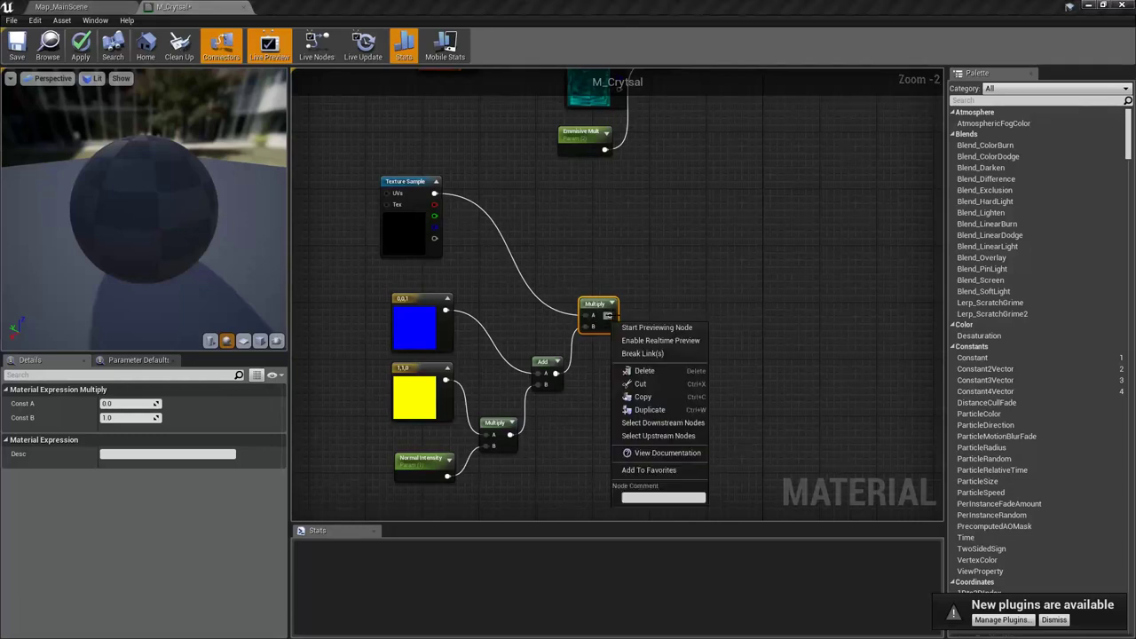
{"action": "right_click", "coordinate": [611, 316]}
{"action": "left_click", "coordinate": [641, 352]}
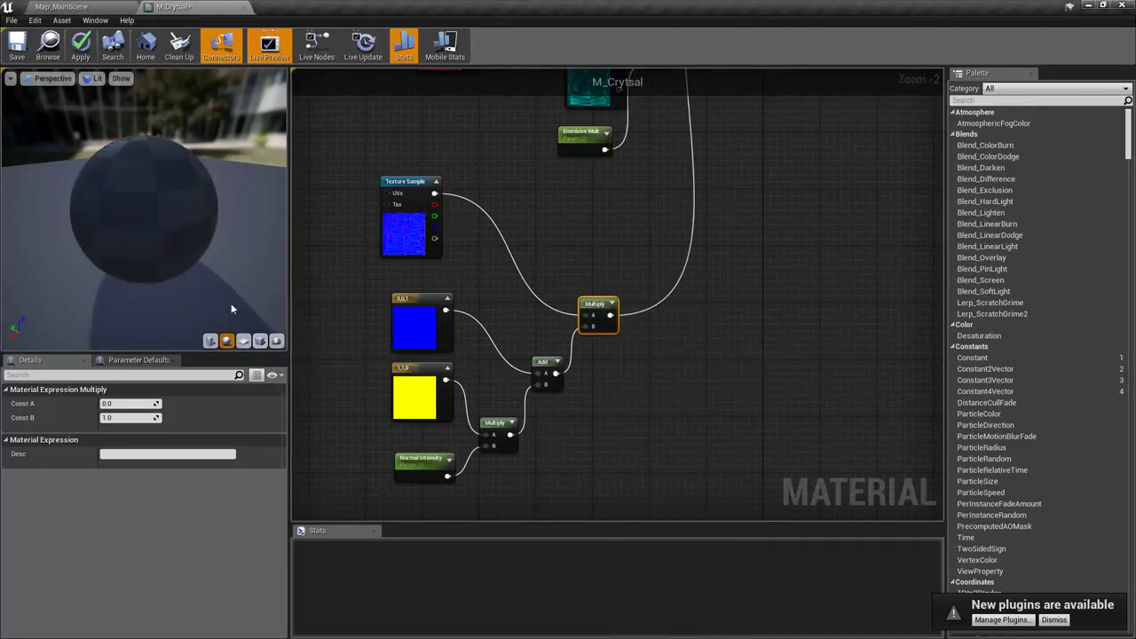
{"action": "left_click", "coordinate": [419, 461]}
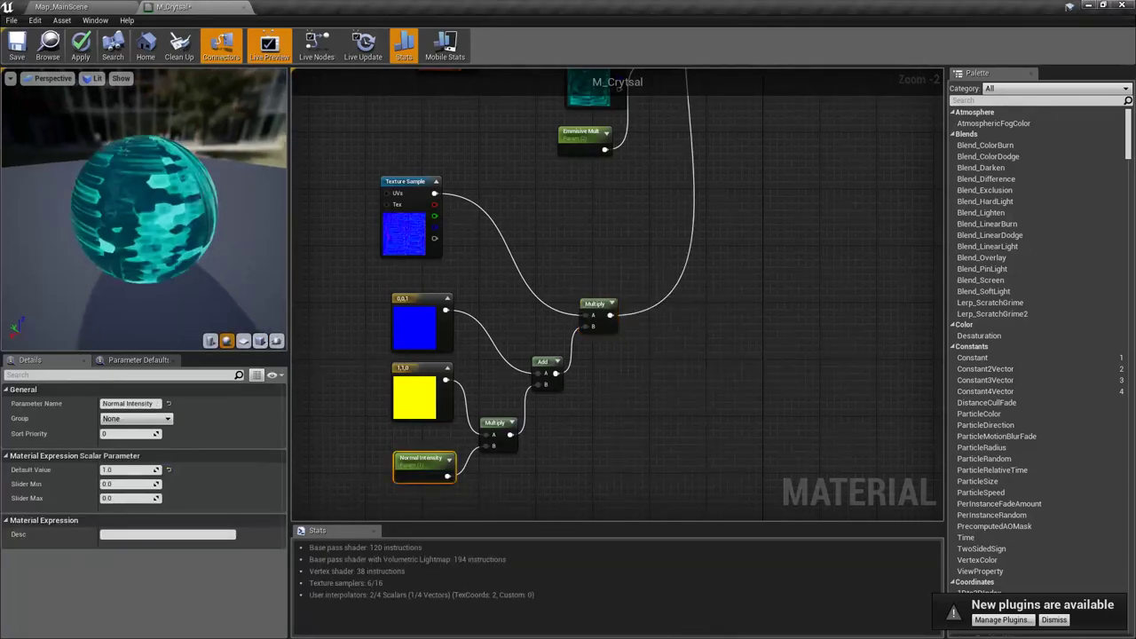
Step: Try a default value of 50 for the Normal Intensity parameter, with the preview sphere seen close up
{"action": "scroll", "coordinate": [171, 230], "scroll_direction": "up", "scroll_amount": 3}
{"action": "left_click_drag", "start_coordinate": [132, 192], "coordinate": [203, 208]}
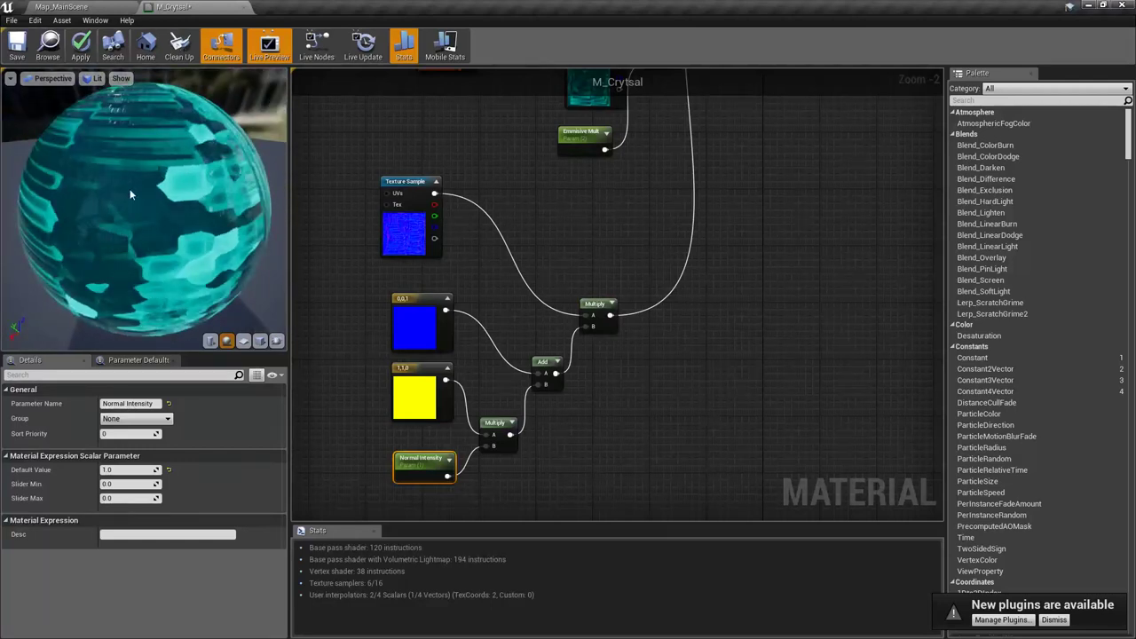
{"action": "mouse_move", "coordinate": [154, 470]}
{"action": "left_mouse_down"}
{"action": "mouse_move", "coordinate": [169, 470]}
{"action": "mouse_move", "coordinate": [155, 470]}
{"action": "left_mouse_up"}
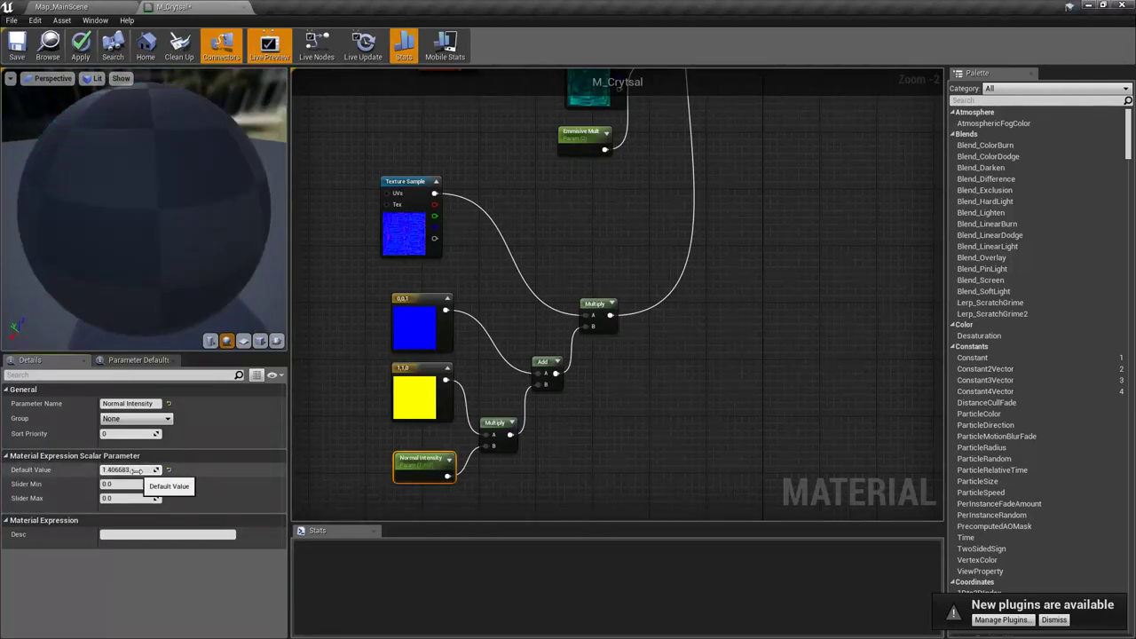
{"action": "left_click", "coordinate": [134, 470]}
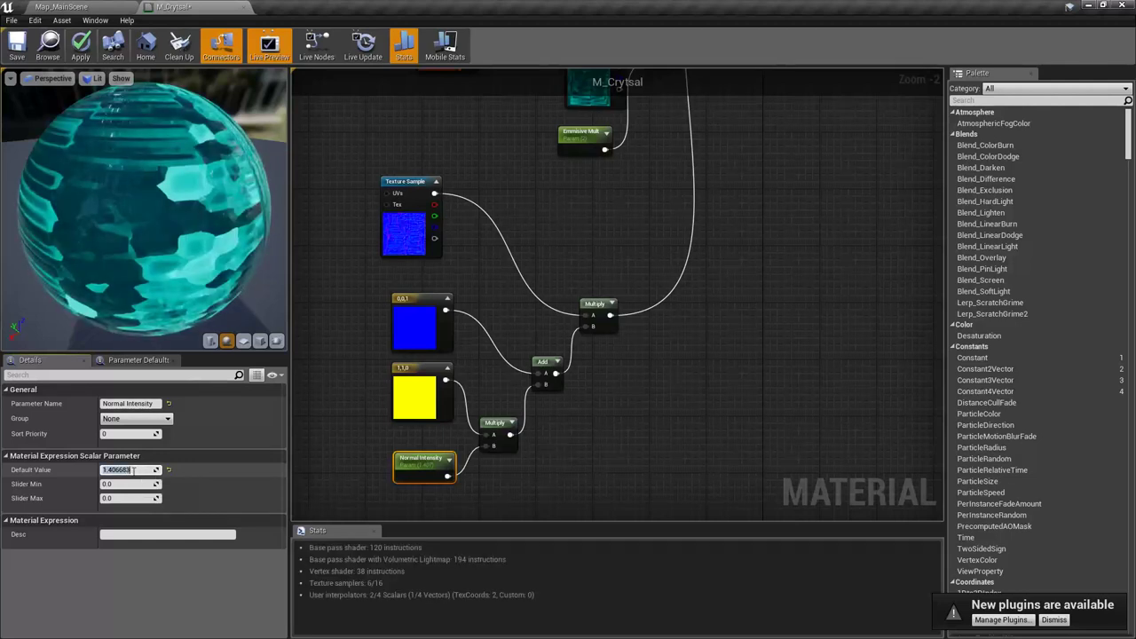
{"action": "type", "text": "50"}
{"action": "key", "text": "Return"}
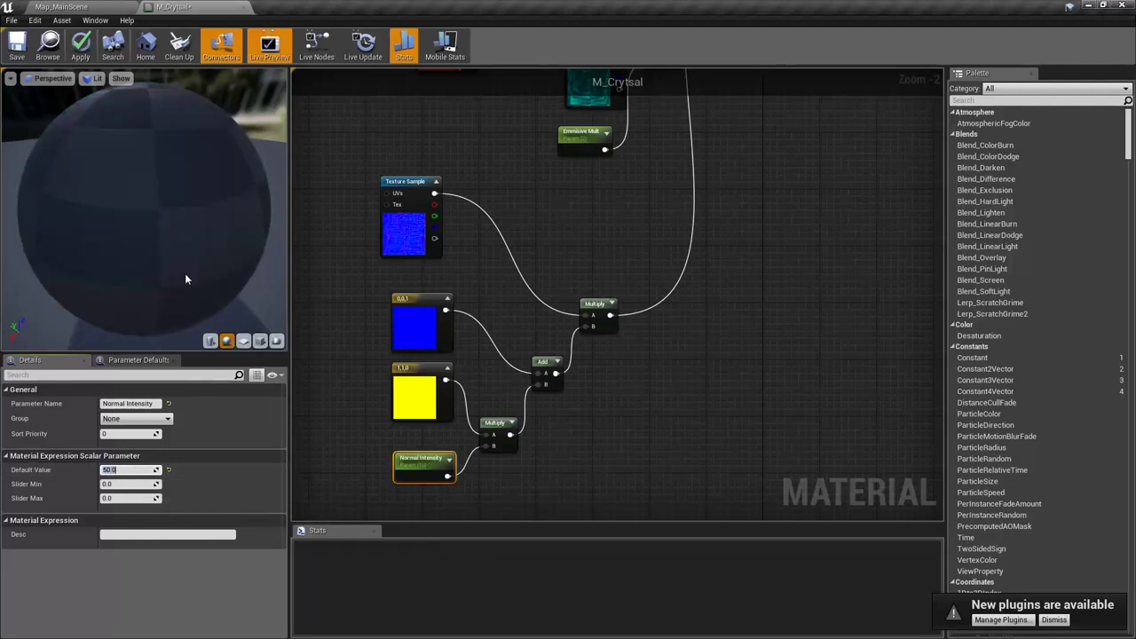
Step: Preview the material on a cube and examine the normal detail on its surface up close
{"action": "left_click_drag", "start_coordinate": [157, 249], "coordinate": [191, 336]}
{"action": "left_click", "coordinate": [259, 341]}
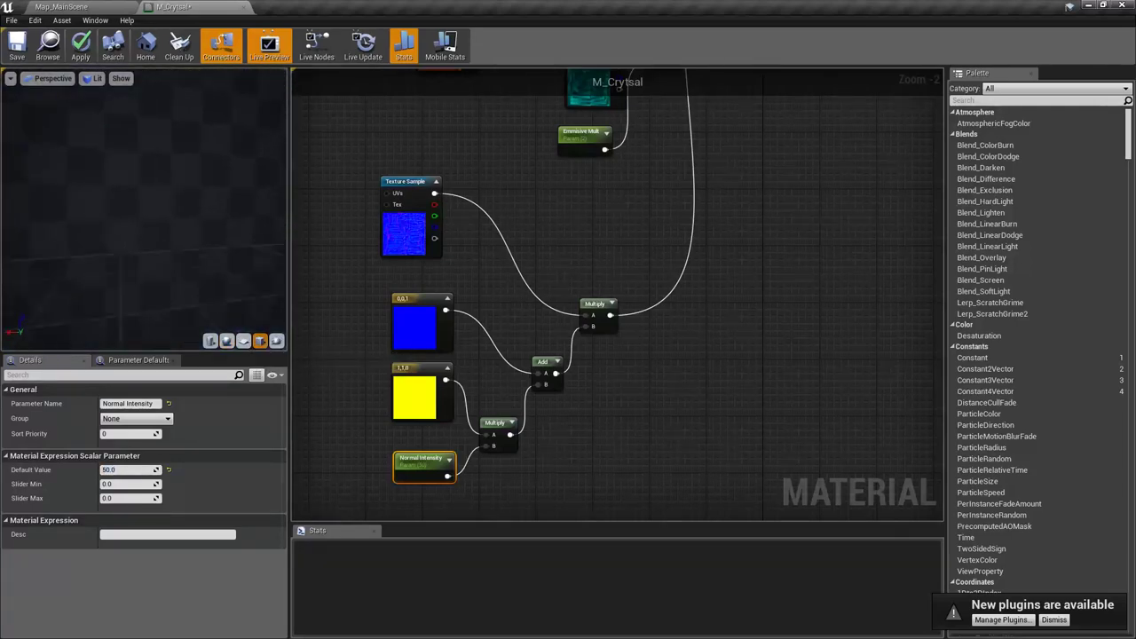
{"action": "left_click_drag", "start_coordinate": [138, 249], "coordinate": [177, 288]}
{"action": "right_click_drag", "start_coordinate": [138, 249], "coordinate": [126, 228]}
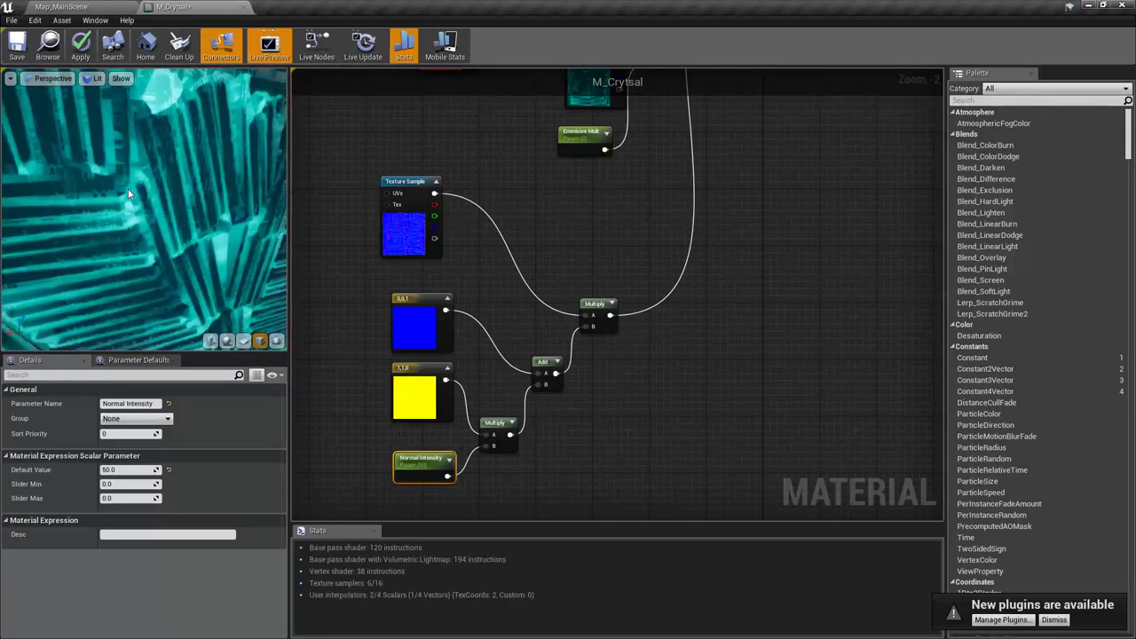
{"action": "left_click_drag", "start_coordinate": [126, 229], "coordinate": [155, 249]}
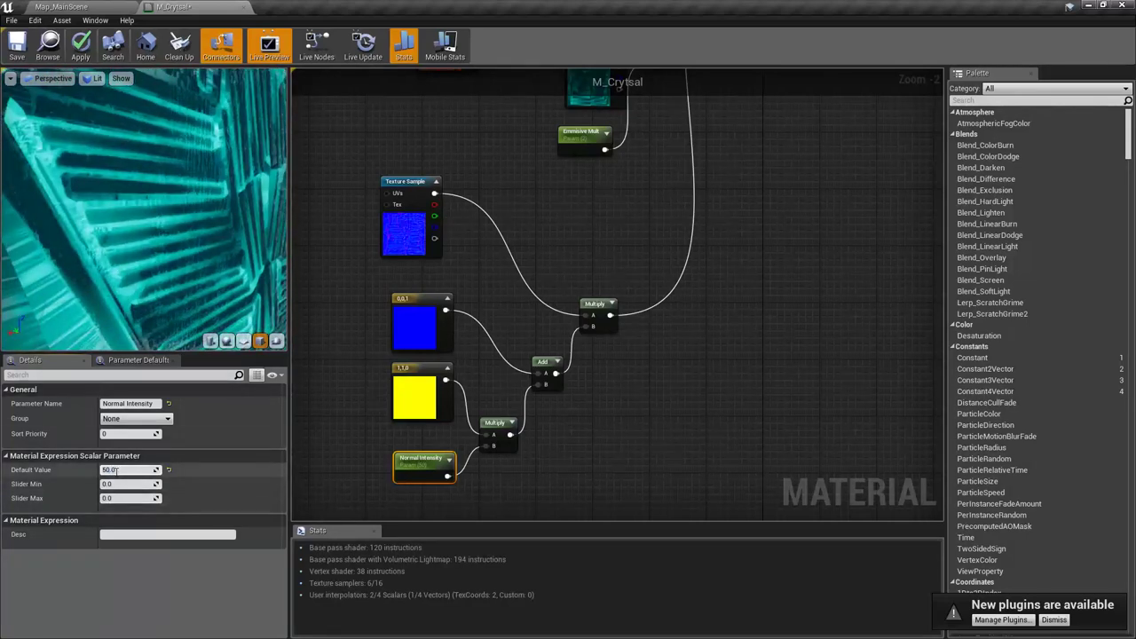
Step: Set the Normal Intensity default value to 1 and save the M_Crytsal material
{"action": "type", "text": "1"}
{"action": "key", "text": "Return"}
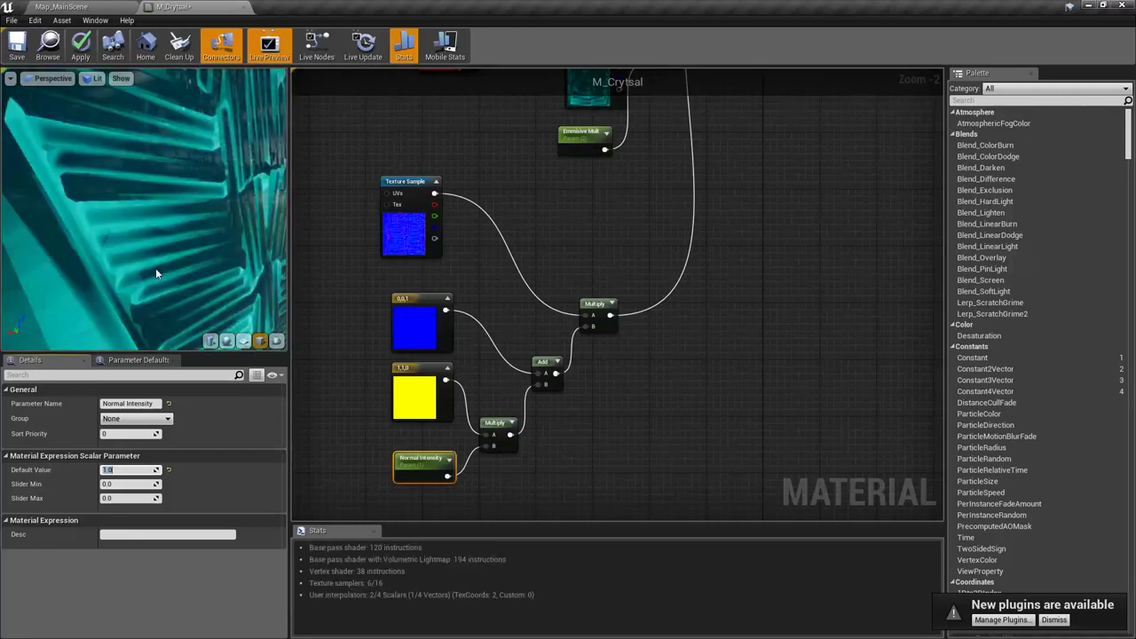
{"action": "left_click", "coordinate": [16, 44]}
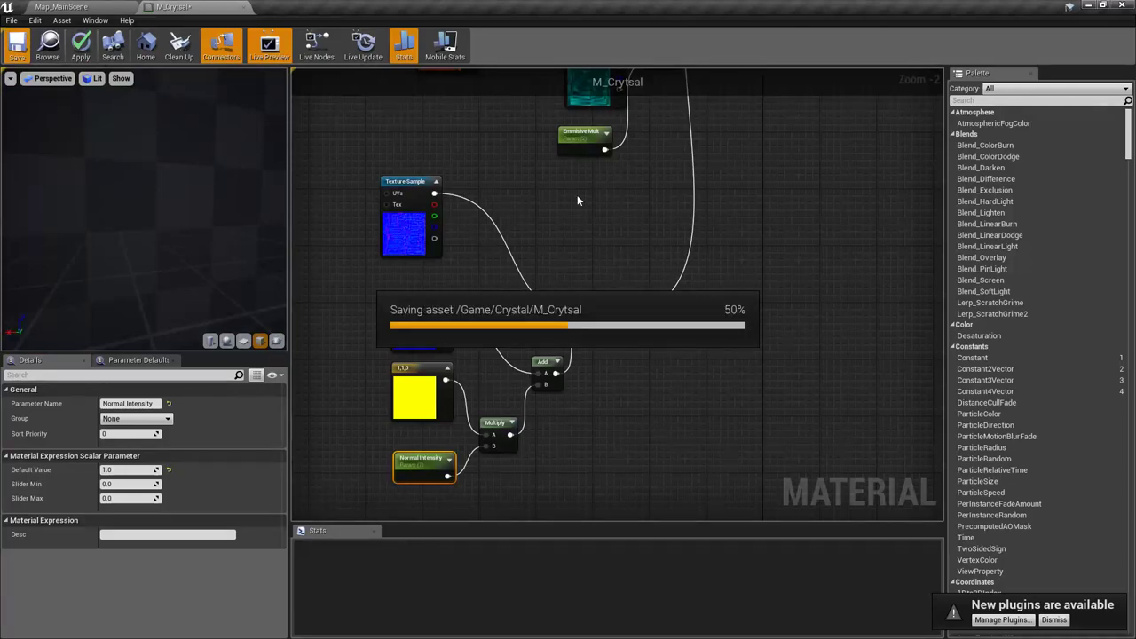
Step: Dismiss the new plugins notification and close the M_Crytsal material editor
{"action": "left_click", "coordinate": [1050, 623]}
{"action": "right_click_drag", "start_coordinate": [671, 126], "coordinate": [612, 331]}
{"action": "scroll", "coordinate": [612, 330], "scroll_direction": "down", "scroll_amount": 2}
{"action": "right_click_drag", "start_coordinate": [499, 337], "coordinate": [551, 339]}
{"action": "left_click", "coordinate": [248, 6]}
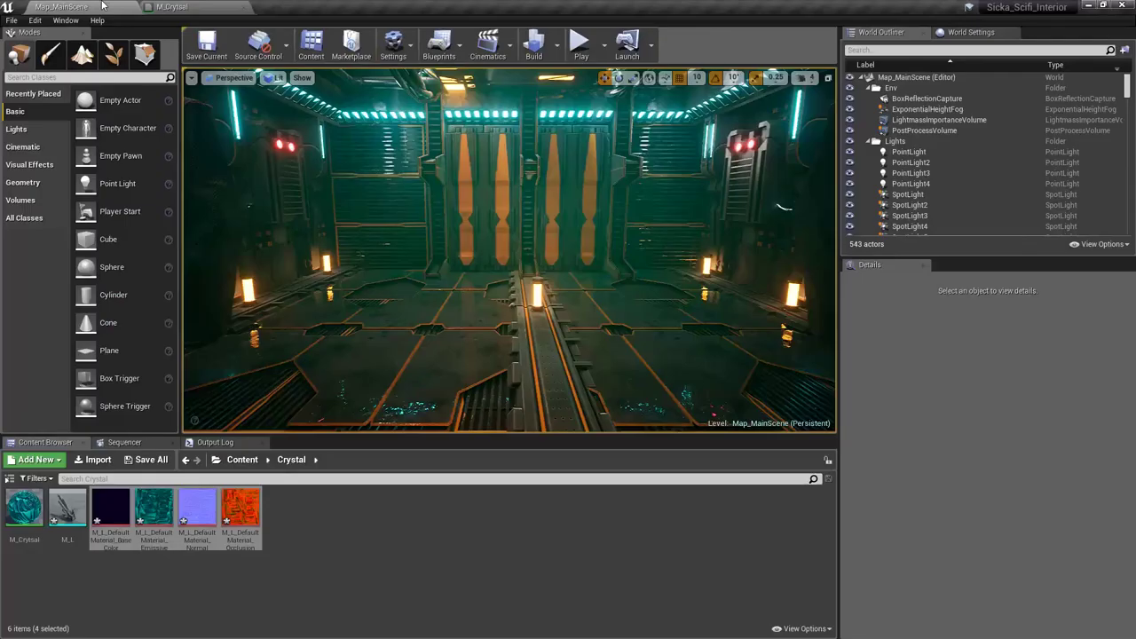
Step: Assign the M_Crytsal material to Element 0 of the M_L static mesh, check the crystals from several sides, and close the mesh editor
{"action": "double_click", "coordinate": [67, 507]}
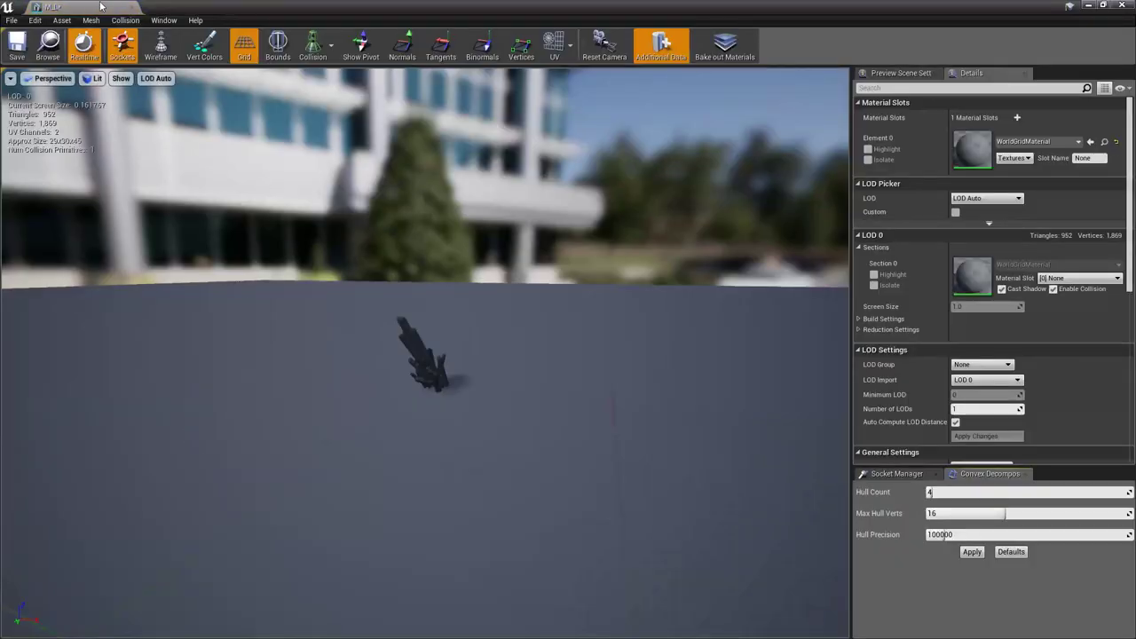
{"action": "left_click_drag", "start_coordinate": [100, 7], "coordinate": [220, 7]}
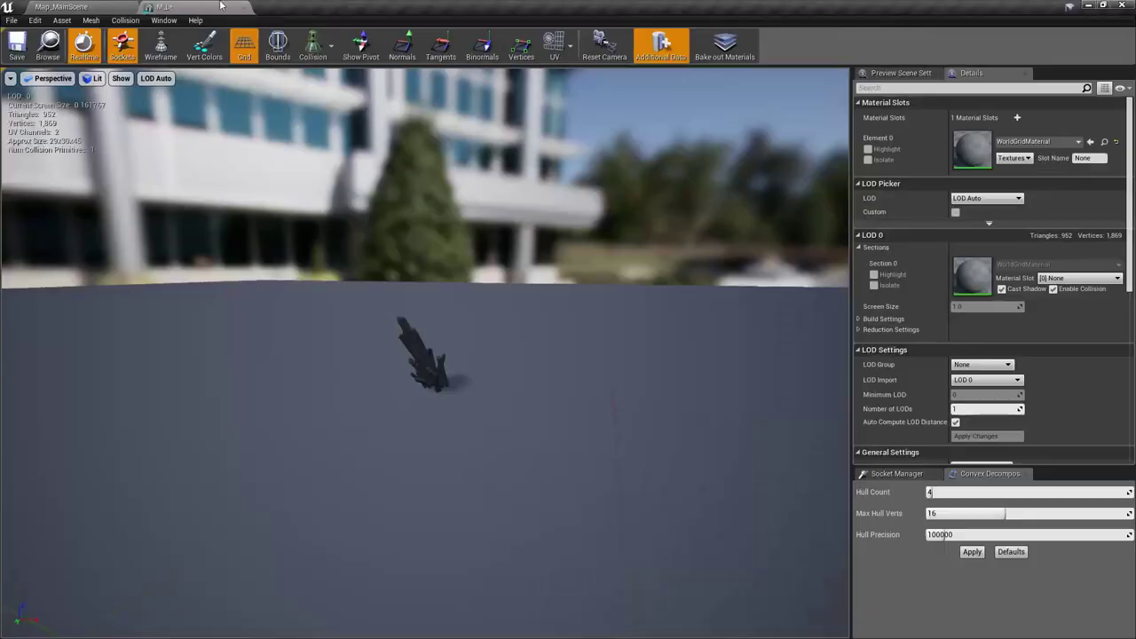
{"action": "left_click", "coordinate": [86, 6]}
{"action": "left_click", "coordinate": [21, 509]}
{"action": "left_click", "coordinate": [164, 6]}
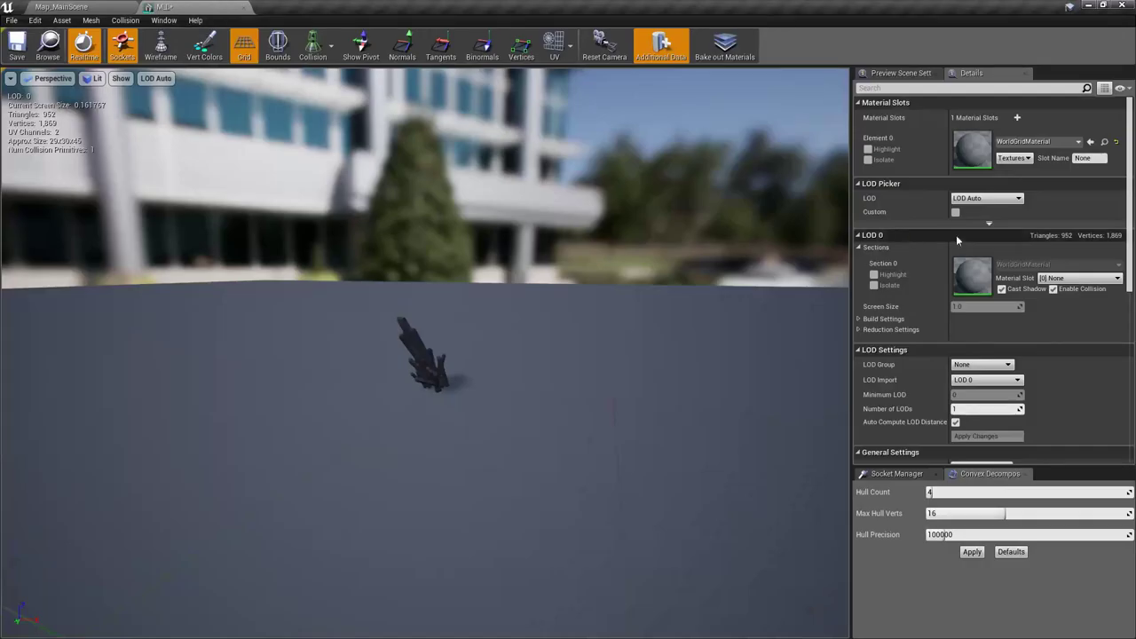
{"action": "left_click", "coordinate": [1090, 141]}
{"action": "key", "text": "f"}
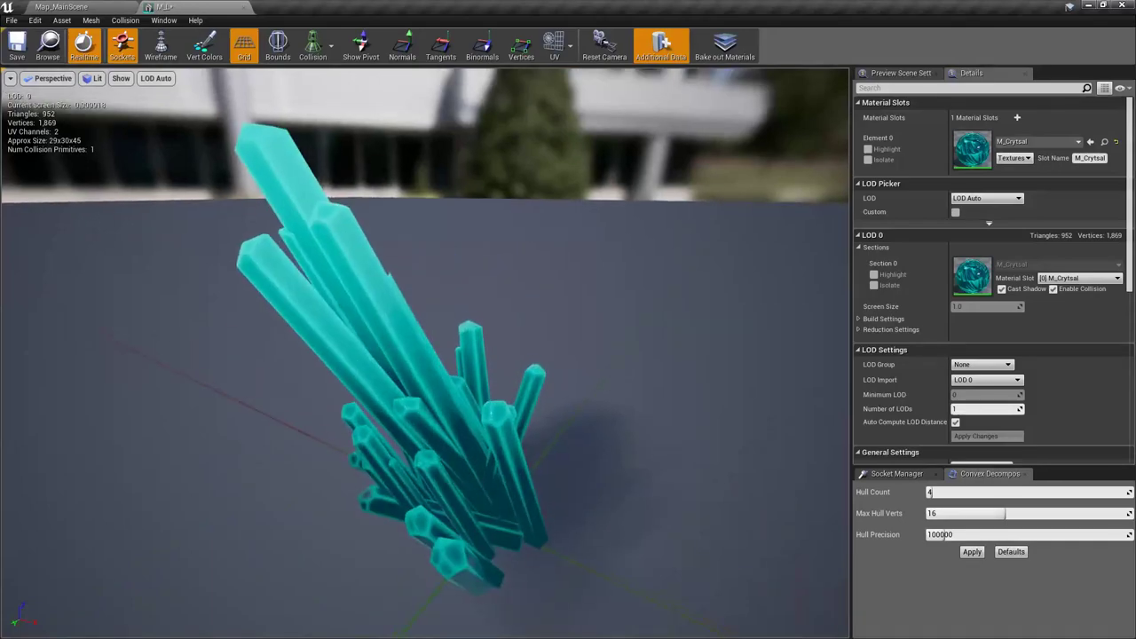
{"action": "right_click_drag", "start_coordinate": [498, 283], "coordinate": [213, 262]}
{"action": "mouse_move", "coordinate": [459, 333]}
{"action": "left_mouse_down"}
{"action": "mouse_move", "coordinate": [497, 328]}
{"action": "mouse_move", "coordinate": [459, 333]}
{"action": "left_mouse_up"}
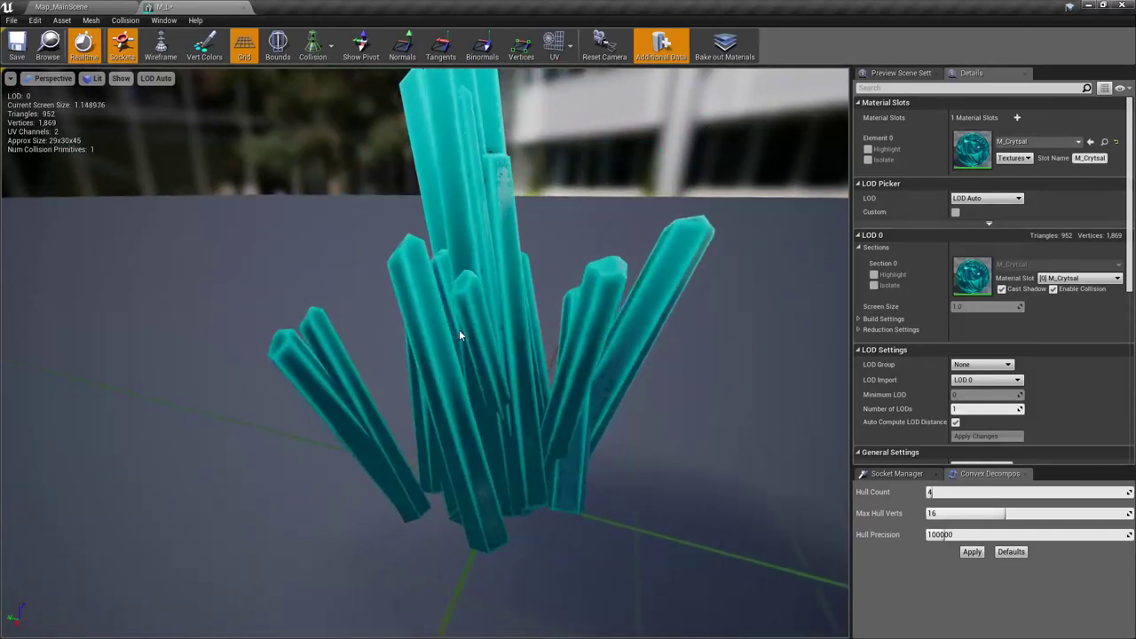
{"action": "left_click", "coordinate": [243, 8]}
Step: Place the M_L crystal in the level at location 130, 610, 10 with a uniform scale of 4.75
{"action": "left_click_drag", "start_coordinate": [67, 507], "coordinate": [462, 280]}
{"action": "key", "text": "w"}
{"action": "right_click_drag", "start_coordinate": [400, 351], "coordinate": [329, 351]}
{"action": "right_click_drag", "start_coordinate": [394, 213], "coordinate": [444, 275]}
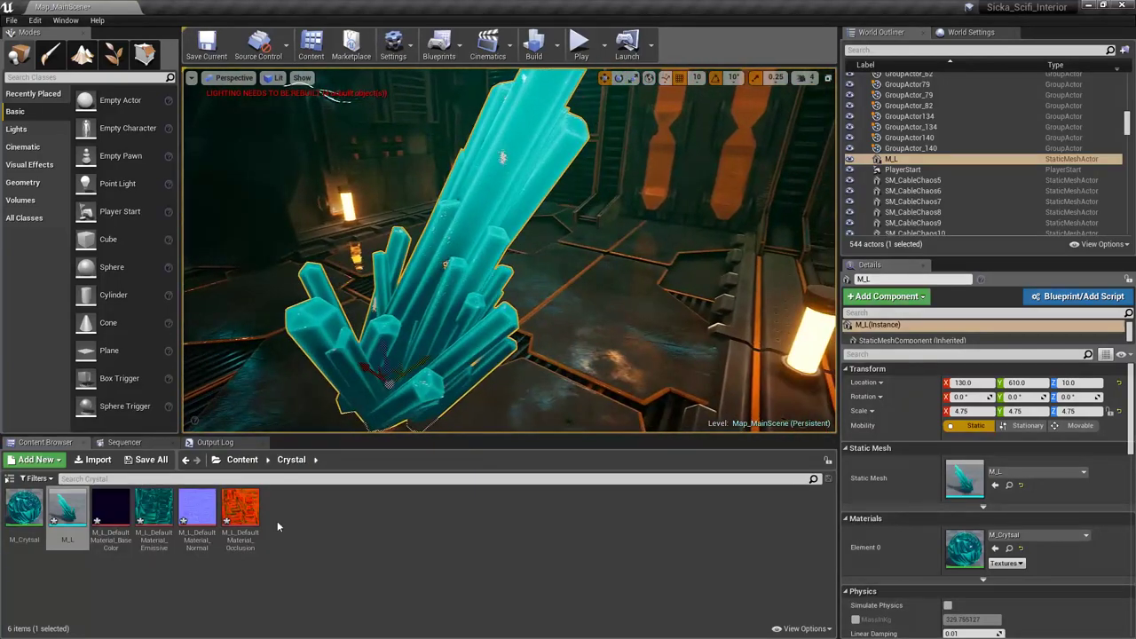
Step: Create a material instance of M_Crytsal named M_Crytsal_Inst and open it for editing
{"action": "left_click", "coordinate": [303, 540]}
{"action": "right_click", "coordinate": [19, 522]}
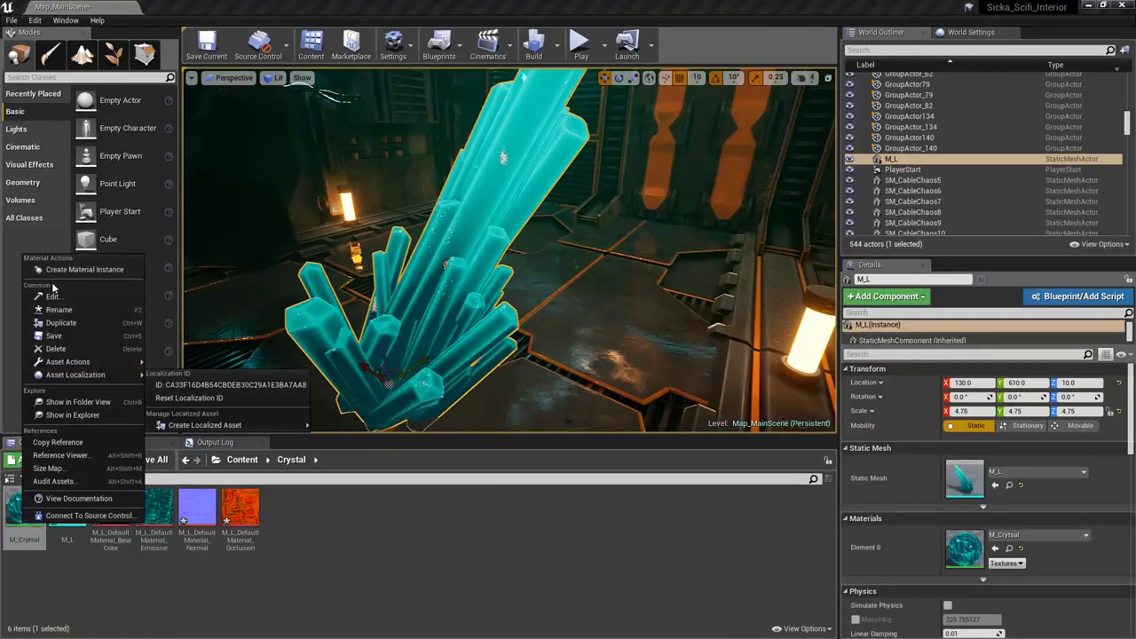
{"action": "left_click", "coordinate": [59, 266]}
{"action": "key", "text": "Return"}
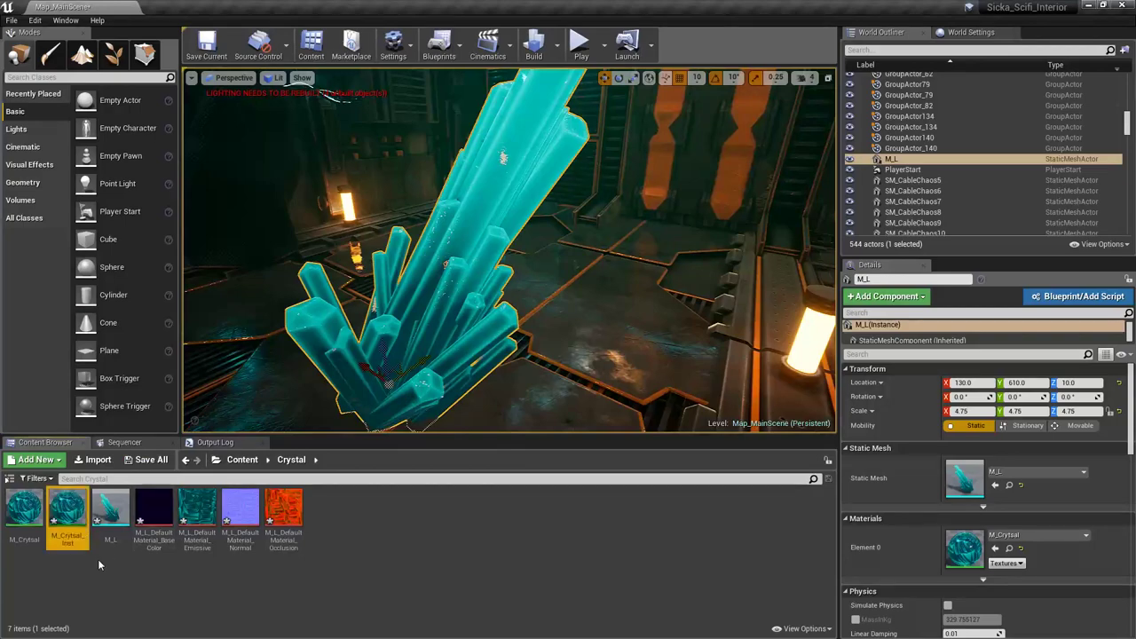
{"action": "key", "text": "Return"}
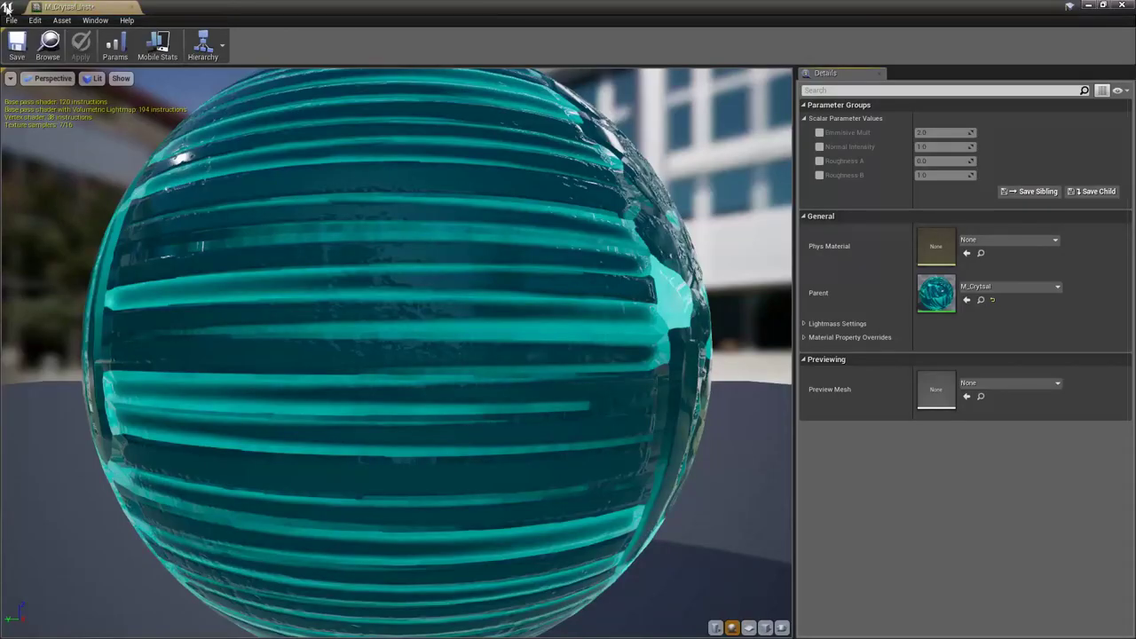
Step: Float the instance editor beside the scene view and apply M_Crytsal_Inst to the crystal in the level
{"action": "left_click_drag", "start_coordinate": [195, 11], "coordinate": [901, 105]}
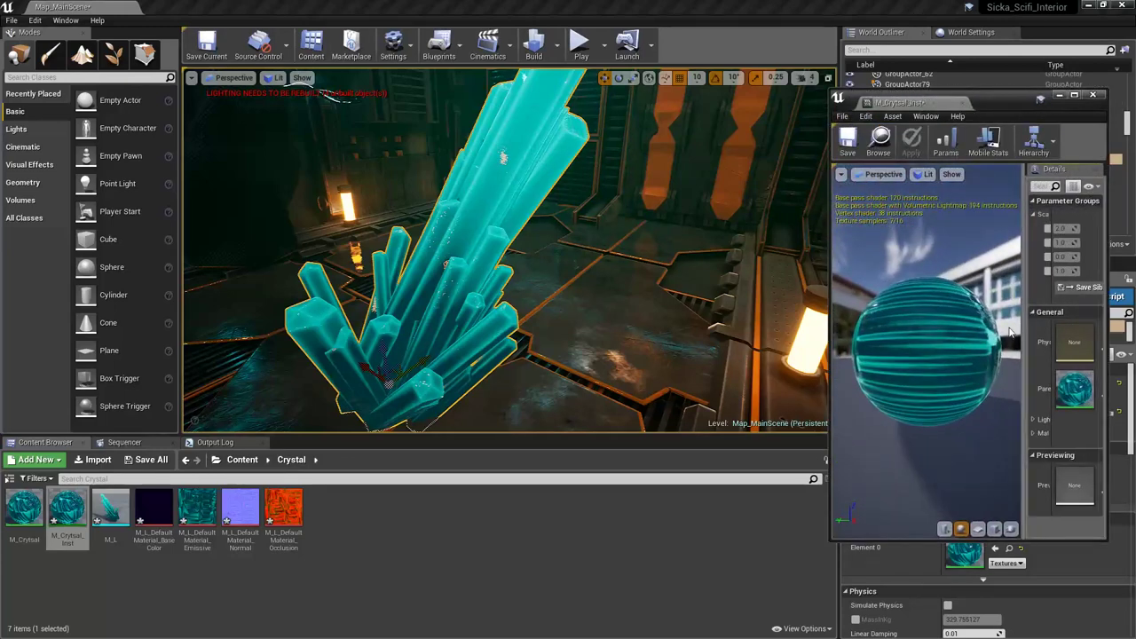
{"action": "left_click_drag", "start_coordinate": [1024, 329], "coordinate": [923, 329]}
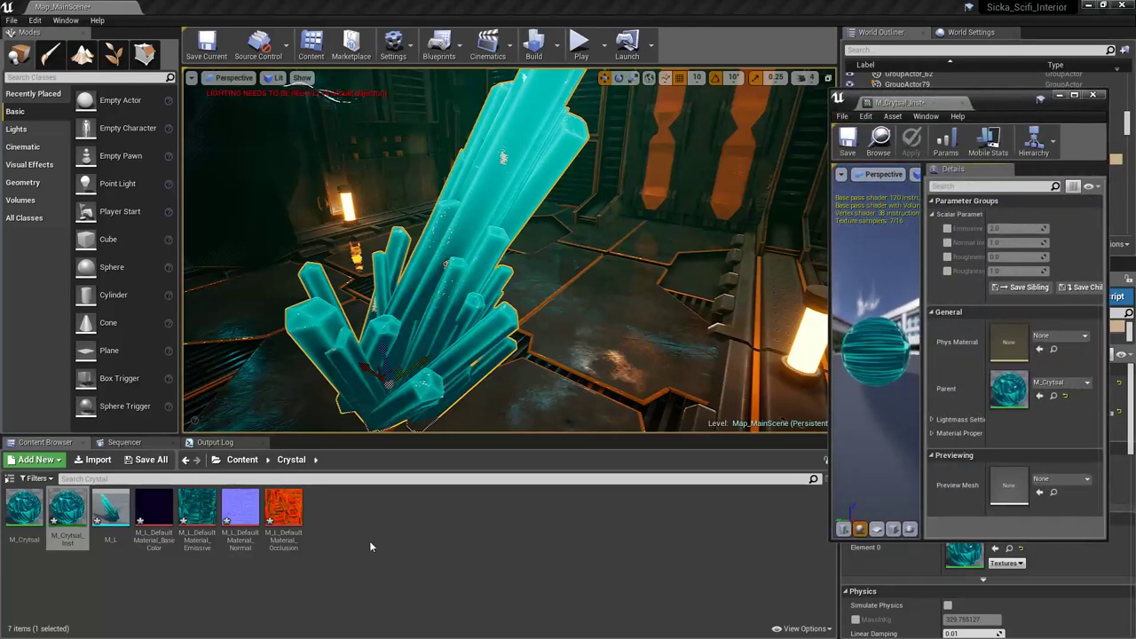
{"action": "left_click_drag", "start_coordinate": [59, 510], "coordinate": [397, 337]}
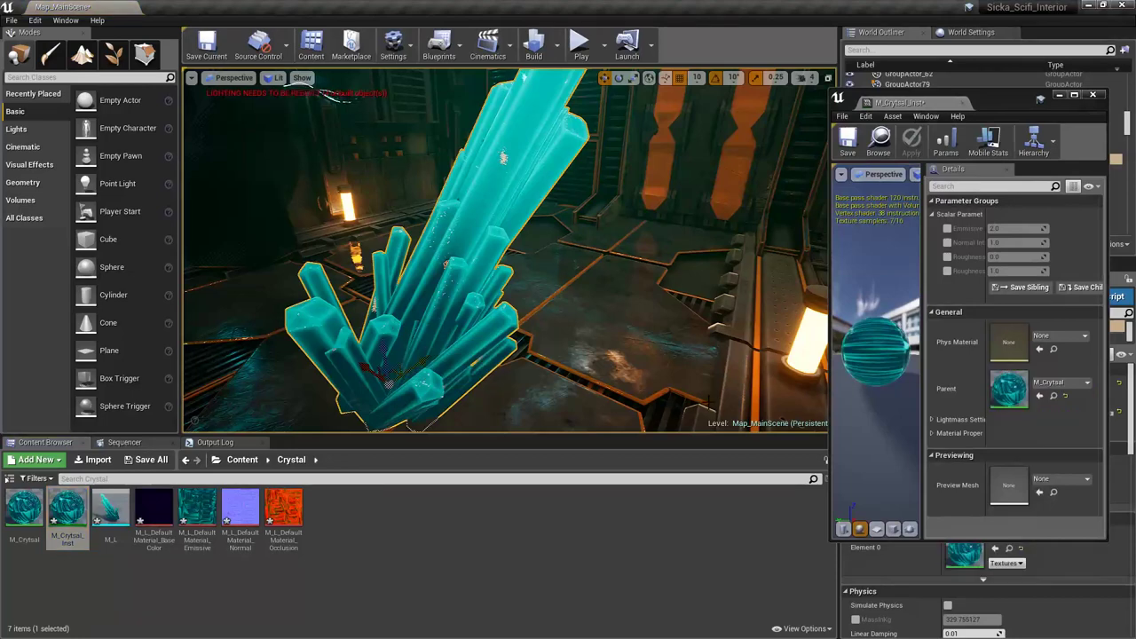
Step: Enable the Roughness A and Roughness B overrides in M_Crytsal_Inst, set Roughness A to 0.25, and close the instance editor
{"action": "left_click", "coordinate": [947, 256]}
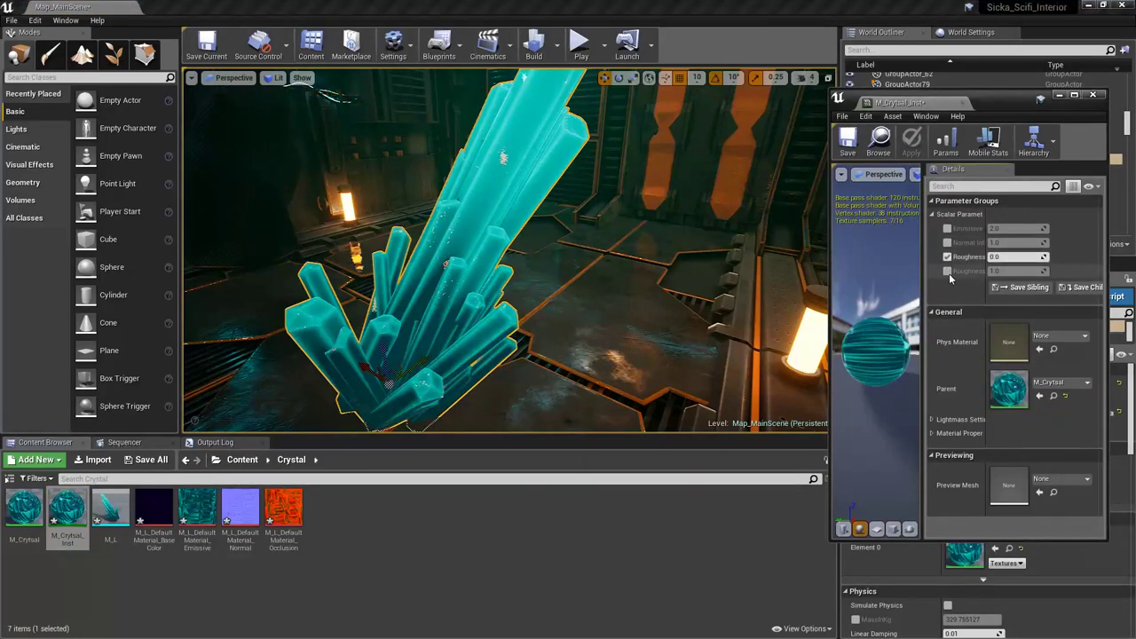
{"action": "left_click", "coordinate": [947, 271]}
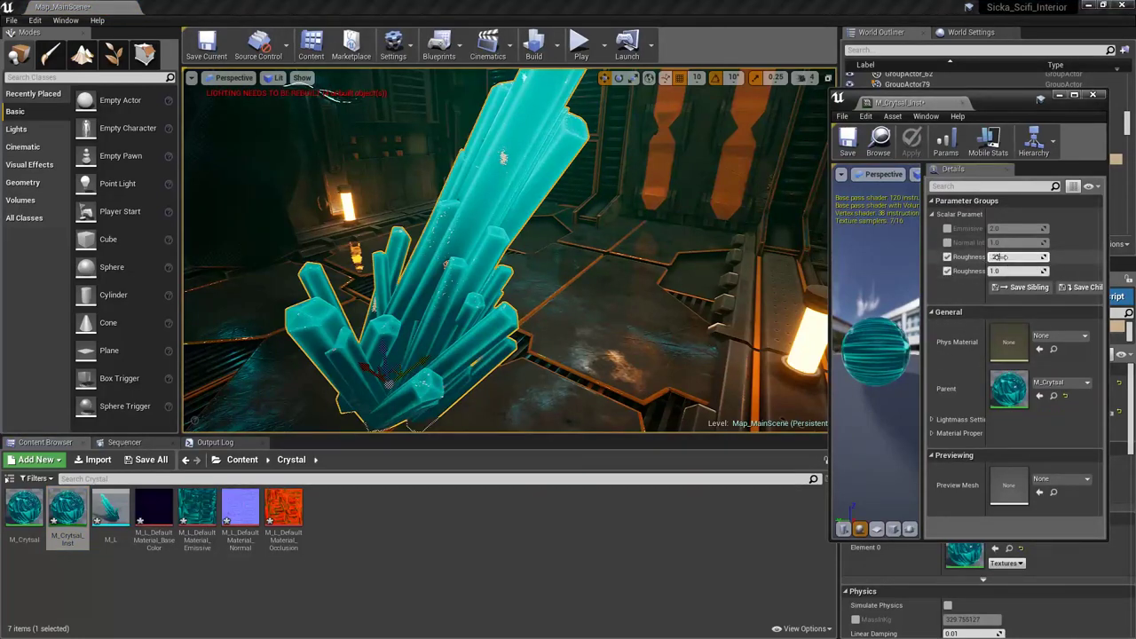
{"action": "left_click_drag", "start_coordinate": [999, 256], "coordinate": [1001, 257]}
{"action": "right_click_drag", "start_coordinate": [691, 383], "coordinate": [705, 407]}
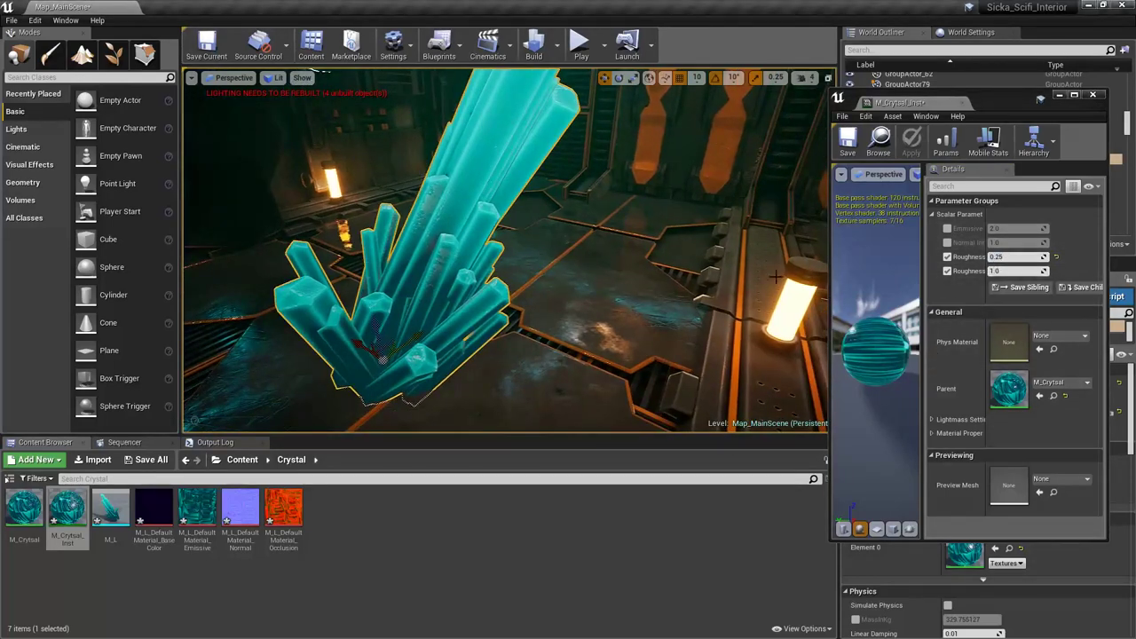
{"action": "right_click_drag", "start_coordinate": [775, 277], "coordinate": [917, 186]}
{"action": "left_click_drag", "start_coordinate": [985, 111], "coordinate": [624, 171]}
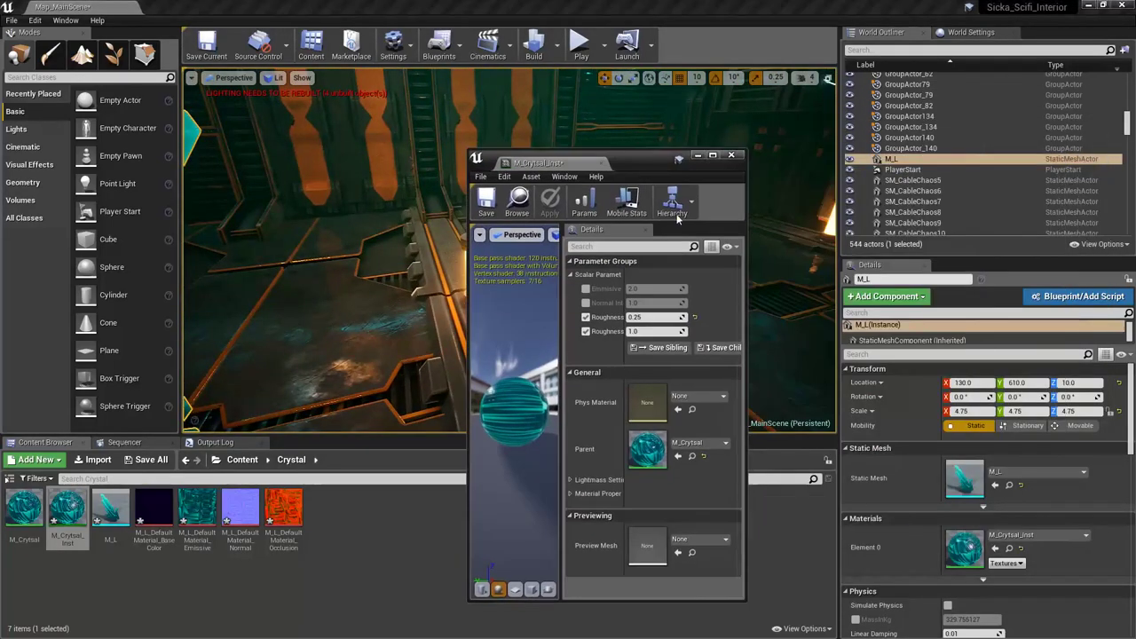
{"action": "scroll", "coordinate": [927, 511], "scroll_direction": "down", "scroll_amount": 3}
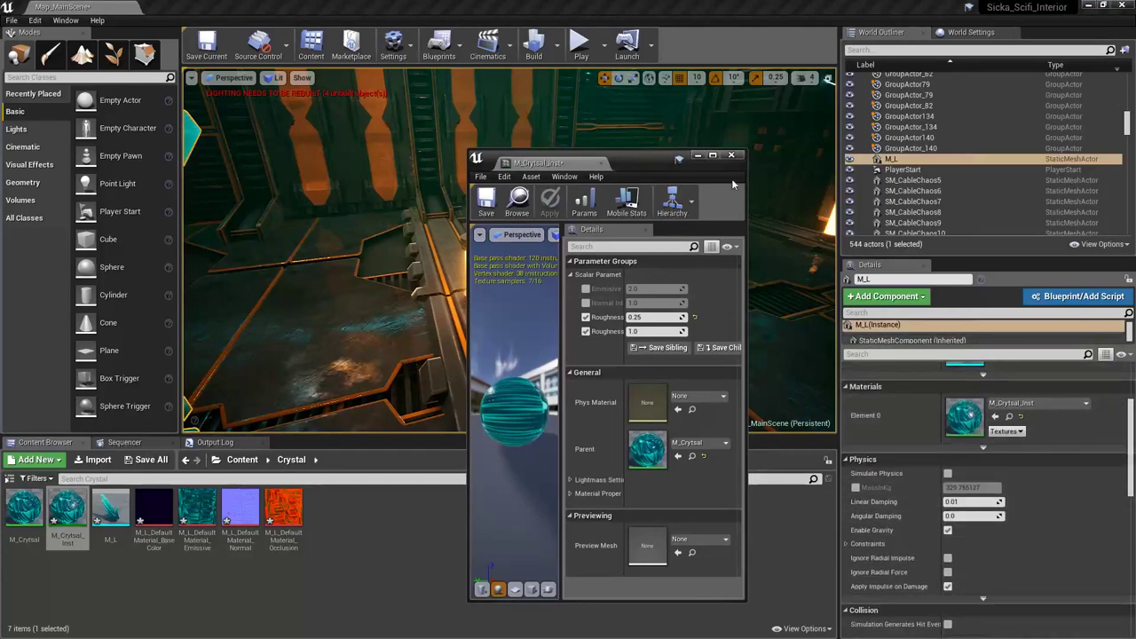
{"action": "left_click", "coordinate": [731, 156]}
Step: Enable Use Emissive for Static Lighting in the Lightmass settings of the M_L crystal actor
{"action": "right_click_drag", "start_coordinate": [713, 244], "coordinate": [612, 200]}
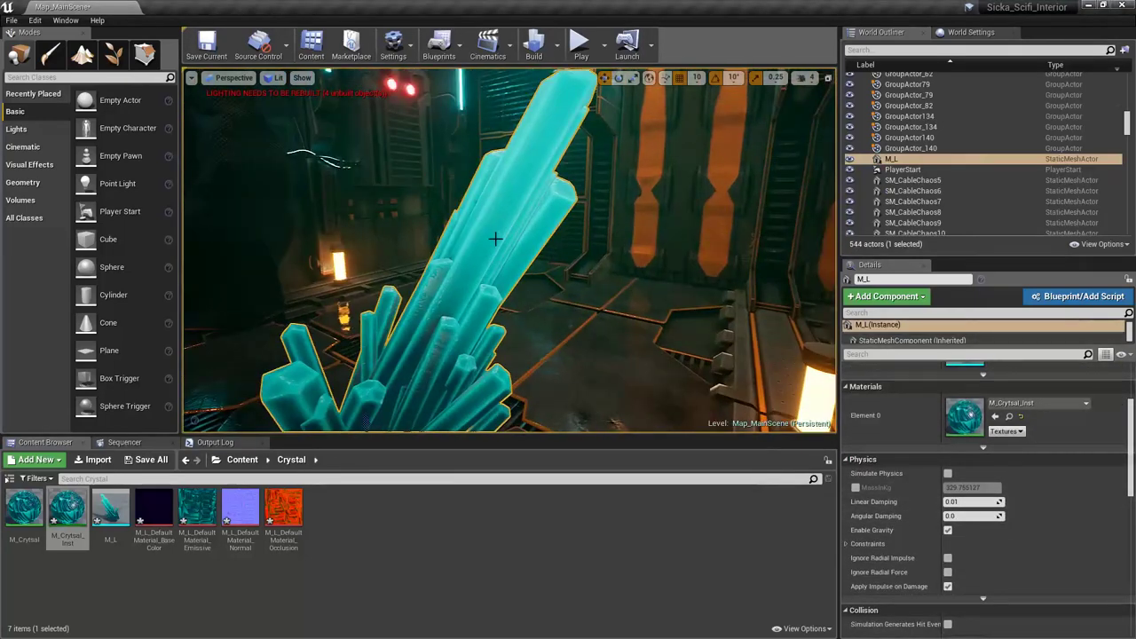
{"action": "scroll", "coordinate": [907, 522], "scroll_direction": "down", "scroll_amount": 5}
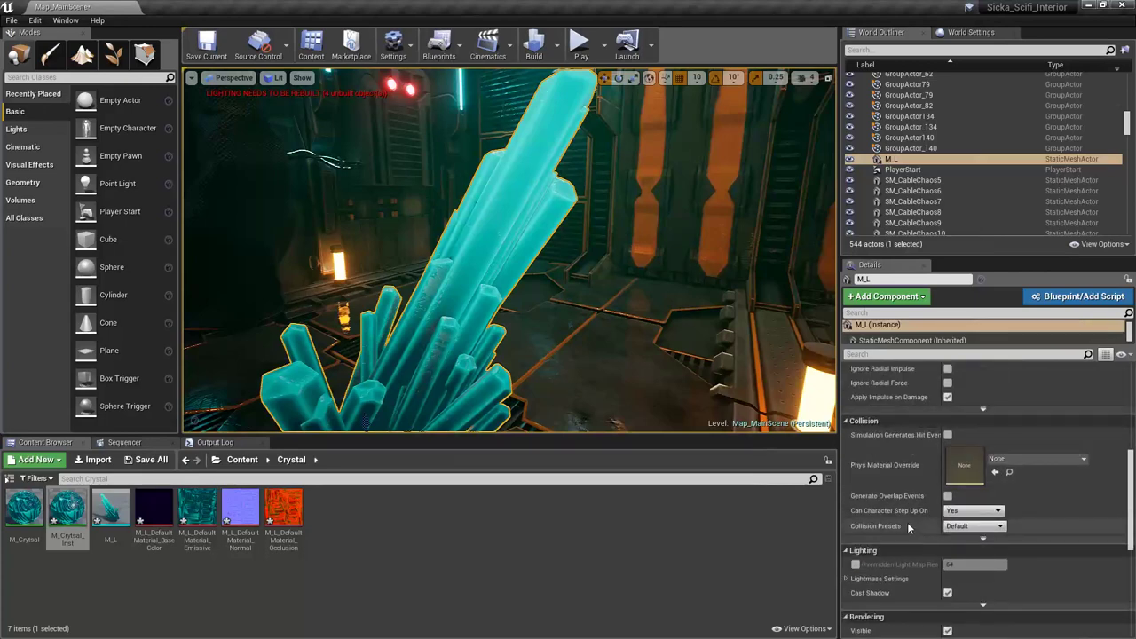
{"action": "left_click", "coordinate": [847, 502]}
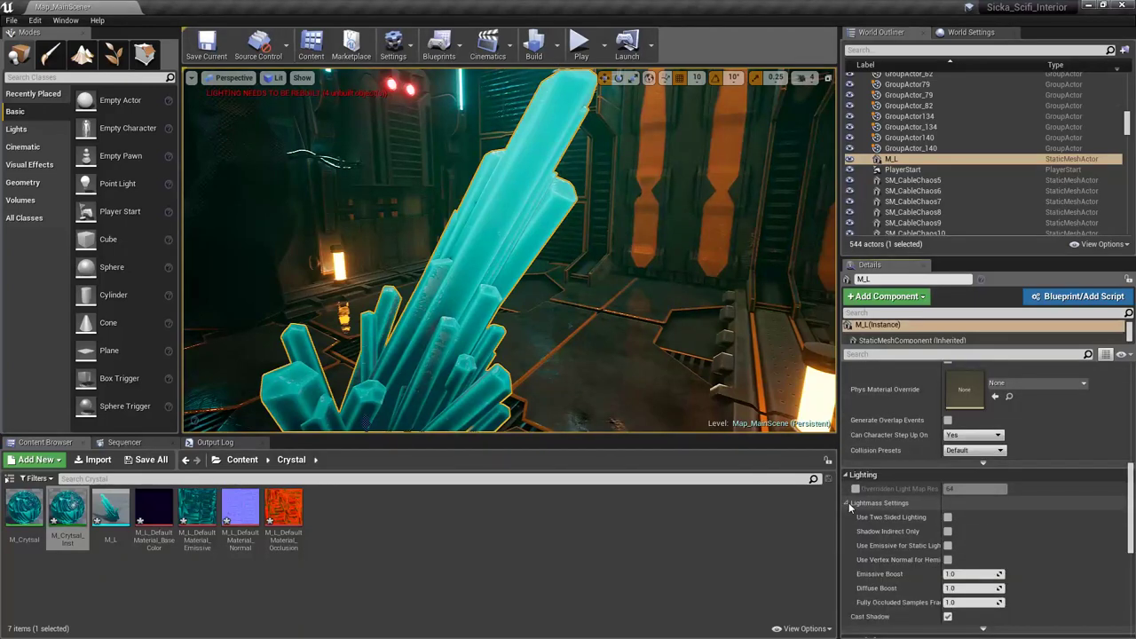
{"action": "left_click", "coordinate": [948, 546]}
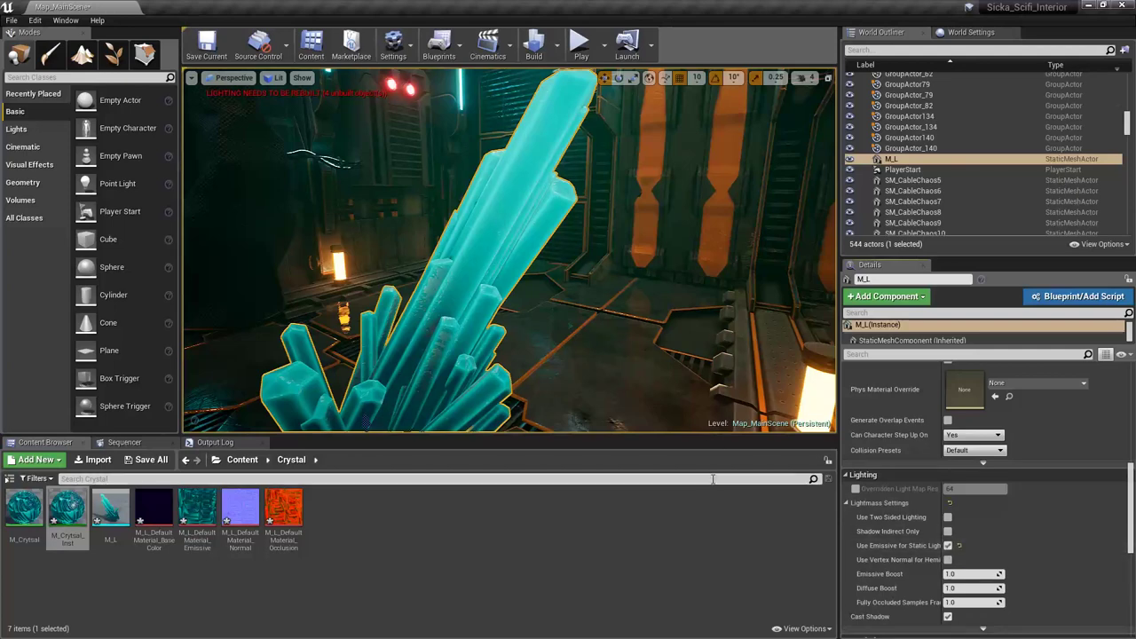
Step: Switch the scene view mode to Lightmap Density to check the crystal's lightmap density
{"action": "left_click", "coordinate": [233, 78]}
{"action": "left_click", "coordinate": [276, 78]}
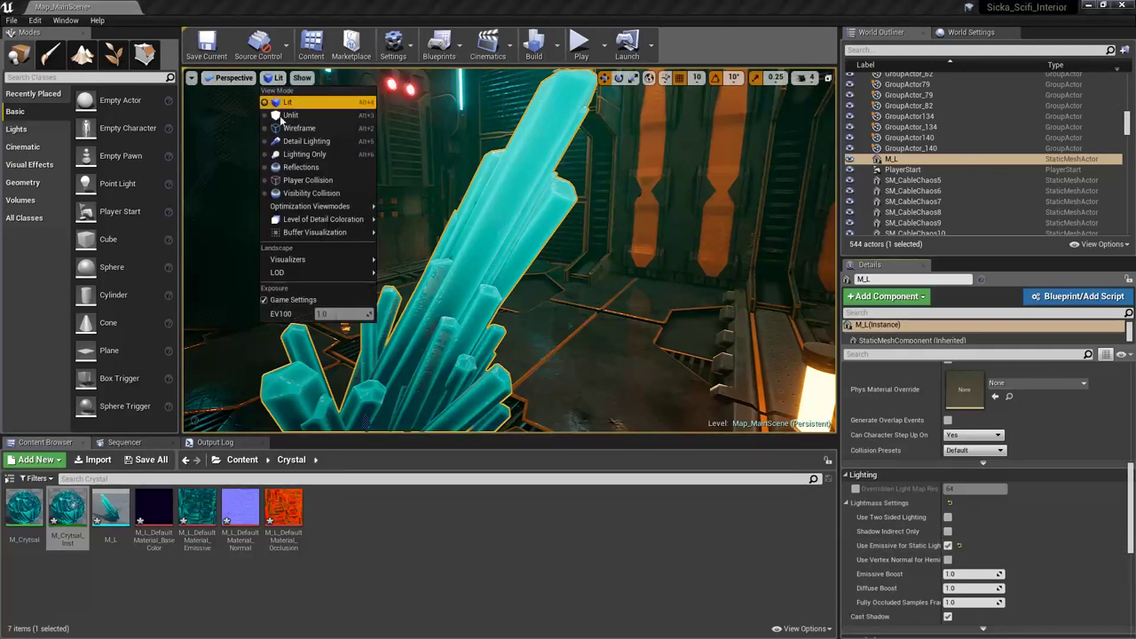
{"action": "mouse_move", "coordinate": [311, 205]}
{"action": "left_click", "coordinate": [430, 230]}
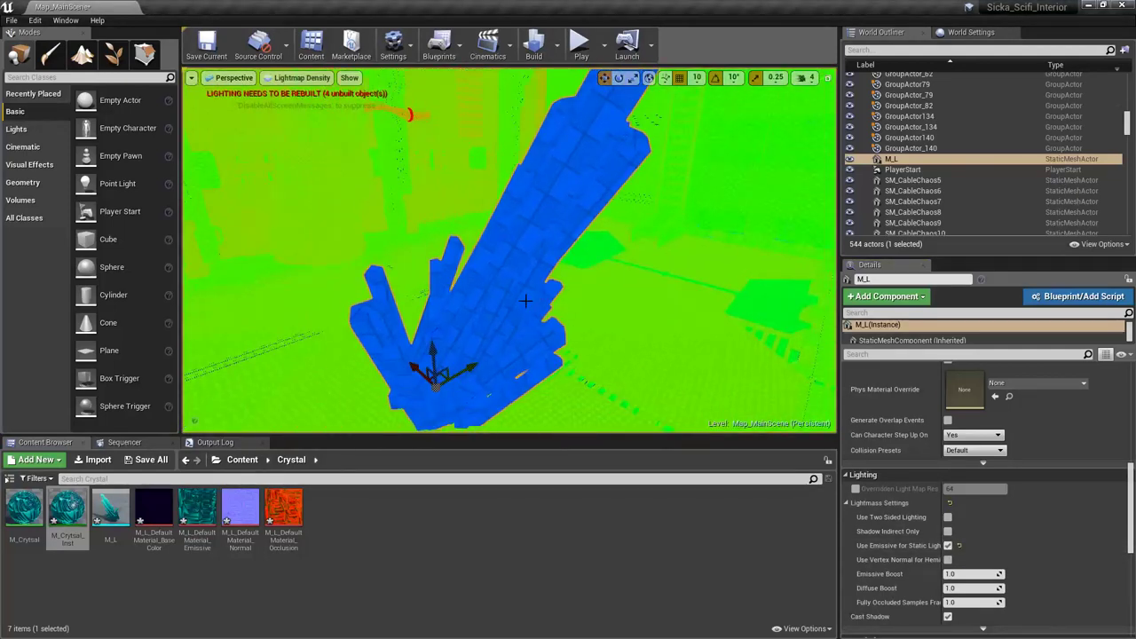
Step: Set the Light Map Resolution of the M_L static mesh to 256 and close the mesh editor
{"action": "double_click", "coordinate": [110, 510]}
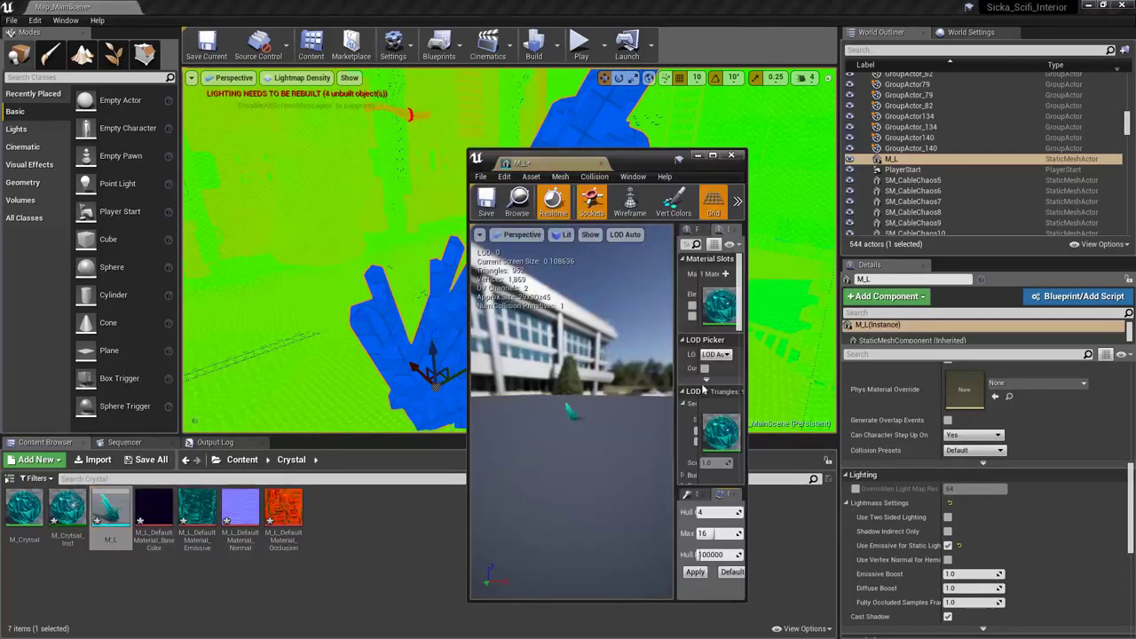
{"action": "scroll", "coordinate": [710, 439], "scroll_direction": "down", "scroll_amount": 2}
{"action": "left_click", "coordinate": [712, 156]}
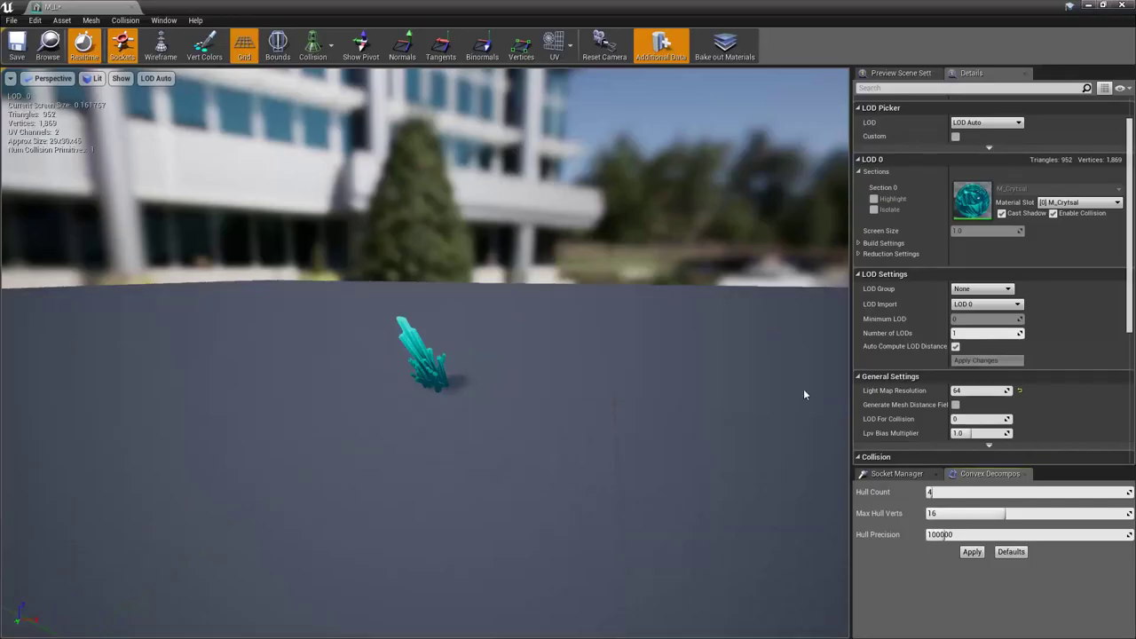
{"action": "scroll", "coordinate": [990, 372], "scroll_direction": "down", "scroll_amount": 5}
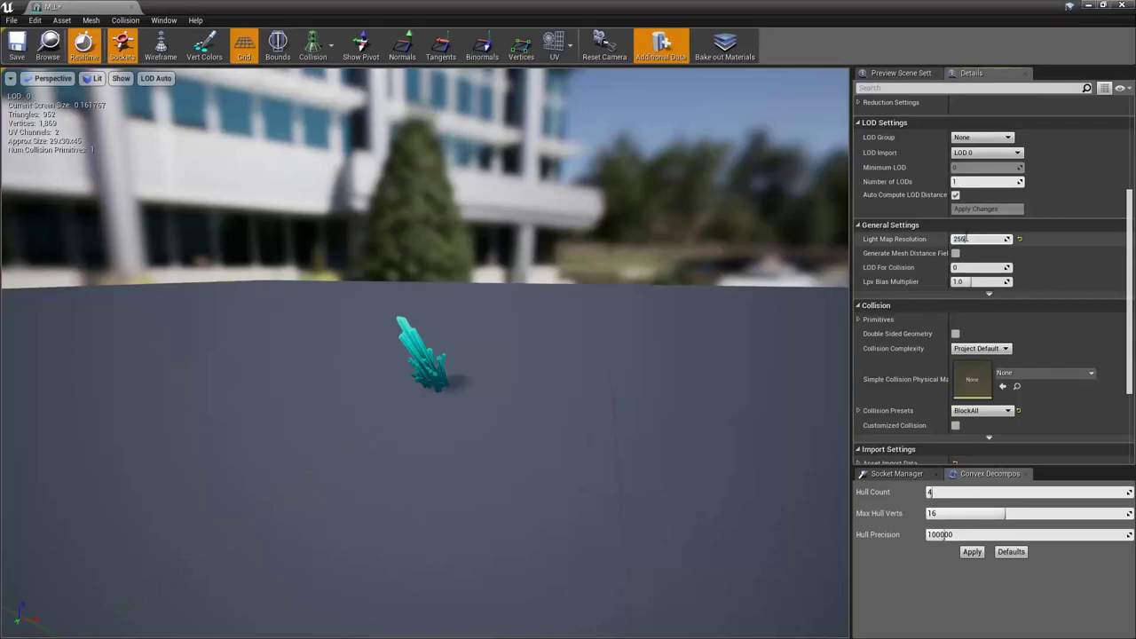
{"action": "left_click_drag", "start_coordinate": [811, 7], "coordinate": [856, 199]}
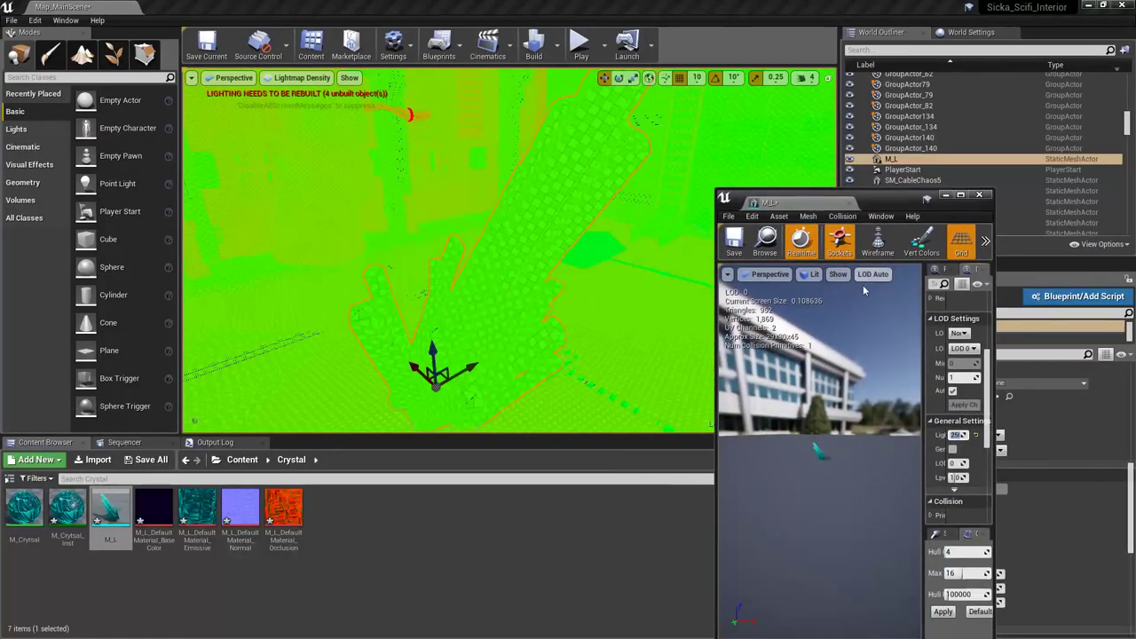
{"action": "left_click", "coordinate": [978, 194]}
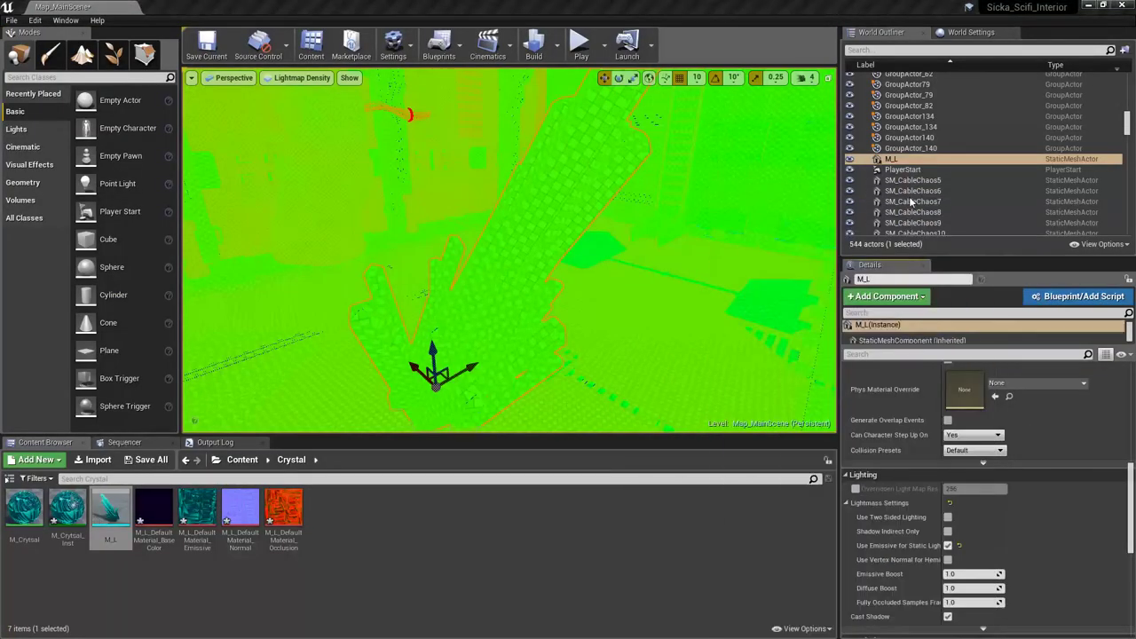
Step: Return the scene view to Lit mode and set the crystal's Lightmass Emissive Boost to 5.0
{"action": "left_click", "coordinate": [302, 78]}
{"action": "left_click", "coordinate": [290, 104]}
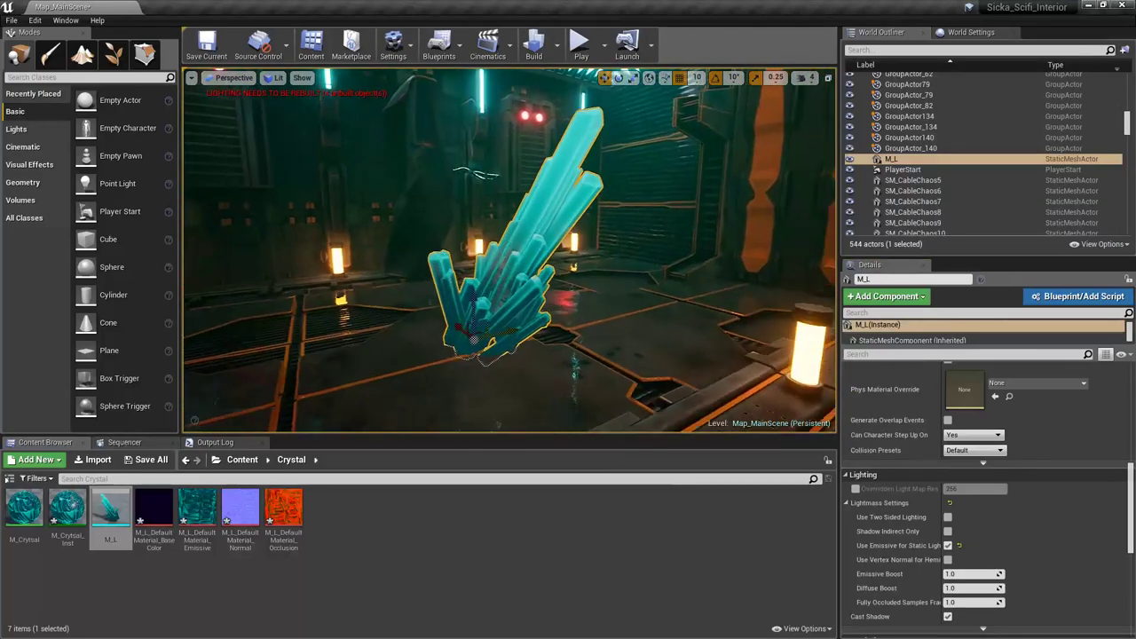
{"action": "right_click_drag", "start_coordinate": [527, 295], "coordinate": [666, 337]}
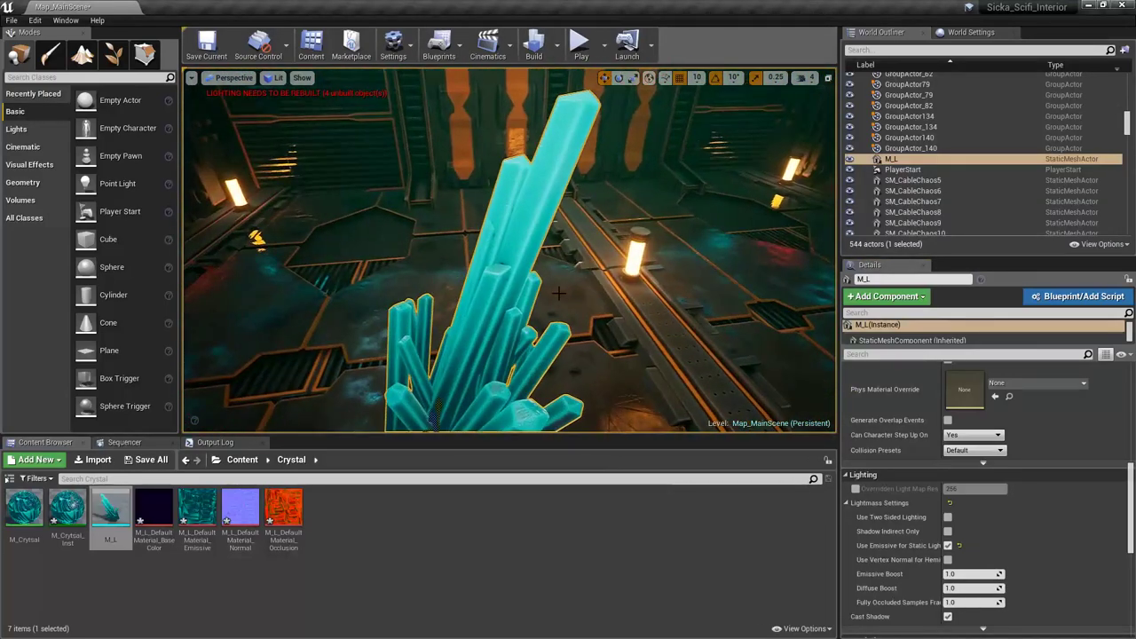
{"action": "key", "text": "g"}
{"action": "right_click_drag", "start_coordinate": [527, 295], "coordinate": [355, 244]}
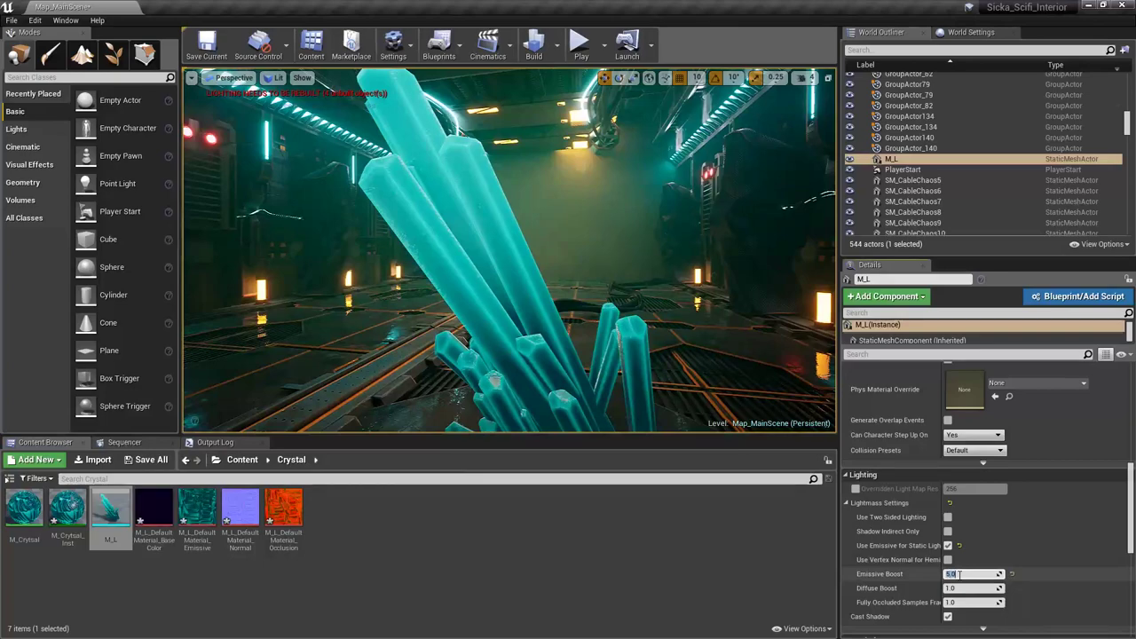
{"action": "left_click", "coordinate": [482, 558]}
{"action": "right_click_drag", "start_coordinate": [519, 324], "coordinate": [426, 355]}
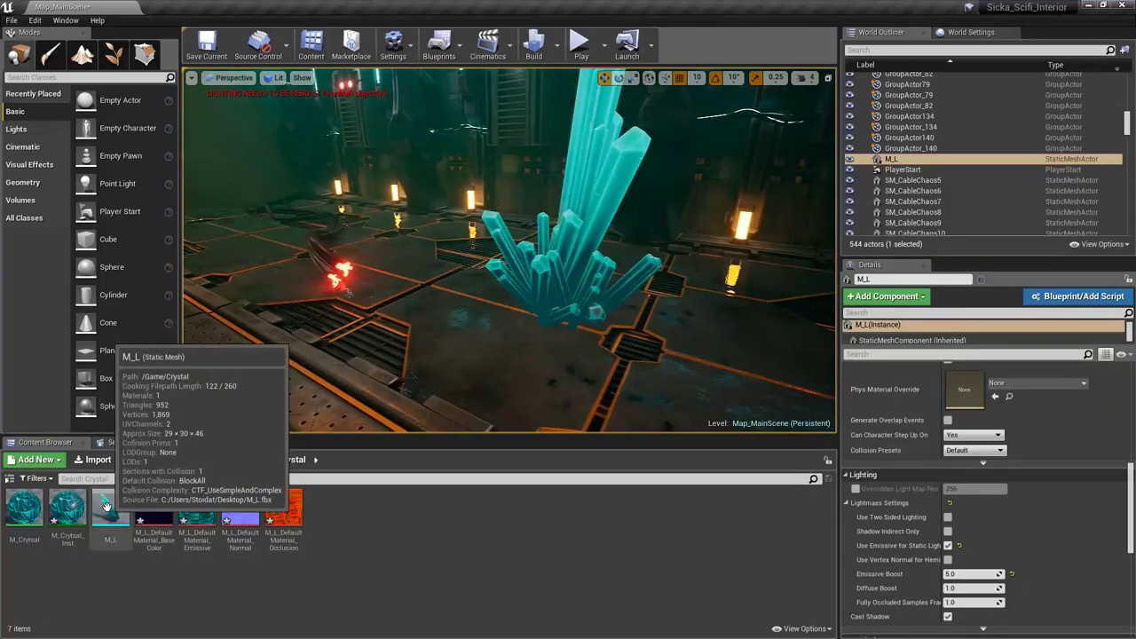
Step: Open M_Crytsal_Inst and set its Emmisive parameter to 1.0
{"action": "double_click", "coordinate": [67, 510]}
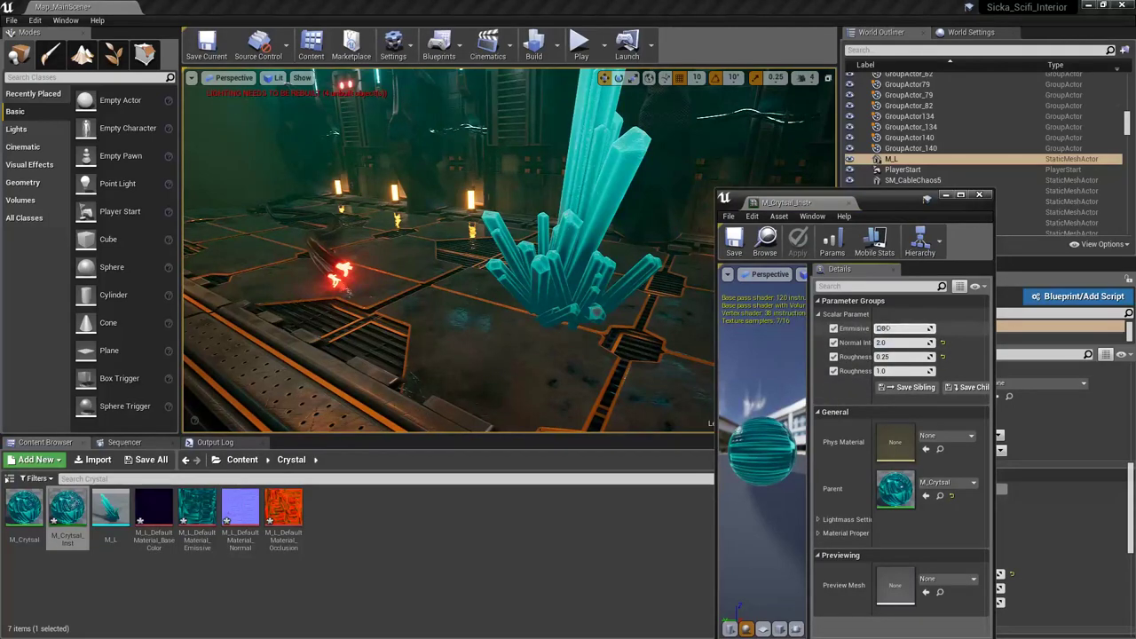
{"action": "type", "text": "1"}
{"action": "key", "text": "Return"}
{"action": "right_click_drag", "start_coordinate": [621, 266], "coordinate": [479, 257]}
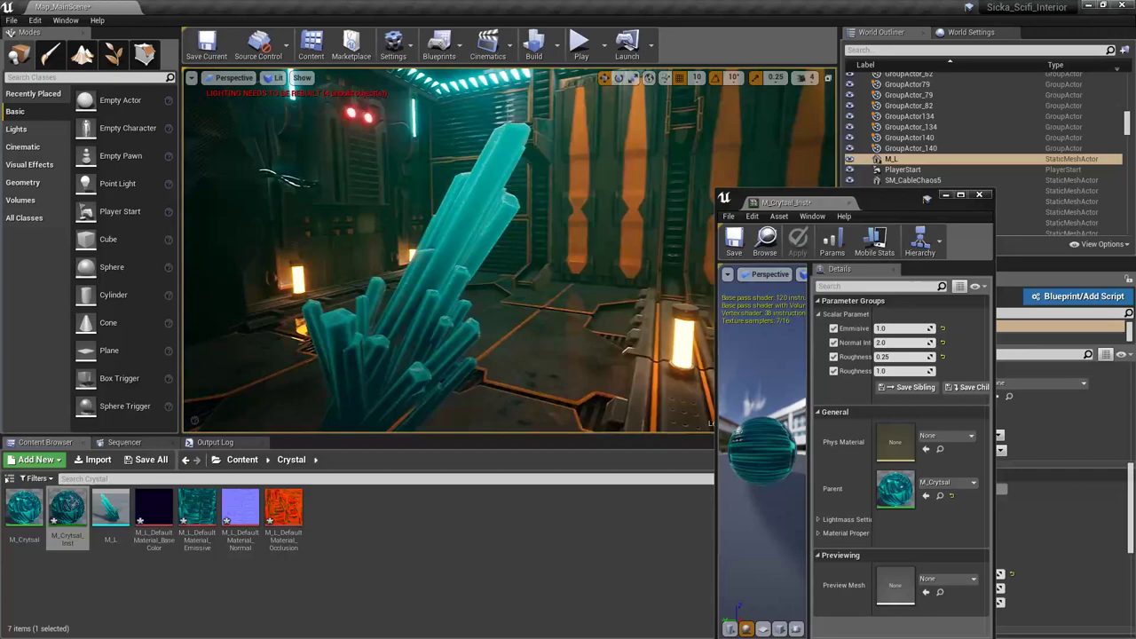
Step: Set the instance's Emmisive parameter to 1.5, inspect the crystal from several sides, and close the instance editor
{"action": "left_click", "coordinate": [894, 330]}
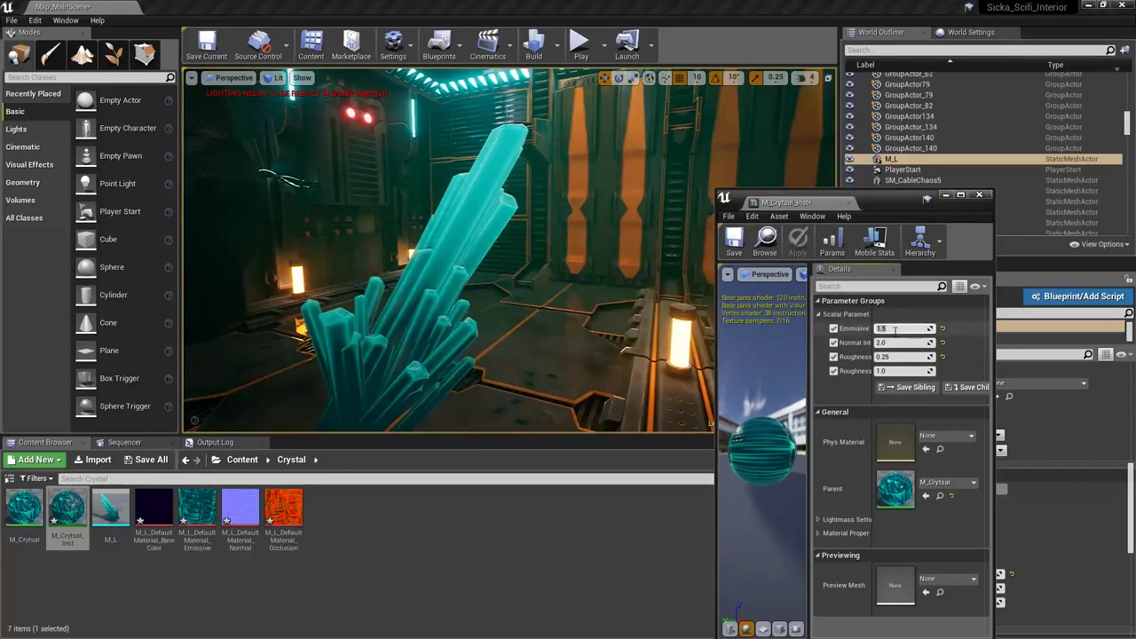
{"action": "key", "text": "Return"}
{"action": "right_click_drag", "start_coordinate": [510, 250], "coordinate": [474, 224]}
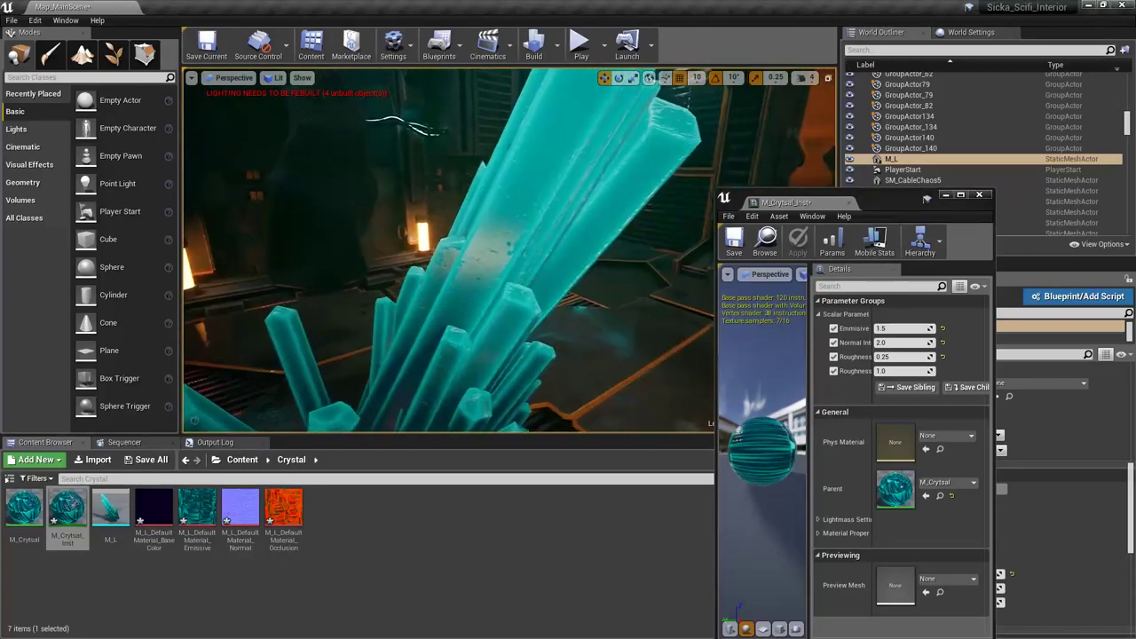
{"action": "right_click_drag", "start_coordinate": [510, 250], "coordinate": [435, 279]}
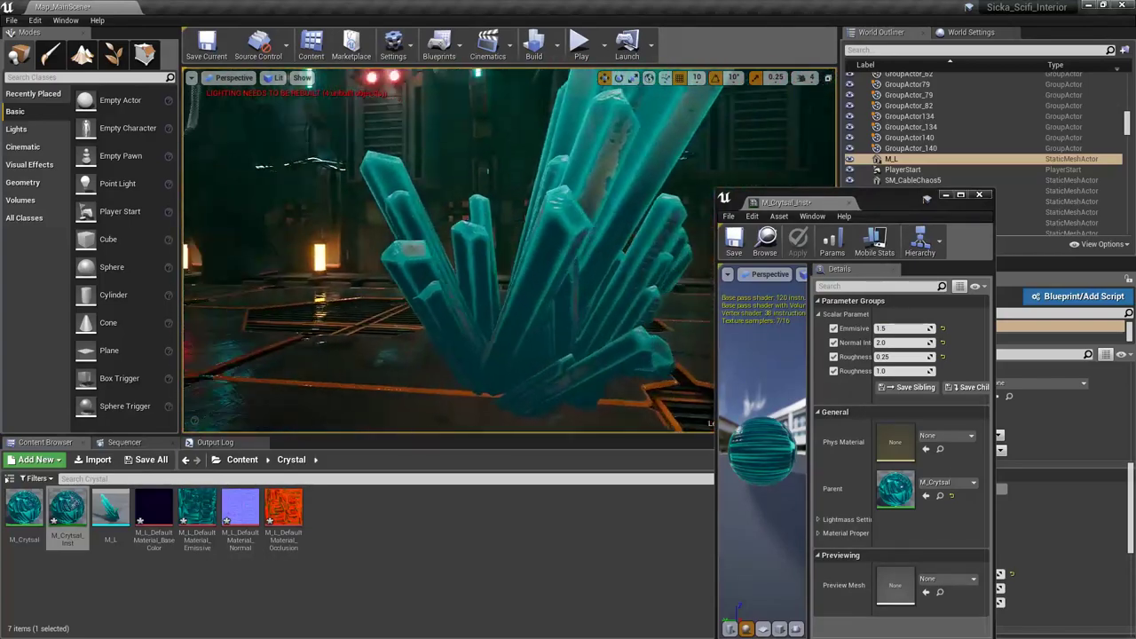
{"action": "right_click_drag", "start_coordinate": [510, 250], "coordinate": [417, 257]}
{"action": "right_click_drag", "start_coordinate": [509, 251], "coordinate": [378, 266]}
{"action": "left_click", "coordinate": [978, 195]}
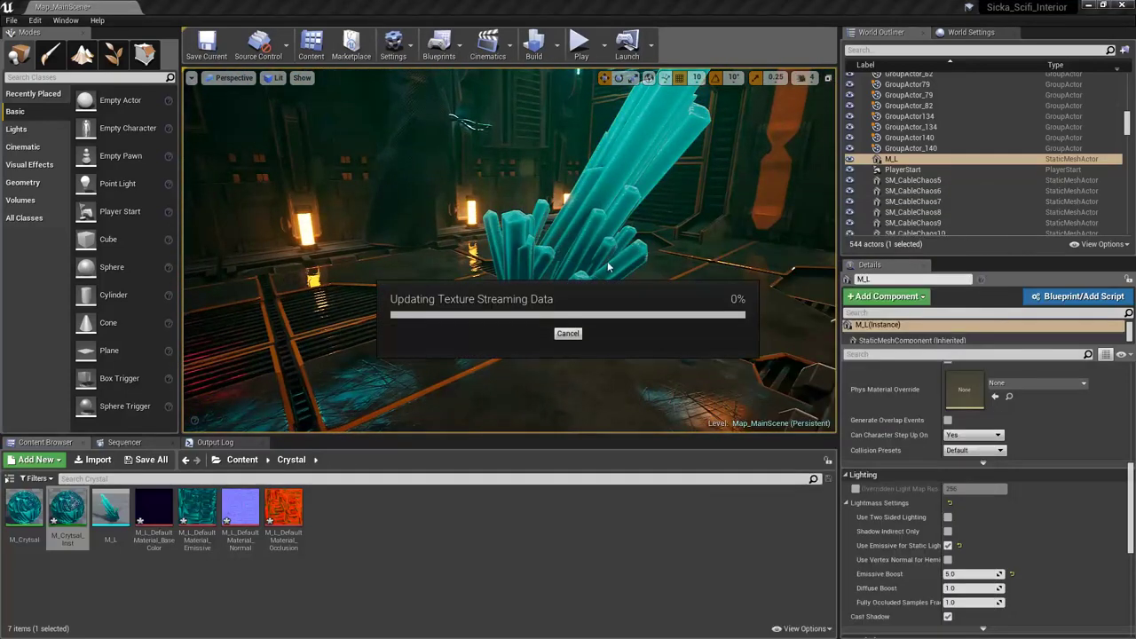
Step: Rotate the crystal on the floor of the scene, then try to move it and undo that move
{"action": "right_click_drag", "start_coordinate": [497, 267], "coordinate": [486, 269]}
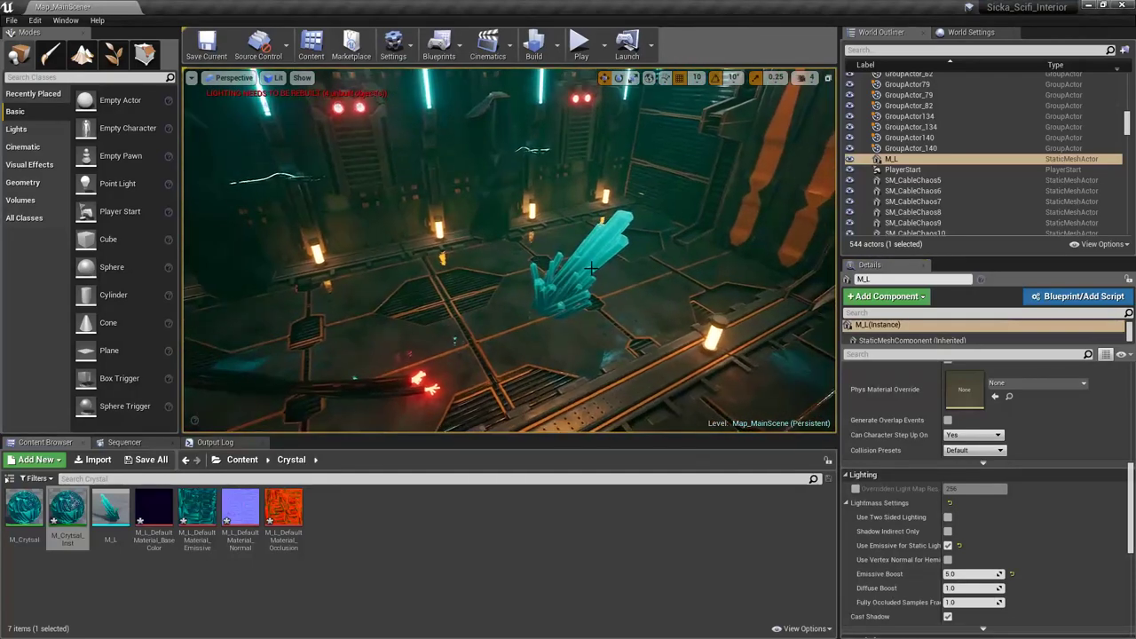
{"action": "key", "text": "e"}
{"action": "left_click_drag", "start_coordinate": [559, 355], "coordinate": [612, 353]}
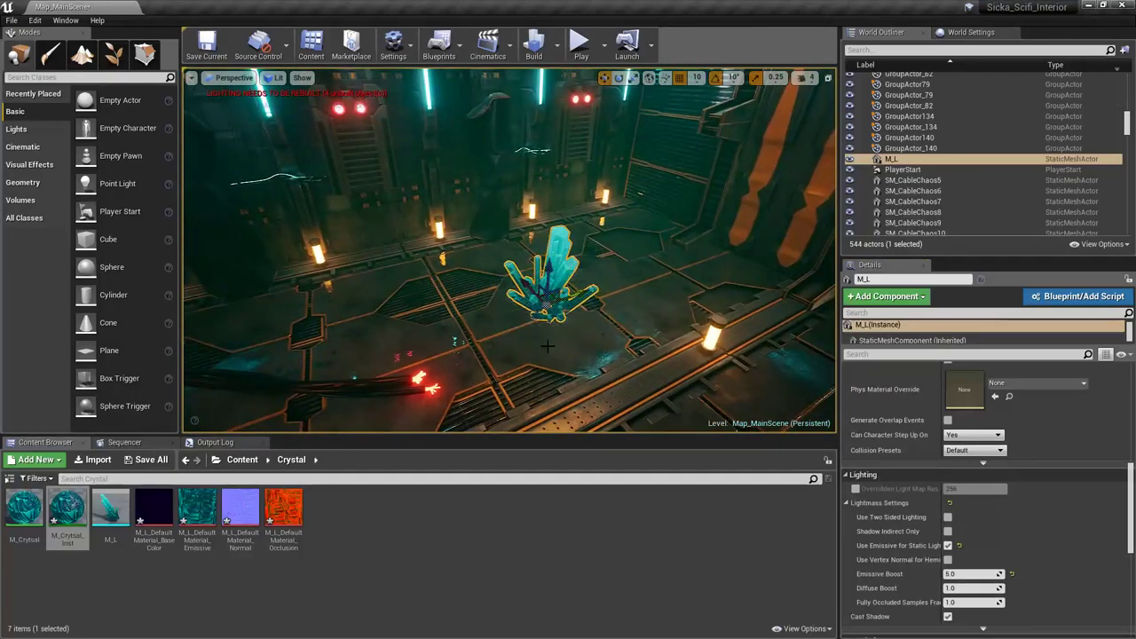
{"action": "left_click_drag", "start_coordinate": [555, 294], "coordinate": [371, 243]}
{"action": "key", "text": "ctrl+z"}
Step: Switch to Substance Painter and set the LowerPart layer's emissive color to dark red, about R 0.134, G 0, B 0
{"action": "key", "text": "super"}
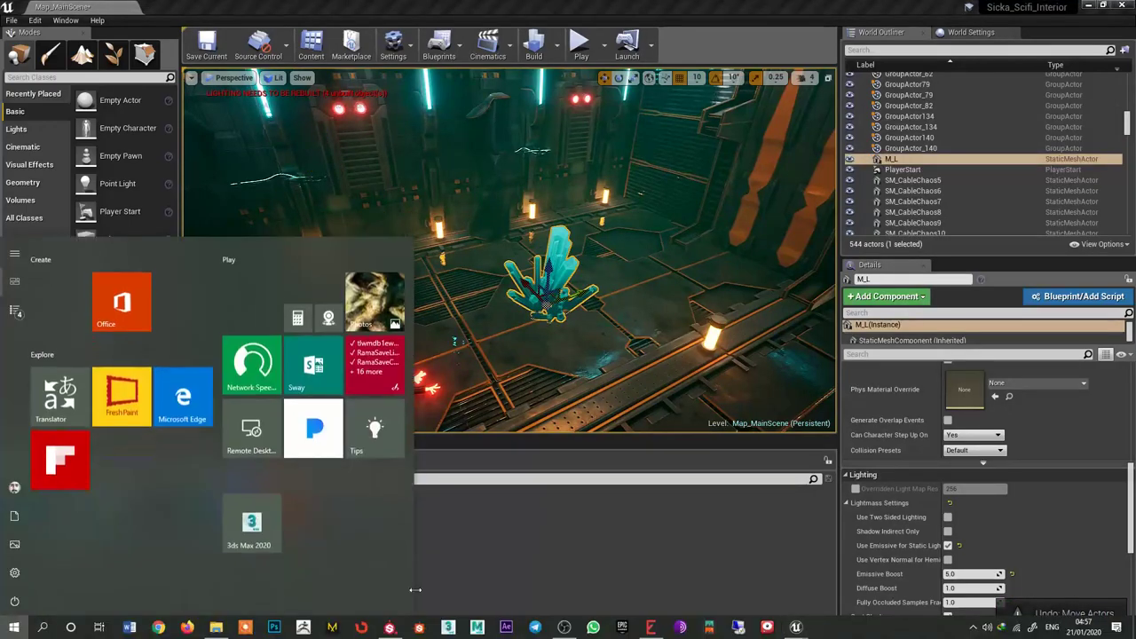
{"action": "left_click", "coordinate": [406, 627]}
{"action": "left_click", "coordinate": [83, 148]}
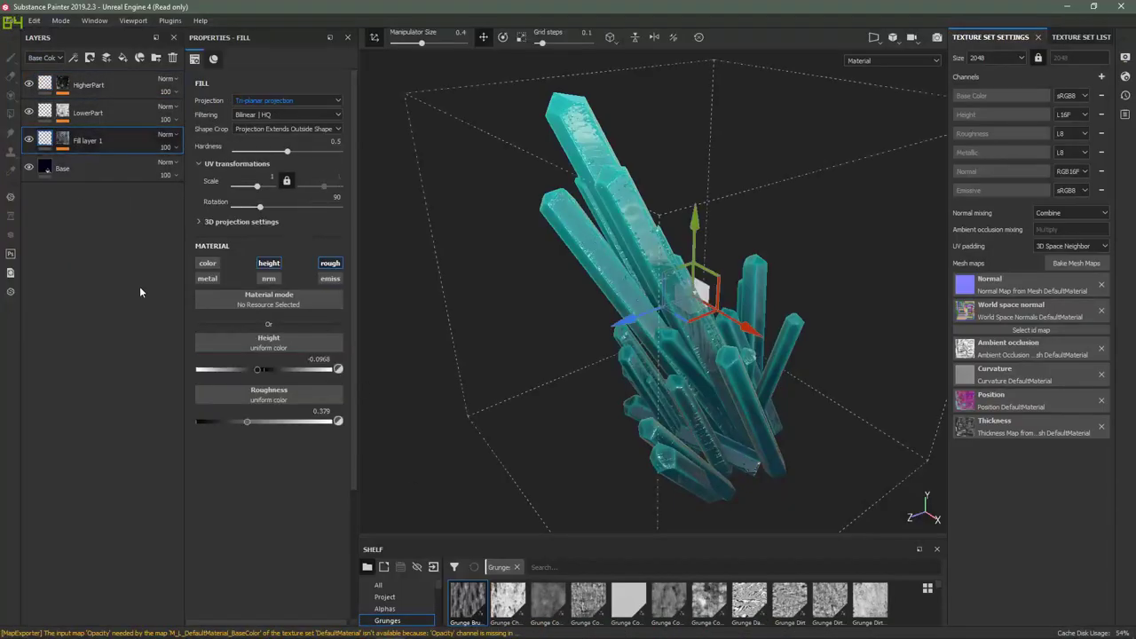
{"action": "left_click", "coordinate": [49, 114]}
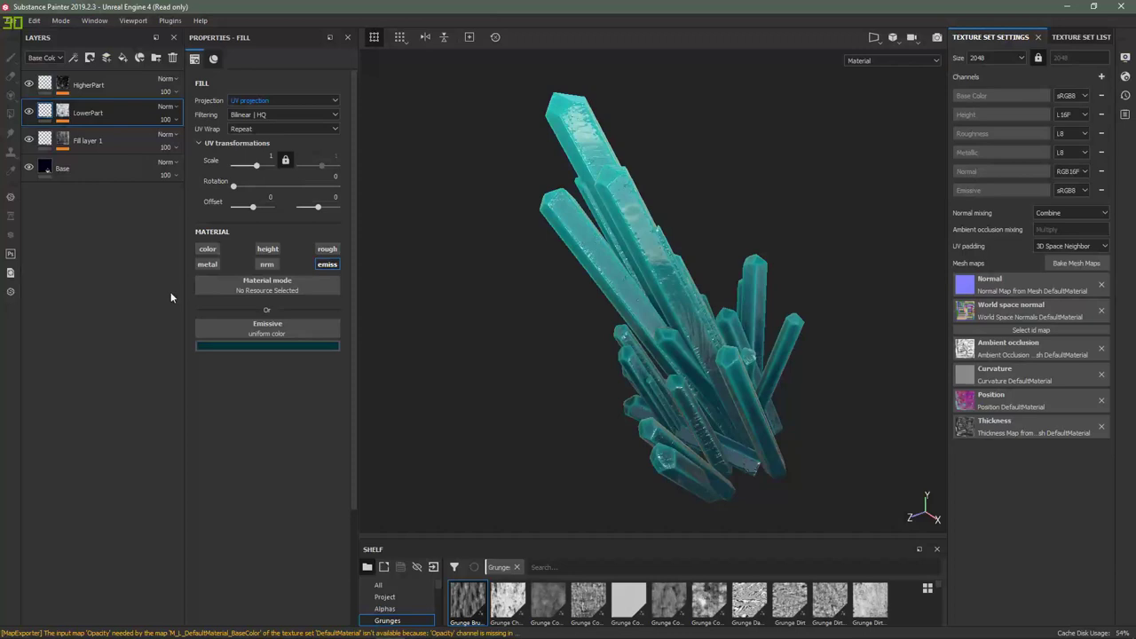
{"action": "left_click", "coordinate": [240, 347]}
{"action": "left_click_drag", "start_coordinate": [343, 423], "coordinate": [375, 225]}
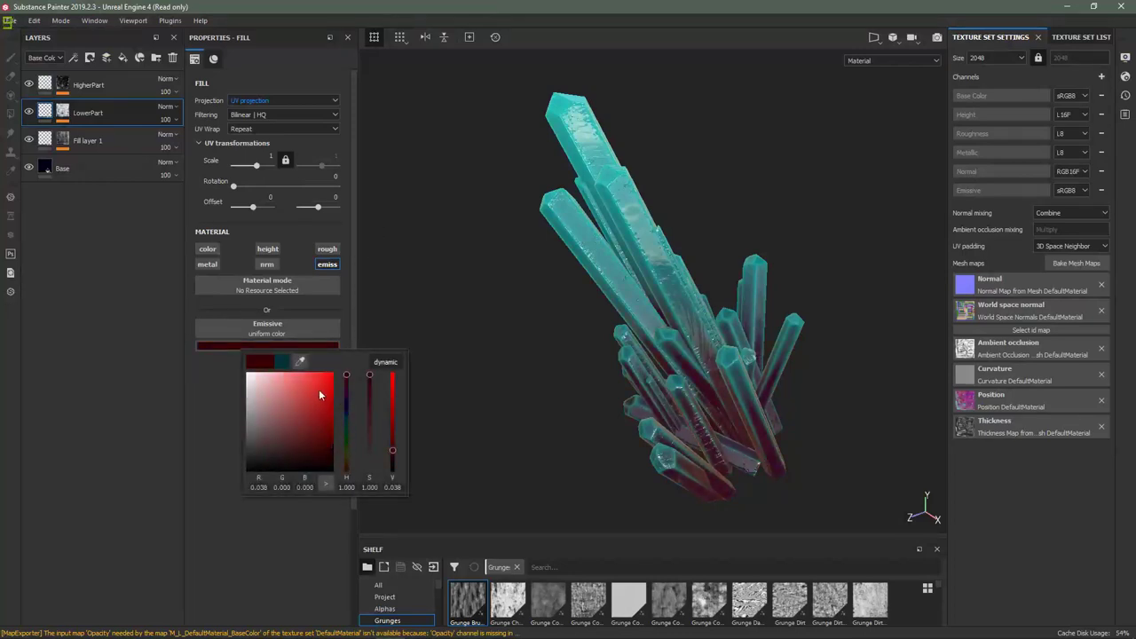
{"action": "left_click", "coordinate": [327, 432]}
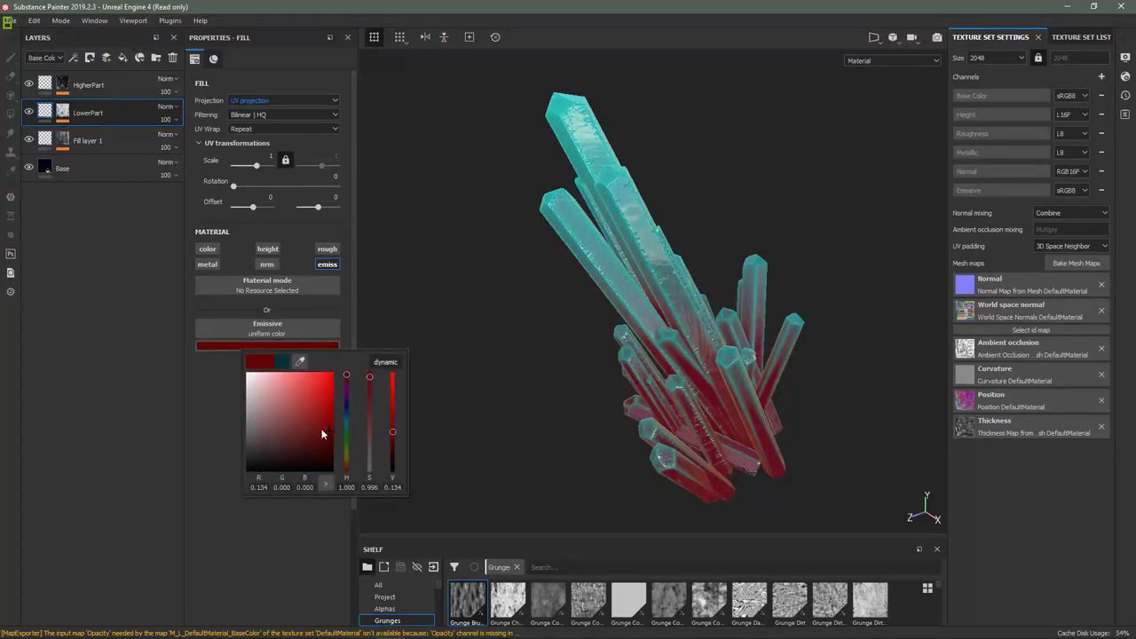
Step: Change the HigherPart layer's emissive color to bright red
{"action": "left_click", "coordinate": [40, 89]}
{"action": "left_click", "coordinate": [267, 346]}
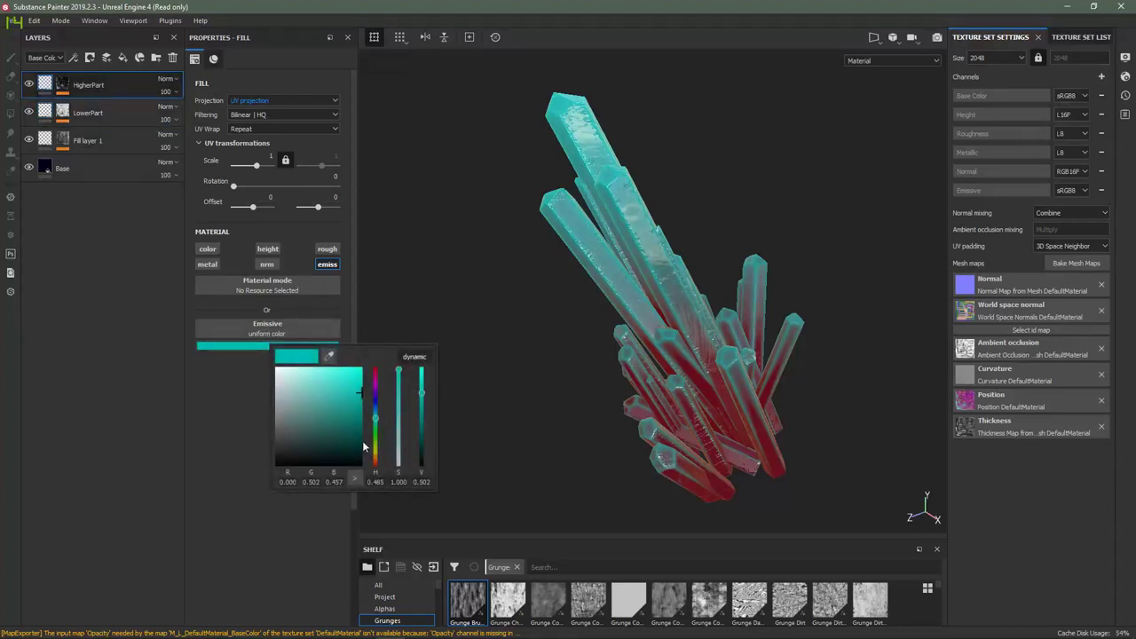
{"action": "left_click_drag", "start_coordinate": [374, 427], "coordinate": [375, 284]}
{"action": "left_click_drag", "start_coordinate": [360, 397], "coordinate": [349, 369]}
{"action": "left_click", "coordinate": [83, 216]}
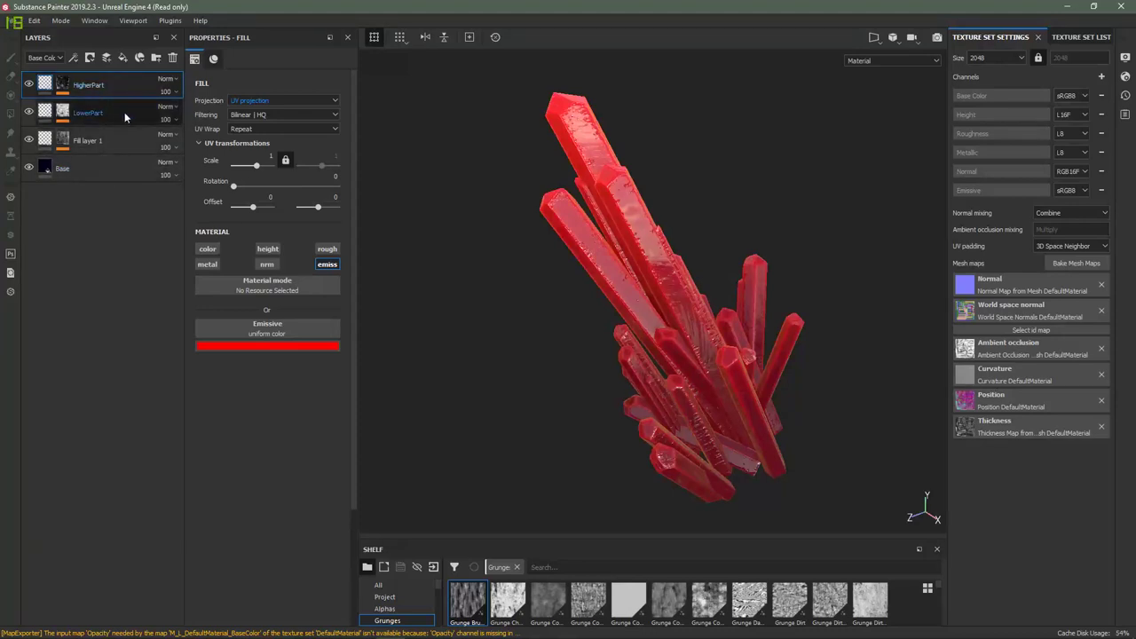
Step: Add a fill layer above HigherPart and disable its metal, normal, height, roughness and emissive channels, leaving only color
{"action": "left_click", "coordinate": [122, 57]}
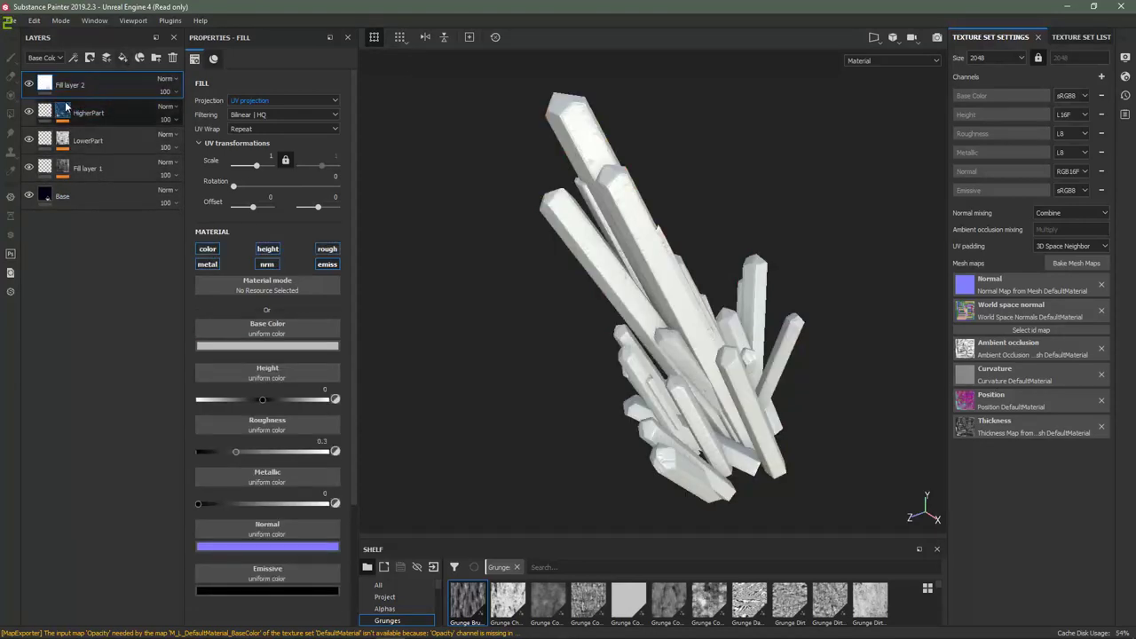
{"action": "left_click", "coordinate": [210, 264]}
{"action": "left_click", "coordinate": [265, 265]}
{"action": "left_click", "coordinate": [268, 249]}
{"action": "left_click", "coordinate": [323, 250]}
{"action": "left_click", "coordinate": [318, 264]}
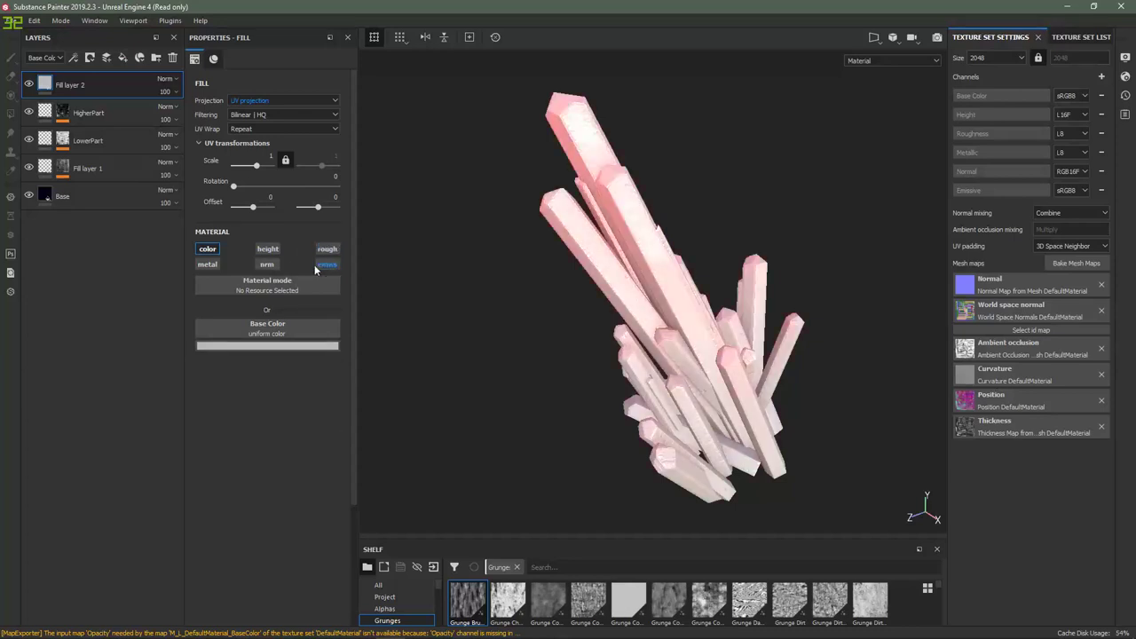
Step: Assign the baked Ambient Occlusion map as Fill layer 2's base color and set the layer's blend mode to Multiply
{"action": "left_click", "coordinate": [233, 345]}
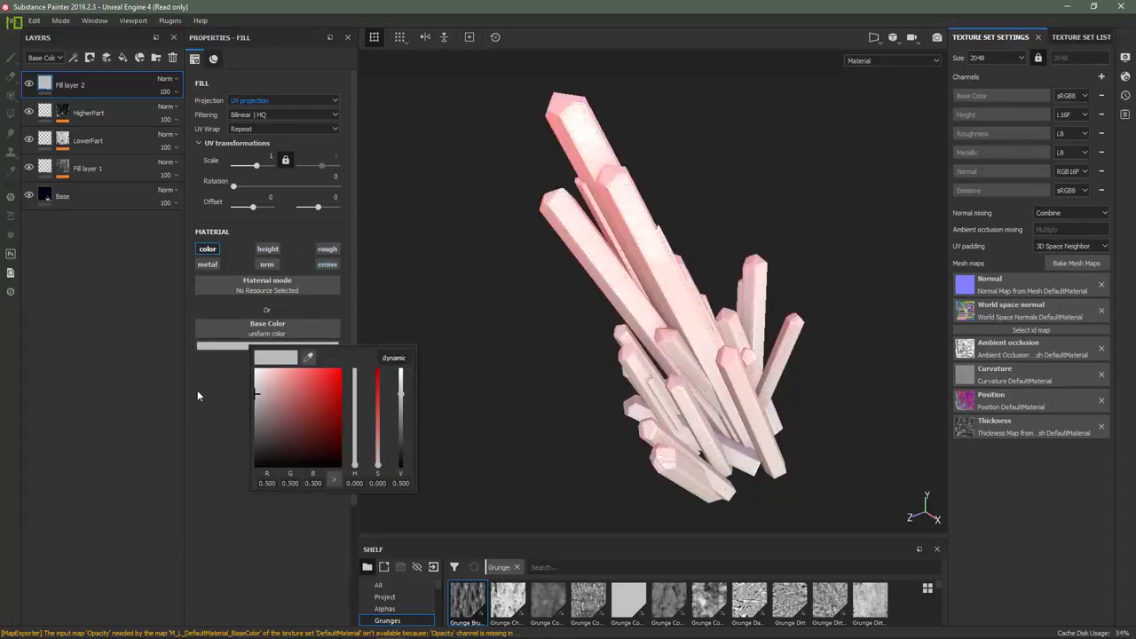
{"action": "left_click", "coordinate": [251, 336]}
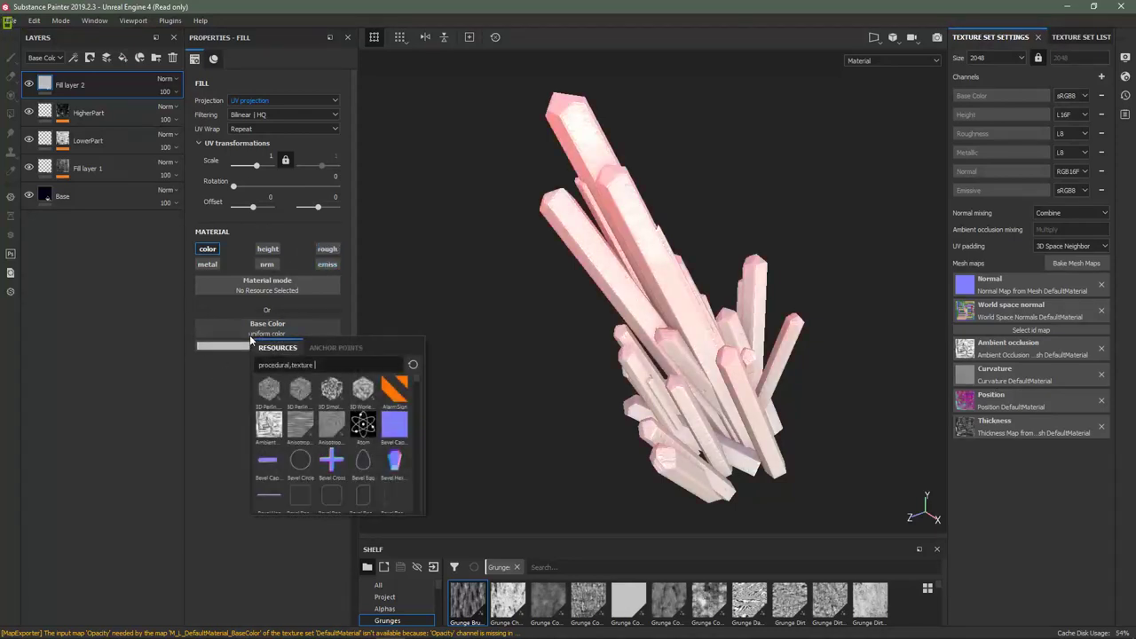
{"action": "left_click", "coordinate": [269, 426]}
{"action": "left_click", "coordinate": [165, 78]}
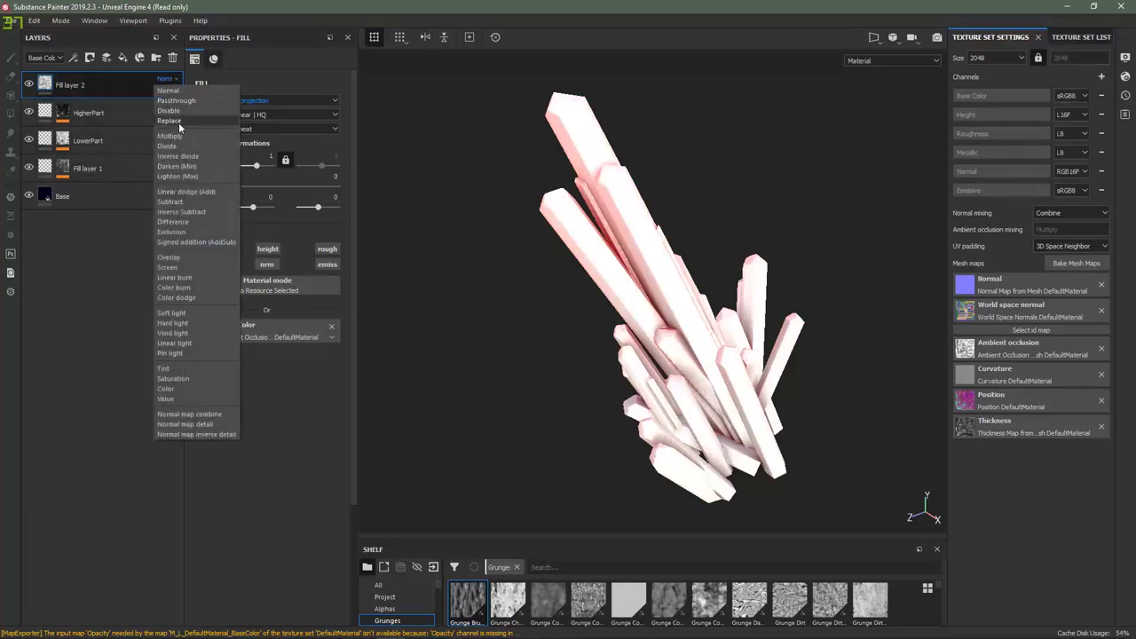
{"action": "left_click", "coordinate": [171, 136]}
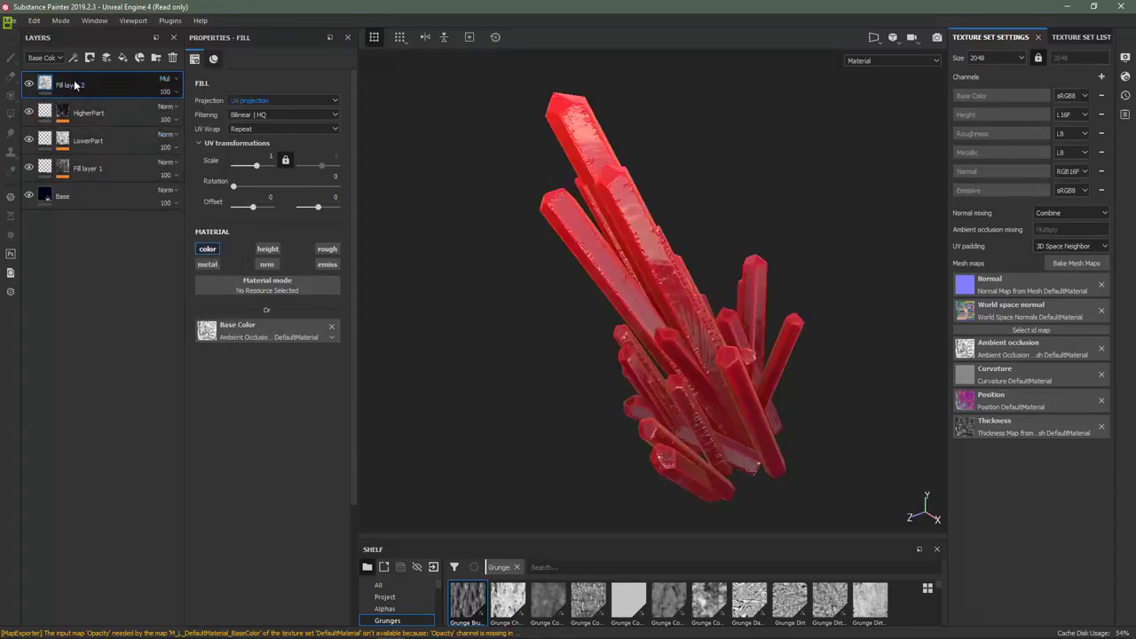
Step: Try stacking two duplicates of Fill layer 2, and delete the copies
{"action": "key", "text": "ctrl+d"}
{"action": "key", "text": "ctrl+d"}
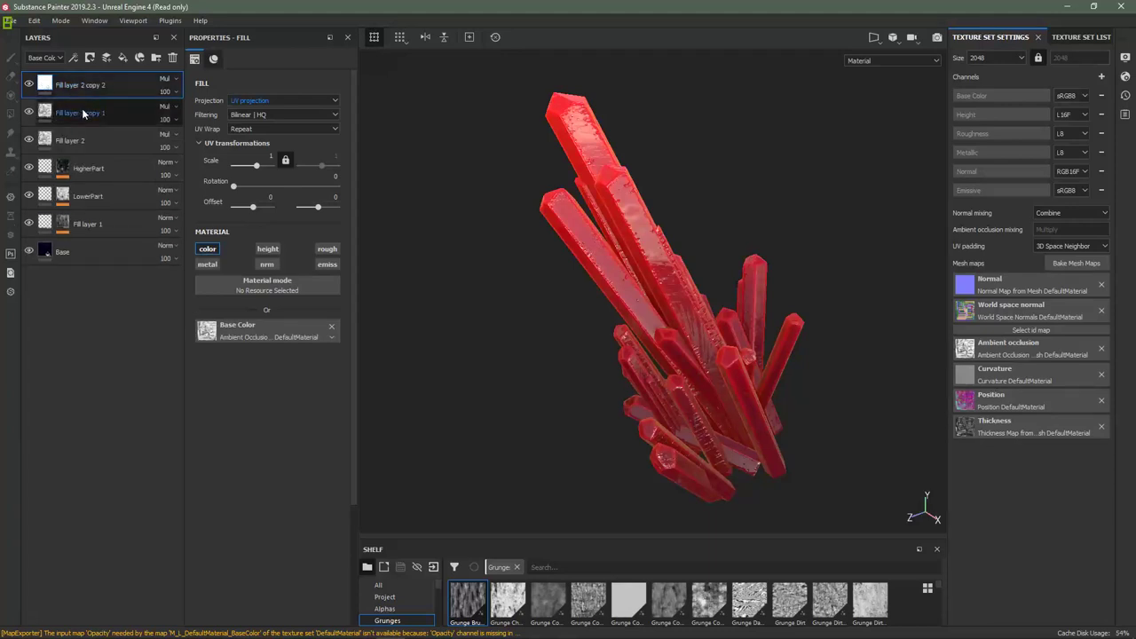
{"action": "left_click", "coordinate": [82, 114]}
{"action": "key", "text": "Delete"}
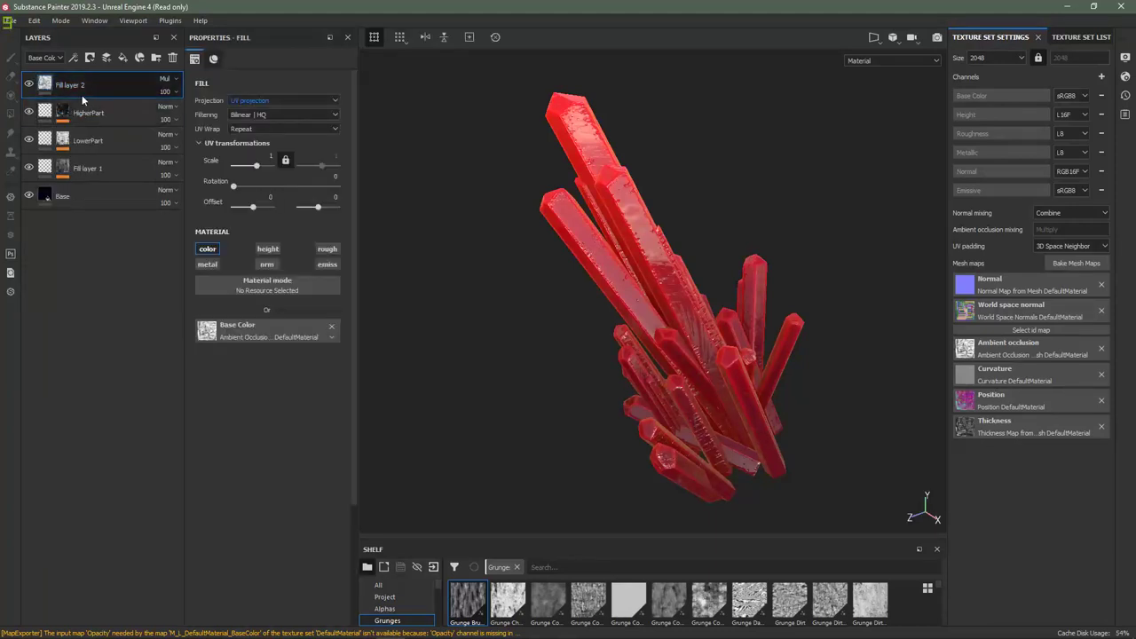
Step: Move Fill layer 2 between Fill layer 1 and Base, keeping its Multiply blend mode
{"action": "left_click_drag", "start_coordinate": [82, 86], "coordinate": [100, 186]}
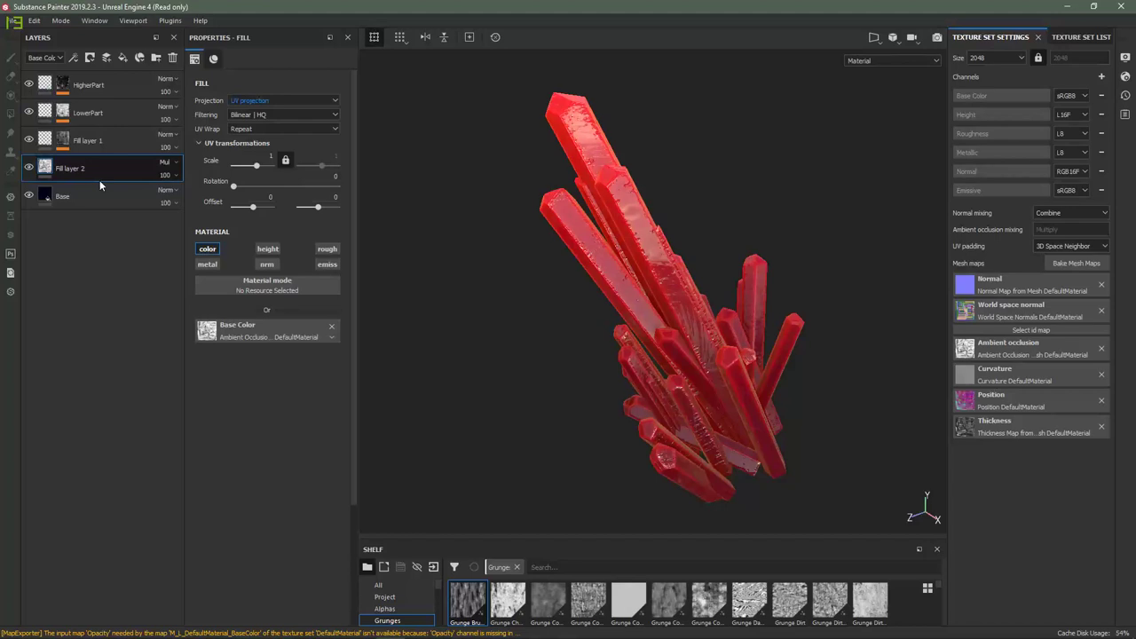
{"action": "left_click", "coordinate": [163, 162]}
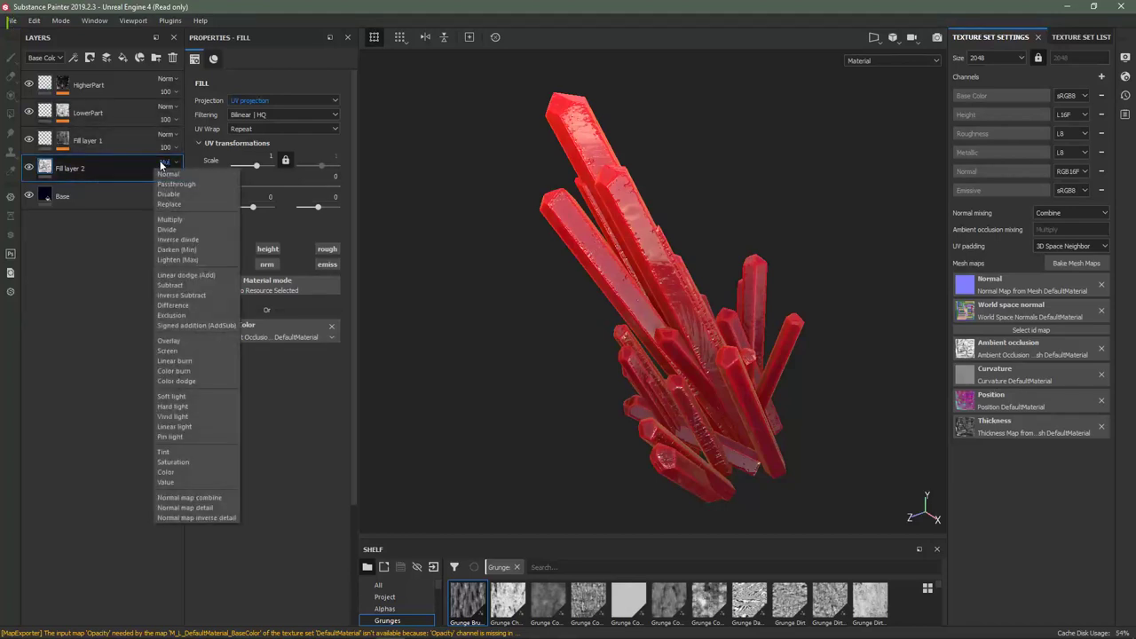
{"action": "left_click", "coordinate": [86, 175]}
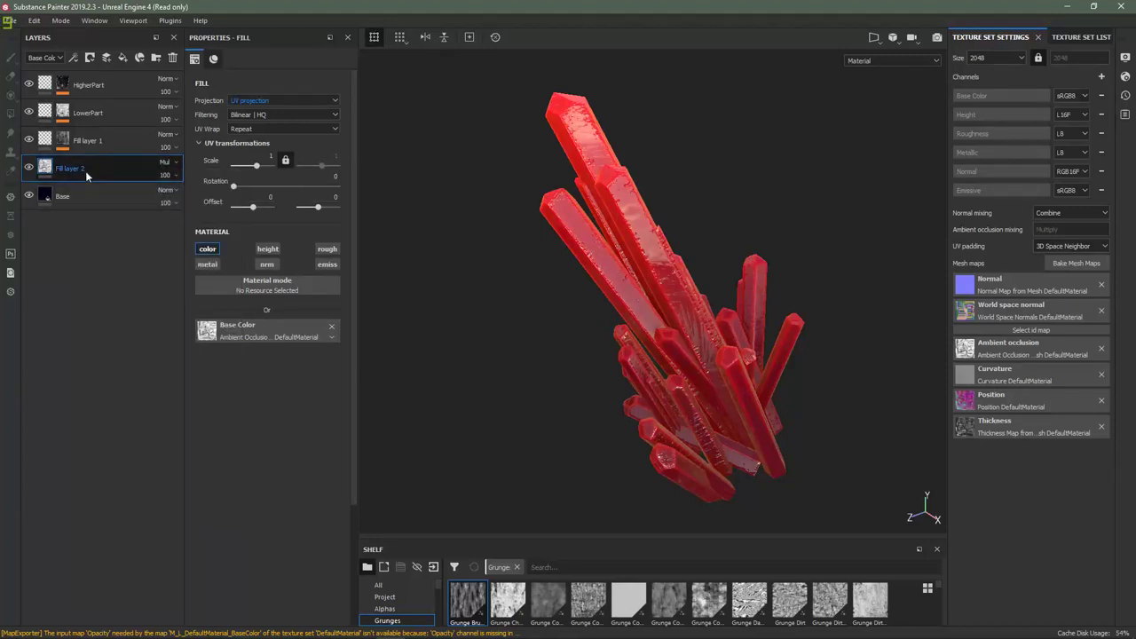
Step: Delete Fill layer 2 and darken Fill layer 1's base color to black
{"action": "key", "text": "Delete"}
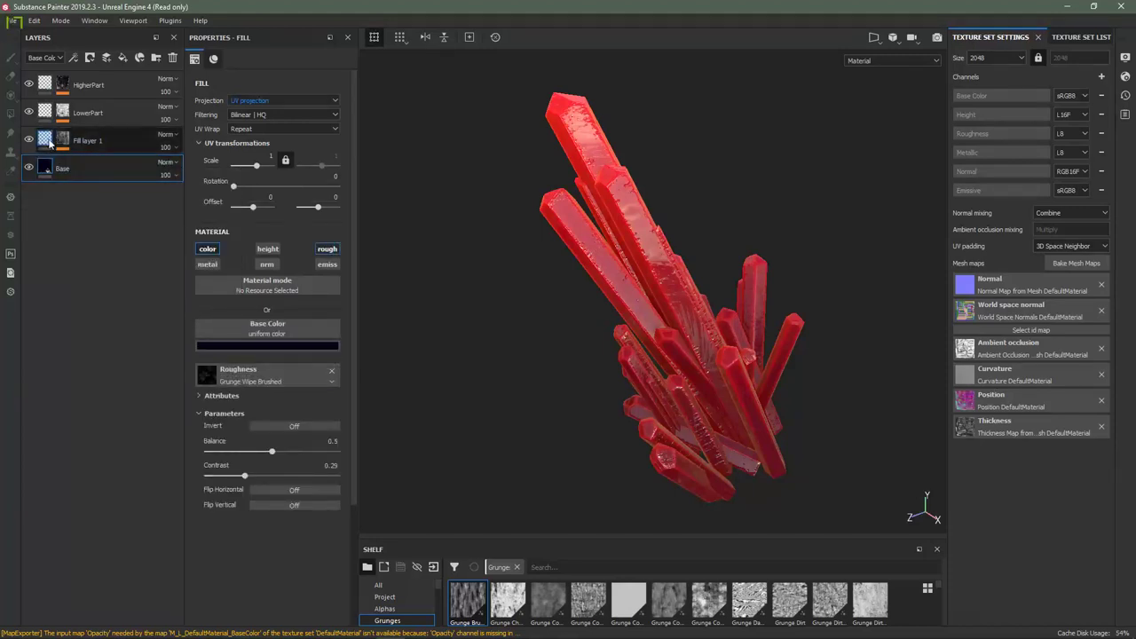
{"action": "left_click", "coordinate": [51, 142]}
{"action": "left_click", "coordinate": [211, 263]}
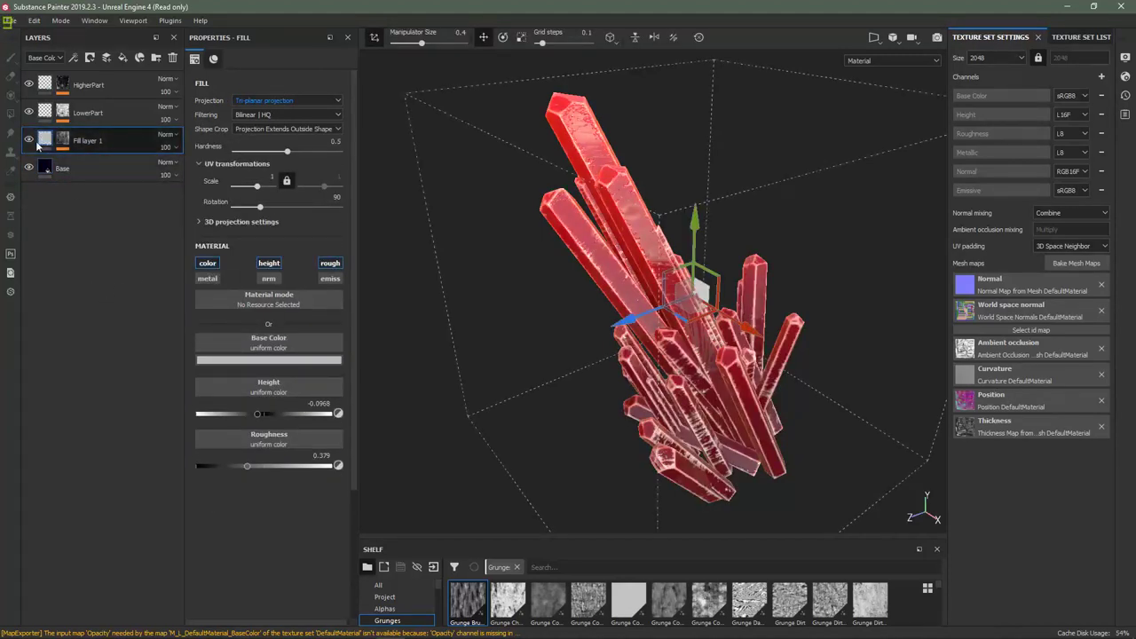
{"action": "left_click", "coordinate": [278, 359]}
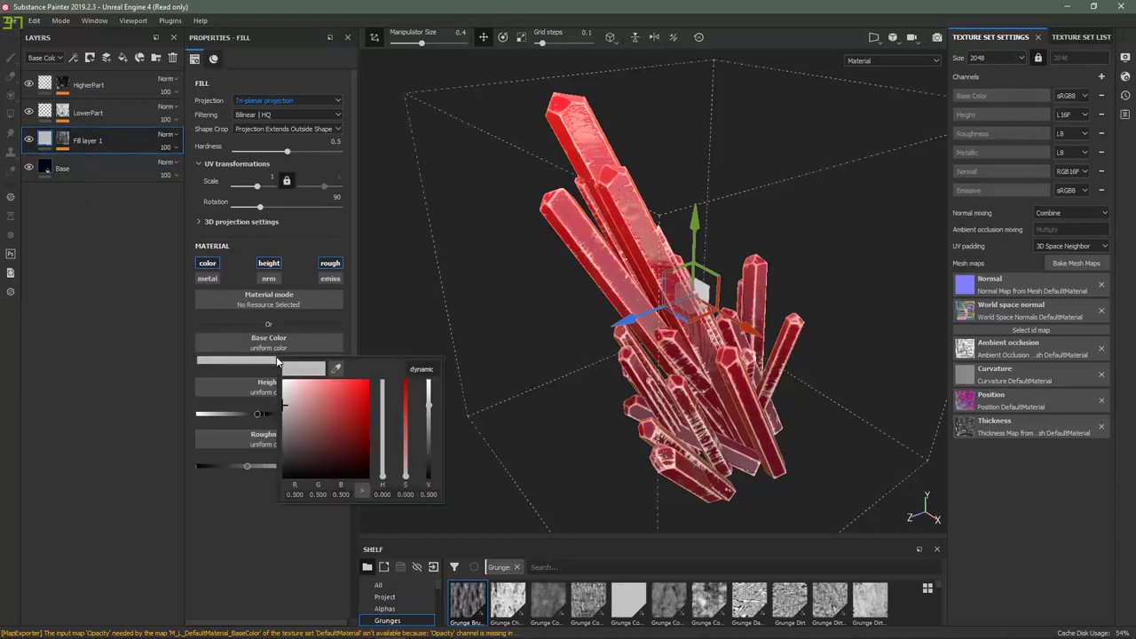
{"action": "left_click_drag", "start_coordinate": [326, 436], "coordinate": [338, 438]}
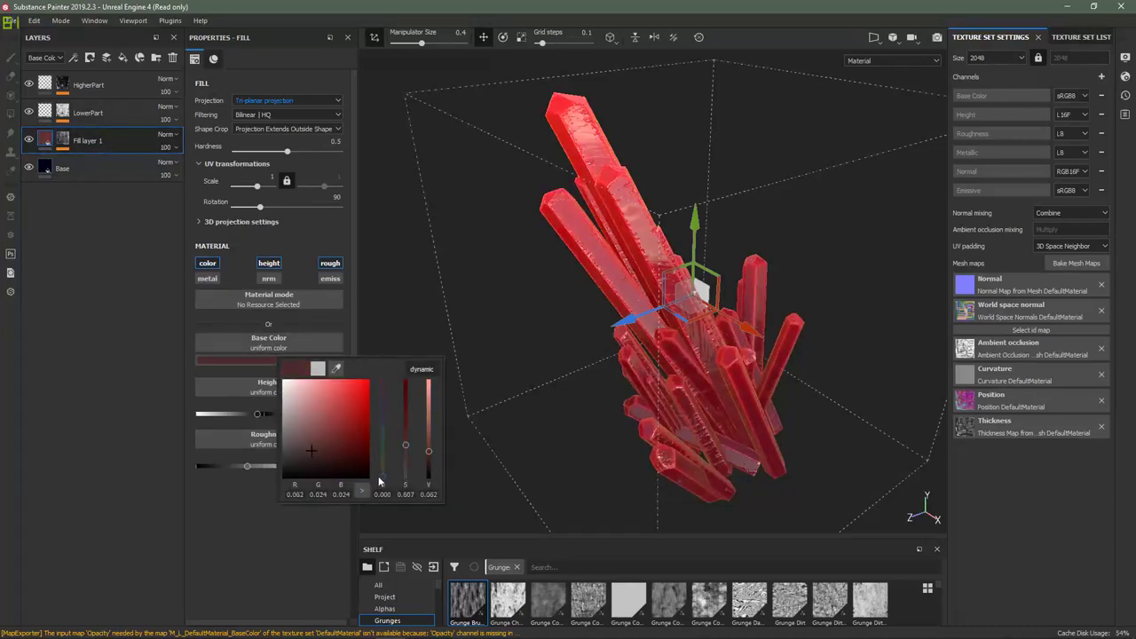
{"action": "left_click_drag", "start_coordinate": [379, 480], "coordinate": [358, 466]}
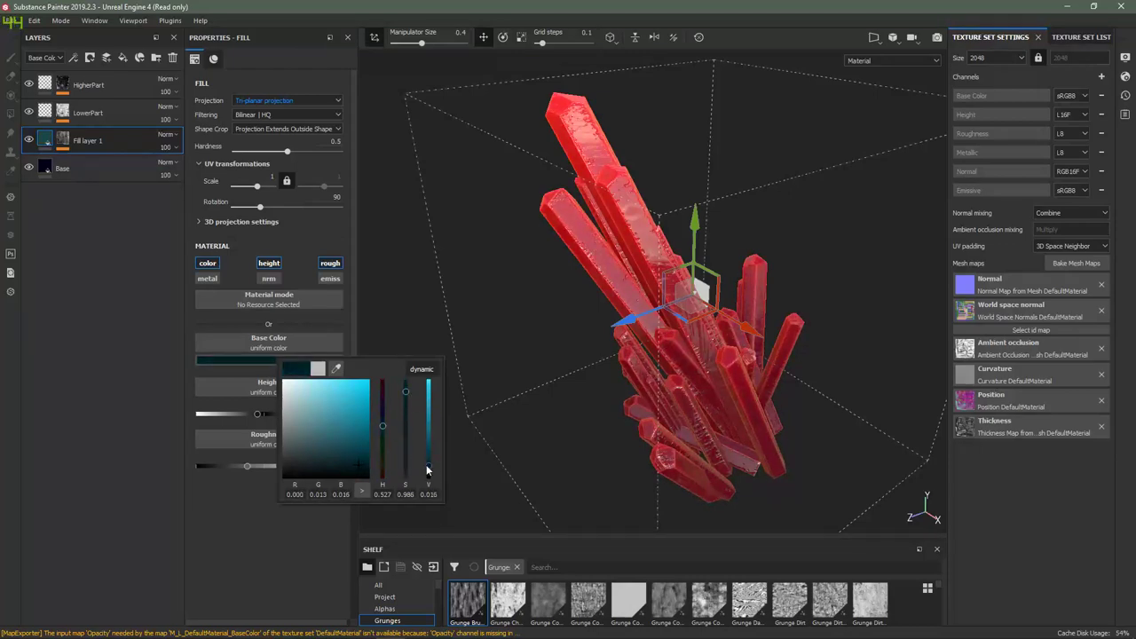
{"action": "left_click", "coordinate": [113, 417]}
{"action": "left_click_drag", "start_coordinate": [603, 248], "coordinate": [573, 247], "text": "alt"}
{"action": "left_click", "coordinate": [20, 20]}
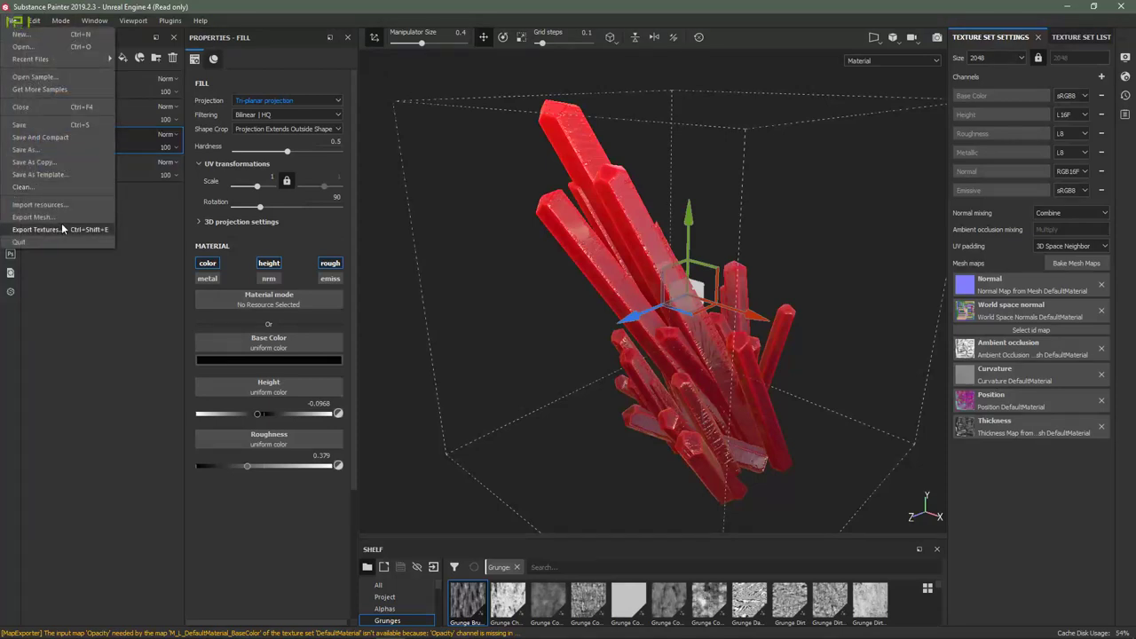
{"action": "left_click", "coordinate": [99, 303]}
Step: Try an orange emissive color on HigherPart, check the look without LowerPart, and try shifting LowerPart's emissive hue
{"action": "left_click", "coordinate": [47, 86]}
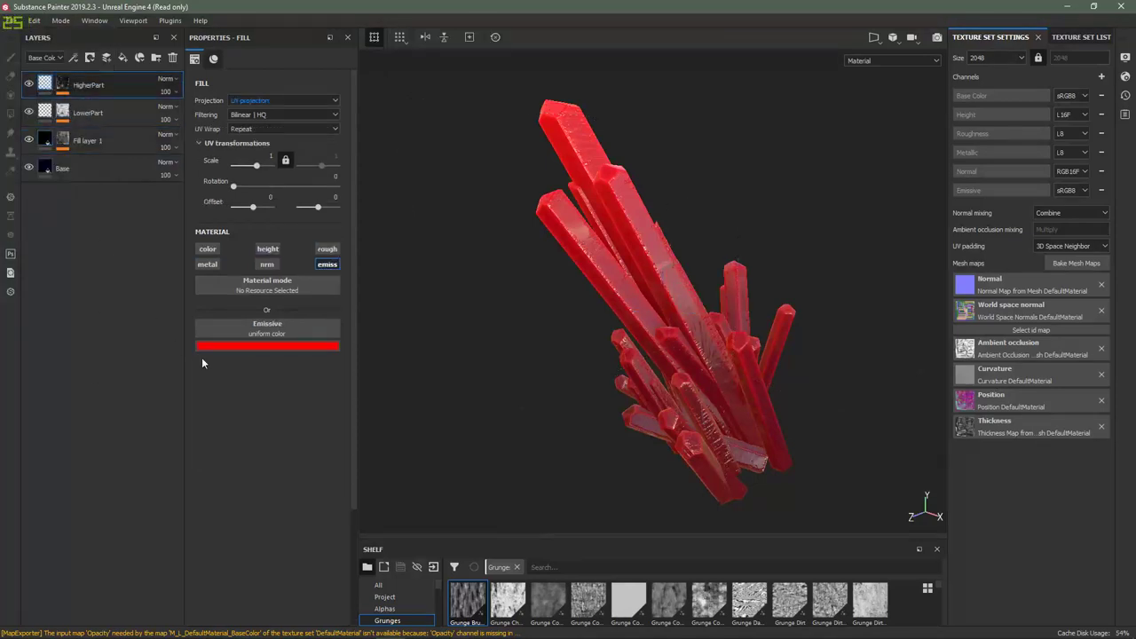
{"action": "left_click", "coordinate": [266, 346]}
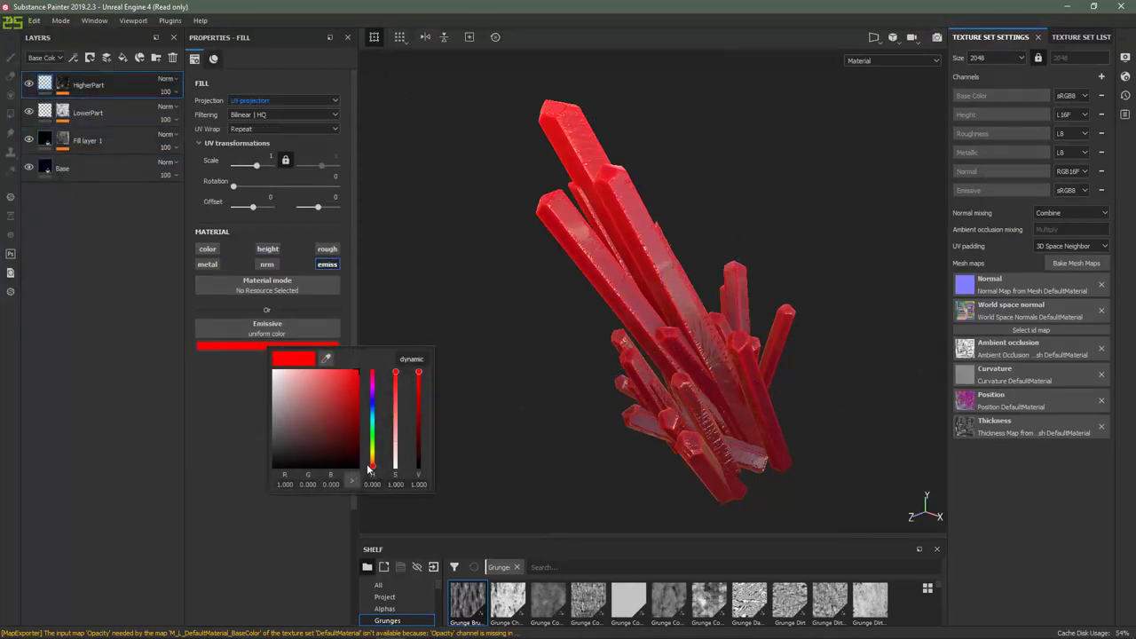
{"action": "left_click", "coordinate": [372, 466]}
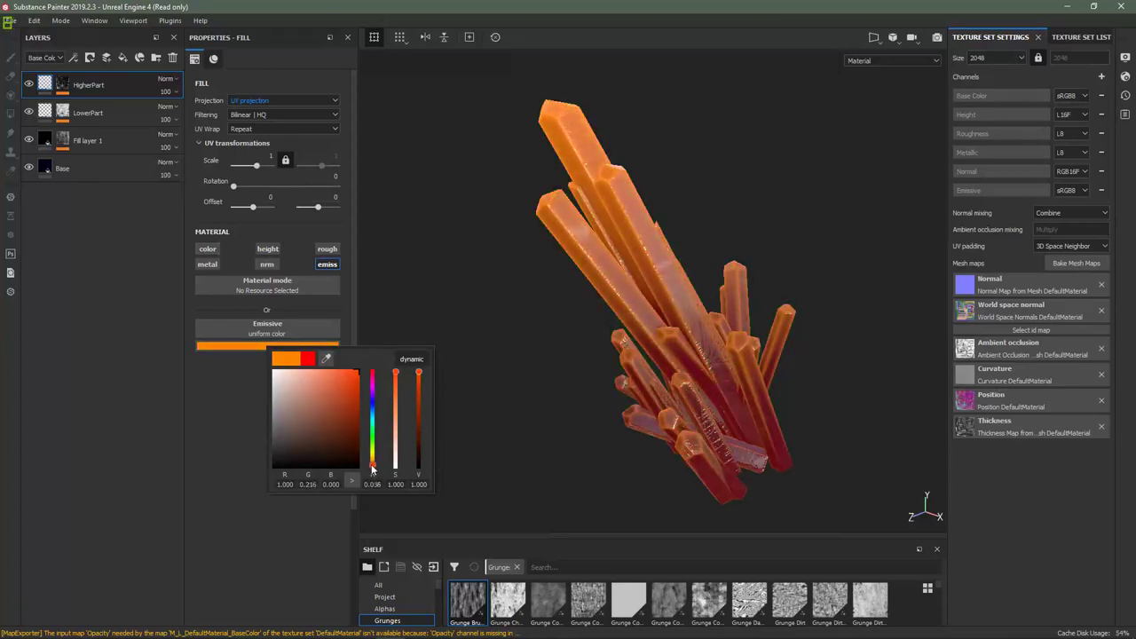
{"action": "left_click", "coordinate": [39, 108]}
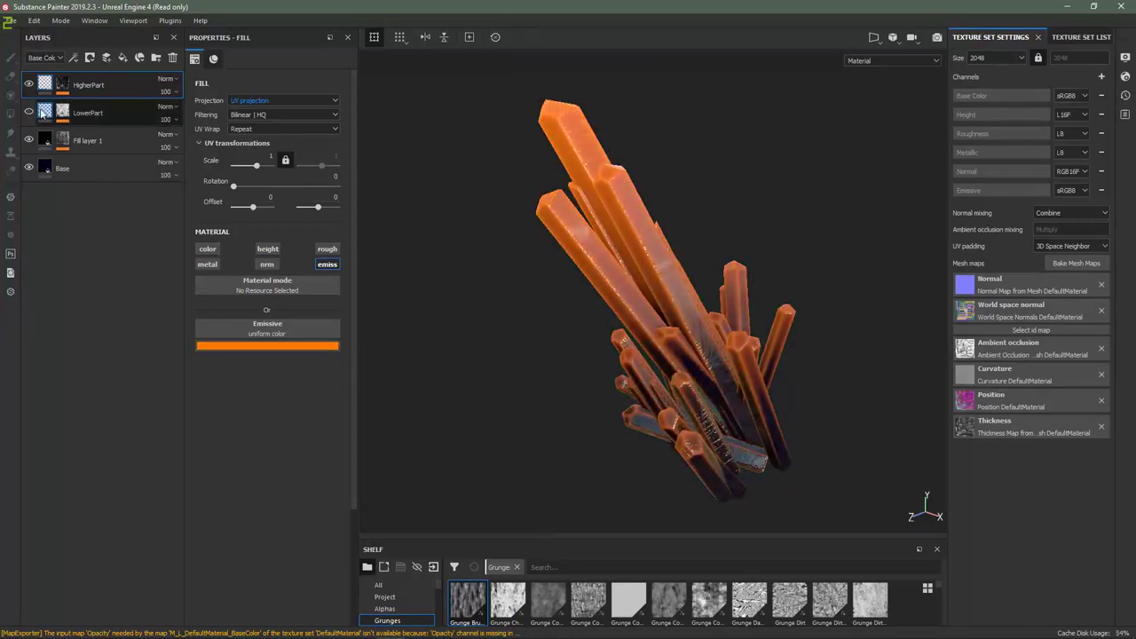
{"action": "left_click", "coordinate": [39, 109]}
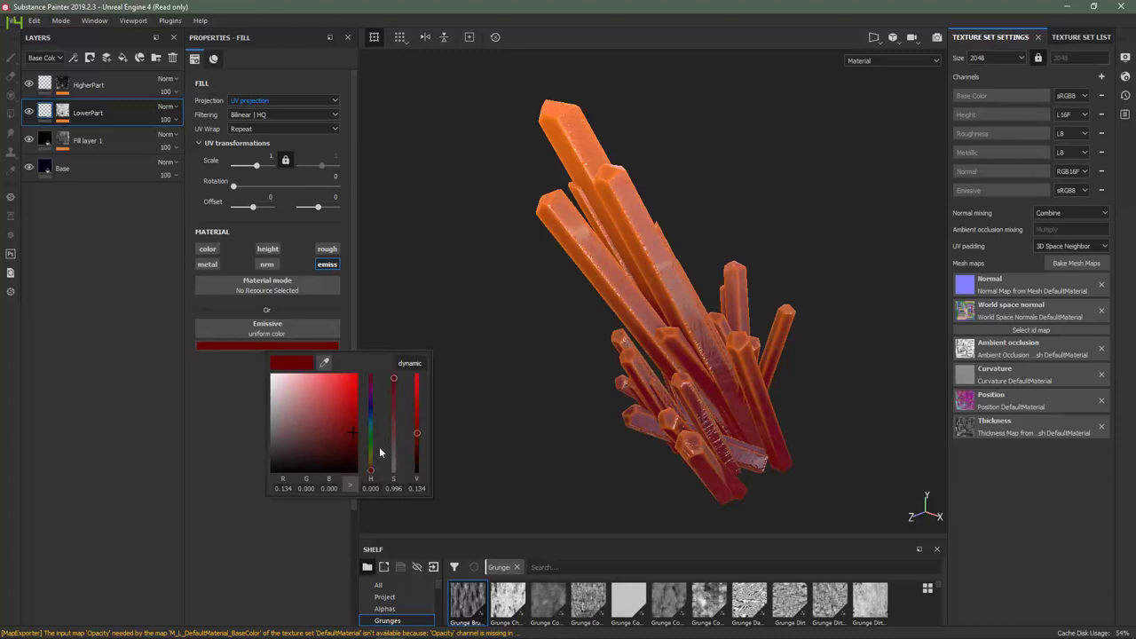
{"action": "mouse_move", "coordinate": [371, 475]}
{"action": "left_mouse_down"}
{"action": "mouse_move", "coordinate": [371, 465]}
{"action": "mouse_move", "coordinate": [378, 476]}
{"action": "left_mouse_up"}
Step: Replace the Base layer's roughness texture with the Grunge Brushed map from the Grunges collection
{"action": "left_click", "coordinate": [97, 169]}
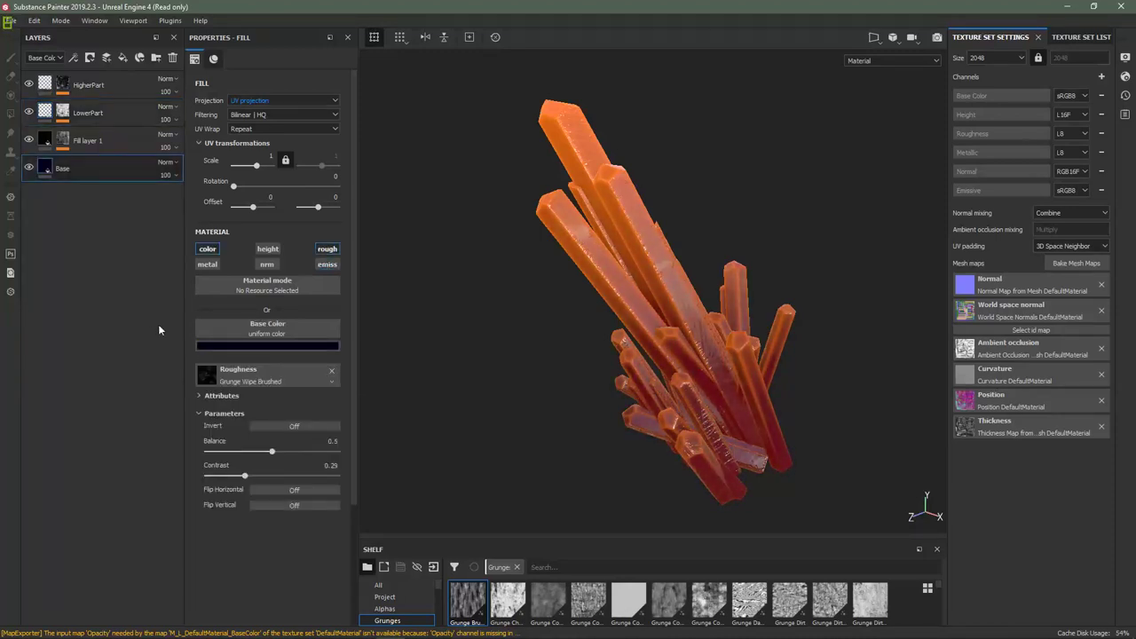
{"action": "left_click_drag", "start_coordinate": [714, 289], "coordinate": [658, 289], "text": "alt"}
{"action": "scroll", "coordinate": [662, 324], "scroll_direction": "up", "scroll_amount": 3}
{"action": "right_click_drag", "start_coordinate": [659, 289], "coordinate": [662, 298], "text": "shift"}
{"action": "left_click_drag", "start_coordinate": [662, 304], "coordinate": [353, 298], "text": "alt"}
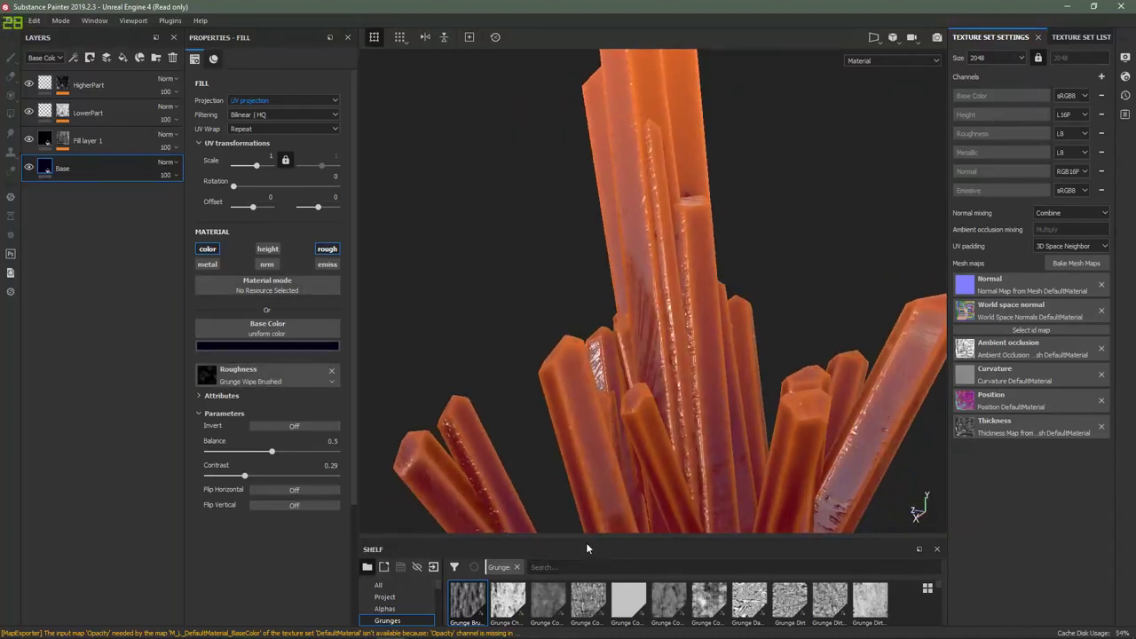
{"action": "left_click_drag", "start_coordinate": [587, 543], "coordinate": [586, 311]}
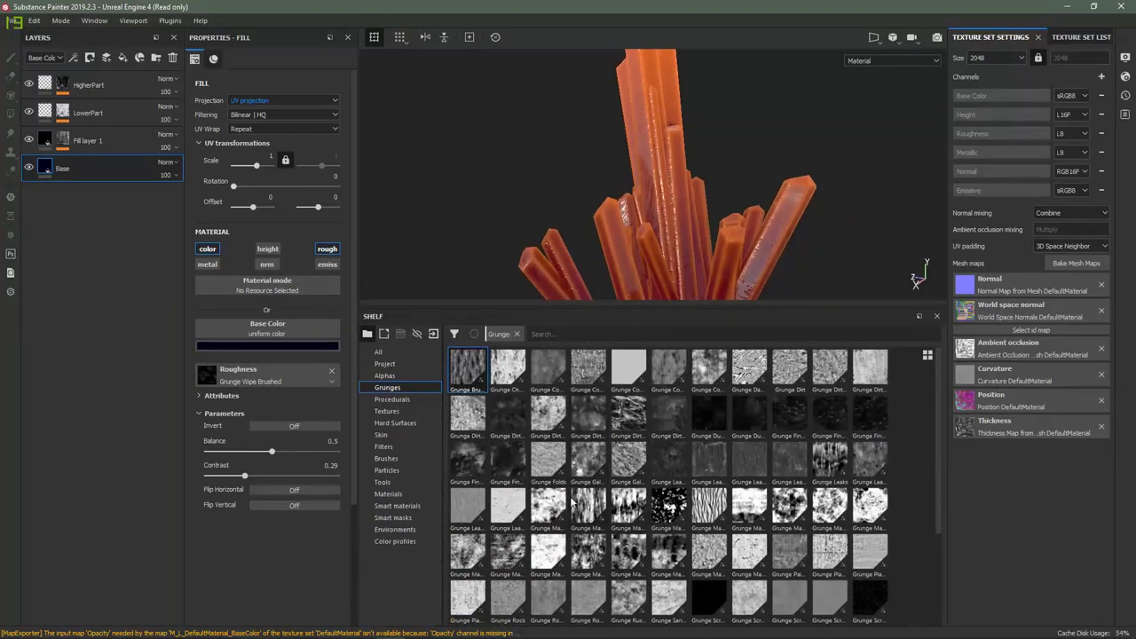
{"action": "left_click_drag", "start_coordinate": [466, 370], "coordinate": [266, 377]}
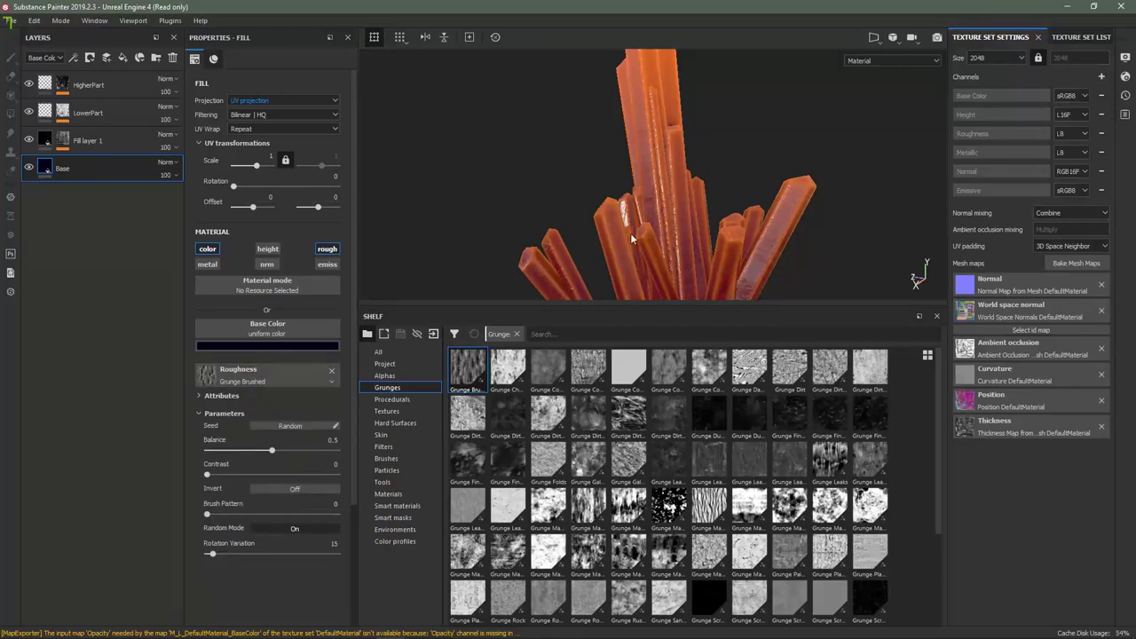
Step: Set the Base layer's UV rotation to 90
{"action": "scroll", "coordinate": [631, 236], "scroll_direction": "down", "scroll_amount": 2}
{"action": "left_click", "coordinate": [317, 177]}
{"action": "type", "text": "9"}
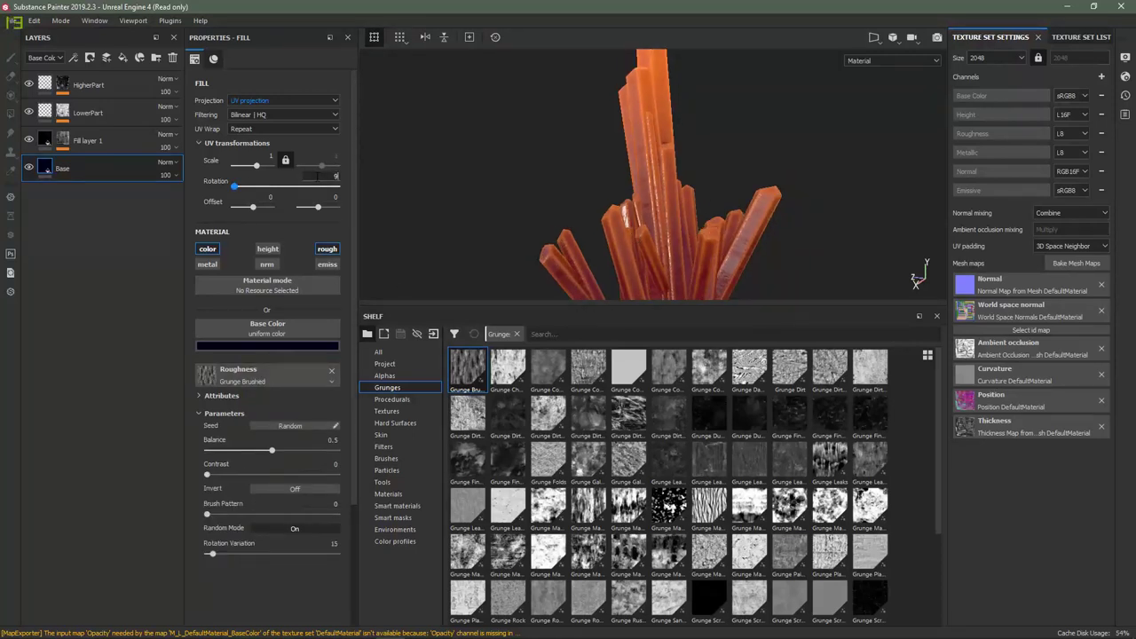
{"action": "type", "text": "0"}
{"action": "key", "text": "Return"}
Step: Set the Base layer's Grunge Brushed roughness to contrast 0.22 and balance 0.6
{"action": "mouse_move", "coordinate": [654, 205]}
{"action": "left_mouse_down", "text": "alt"}
{"action": "mouse_move", "coordinate": [611, 194]}
{"action": "mouse_move", "coordinate": [632, 206]}
{"action": "left_mouse_up", "text": "alt"}
{"action": "right_click_drag", "start_coordinate": [629, 189], "coordinate": [629, 192], "text": "shift"}
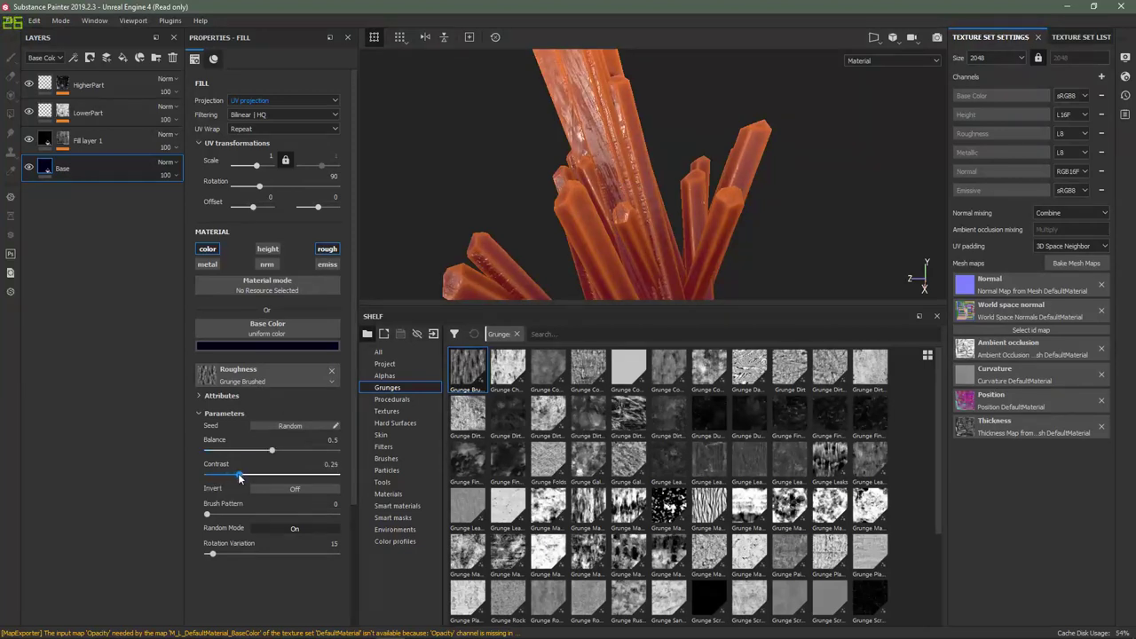
{"action": "mouse_move", "coordinate": [269, 452]}
{"action": "left_mouse_down"}
{"action": "mouse_move", "coordinate": [298, 455]}
{"action": "mouse_move", "coordinate": [280, 456]}
{"action": "left_mouse_up"}
{"action": "left_click_drag", "start_coordinate": [532, 196], "coordinate": [578, 188], "text": "alt"}
{"action": "scroll", "coordinate": [515, 163], "scroll_direction": "down", "scroll_amount": 3}
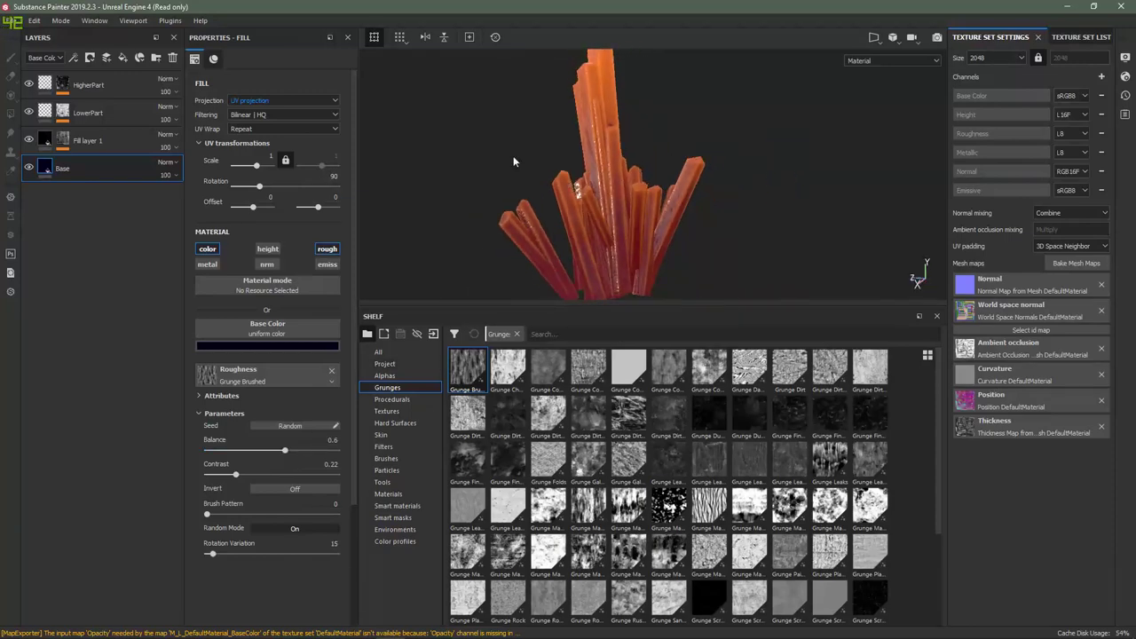
{"action": "left_click_drag", "start_coordinate": [515, 162], "coordinate": [515, 260], "text": "alt"}
{"action": "scroll", "coordinate": [594, 199], "scroll_direction": "down", "scroll_amount": 2}
{"action": "key", "text": "Tab"}
{"action": "right_click_drag", "start_coordinate": [515, 261], "coordinate": [505, 261], "text": "shift"}
{"action": "key", "text": "Tab"}
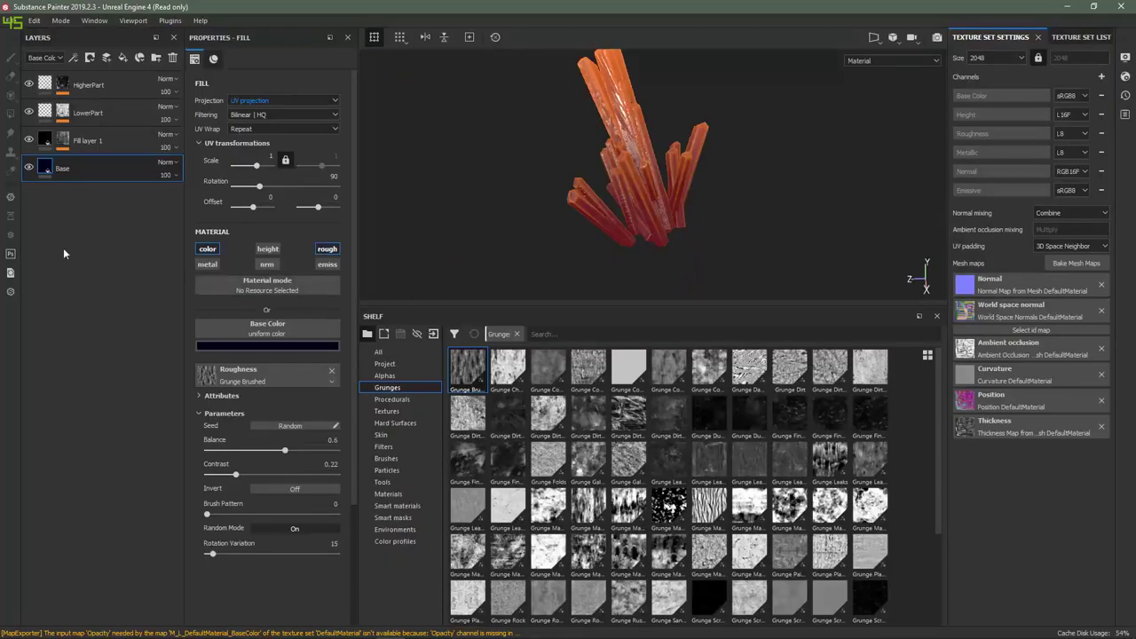
Step: Keep LowerPart's emissive hue at dark red and set HigherPart's emissive color to pure red (RGB 1, 0, 0)
{"action": "left_click", "coordinate": [47, 142]}
{"action": "left_click", "coordinate": [44, 112]}
{"action": "left_click", "coordinate": [266, 344]}
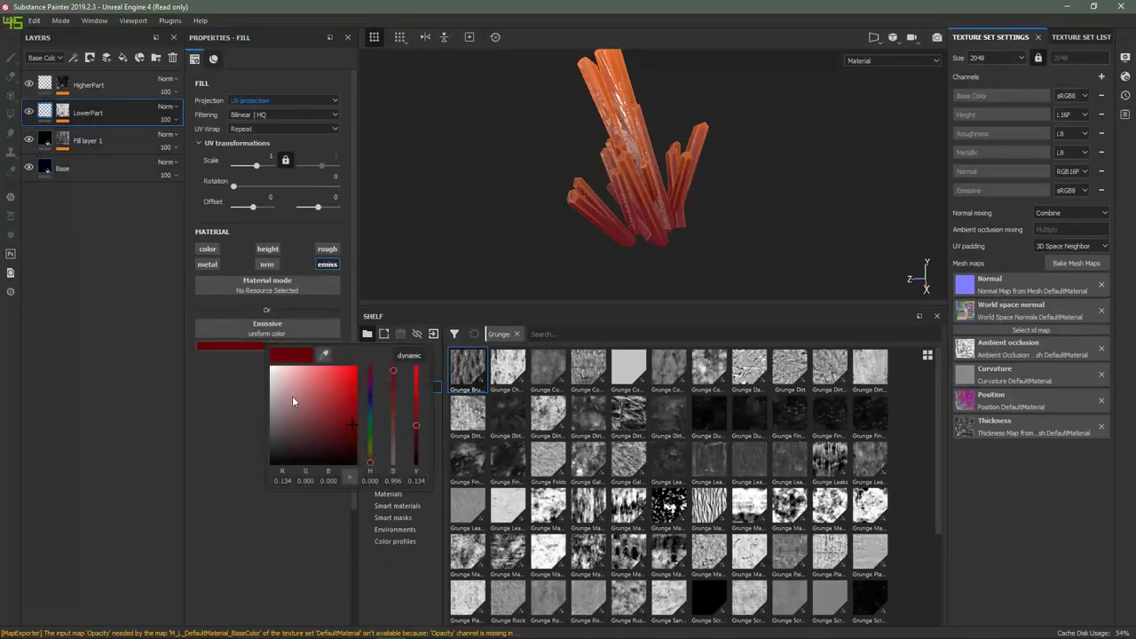
{"action": "left_click_drag", "start_coordinate": [371, 464], "coordinate": [372, 484]}
{"action": "left_click", "coordinate": [46, 86]}
{"action": "left_click", "coordinate": [270, 345]}
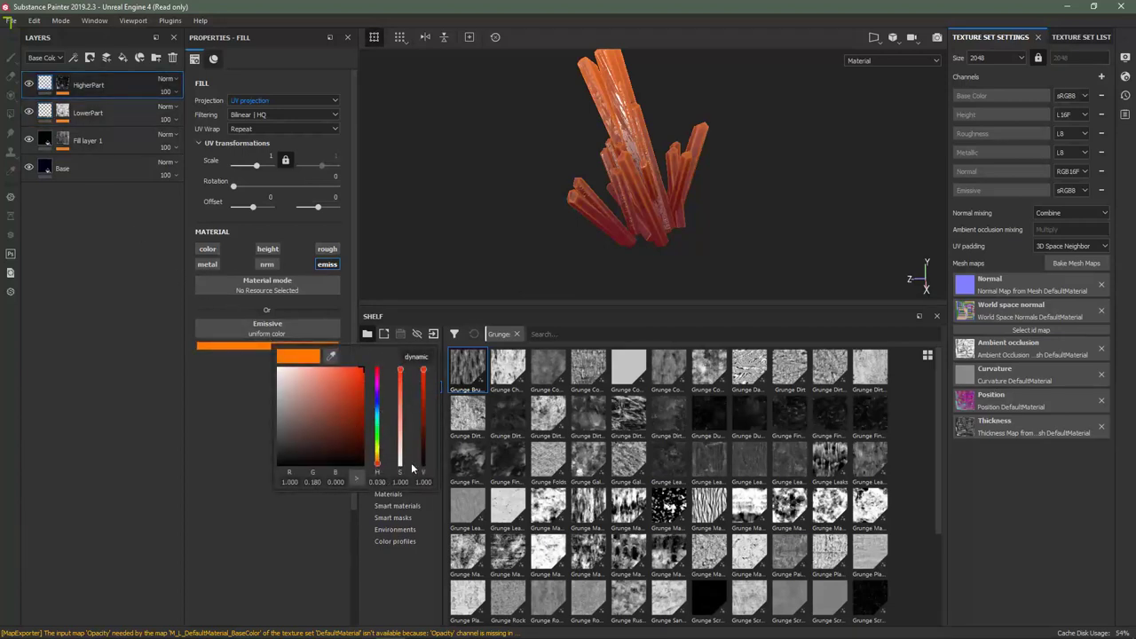
{"action": "left_click_drag", "start_coordinate": [379, 468], "coordinate": [378, 483]}
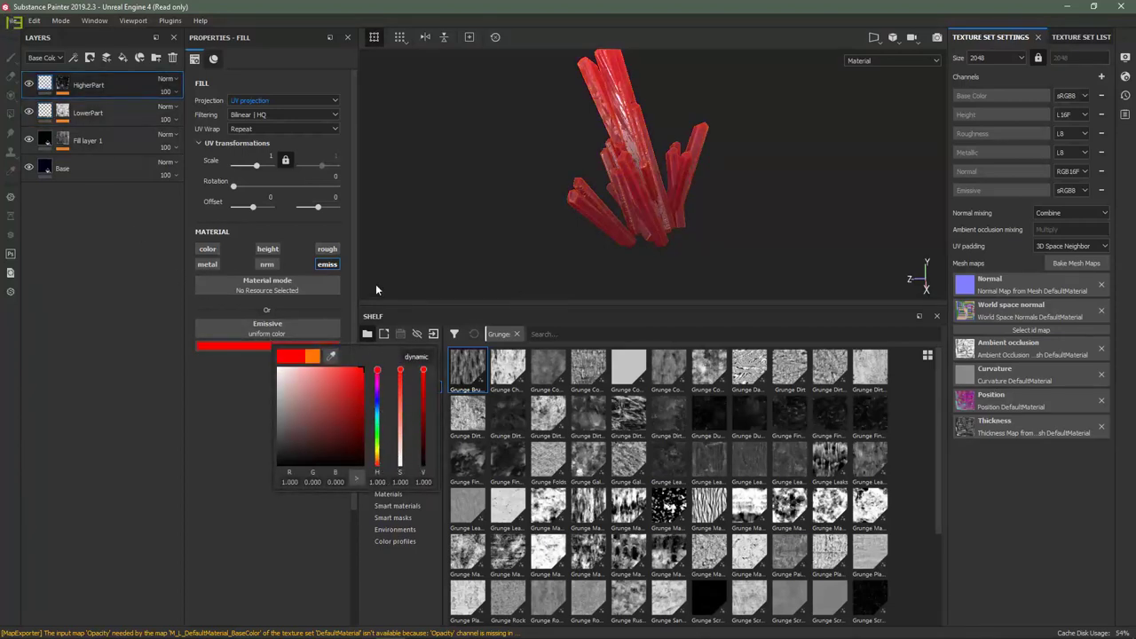
{"action": "left_click", "coordinate": [101, 335]}
{"action": "middle_click_drag", "start_coordinate": [613, 190], "coordinate": [603, 253], "text": "alt"}
{"action": "left_click_drag", "start_coordinate": [586, 253], "coordinate": [601, 211], "text": "alt"}
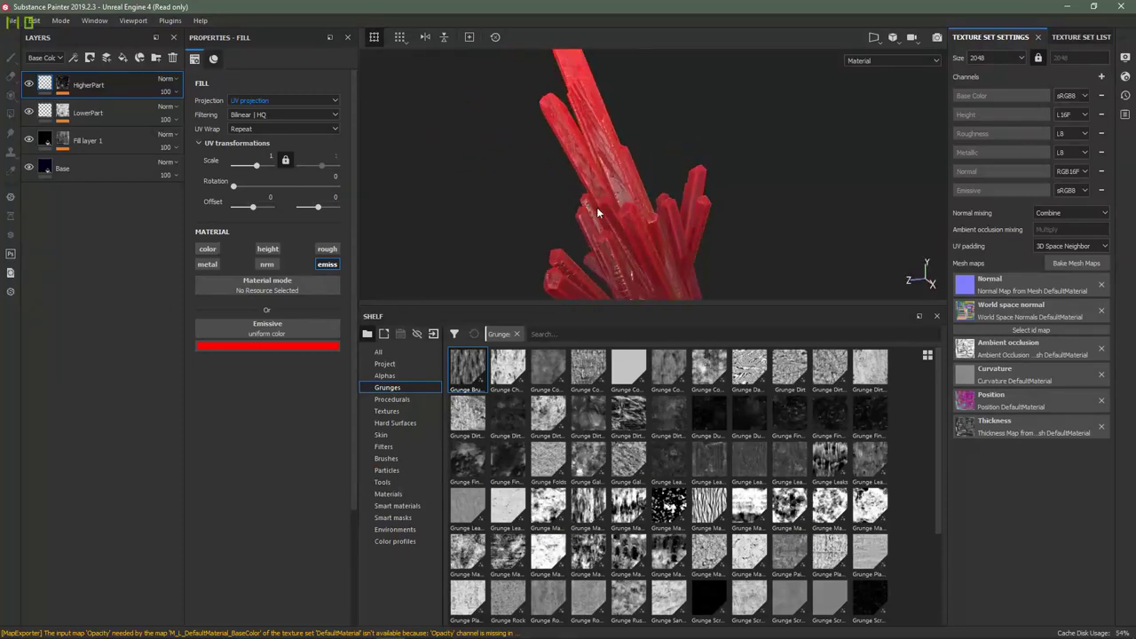
Step: Export the red crystal's textures as 8-bit PNG with the Unreal Engine 4 (Packed) configuration to the Misc/Tut/01 folder
{"action": "left_click", "coordinate": [13, 25]}
{"action": "left_click", "coordinate": [75, 229]}
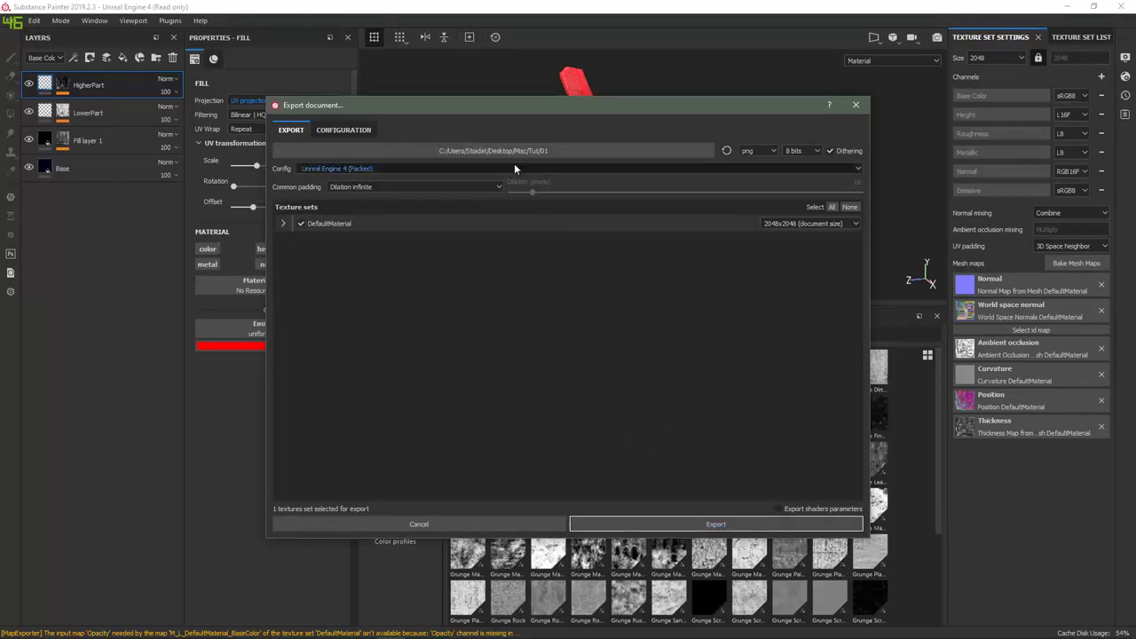
{"action": "key", "text": "super"}
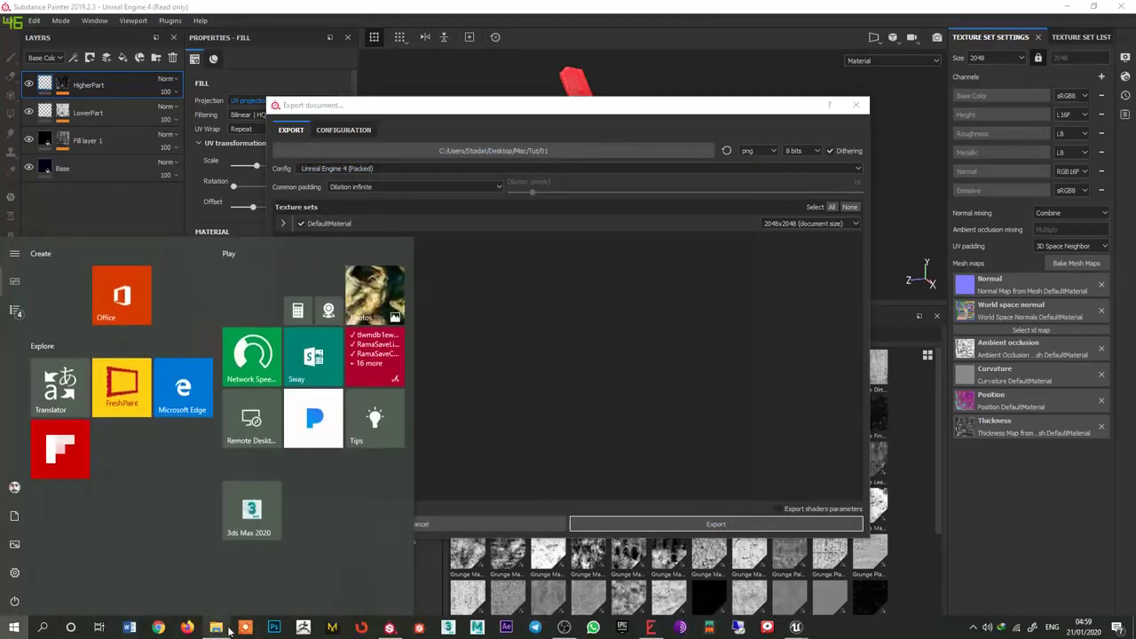
{"action": "left_click", "coordinate": [229, 628]}
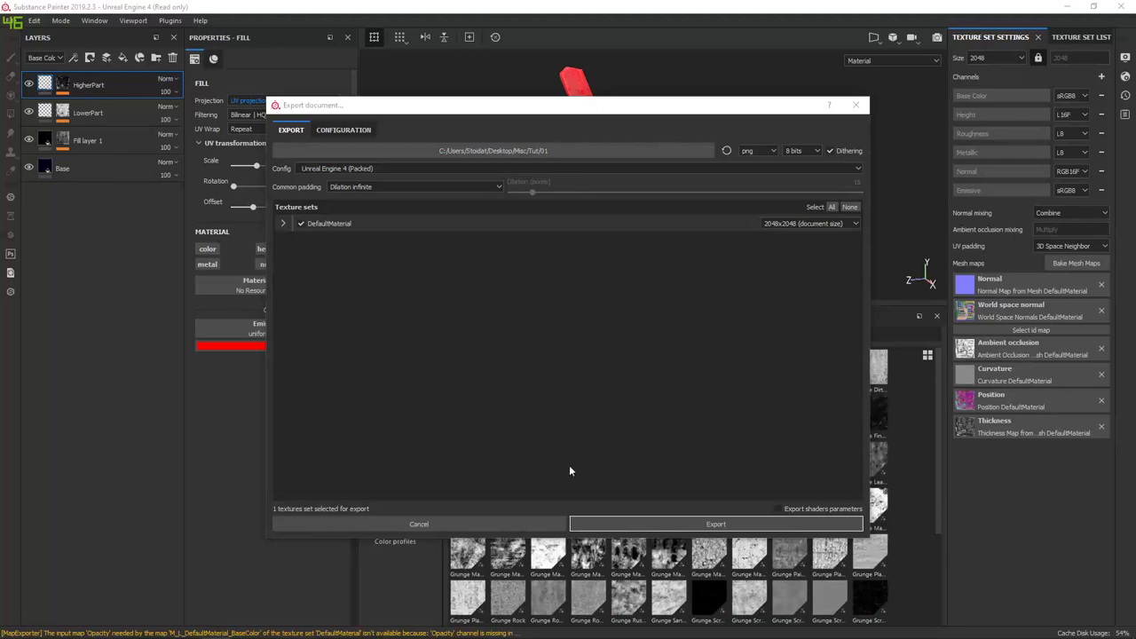
{"action": "left_click", "coordinate": [701, 526]}
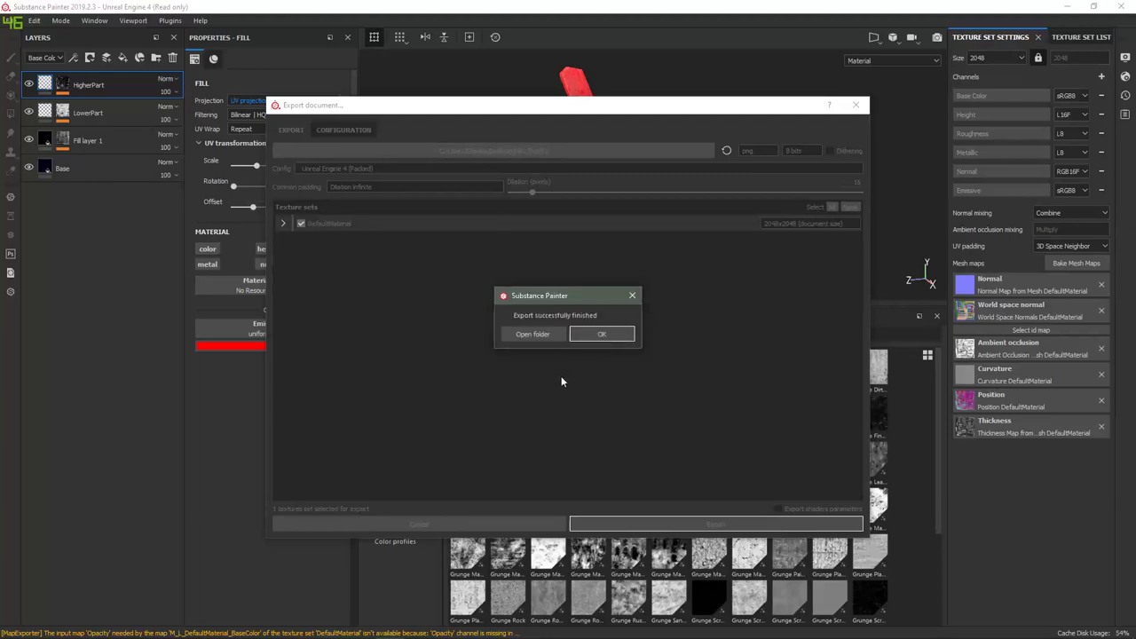
{"action": "left_click", "coordinate": [615, 340]}
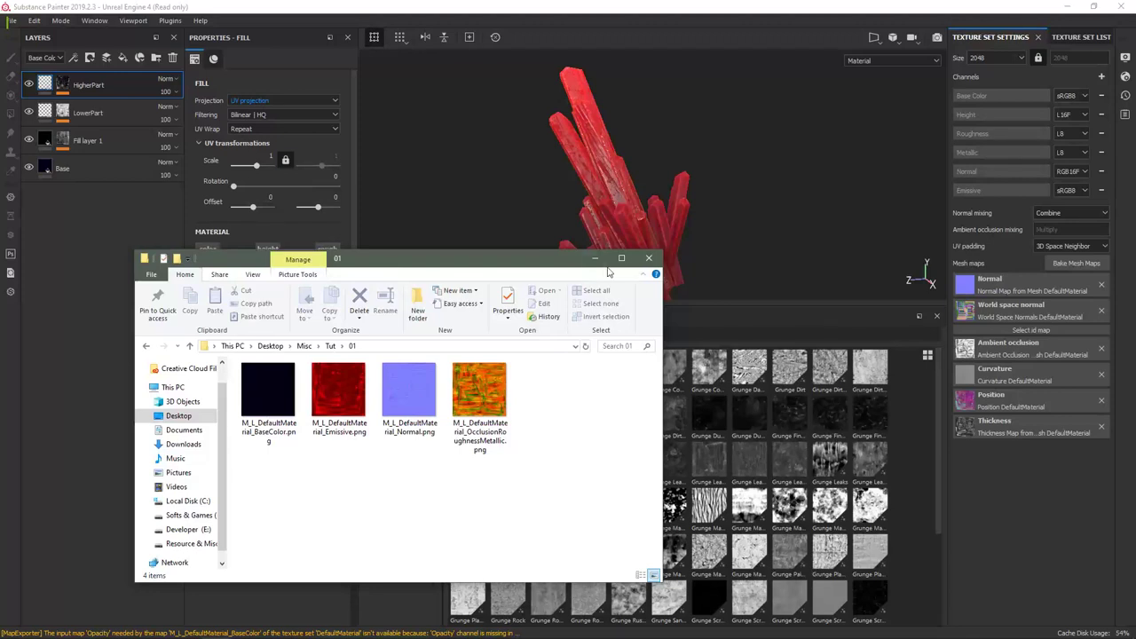
{"action": "left_click", "coordinate": [648, 258]}
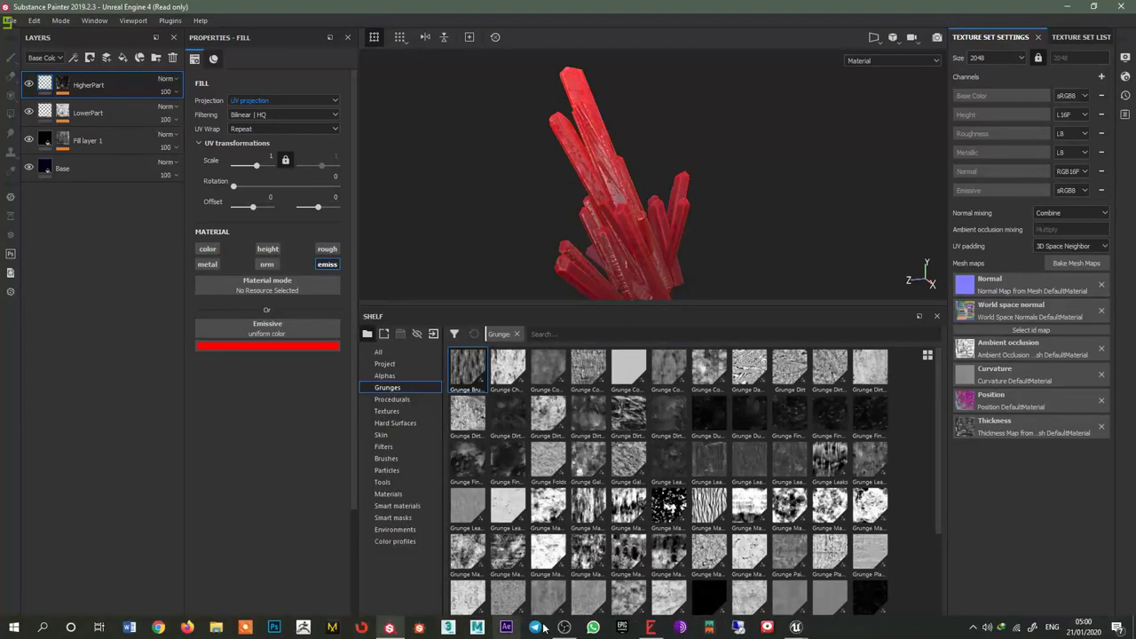
Step: Switch to Unreal Editor, reimport the crystal's base color, emissive, normal and occlusion textures, and inspect the crystal up close
{"action": "mouse_move", "coordinate": [808, 630]}
{"action": "left_click", "coordinate": [712, 567]}
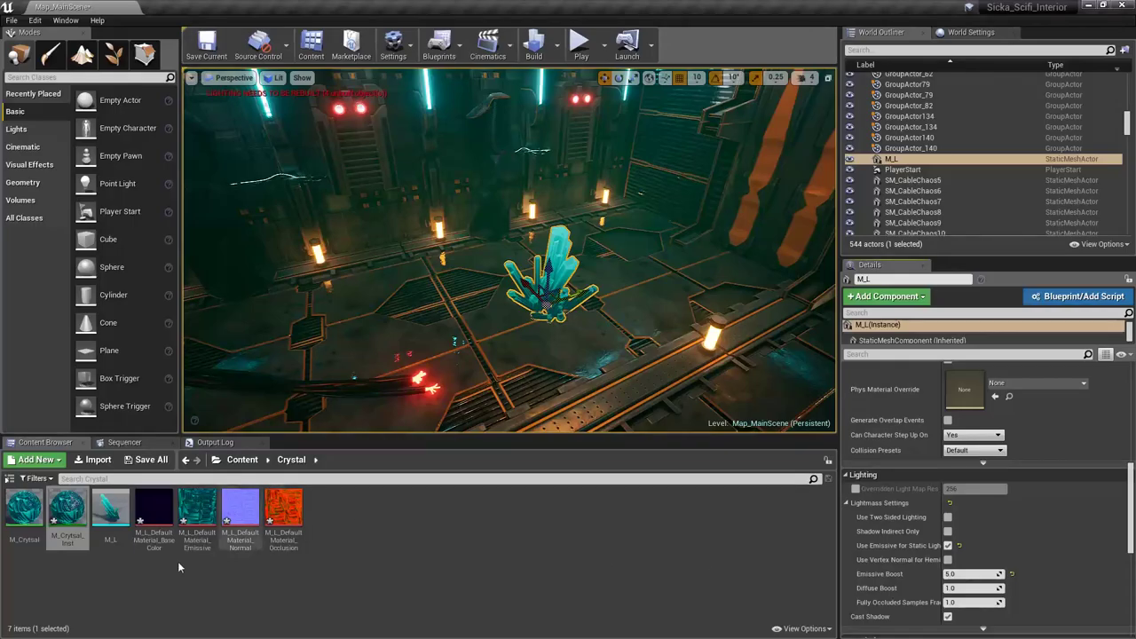
{"action": "left_click", "coordinate": [155, 513]}
{"action": "left_click", "coordinate": [284, 513], "text": "shift"}
{"action": "right_click", "coordinate": [168, 519]}
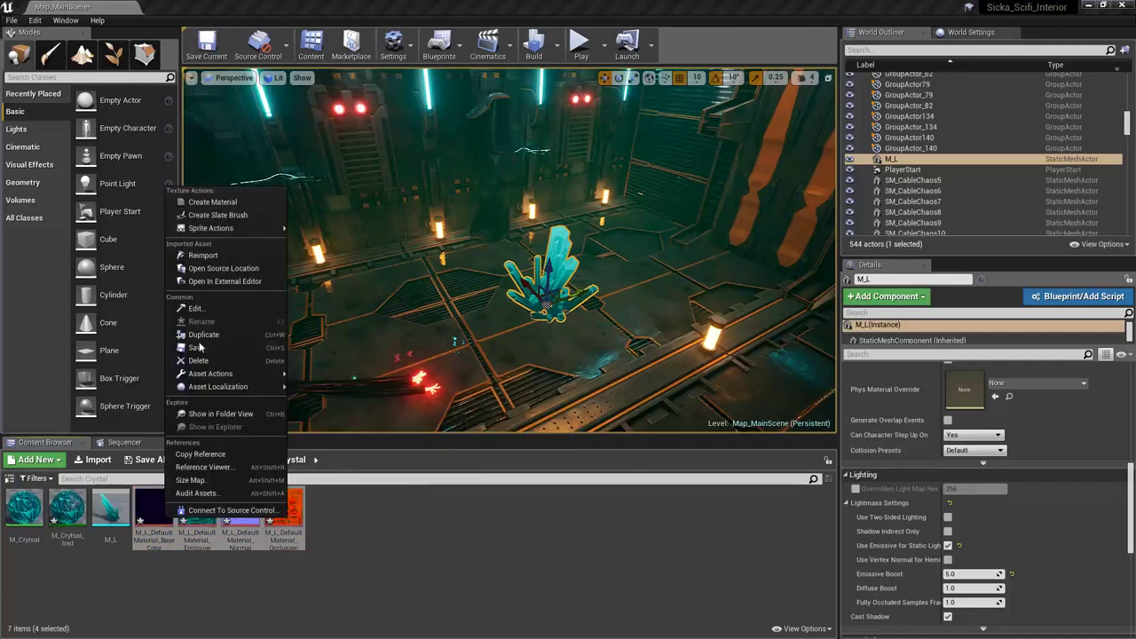
{"action": "left_click", "coordinate": [200, 256]}
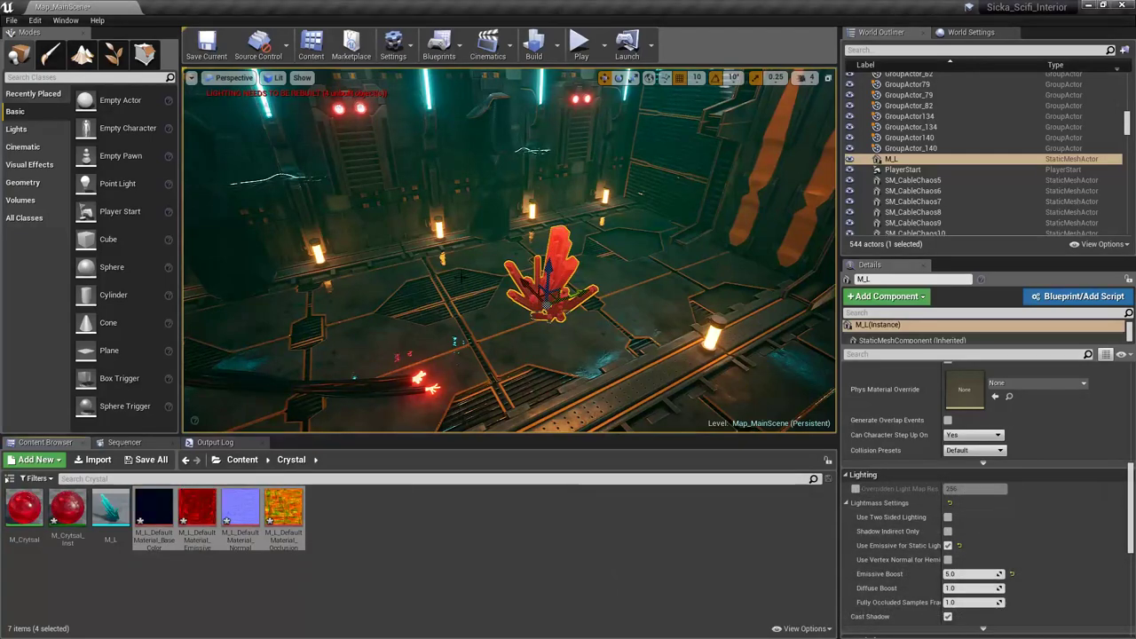
{"action": "key", "text": "f"}
{"action": "key", "text": "g"}
{"action": "key", "text": "w"}
{"action": "mouse_move", "coordinate": [524, 242]}
{"action": "right_mouse_down"}
{"action": "mouse_move", "coordinate": [524, 177]}
{"action": "mouse_move", "coordinate": [493, 164]}
{"action": "mouse_move", "coordinate": [524, 222]}
{"action": "right_mouse_up"}
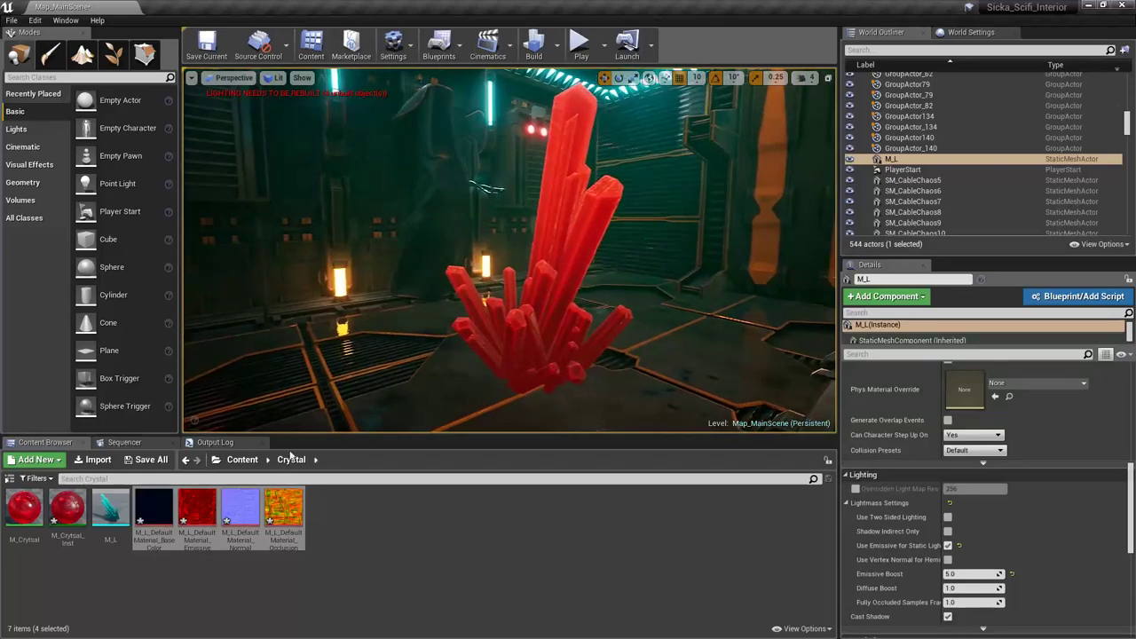
Step: In the M_Crytsal_Inst material instance, set Emmisive Mult to 2 and Roughness A to 0.2
{"action": "left_click", "coordinate": [205, 587]}
{"action": "double_click", "coordinate": [64, 506]}
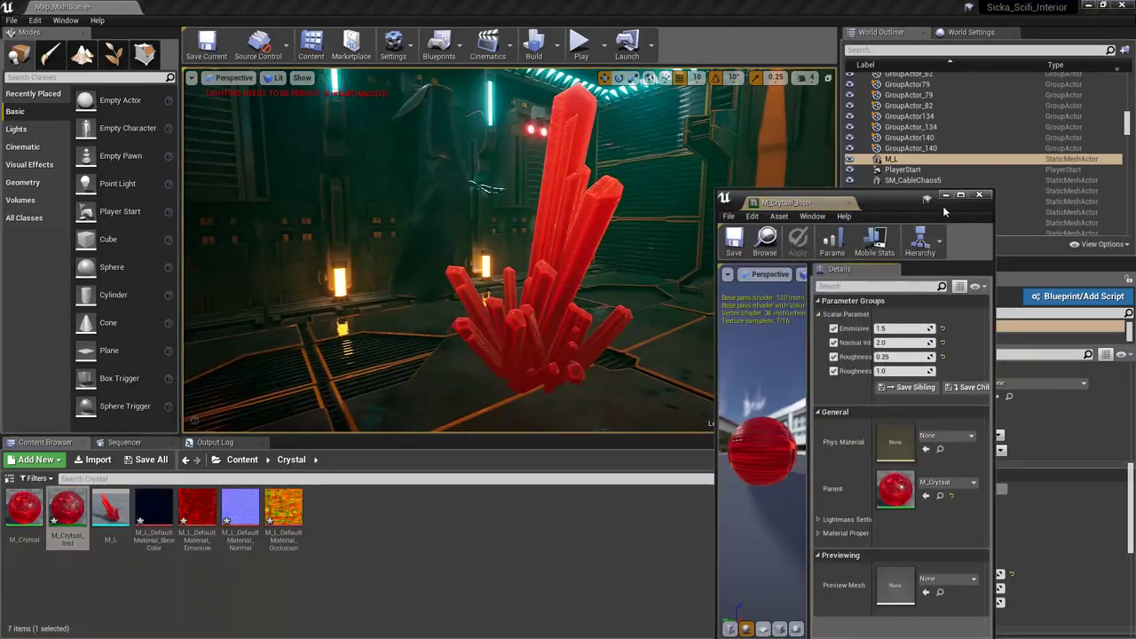
{"action": "double_click", "coordinate": [899, 198]}
{"action": "left_click_drag", "start_coordinate": [192, 327], "coordinate": [311, 329]}
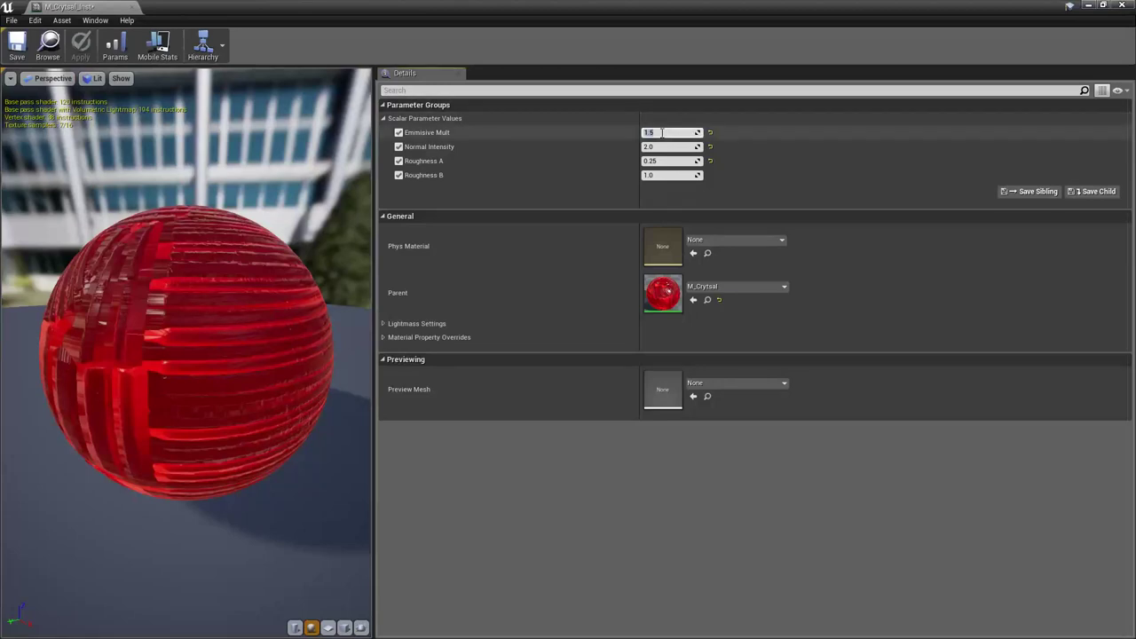
{"action": "type", "text": "2"}
{"action": "key", "text": "Return"}
{"action": "double_click", "coordinate": [456, 6]}
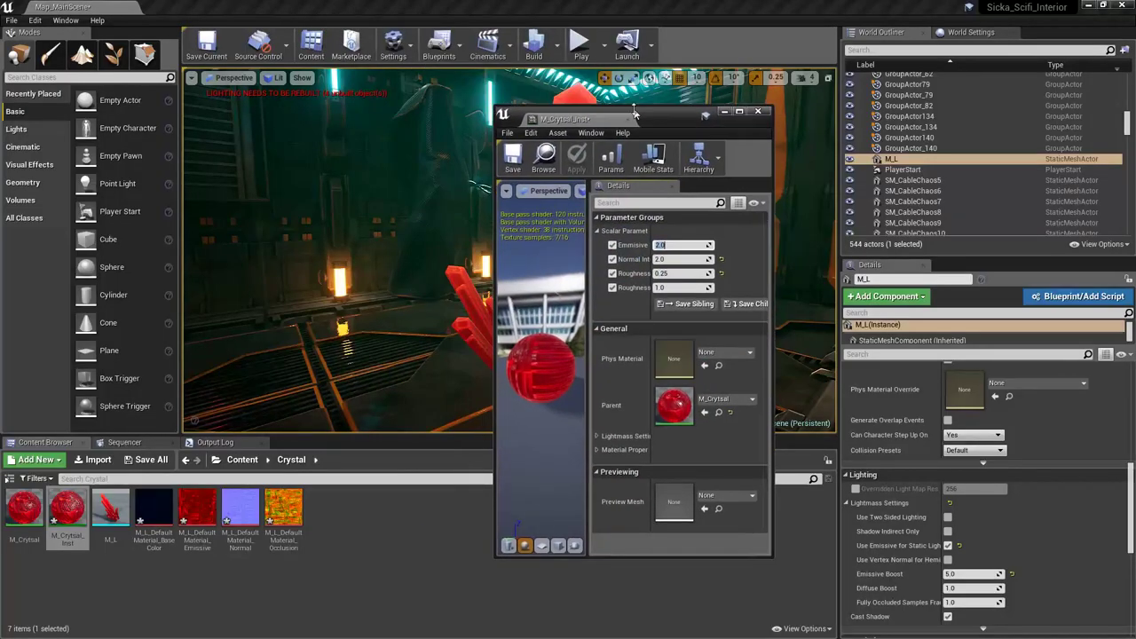
{"action": "left_click", "coordinate": [676, 273]}
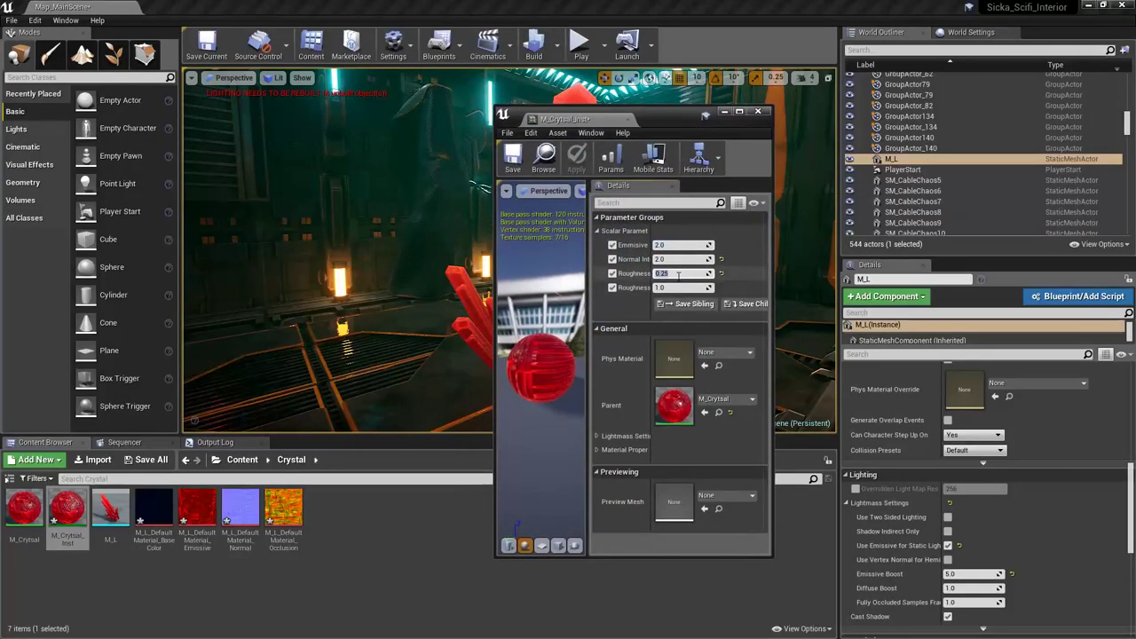
{"action": "type", "text": ".2"}
{"action": "key", "text": "Return"}
Step: Try Roughness B values between about -0.13 and 1.04 on the crystal instance and judge the surface up close
{"action": "left_click", "coordinate": [680, 287]}
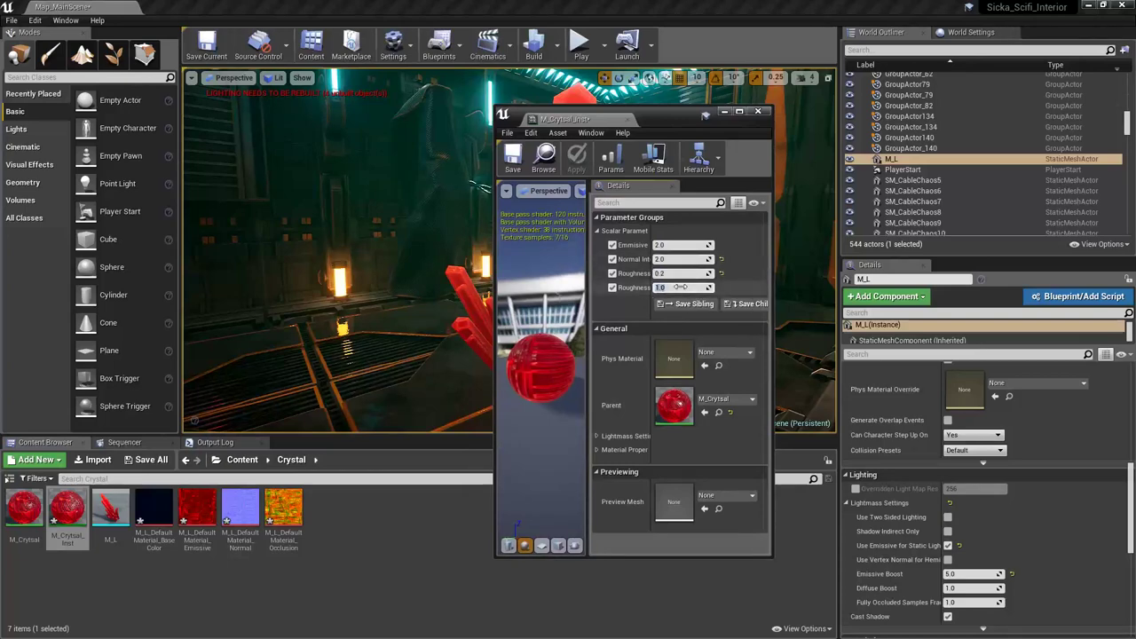
{"action": "right_click_drag", "start_coordinate": [342, 283], "coordinate": [395, 284]}
{"action": "left_click_drag", "start_coordinate": [709, 287], "coordinate": [697, 286]}
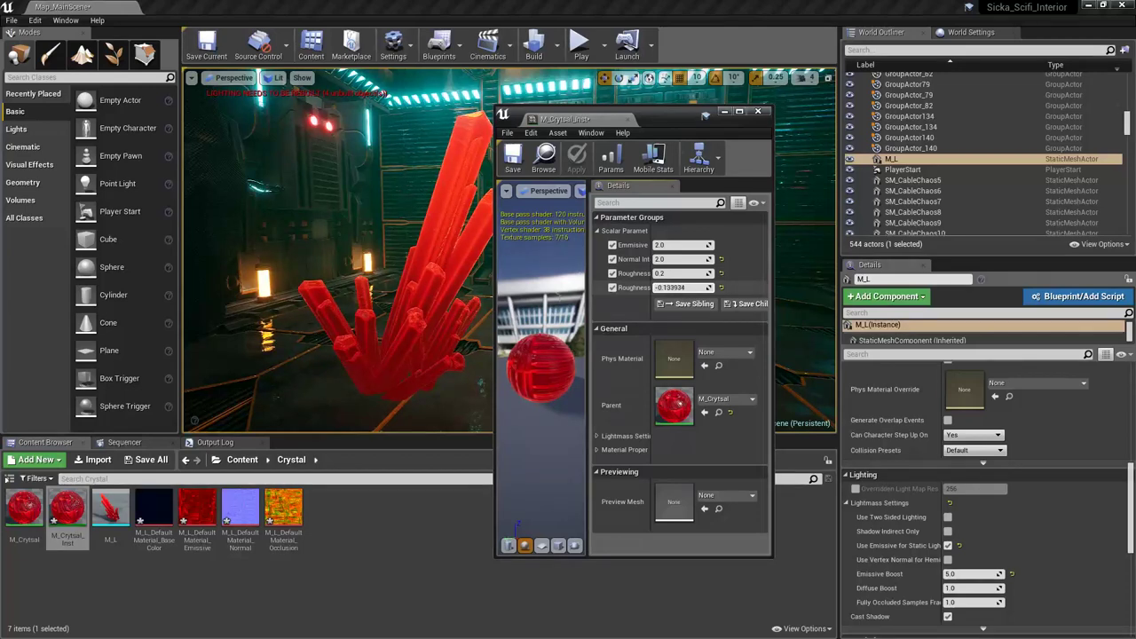
{"action": "left_click_drag", "start_coordinate": [696, 286], "coordinate": [701, 286]}
{"action": "left_click_drag", "start_coordinate": [655, 130], "coordinate": [785, 124]}
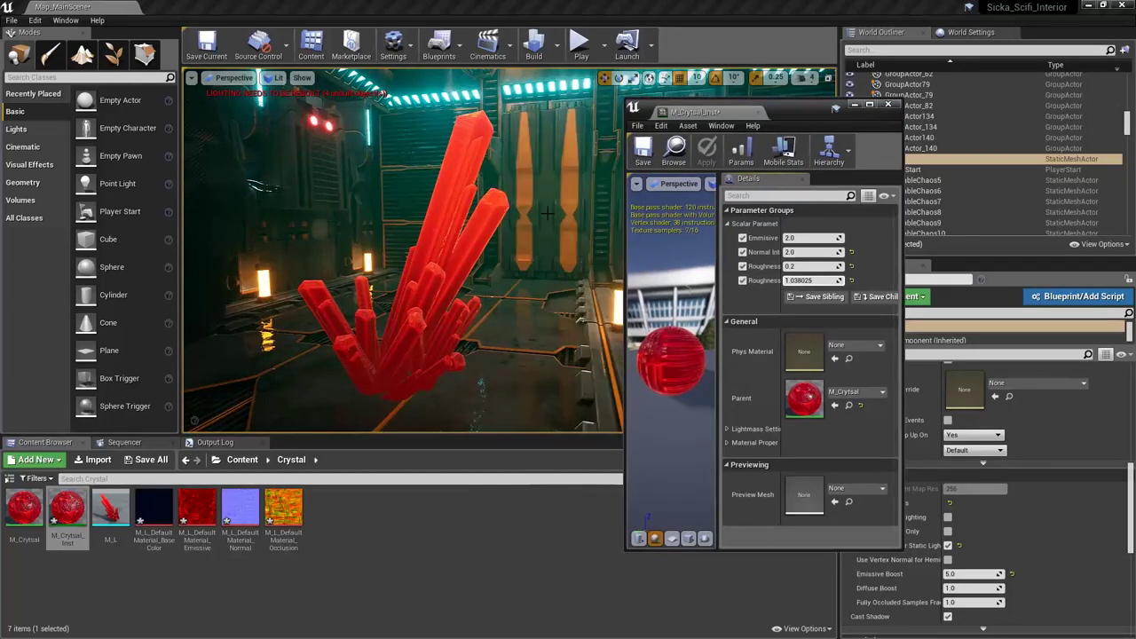
{"action": "right_click_drag", "start_coordinate": [525, 219], "coordinate": [524, 301]}
{"action": "key", "text": "F11"}
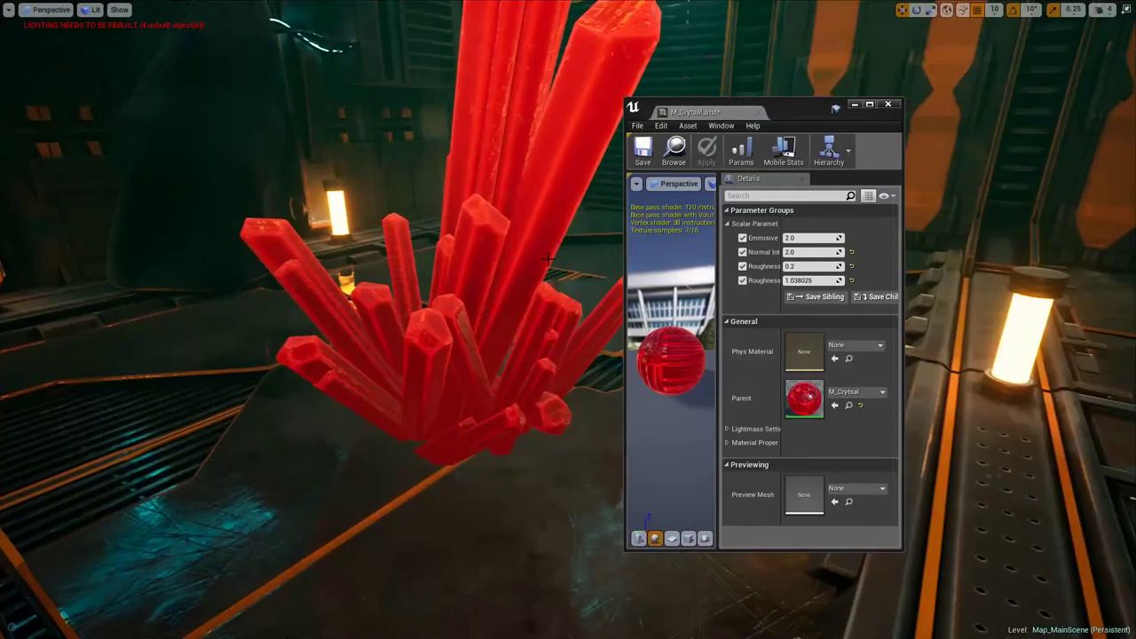
{"action": "right_click_drag", "start_coordinate": [548, 259], "coordinate": [483, 182]}
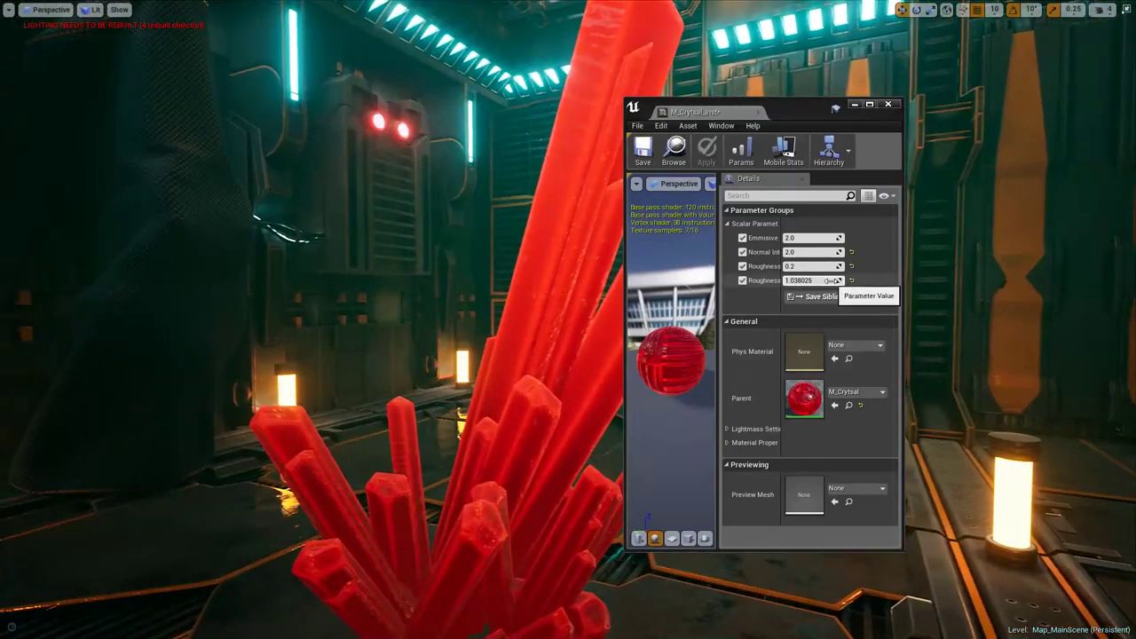
Step: Try Roughness B at 0.0 and 0.2 with Roughness A at 0.0 on the crystal instance
{"action": "left_click", "coordinate": [826, 281]}
{"action": "type", "text": "0.0"}
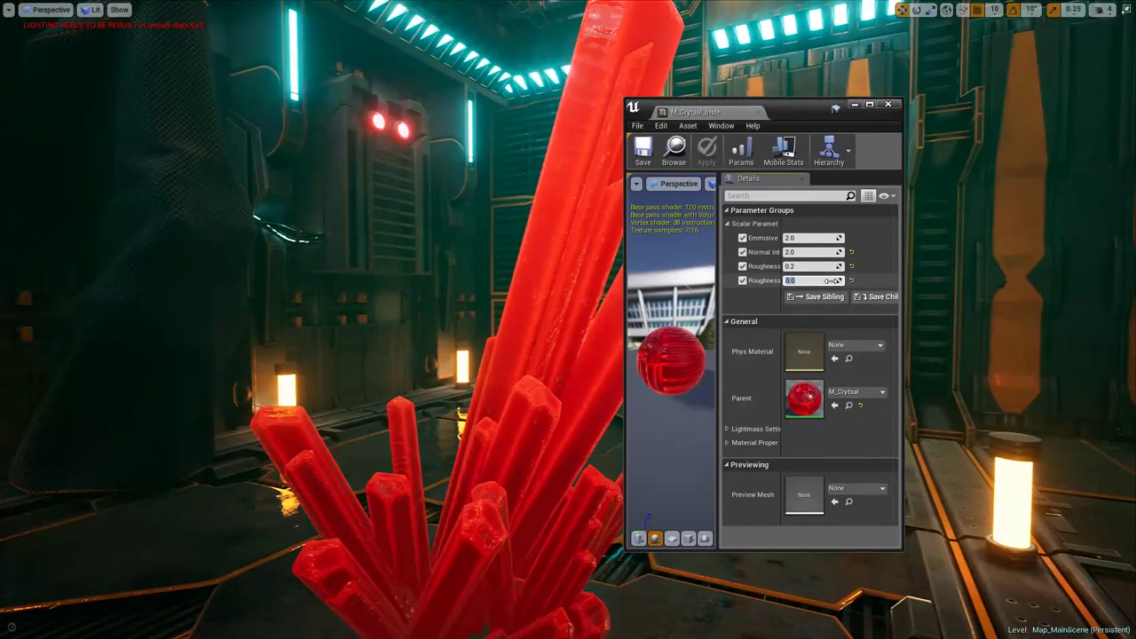
{"action": "key", "text": "Return"}
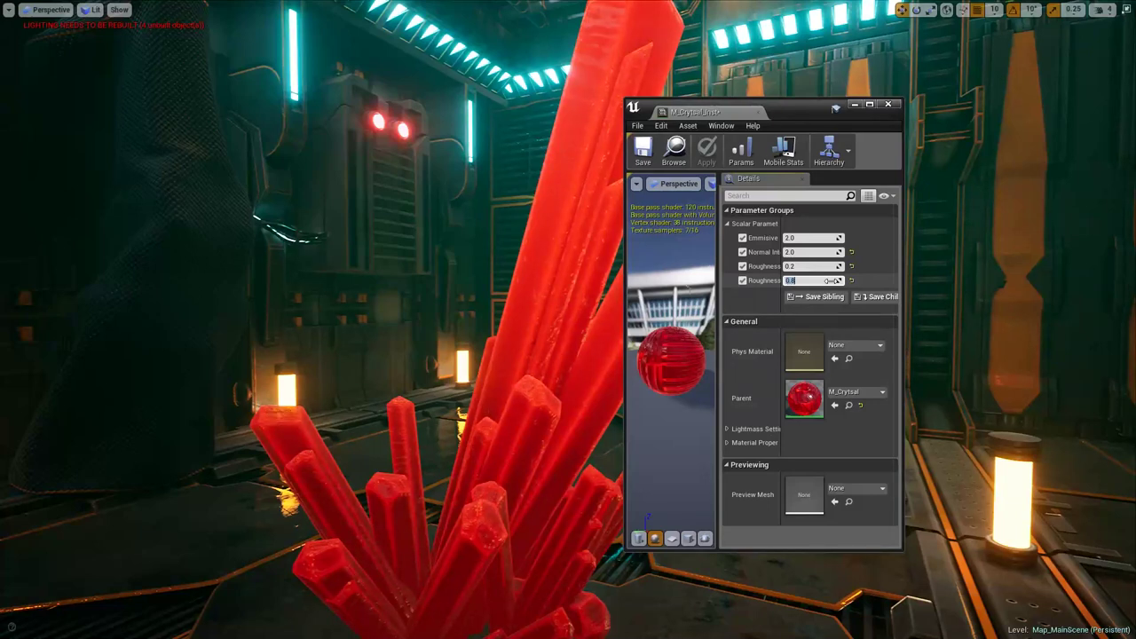
{"action": "left_click", "coordinate": [813, 266]}
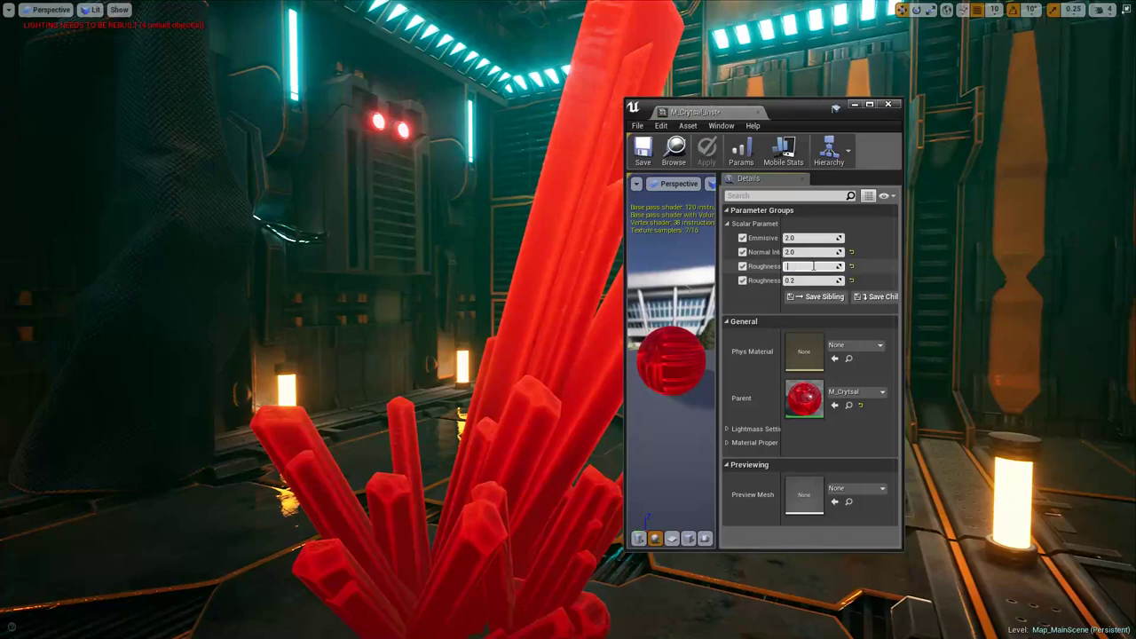
{"action": "right_click_drag", "start_coordinate": [551, 267], "coordinate": [479, 301]}
Step: Restore Roughness B to its default 1.0, set Roughness A to 0.2, and close the crystal's material instance
{"action": "left_click", "coordinate": [851, 267]}
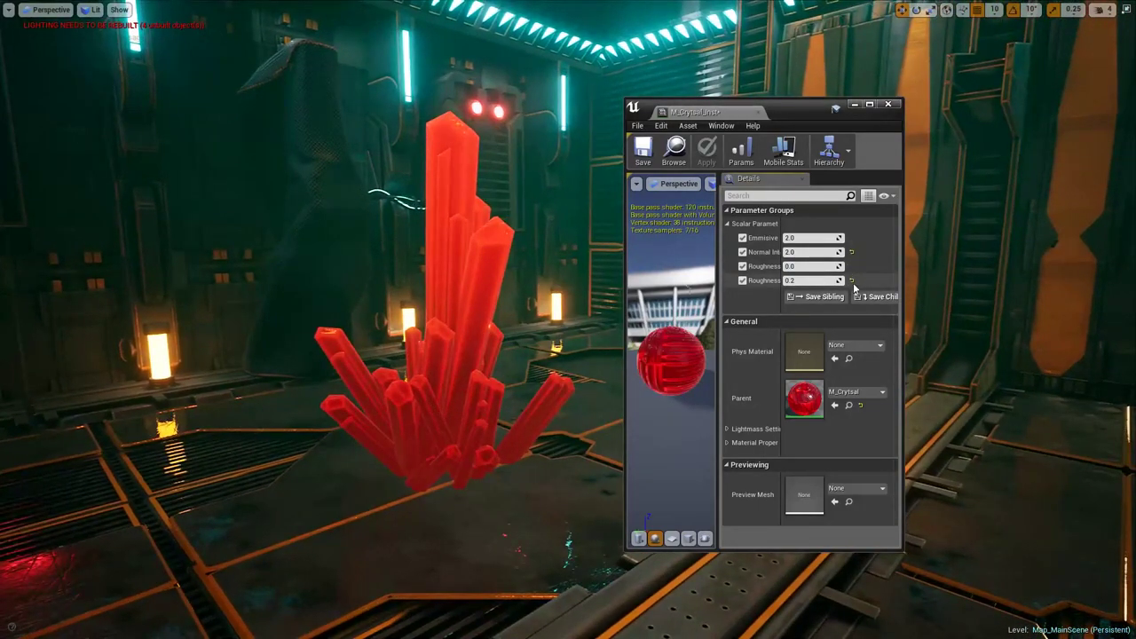
{"action": "left_click", "coordinate": [852, 281]}
{"action": "left_click", "coordinate": [815, 266]}
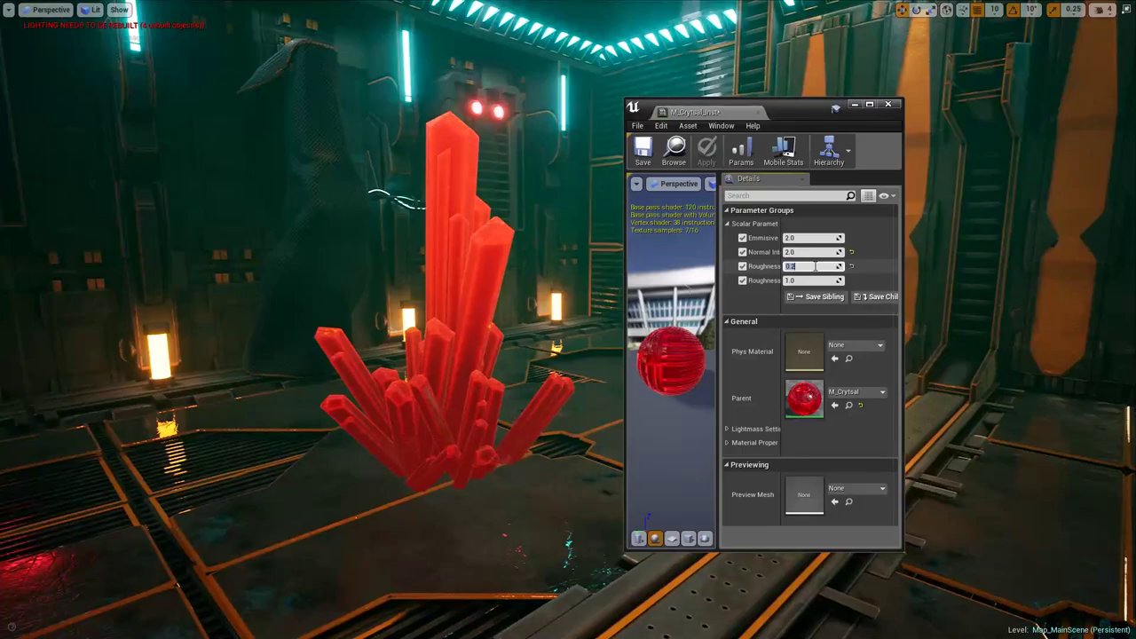
{"action": "right_click_drag", "start_coordinate": [497, 302], "coordinate": [515, 346]}
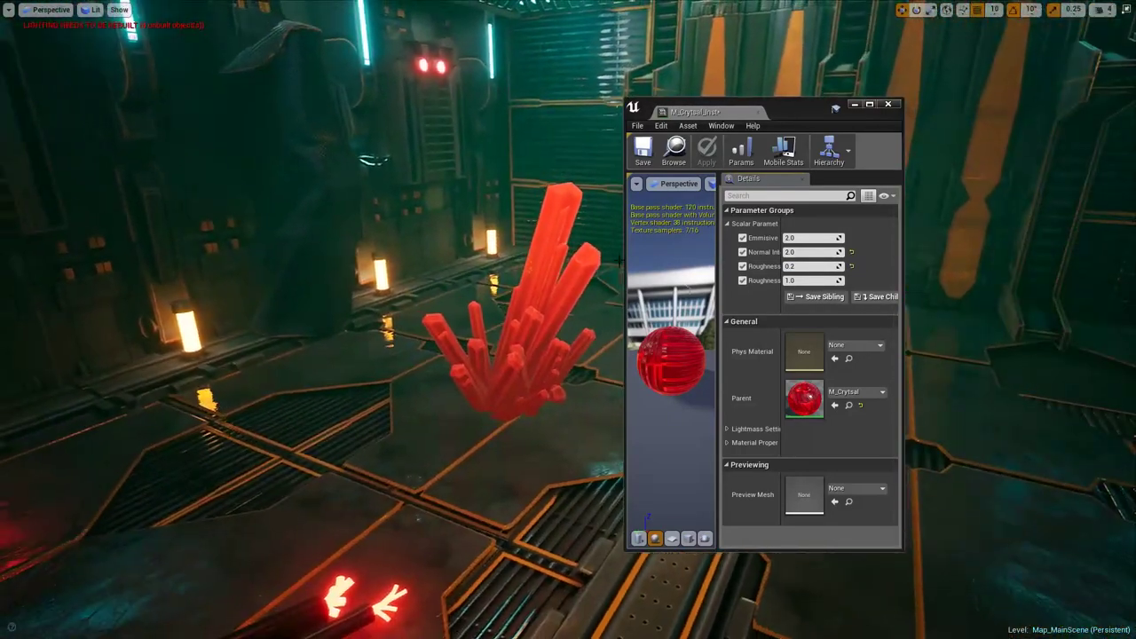
{"action": "left_click", "coordinate": [887, 104]}
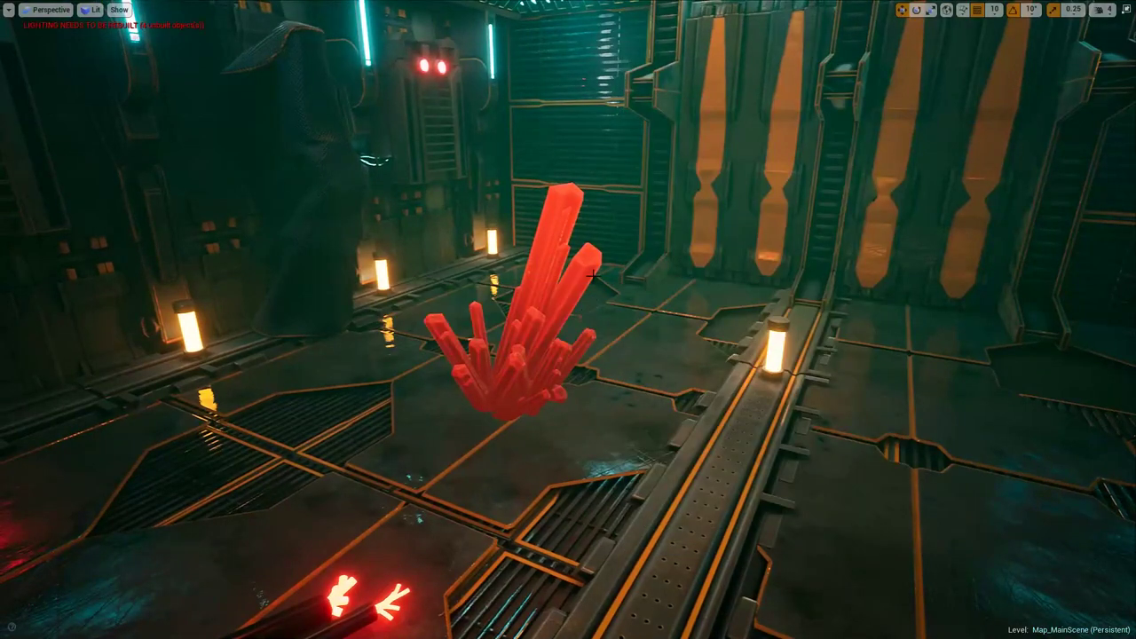
{"action": "mouse_move", "coordinate": [593, 275]}
{"action": "right_mouse_down"}
{"action": "mouse_move", "coordinate": [621, 292]}
{"action": "mouse_move", "coordinate": [586, 284]}
{"action": "right_mouse_up"}
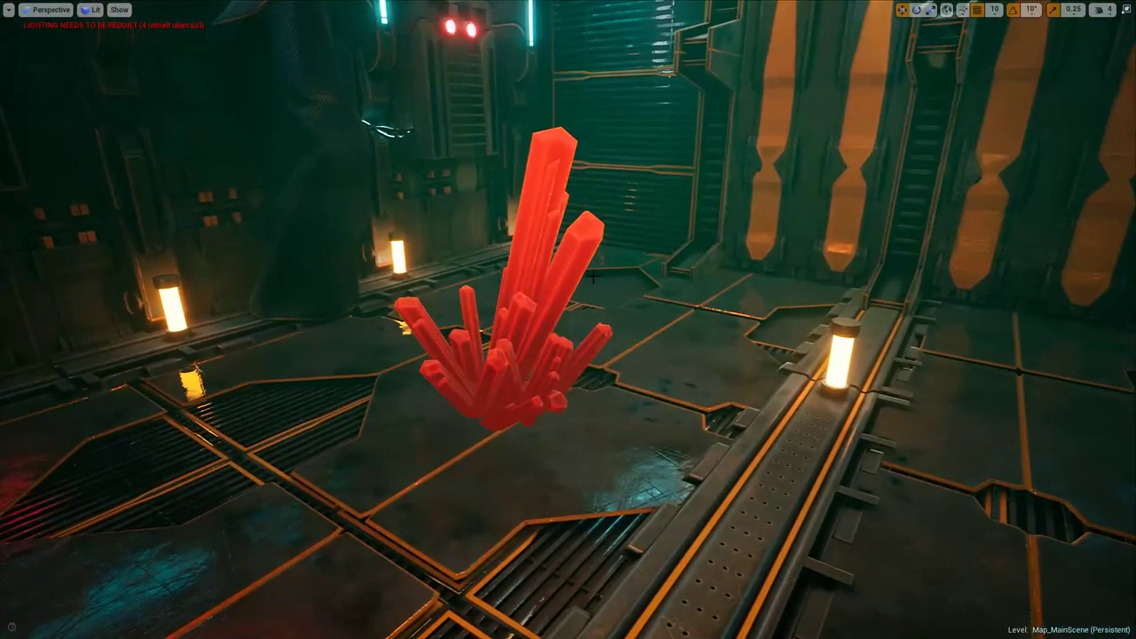
{"action": "key", "text": "F11"}
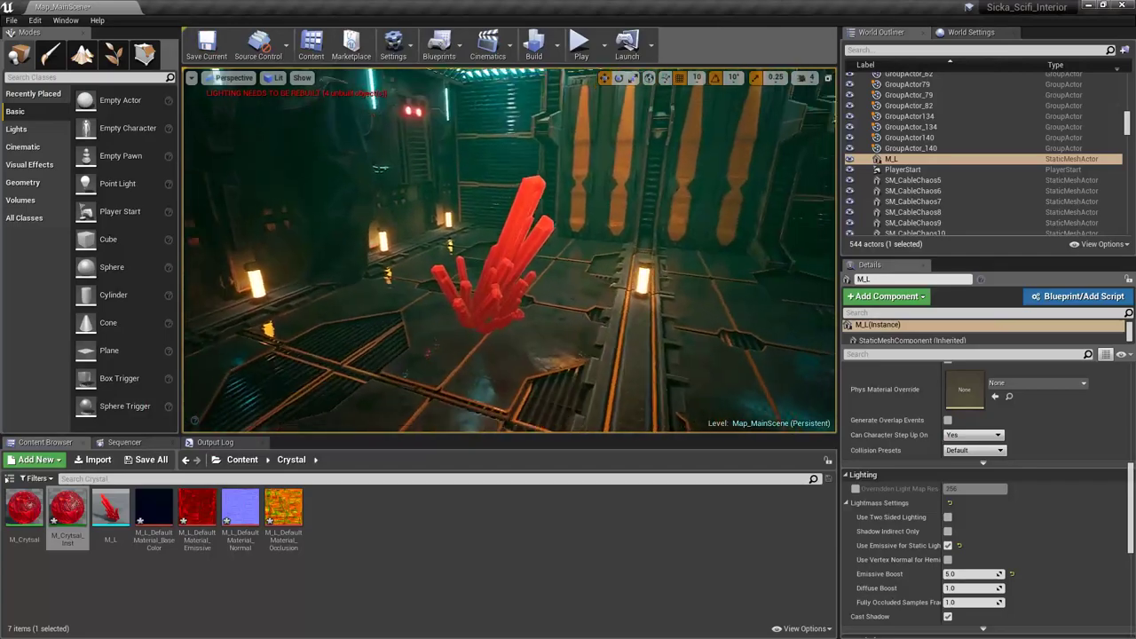
Step: Reposition the crystal on the floor and place three duplicates of it spread around the room
{"action": "right_click_drag", "start_coordinate": [509, 251], "coordinate": [524, 288]}
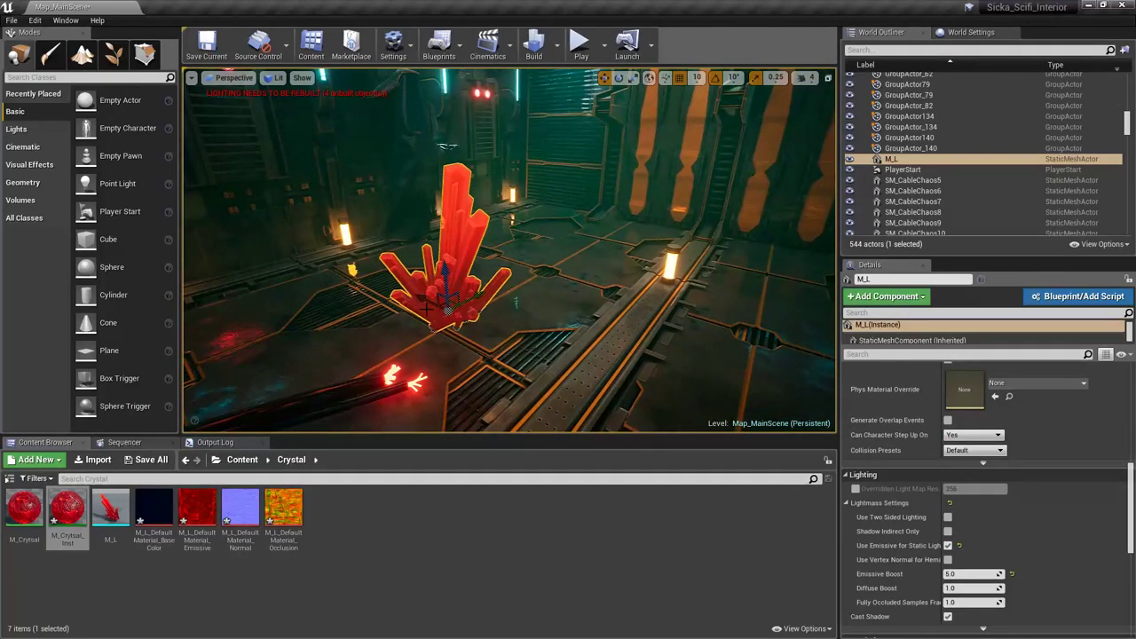
{"action": "left_click_drag", "start_coordinate": [312, 268], "coordinate": [326, 292]}
{"action": "key", "text": "f"}
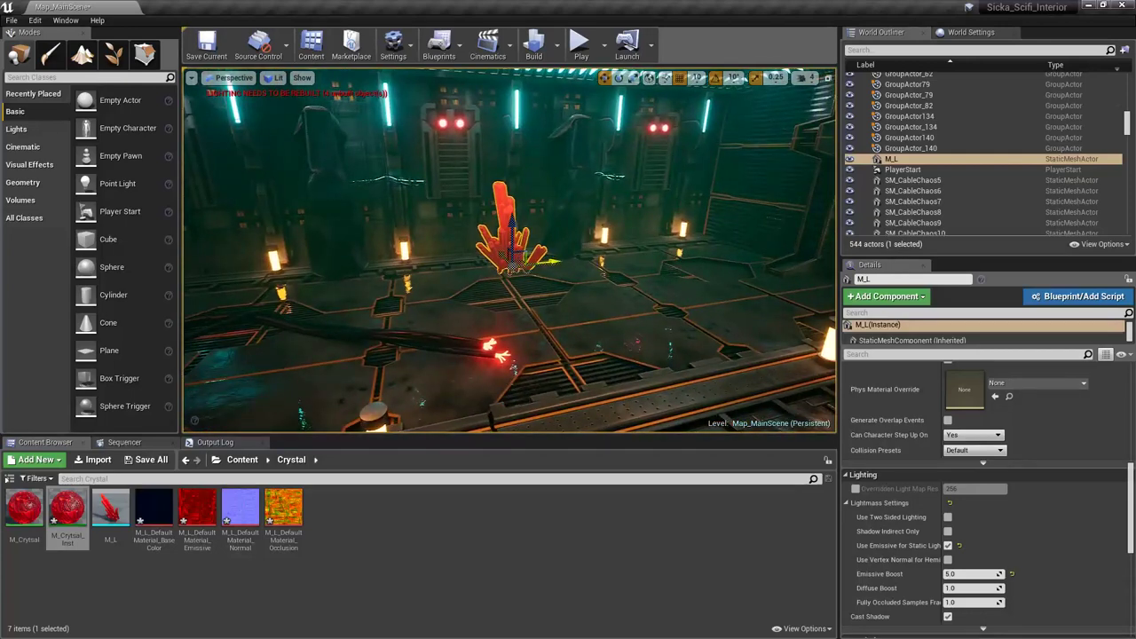
{"action": "left_click_drag", "start_coordinate": [518, 260], "coordinate": [318, 316], "text": "alt"}
{"action": "right_click_drag", "start_coordinate": [340, 310], "coordinate": [253, 319]}
{"action": "left_click_drag", "start_coordinate": [386, 266], "coordinate": [804, 311], "text": "alt"}
{"action": "right_click_drag", "start_coordinate": [533, 302], "coordinate": [619, 302]}
{"action": "left_click_drag", "start_coordinate": [561, 277], "coordinate": [798, 328], "text": "alt"}
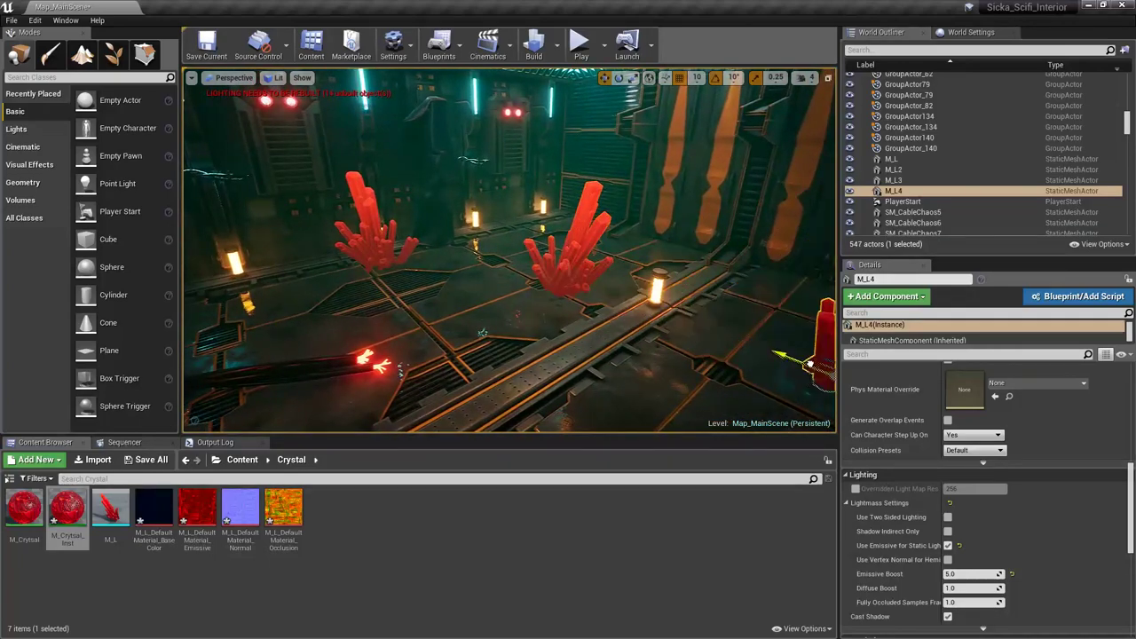
Step: Rotate M_L4 and two of the other crystals so that they face different directions
{"action": "right_click_drag", "start_coordinate": [533, 302], "coordinate": [624, 302]}
{"action": "key", "text": "e"}
{"action": "left_click_drag", "start_coordinate": [538, 256], "coordinate": [559, 280]}
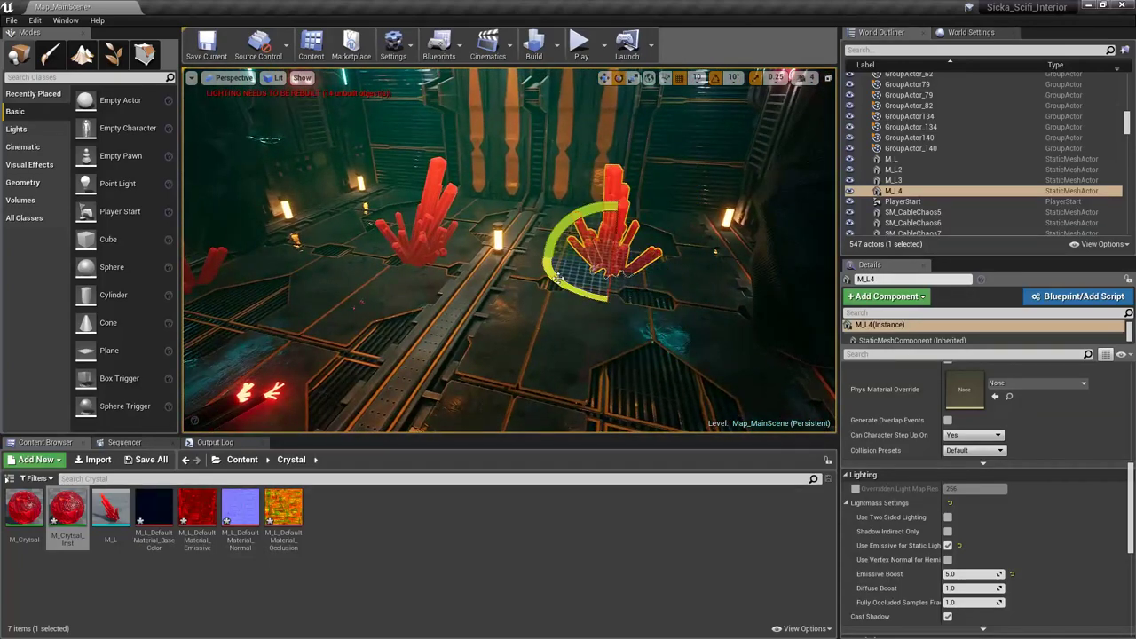
{"action": "left_click", "coordinate": [413, 233]}
{"action": "left_click_drag", "start_coordinate": [415, 282], "coordinate": [448, 277]}
{"action": "right_click_drag", "start_coordinate": [497, 292], "coordinate": [359, 301]}
{"action": "left_click", "coordinate": [307, 204]}
{"action": "left_click_drag", "start_coordinate": [297, 264], "coordinate": [355, 271]}
Step: Select all four crystals in the room together and undo the last change
{"action": "right_click_drag", "start_coordinate": [372, 266], "coordinate": [245, 280]}
{"action": "left_click", "coordinate": [543, 222], "text": "ctrl"}
{"action": "left_click", "coordinate": [745, 232], "text": "ctrl"}
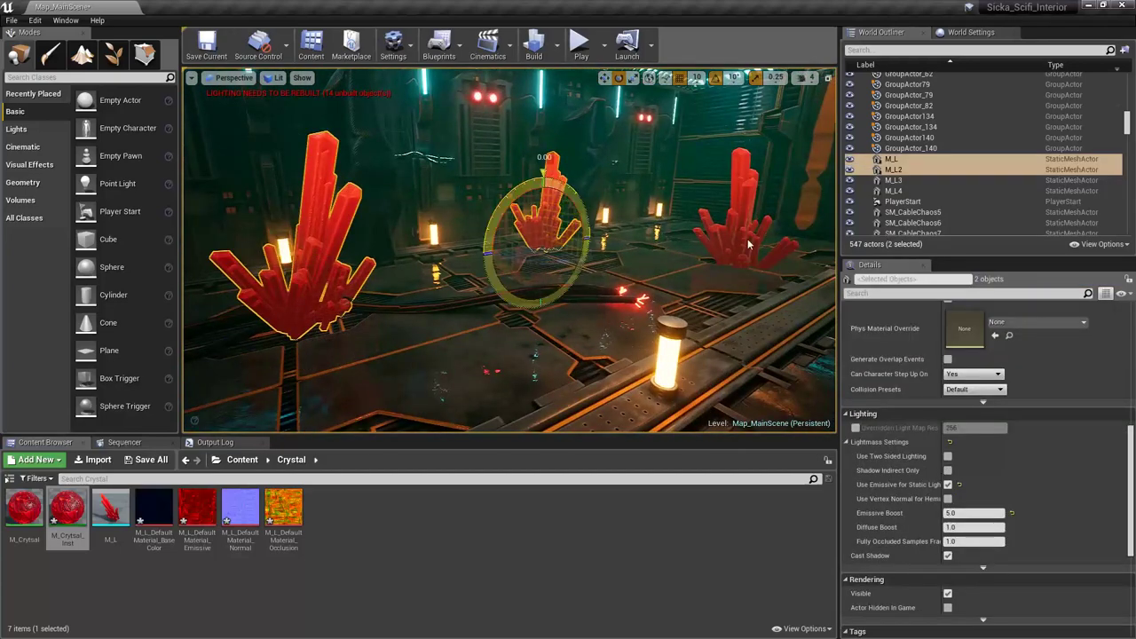
{"action": "right_click_drag", "start_coordinate": [619, 266], "coordinate": [781, 266]}
{"action": "left_click", "coordinate": [610, 260], "text": "ctrl"}
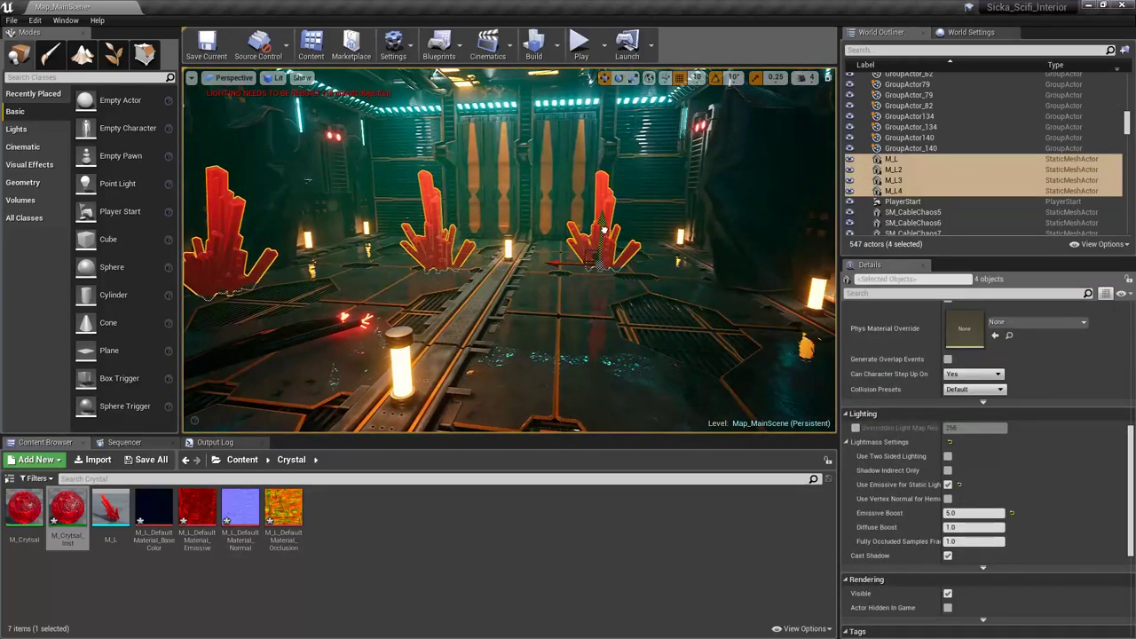
{"action": "mouse_move", "coordinate": [604, 229]}
{"action": "right_mouse_down"}
{"action": "mouse_move", "coordinate": [575, 237]}
{"action": "mouse_move", "coordinate": [622, 220]}
{"action": "right_mouse_up"}
{"action": "key", "text": "ctrl+z"}
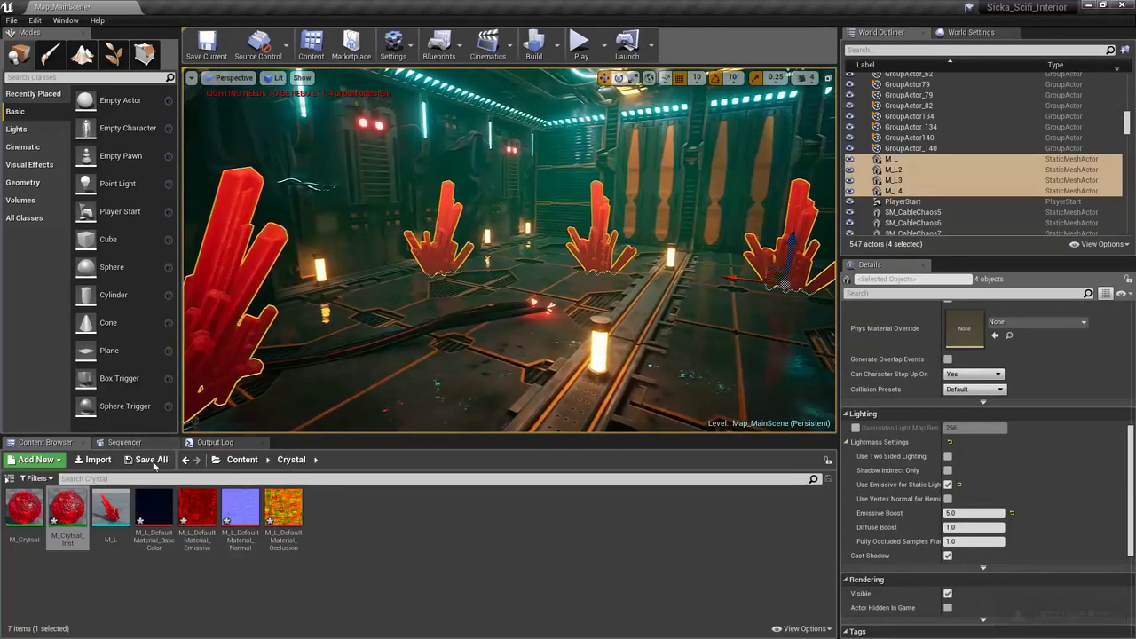
Step: Save all modified content and build the level with a chosen lighting quality
{"action": "left_click", "coordinate": [154, 463]}
{"action": "left_click", "coordinate": [646, 436]}
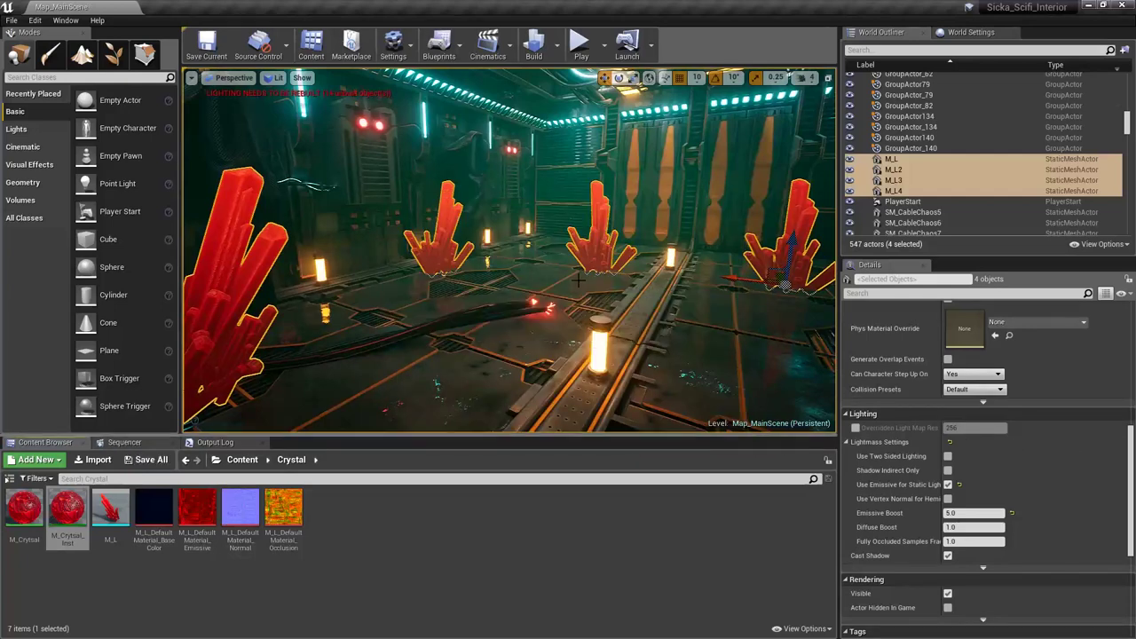
{"action": "left_click", "coordinate": [557, 45]}
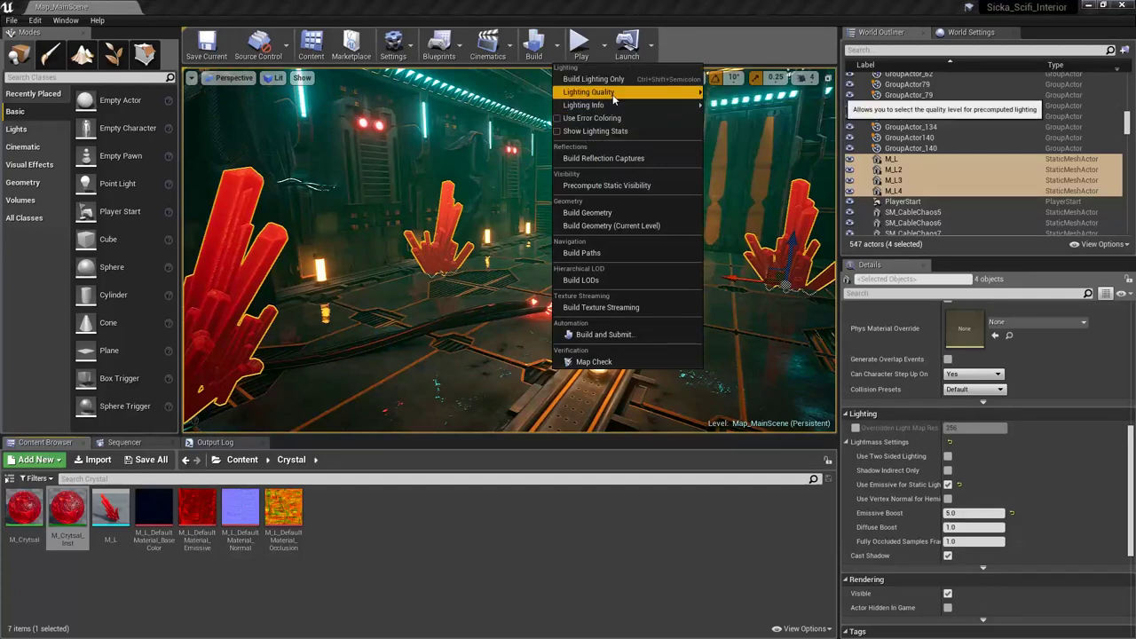
{"action": "mouse_move", "coordinate": [589, 93]}
{"action": "left_click", "coordinate": [739, 128]}
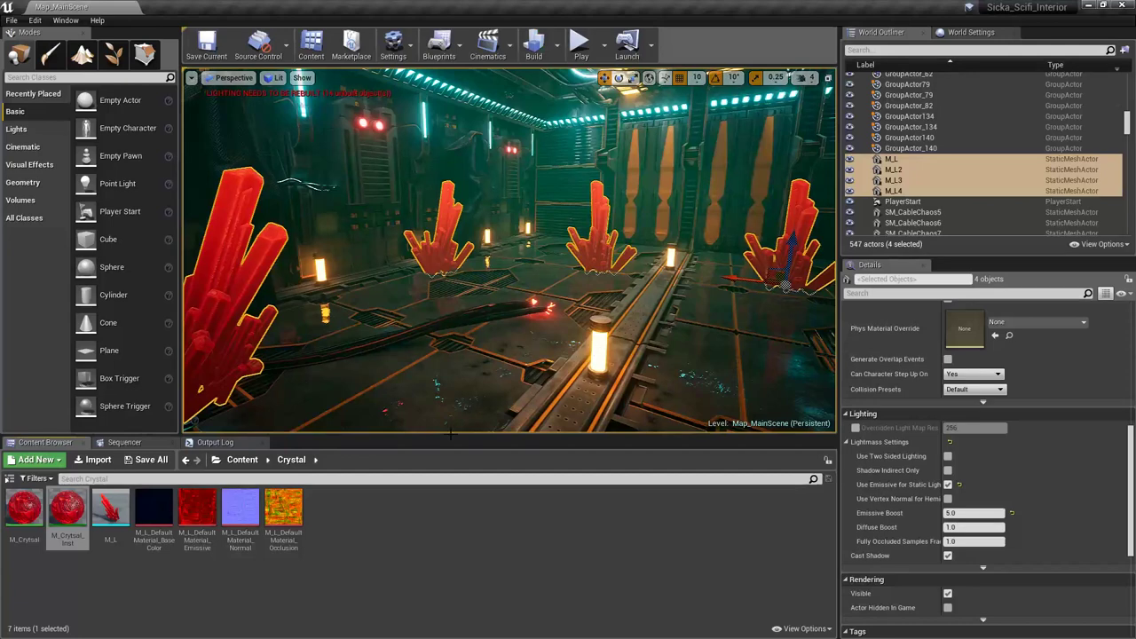
{"action": "left_click", "coordinate": [534, 42]}
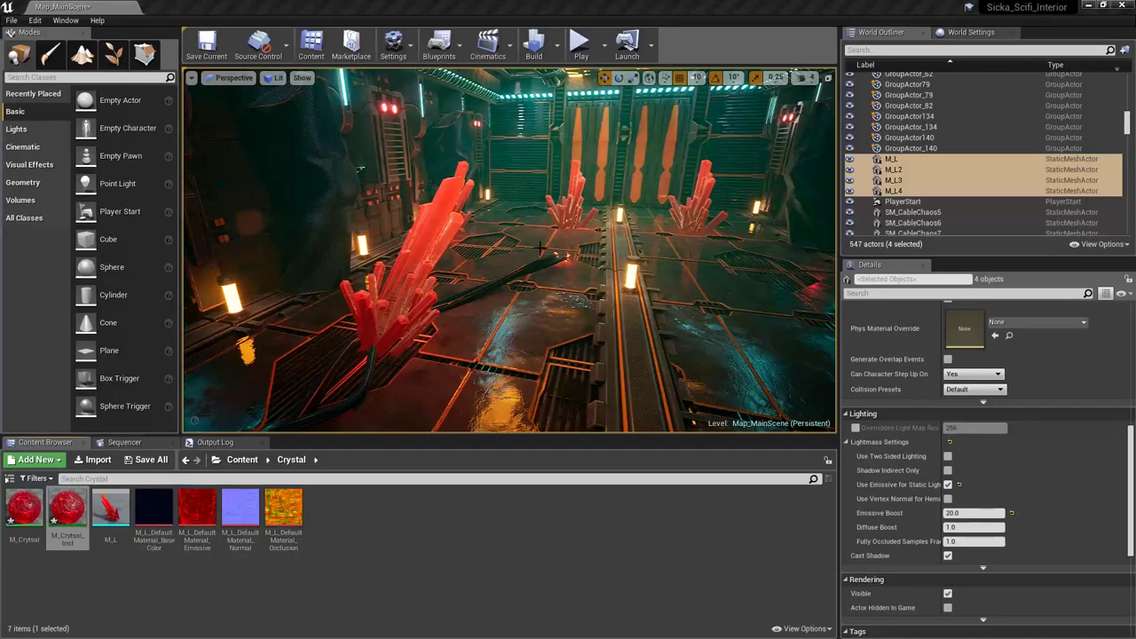
Step: Examine the four crystals and the red light they cast on the floor and walls around the room
{"action": "mouse_move", "coordinate": [540, 249]}
{"action": "right_mouse_down"}
{"action": "mouse_move", "coordinate": [355, 257]}
{"action": "mouse_move", "coordinate": [417, 262]}
{"action": "mouse_move", "coordinate": [346, 253]}
{"action": "mouse_move", "coordinate": [497, 261]}
{"action": "mouse_move", "coordinate": [355, 259]}
{"action": "mouse_move", "coordinate": [293, 276]}
{"action": "mouse_move", "coordinate": [257, 266]}
{"action": "mouse_move", "coordinate": [540, 249]}
{"action": "right_mouse_up"}
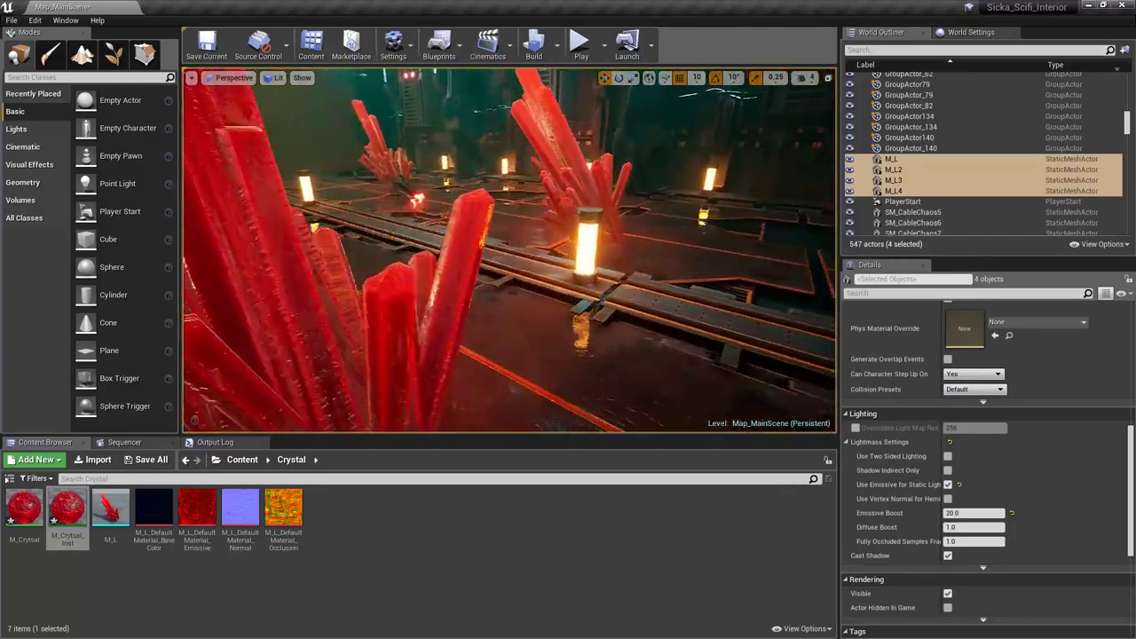
{"action": "right_click_drag", "start_coordinate": [508, 250], "coordinate": [479, 222]}
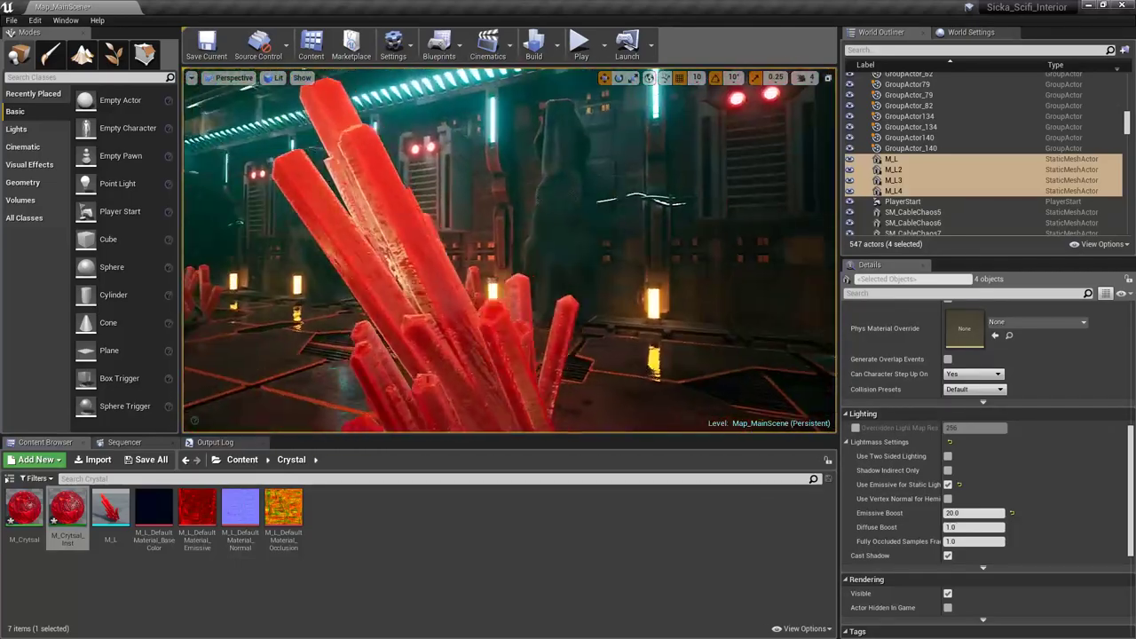
{"action": "right_click_drag", "start_coordinate": [508, 251], "coordinate": [355, 250]}
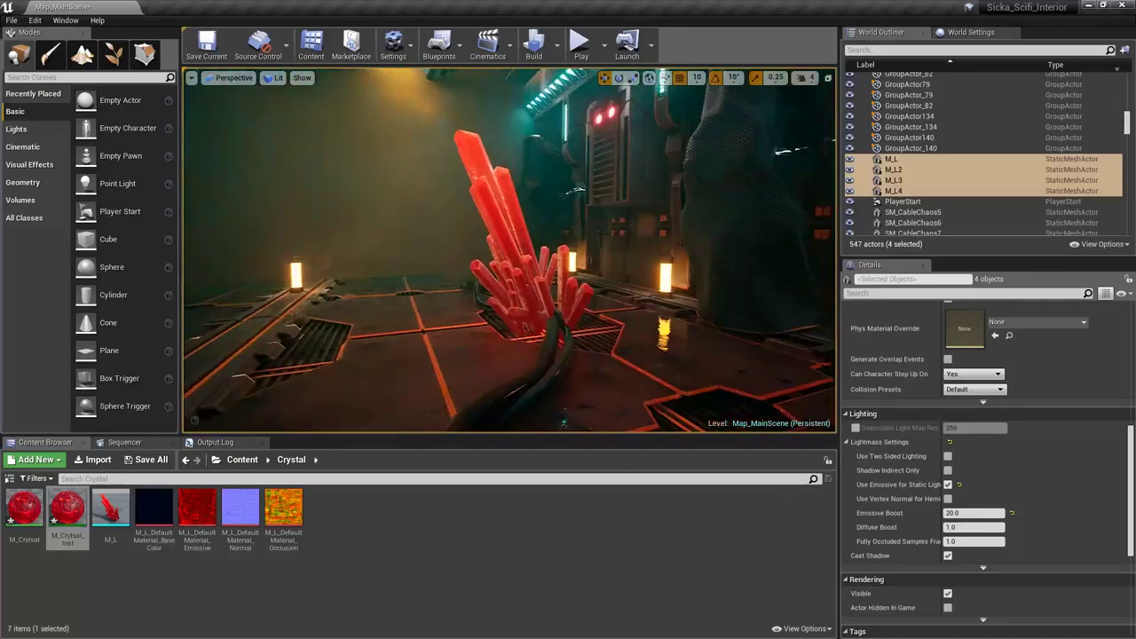
{"action": "right_click_drag", "start_coordinate": [509, 248], "coordinate": [470, 250]}
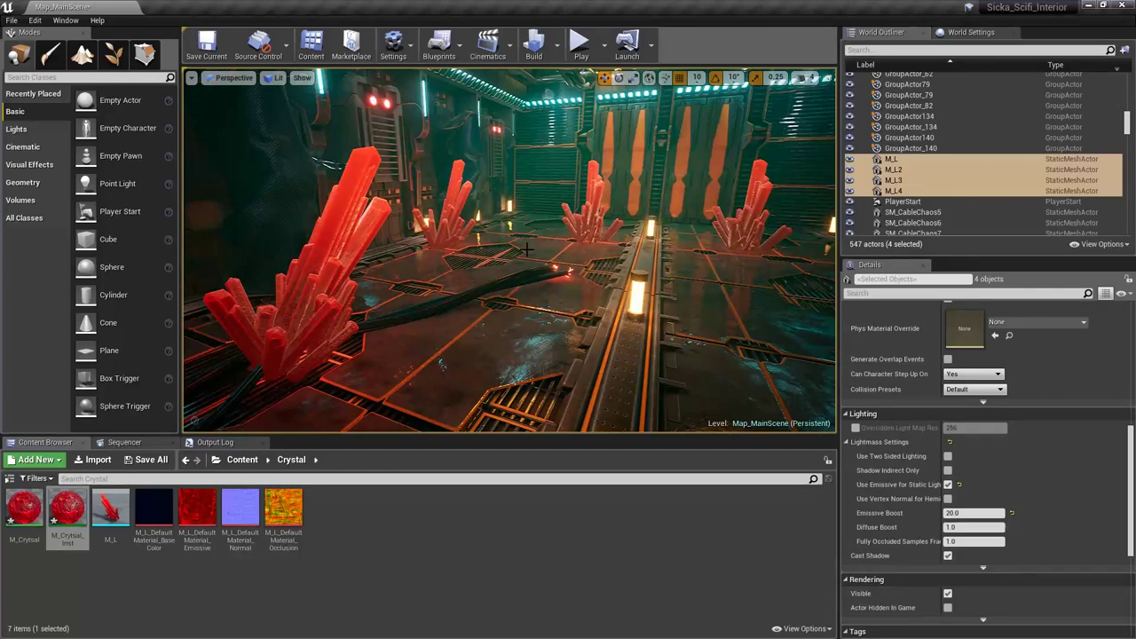
{"action": "right_click_drag", "start_coordinate": [503, 251], "coordinate": [529, 256]}
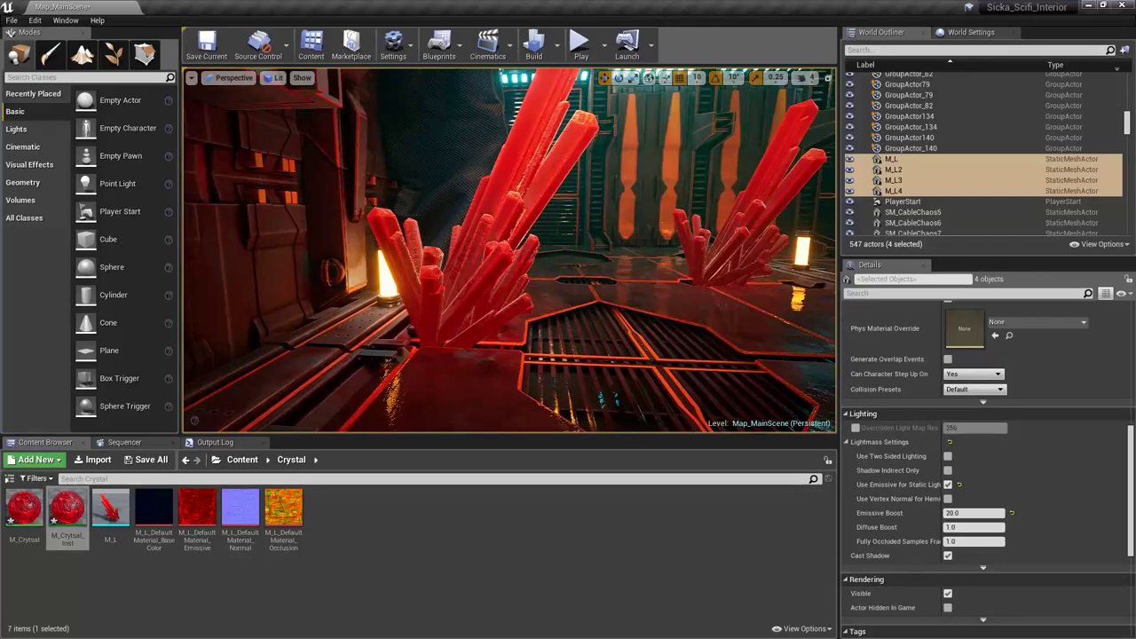